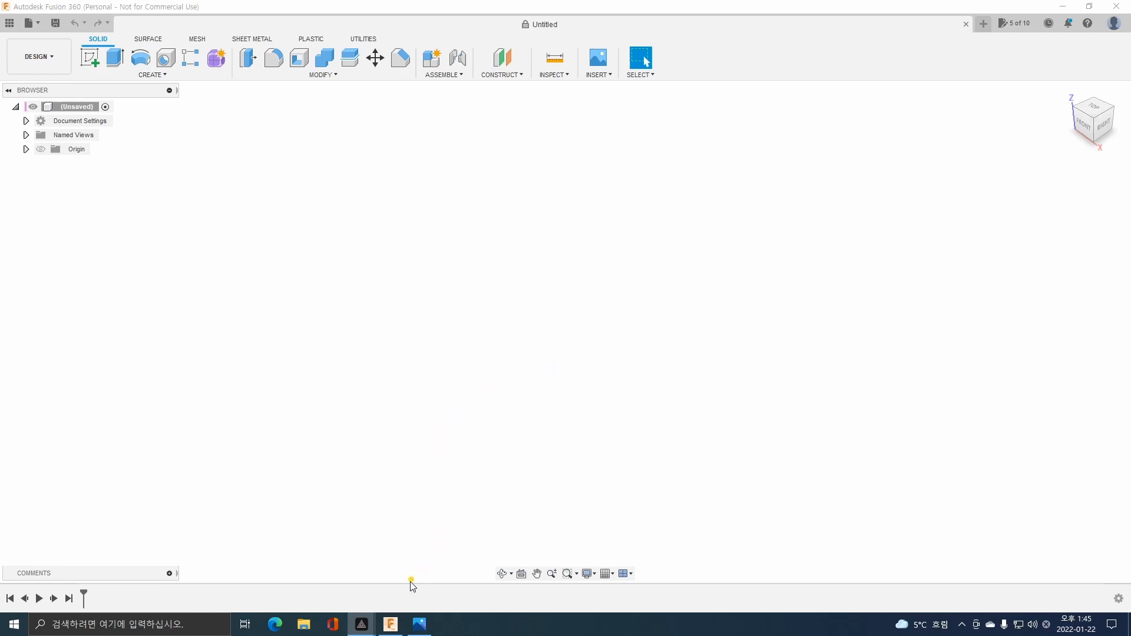
# Consult the part drawing in the Photos app and start a Fusion 360 sketch on the front XZ plane, viewed from the front.
pyautogui.click(418, 625)
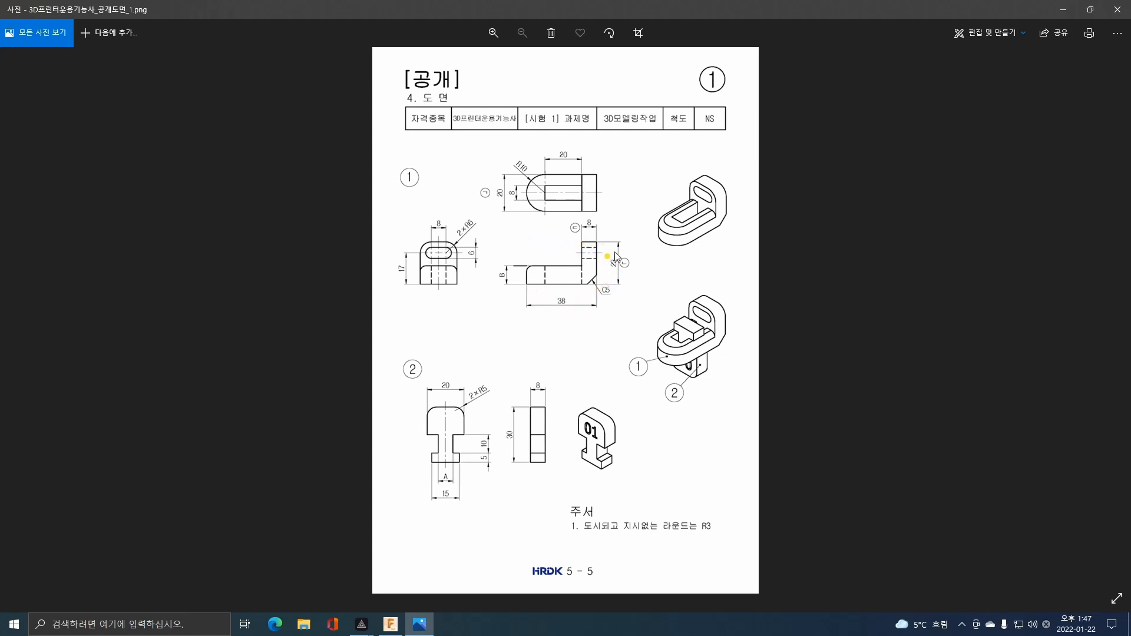
pyautogui.click(390, 624)
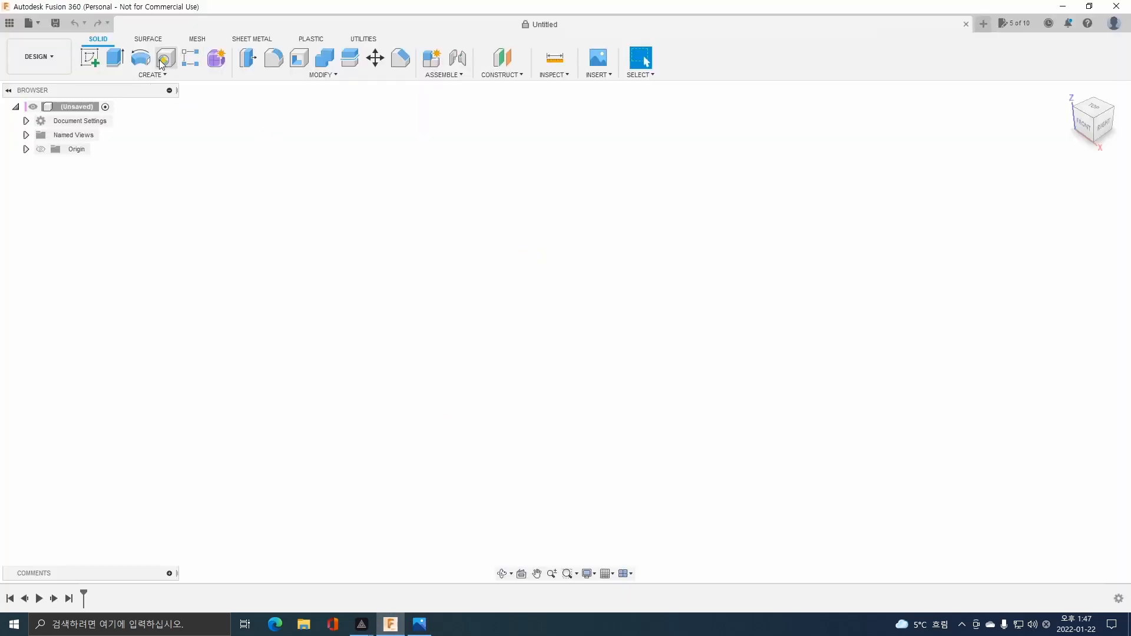
pyautogui.click(92, 59)
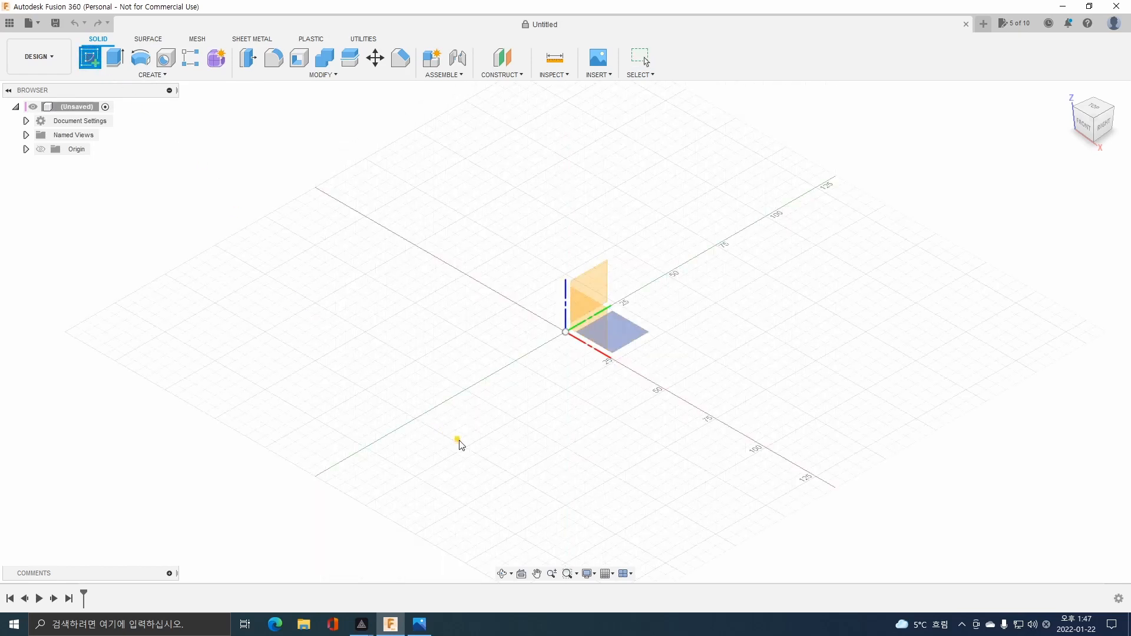
pyautogui.click(592, 324)
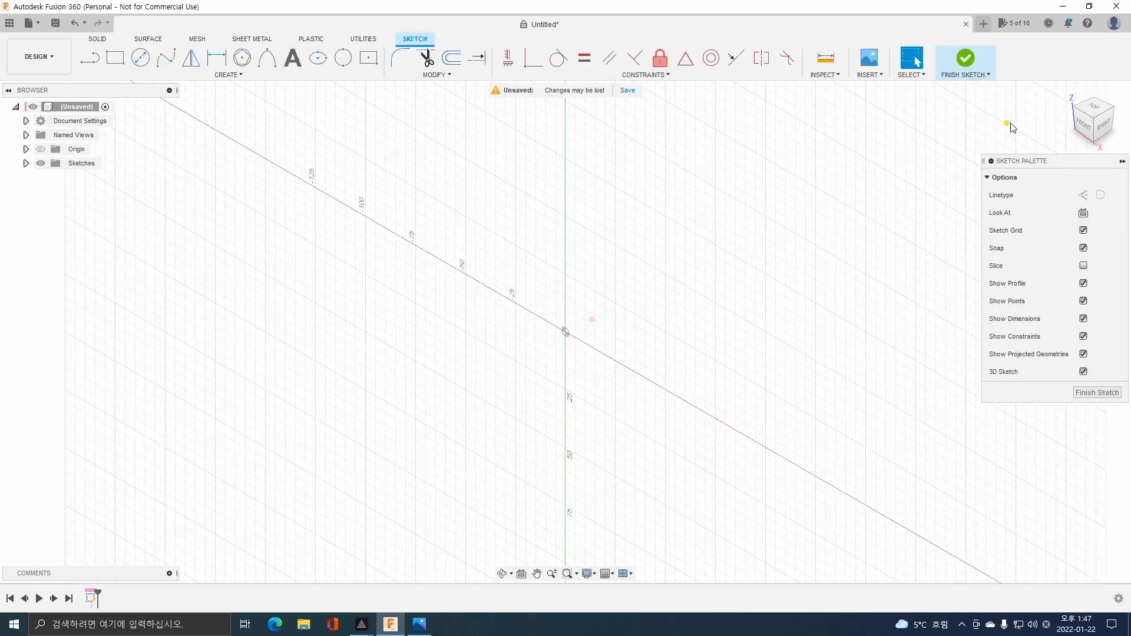
pyautogui.click(1086, 130)
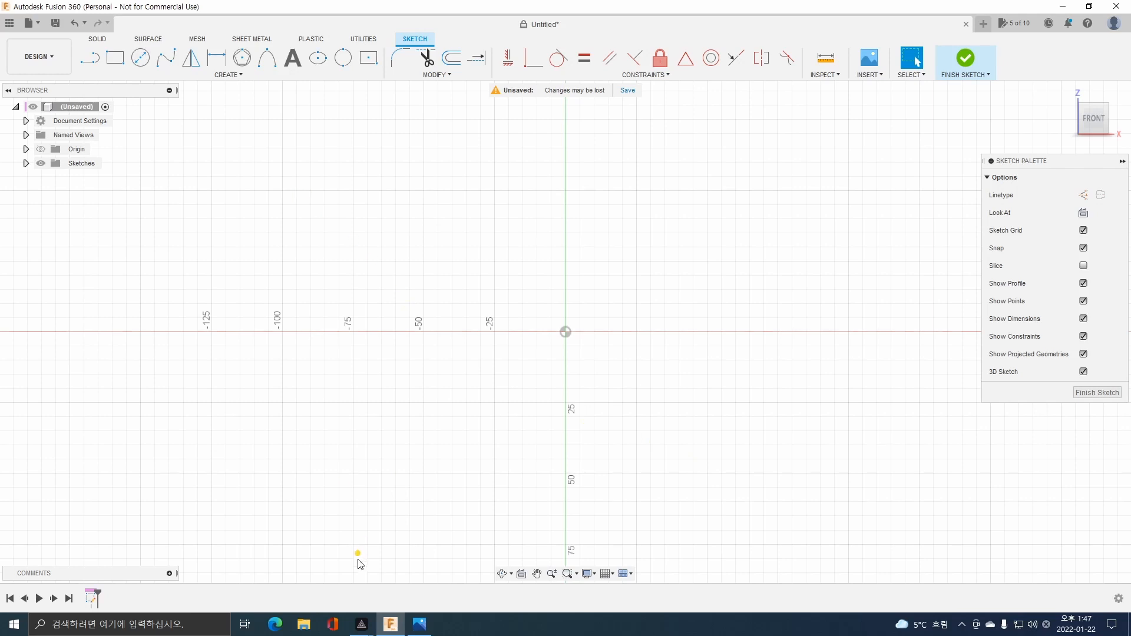
# Check part 1 in the drawing and sketch a rectangle 38 mm wide and 23 mm high with its corner on the origin.
pyautogui.click(421, 625)
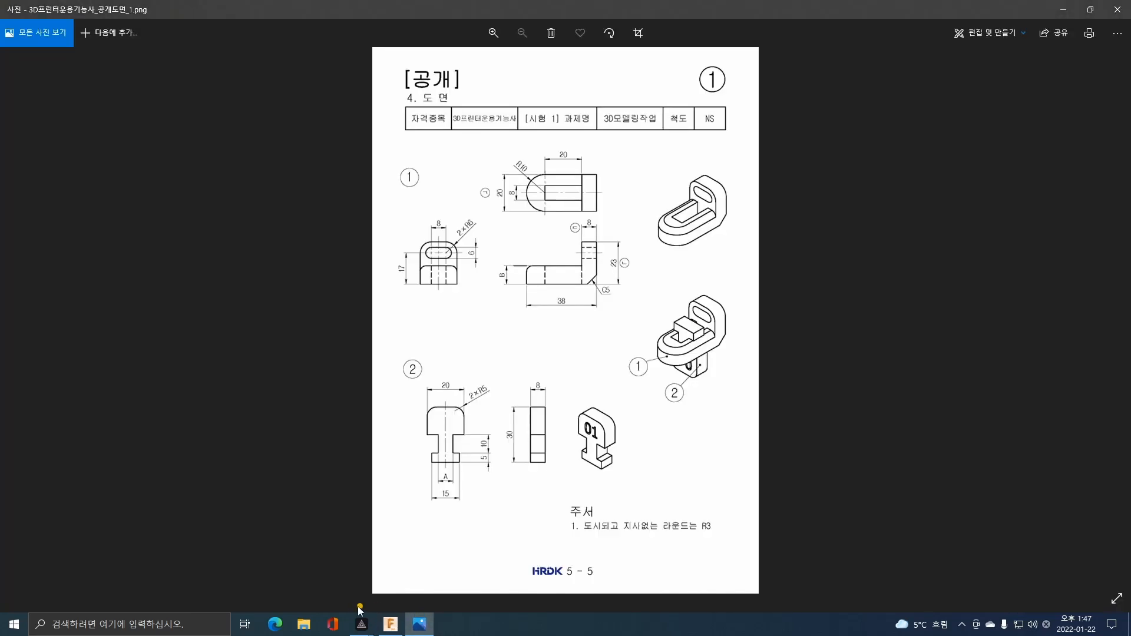
pyautogui.click(390, 624)
pyautogui.press('r')
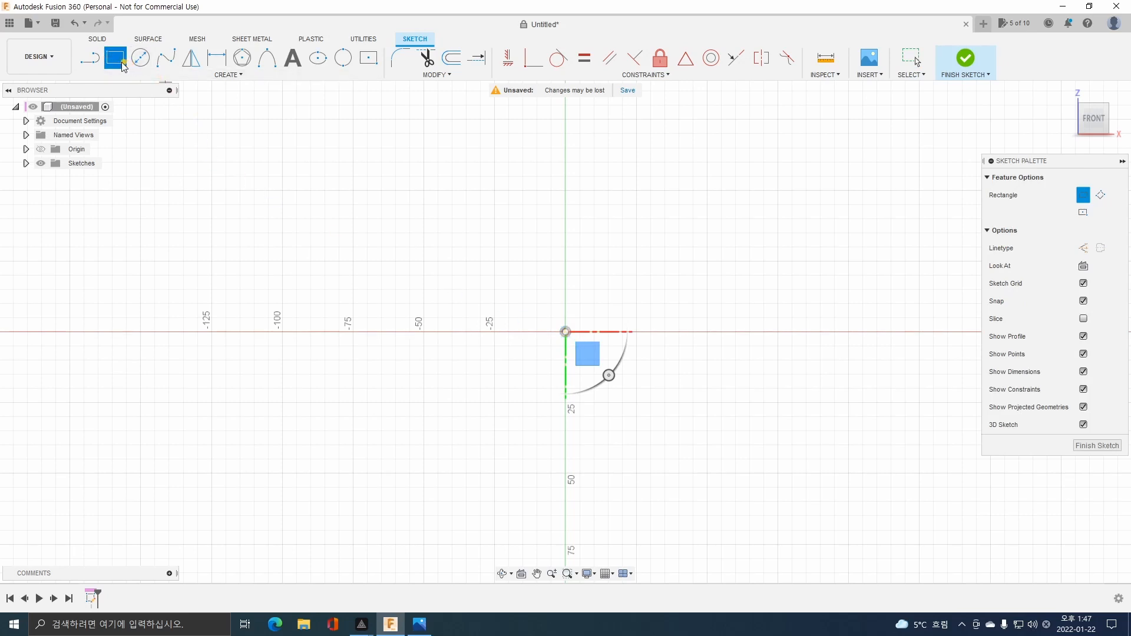
pyautogui.click(566, 333)
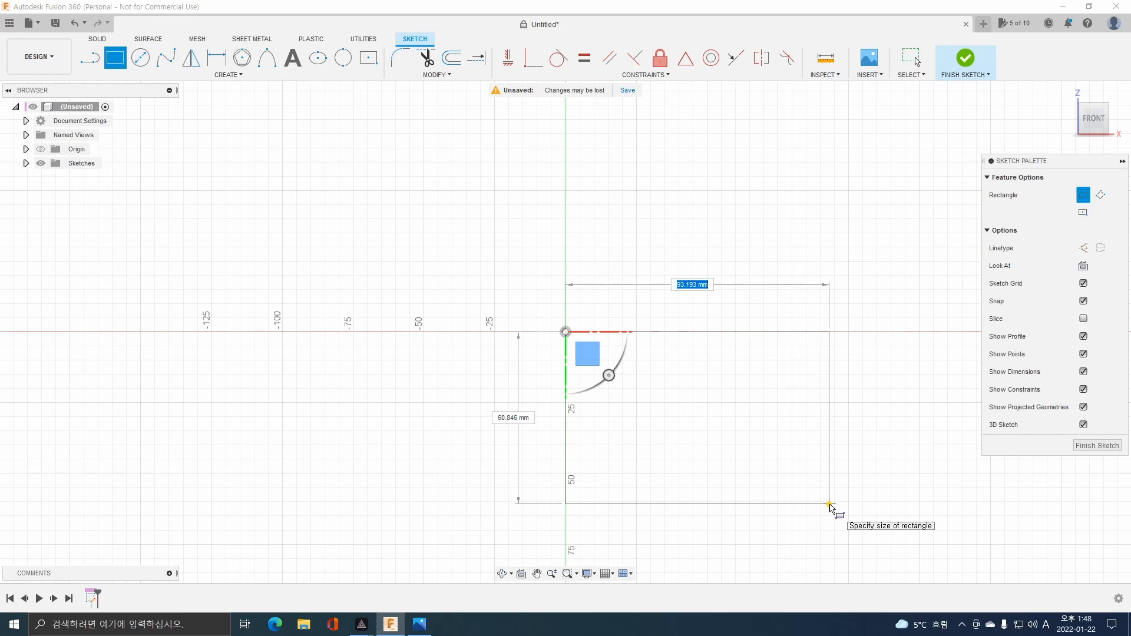
pyautogui.write('38')
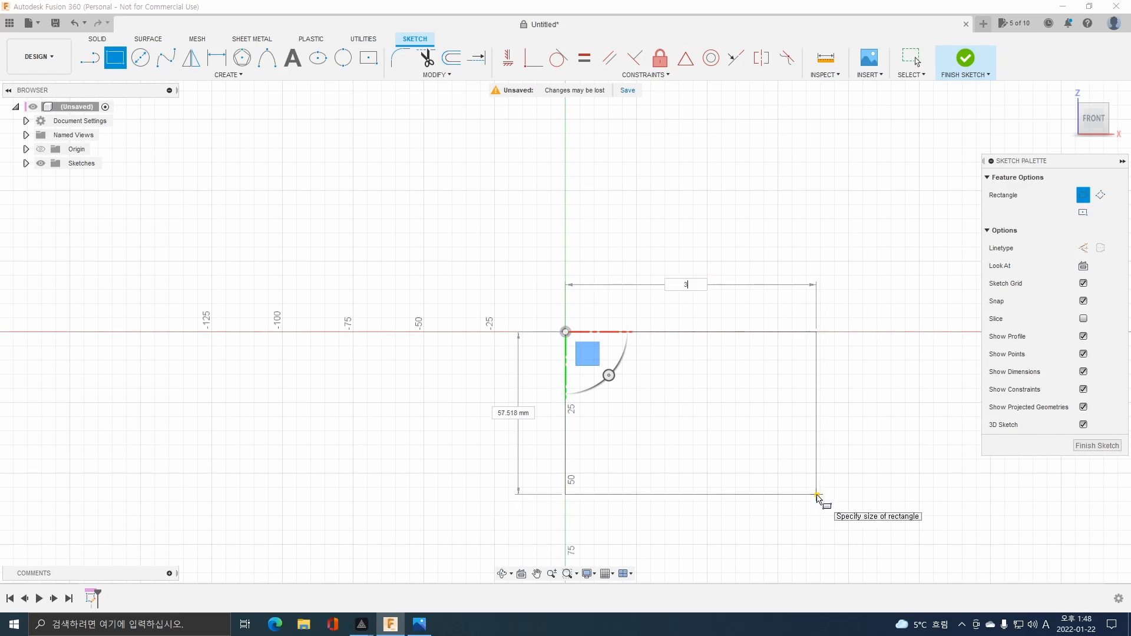
pyautogui.press('Tab')
pyautogui.write('2')
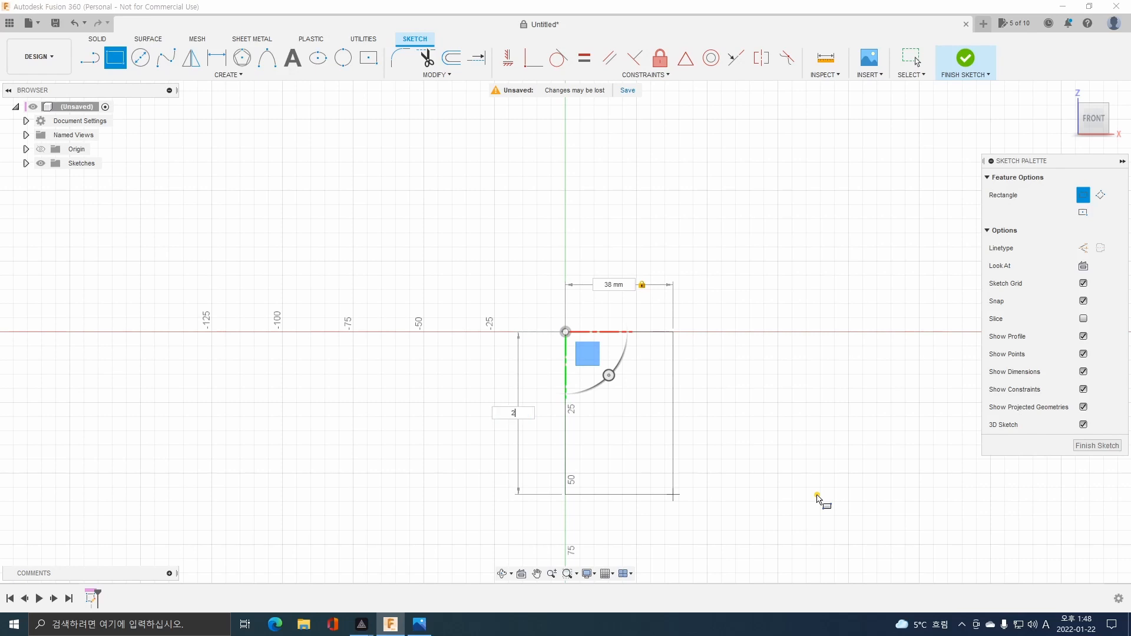
pyautogui.write('3')
pyautogui.press('Return')
pyautogui.press('Escape')
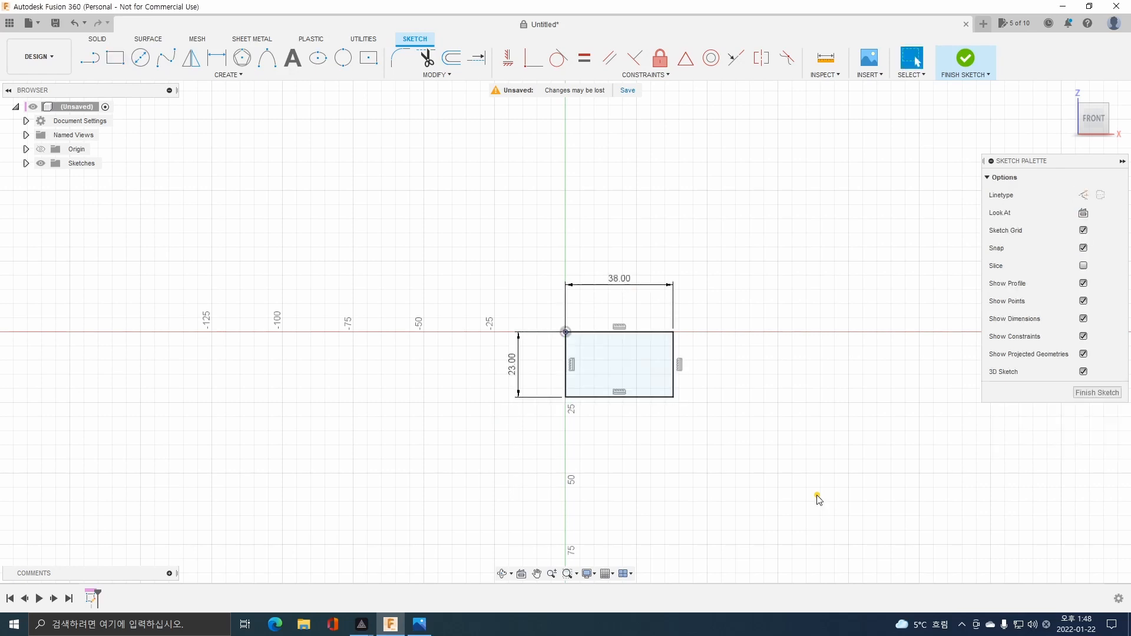
# Recheck the drawing and sketch a vertical line about 33 mm long crossing the rectangle's upper and lower edges, near its right side.
pyautogui.scroll(2, 640, 344)
pyautogui.scroll(4, 642, 345)
pyautogui.moveTo(603, 396); pyautogui.dragTo(588, 356, button='middle')
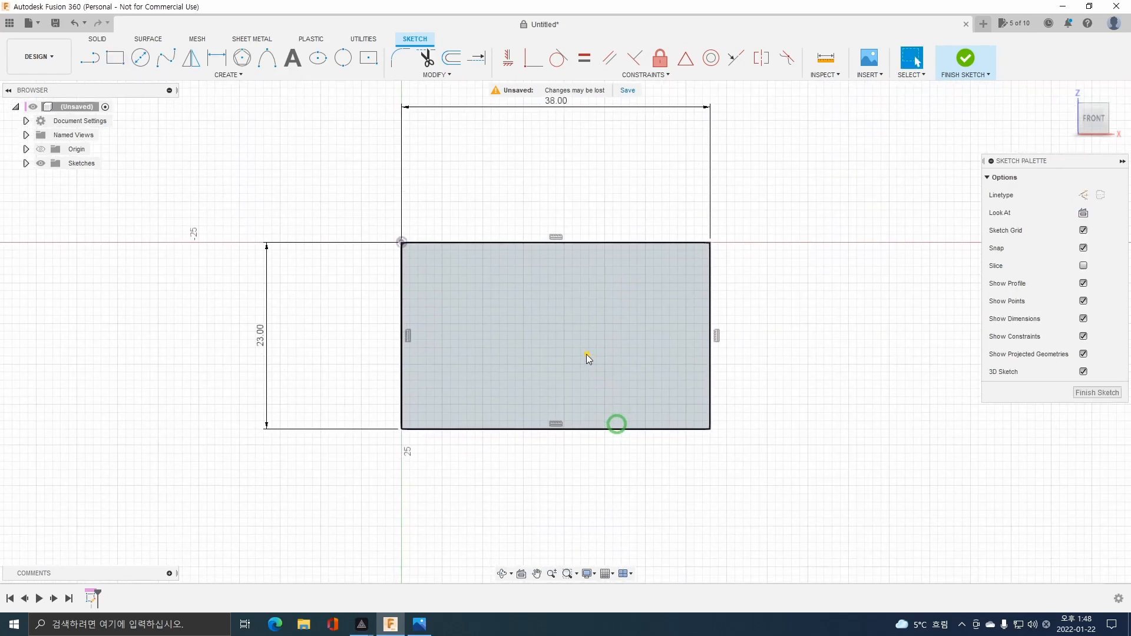
pyautogui.scroll(2, 587, 356)
pyautogui.hotkey('alt', 'Tab')
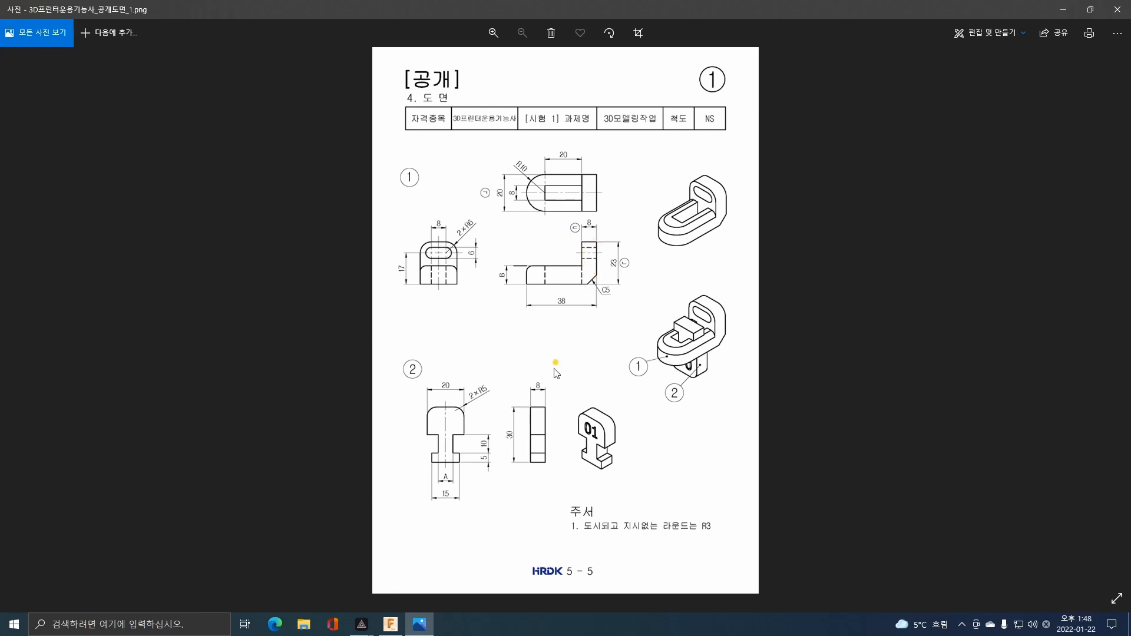
pyautogui.click(390, 624)
pyautogui.click(89, 57)
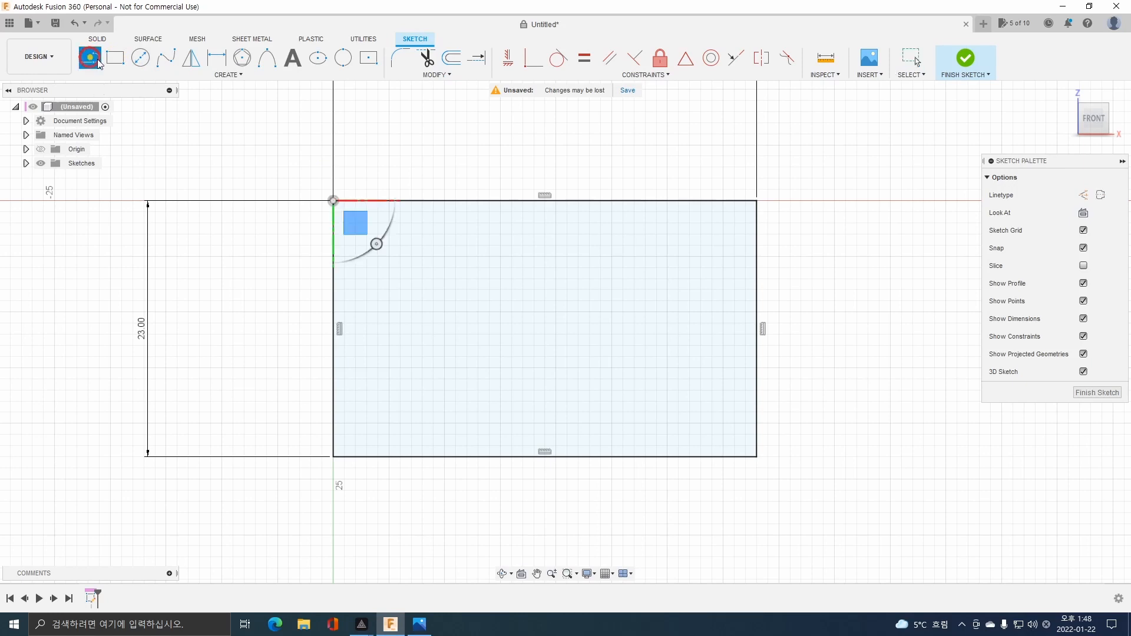
pyautogui.click(656, 146)
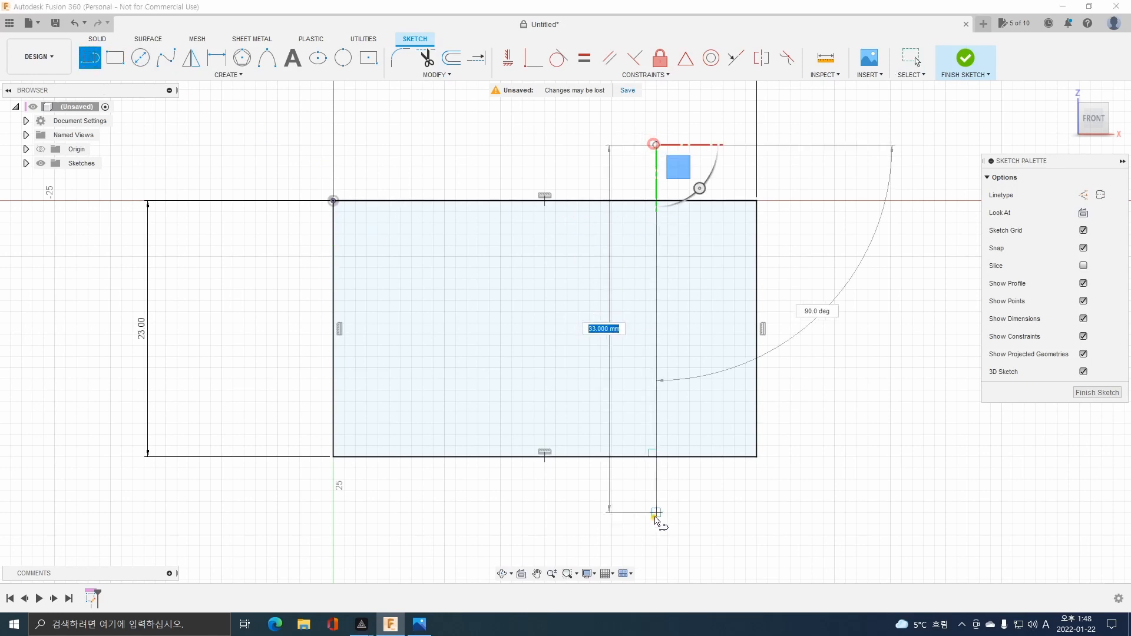
pyautogui.click(656, 517)
pyautogui.press('Escape')
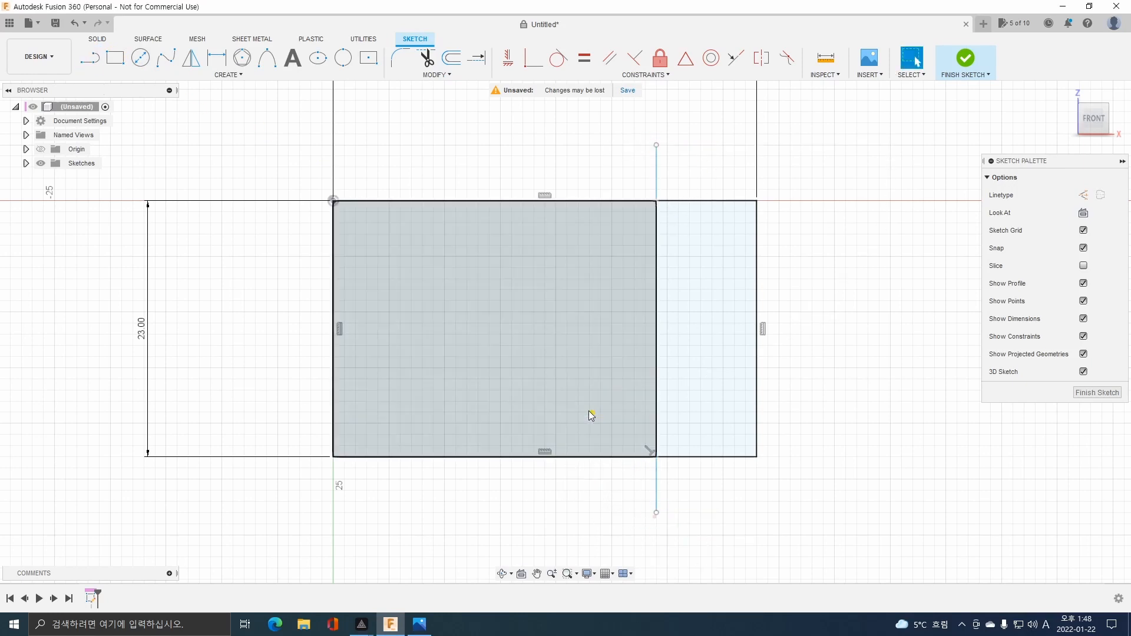
# Dimension the vertical line 8 mm from the rectangle's right edge.
pyautogui.click(218, 65)
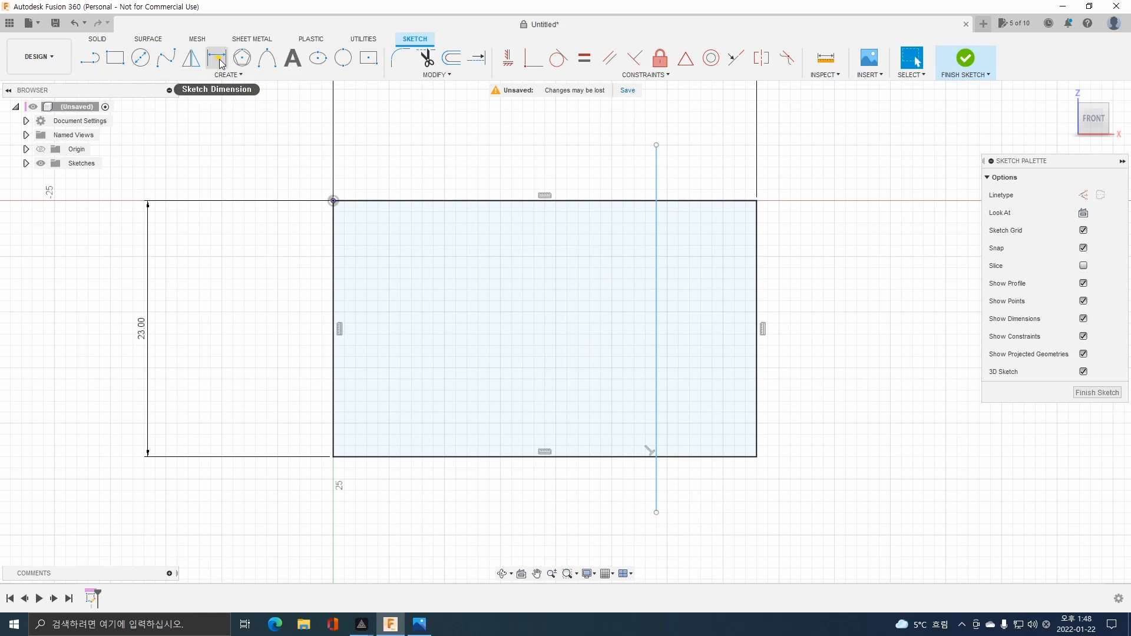
pyautogui.click(218, 65)
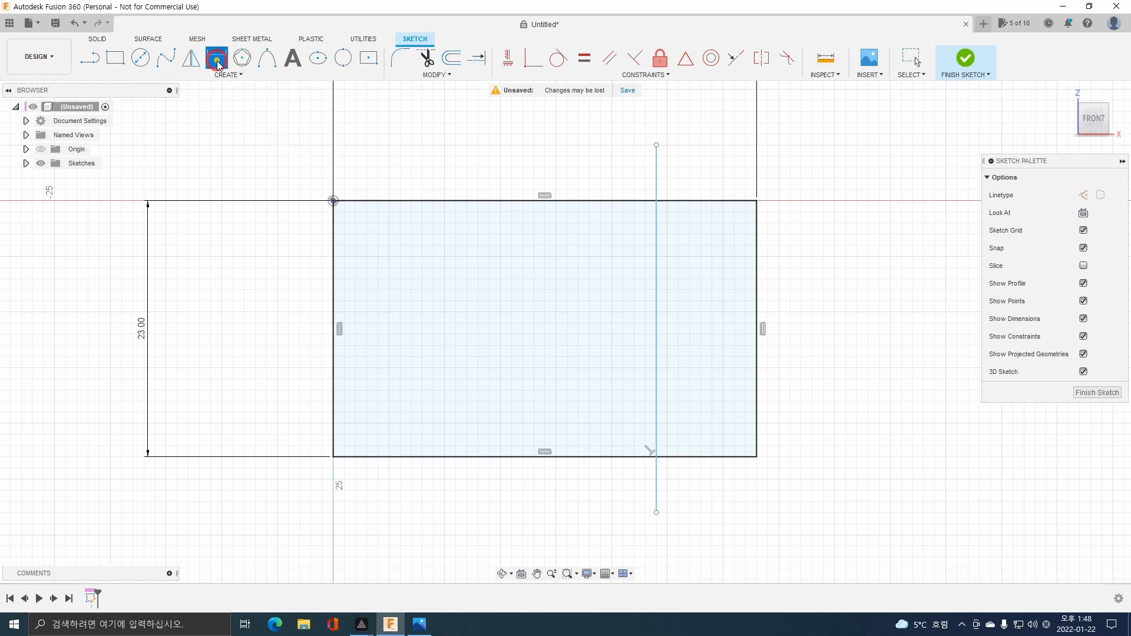
pyautogui.click(655, 283)
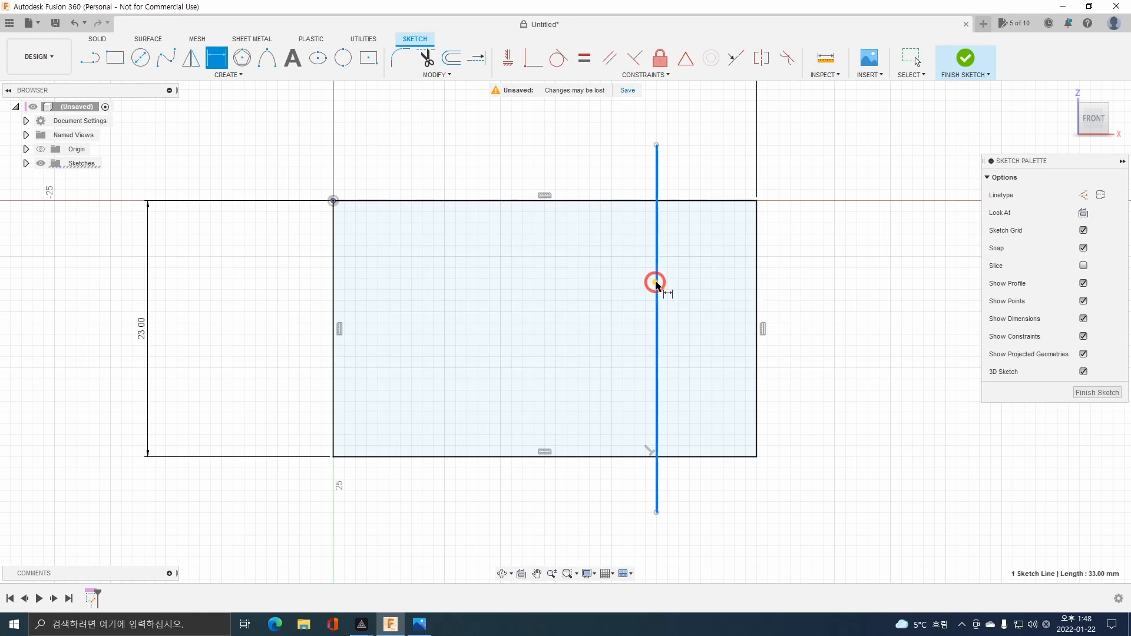
pyautogui.click(756, 288)
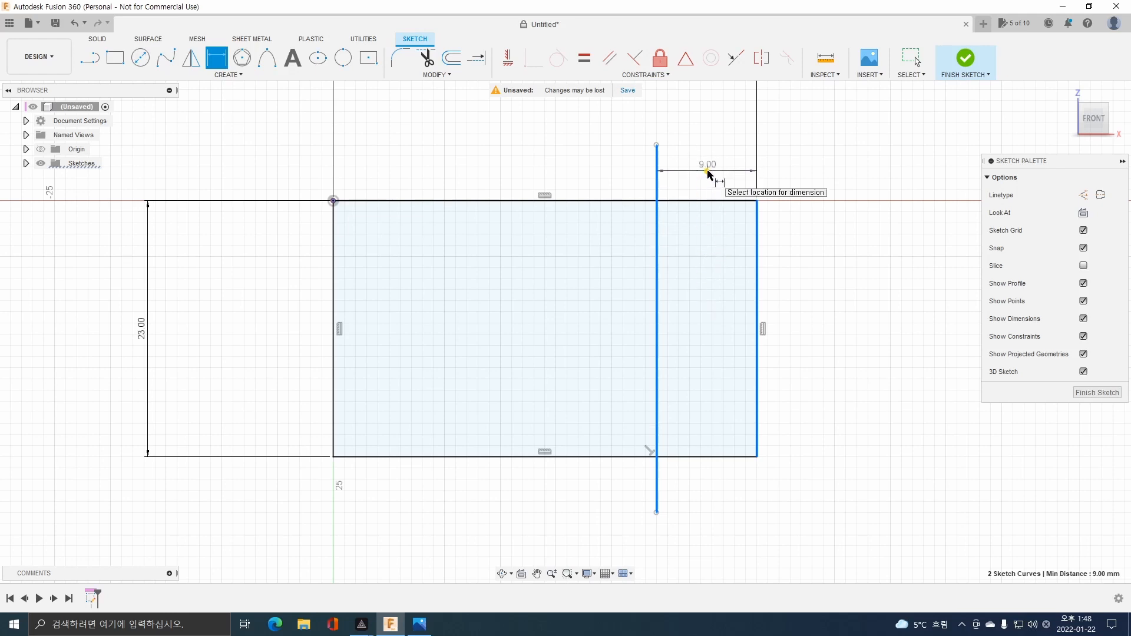
pyautogui.click(708, 171)
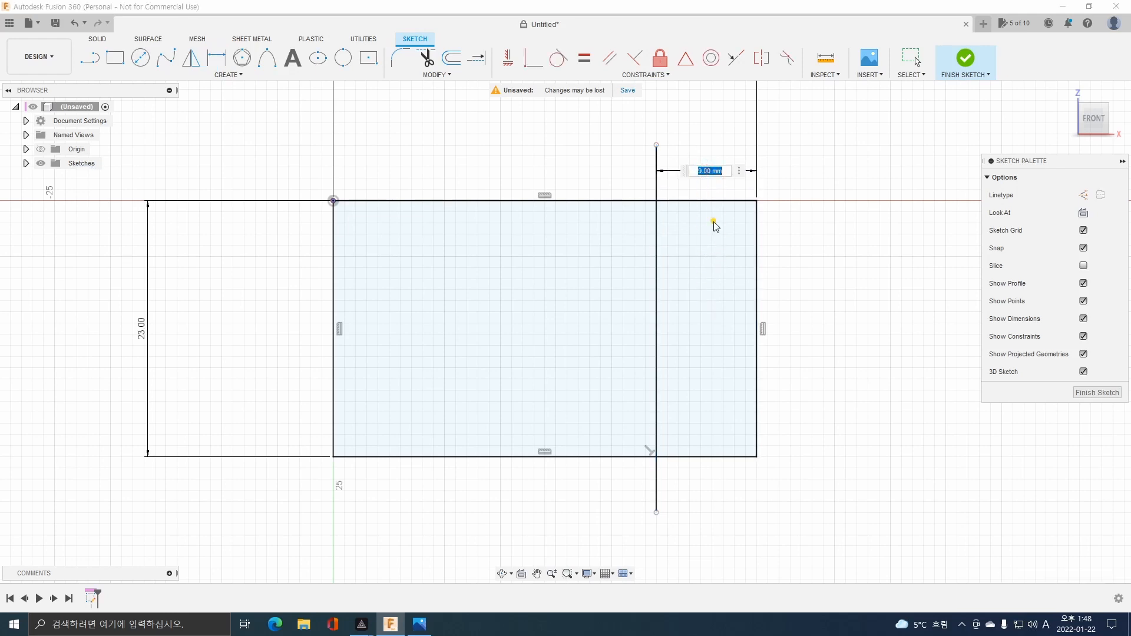
pyautogui.write('8')
pyautogui.press('Return')
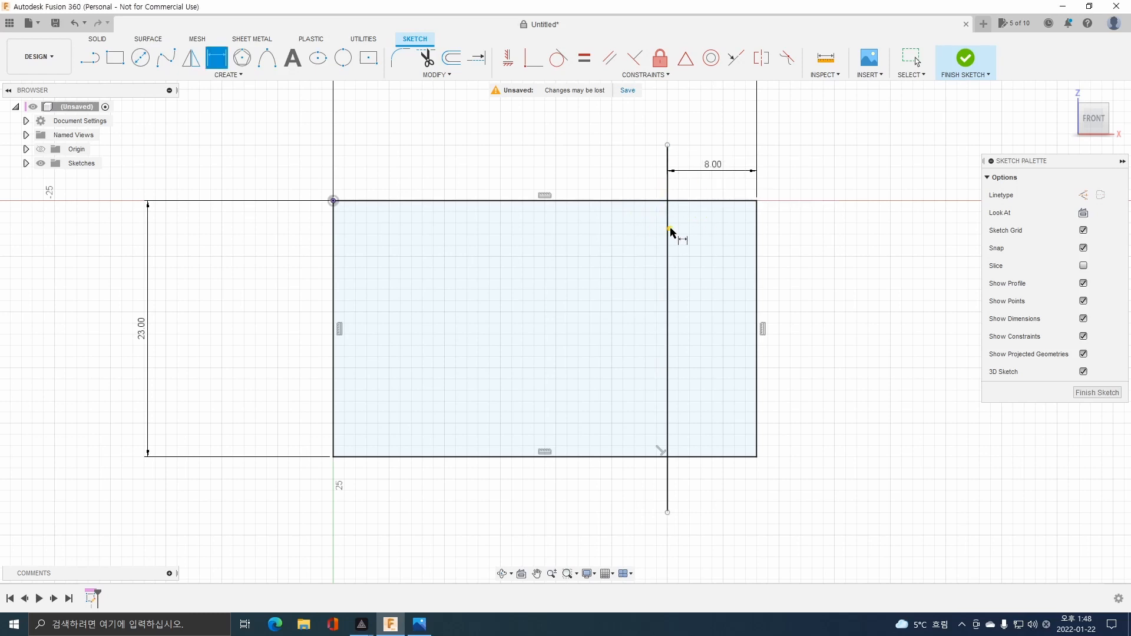
# Try 15 mm as the distance between the vertical line and the rectangle's right edge, and restore it to 8 mm.
pyautogui.click(713, 167)
pyautogui.doubleClick(713, 166)
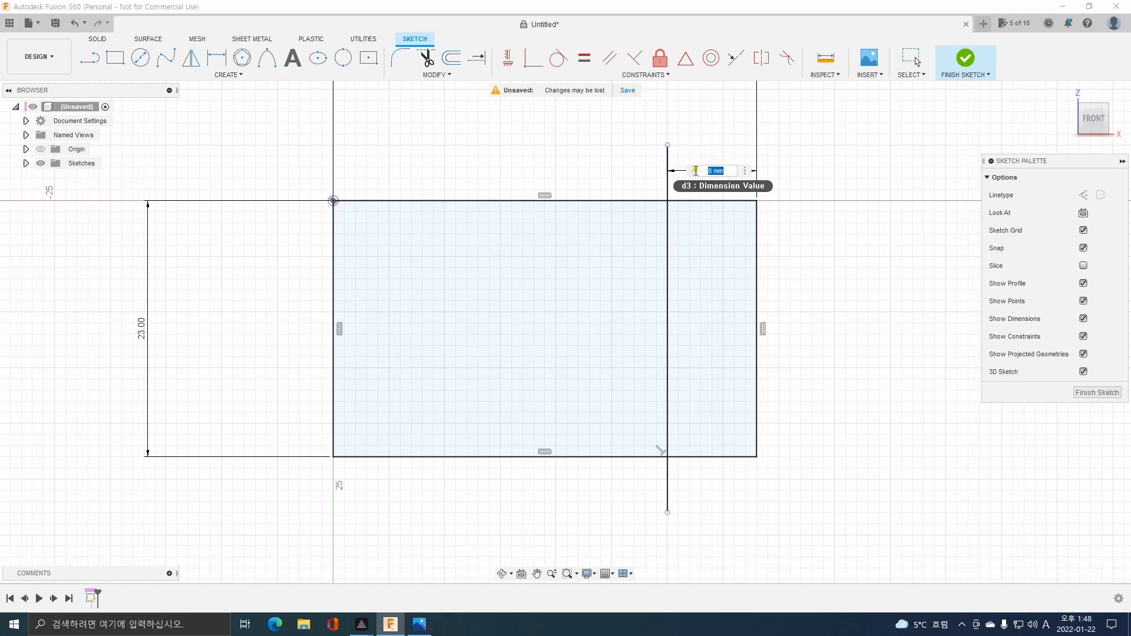
pyautogui.write('15')
pyautogui.press('Return')
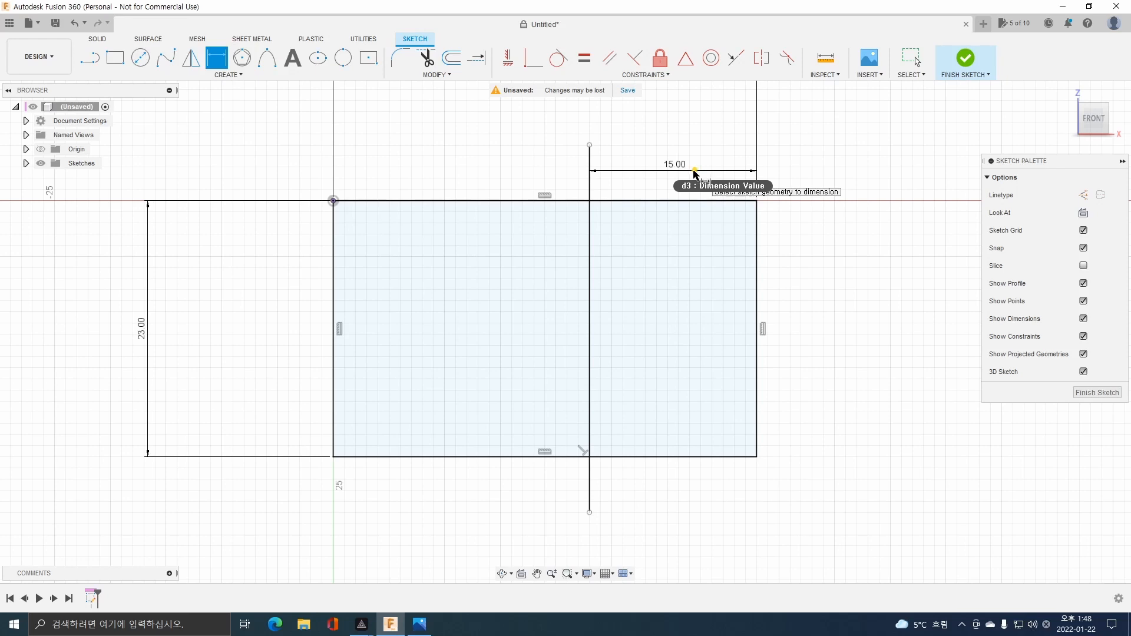
pyautogui.doubleClick(672, 166)
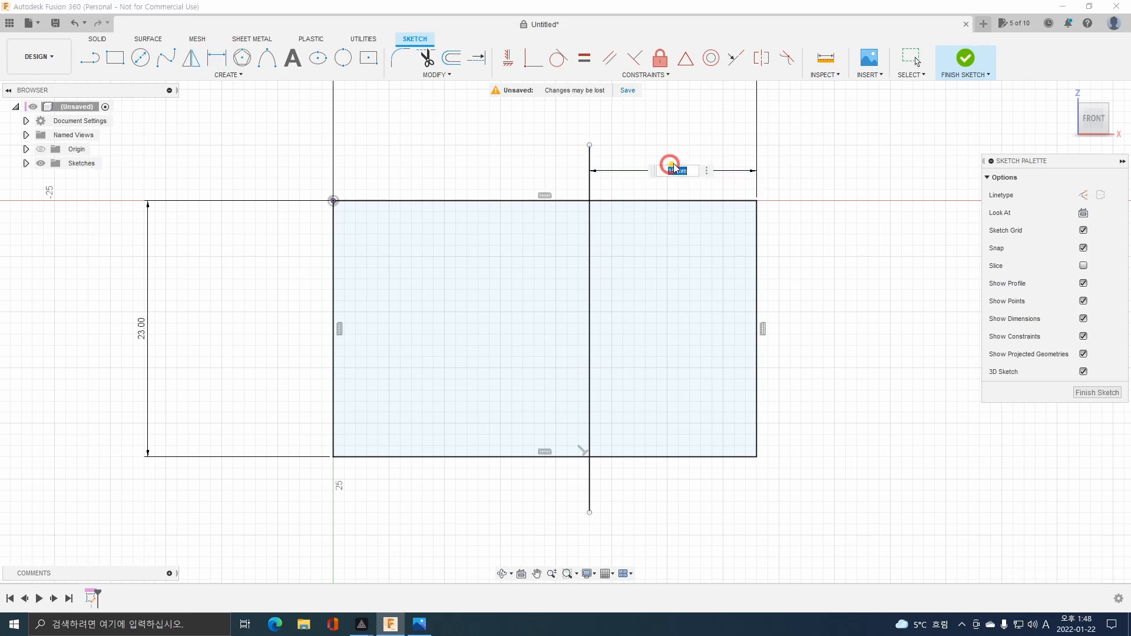
pyautogui.write('8')
pyautogui.press('Return')
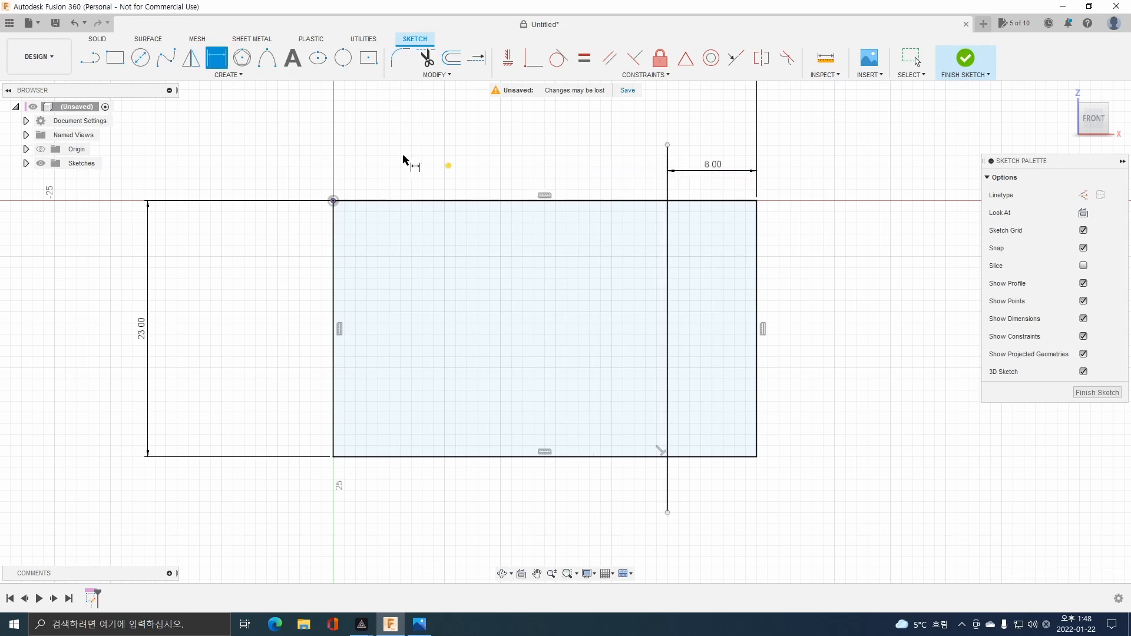
# Sketch a horizontal line about 46 mm long crossing both sides of the rectangle in its lower half.
pyautogui.click(90, 57)
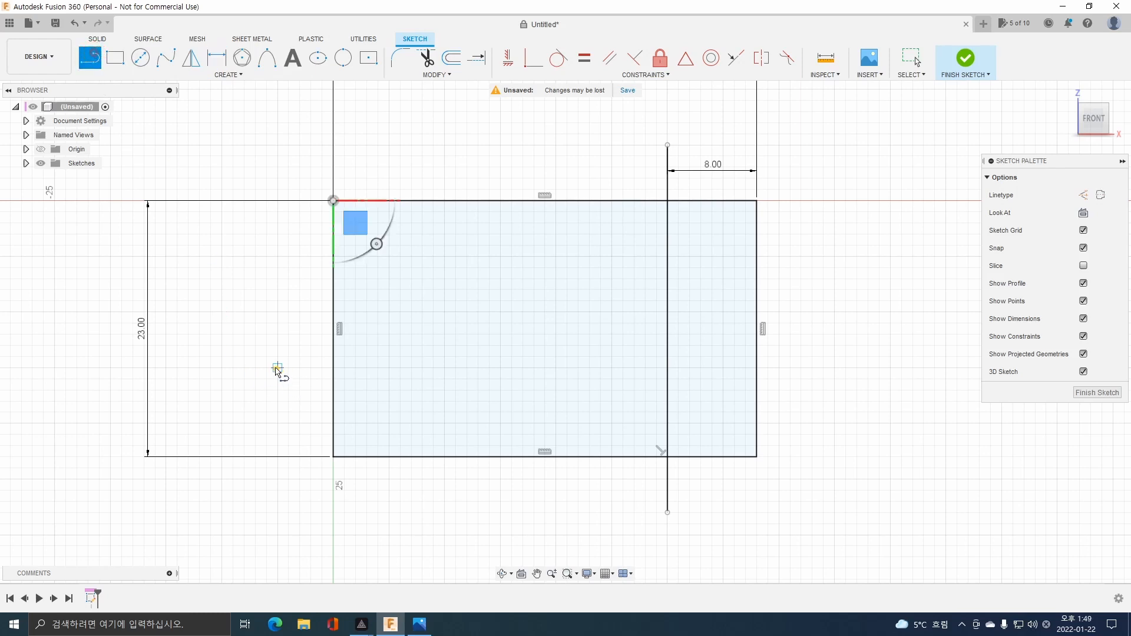
pyautogui.click(278, 367)
pyautogui.click(791, 368)
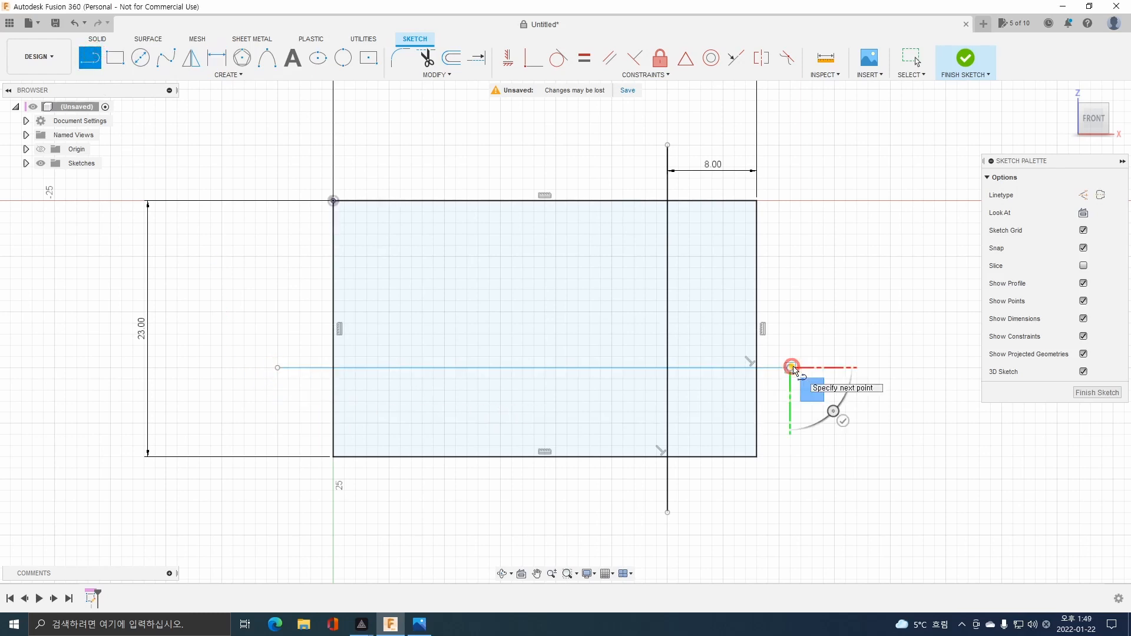
pyautogui.press('Escape')
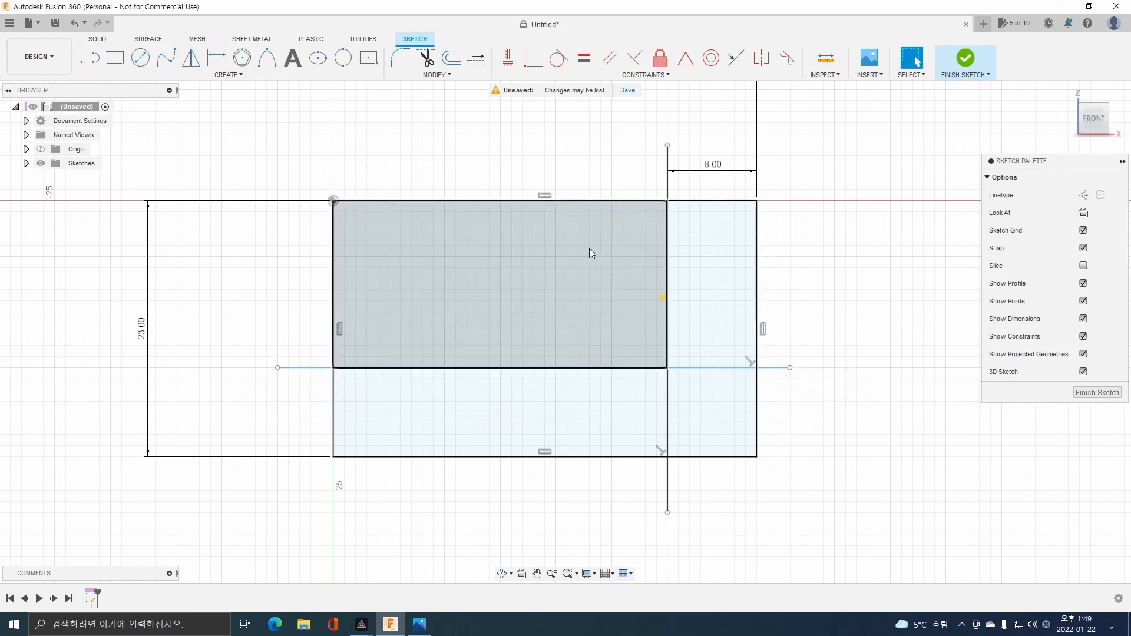
# Add a vertical dimension between the horizontal line and the rectangle's lower edge.
pyautogui.click(221, 59)
pyautogui.click(426, 367)
pyautogui.click(428, 457)
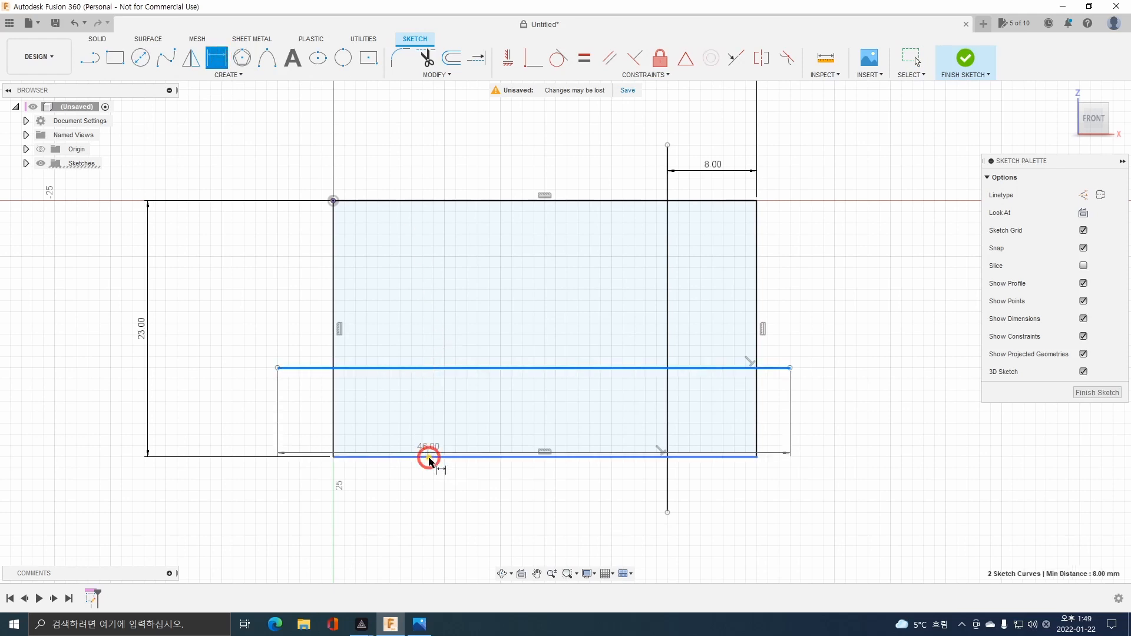
pyautogui.click(306, 418)
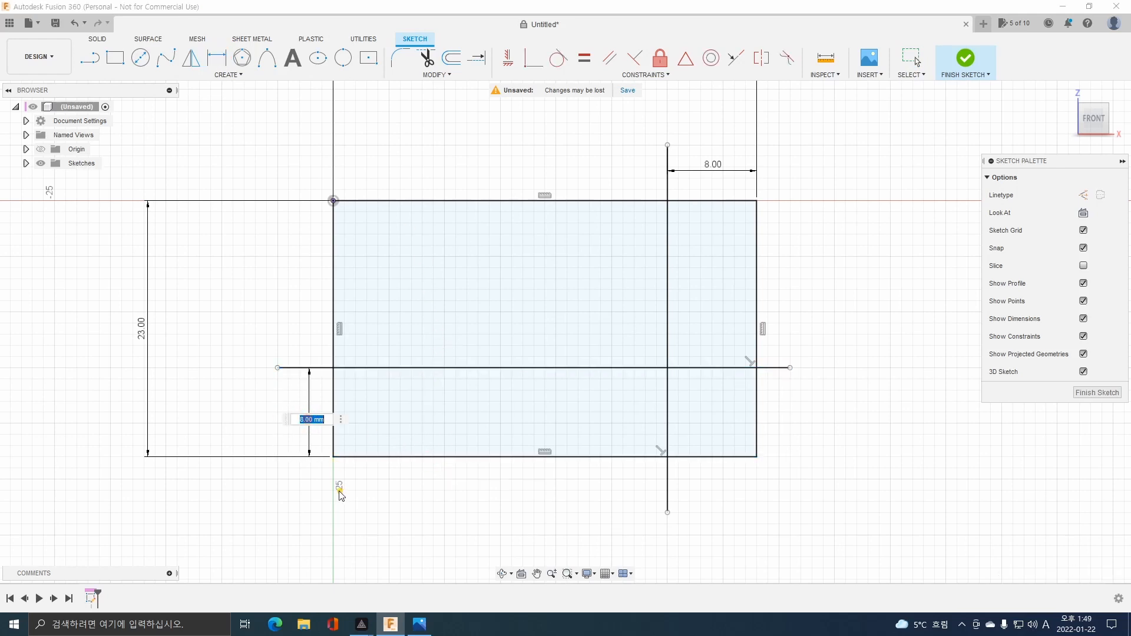
# Check dimensions A and B in the part drawing and set the horizontal line's distance from the lower edge to 9 mm.
pyautogui.click(418, 623)
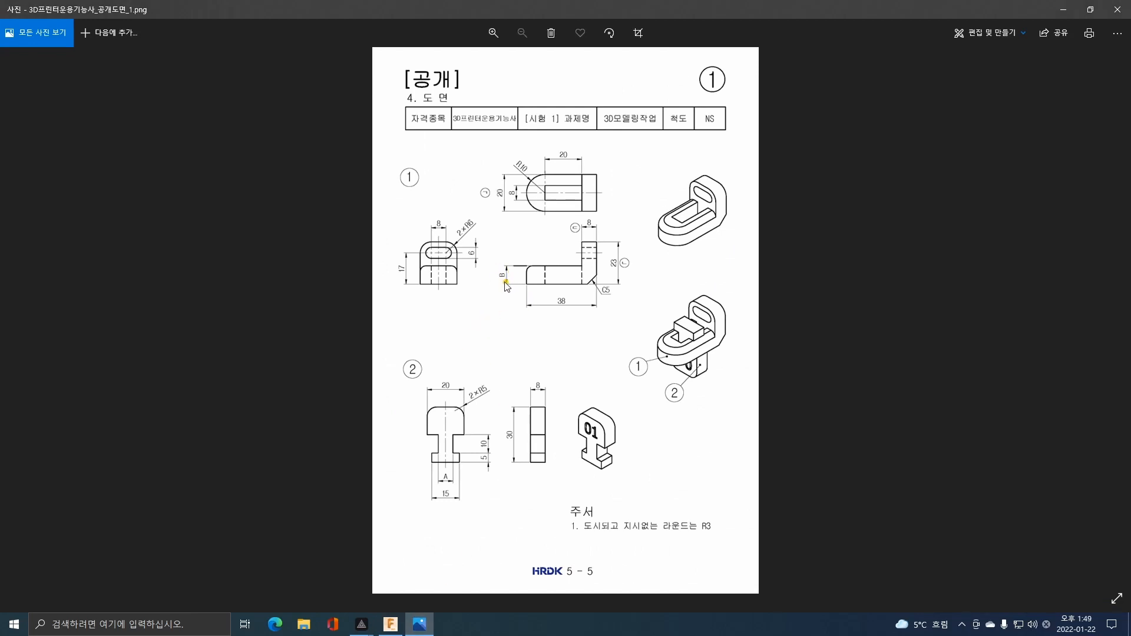
pyautogui.scroll(4, 501, 275)
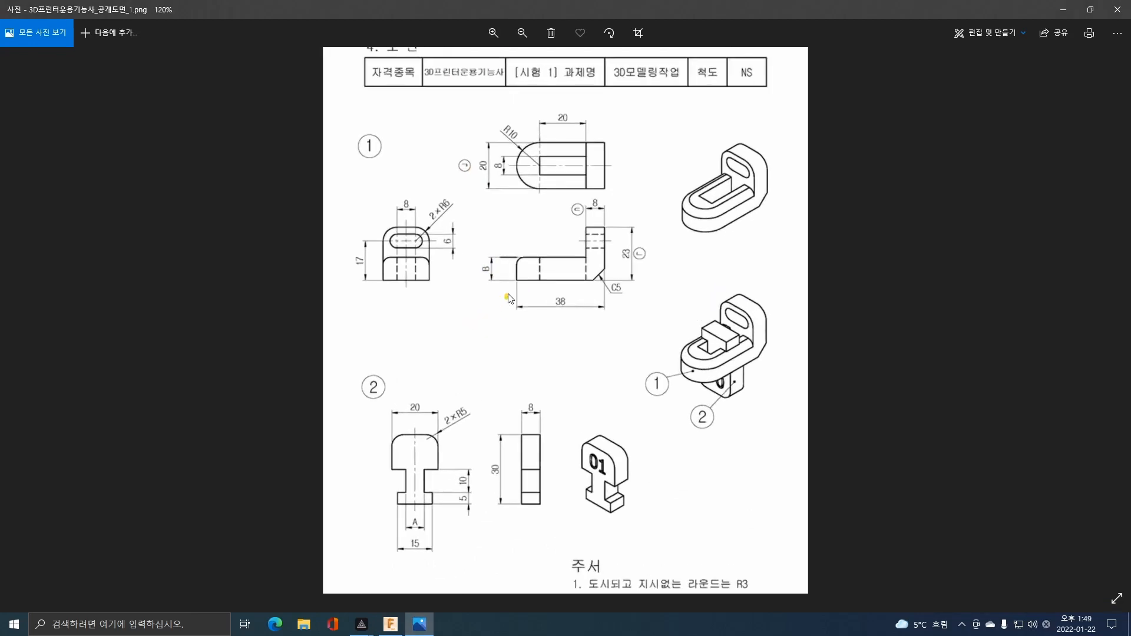
pyautogui.scroll(4, 408, 258)
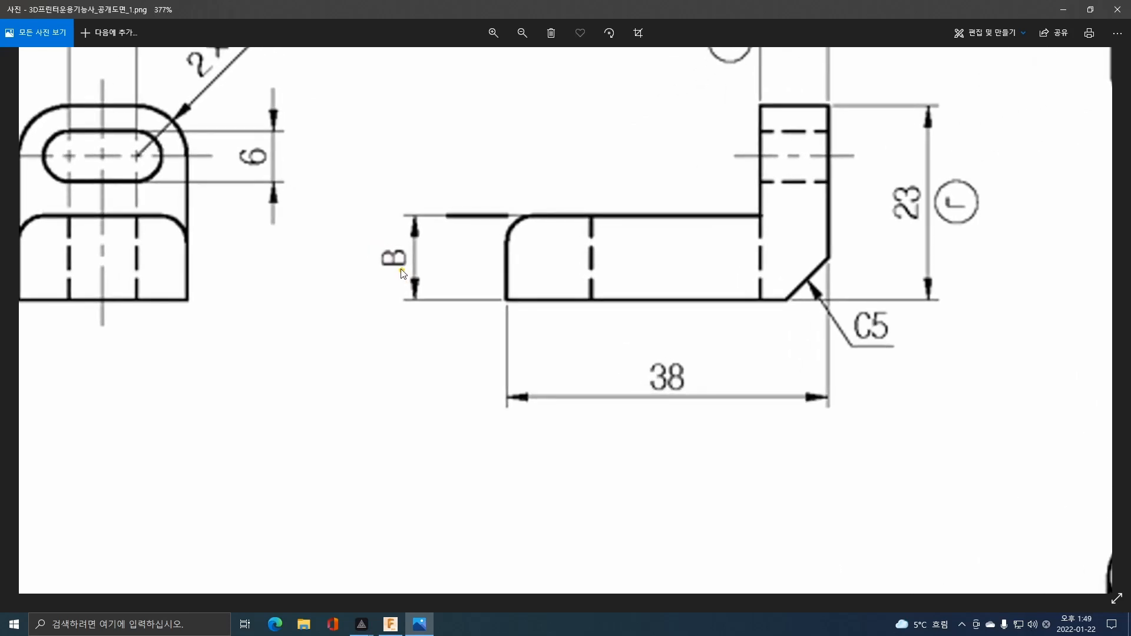
pyautogui.scroll(-4, 412, 286)
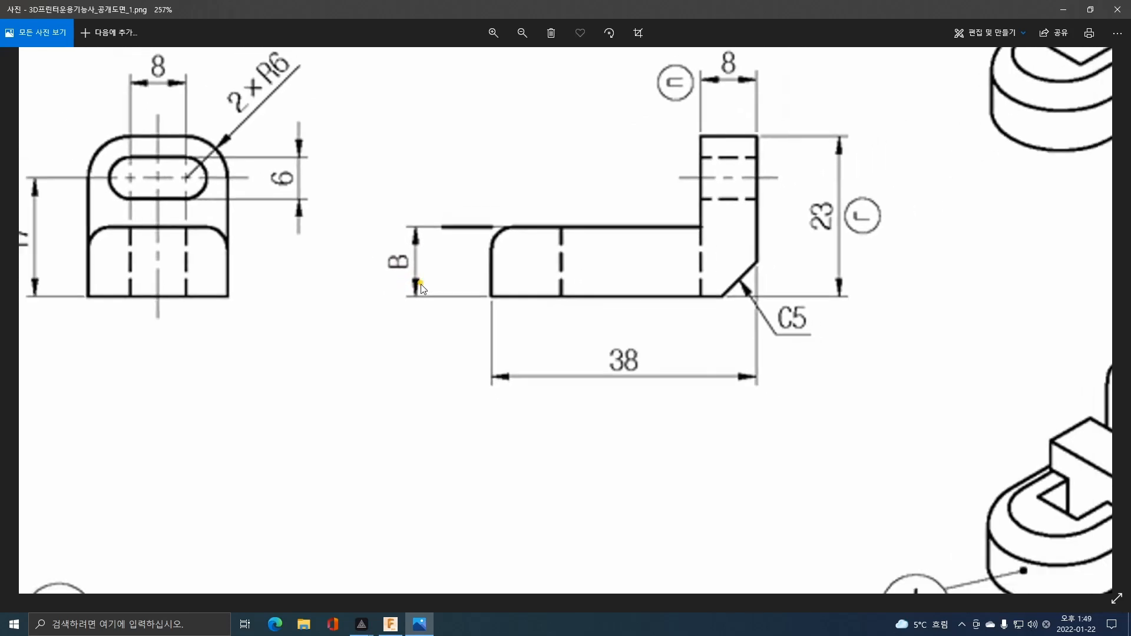
pyautogui.moveTo(375, 464); pyautogui.dragTo(396, 250)
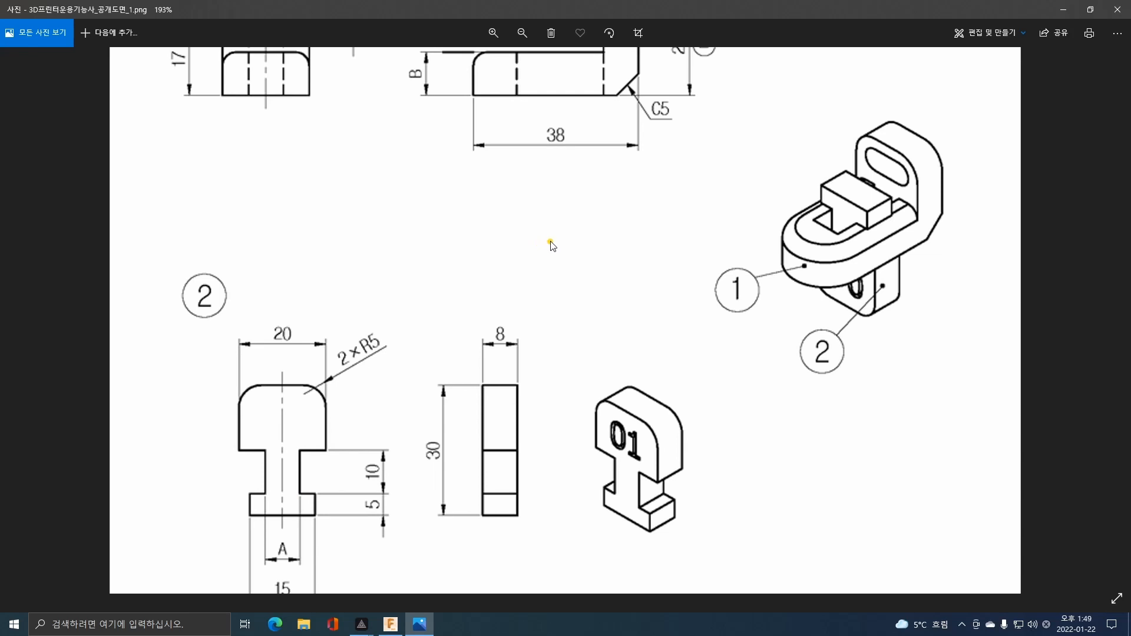
pyautogui.scroll(-3, 580, 234)
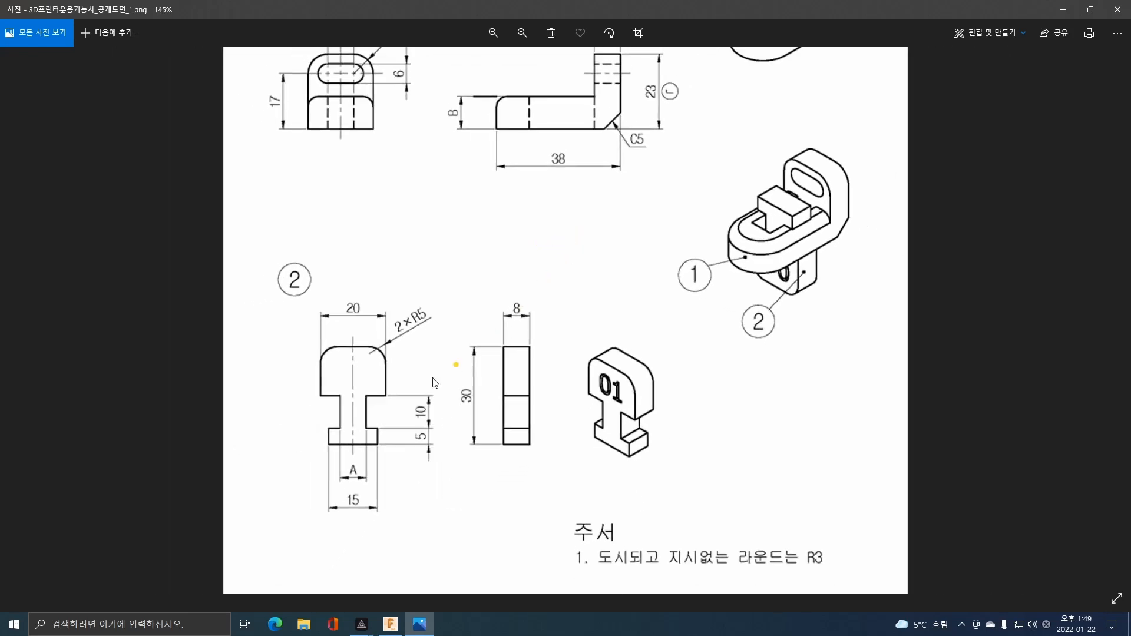
pyautogui.moveTo(534, 246); pyautogui.dragTo(529, 293)
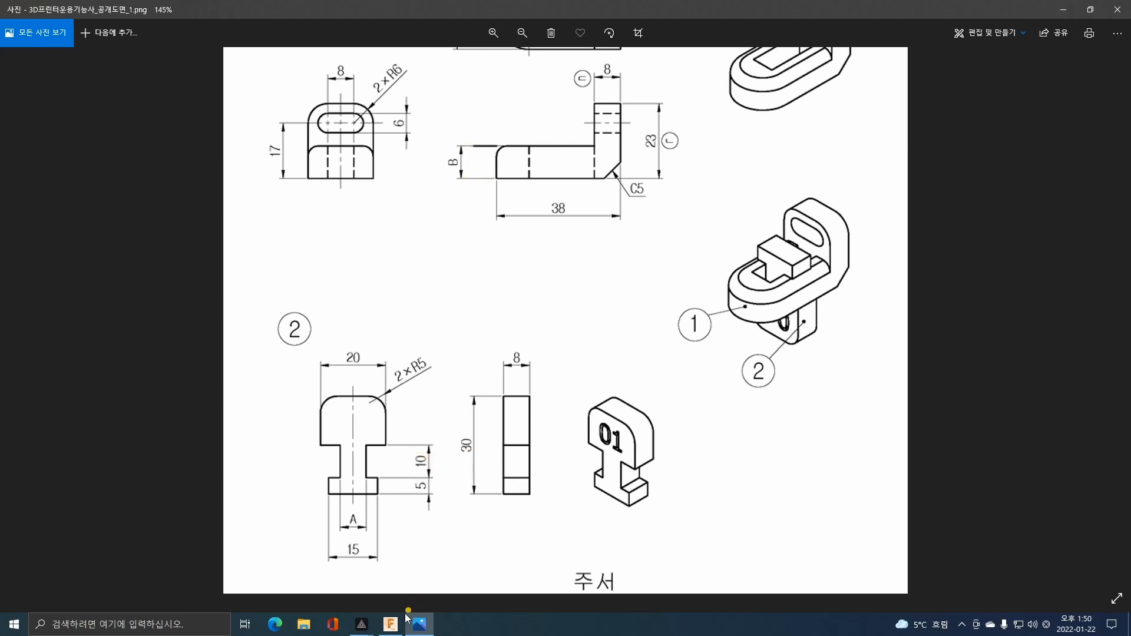
pyautogui.click(391, 624)
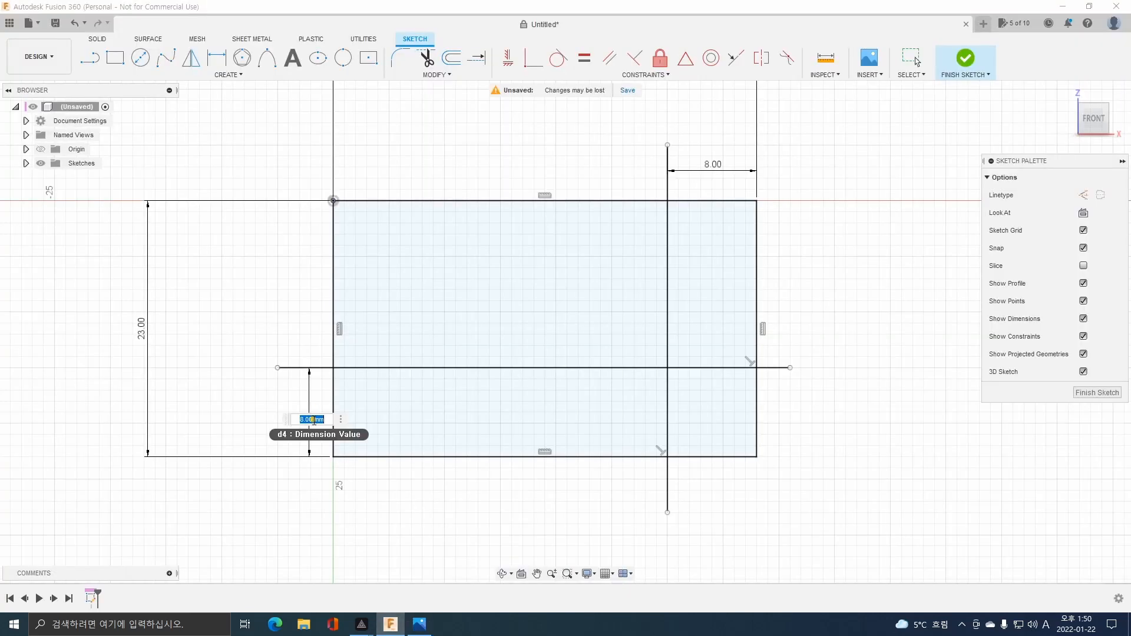
pyautogui.write('9')
pyautogui.press('Return')
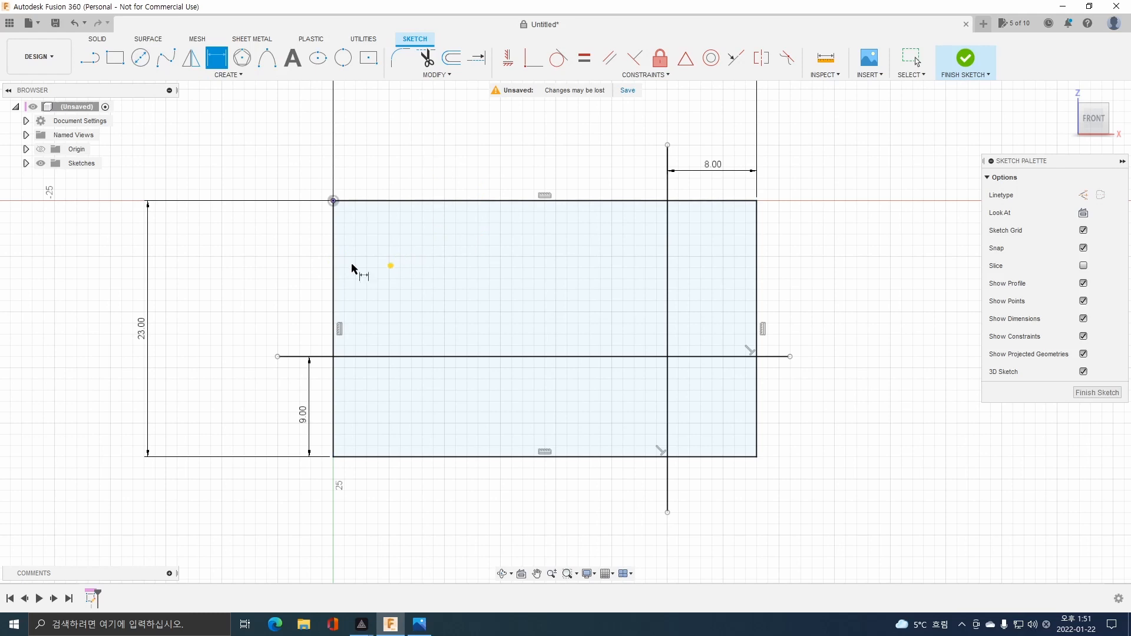
# Trim the rectangle's upper-left edges and all excess line segments to leave an L-shaped profile, and finish the sketch.
pyautogui.click(428, 61)
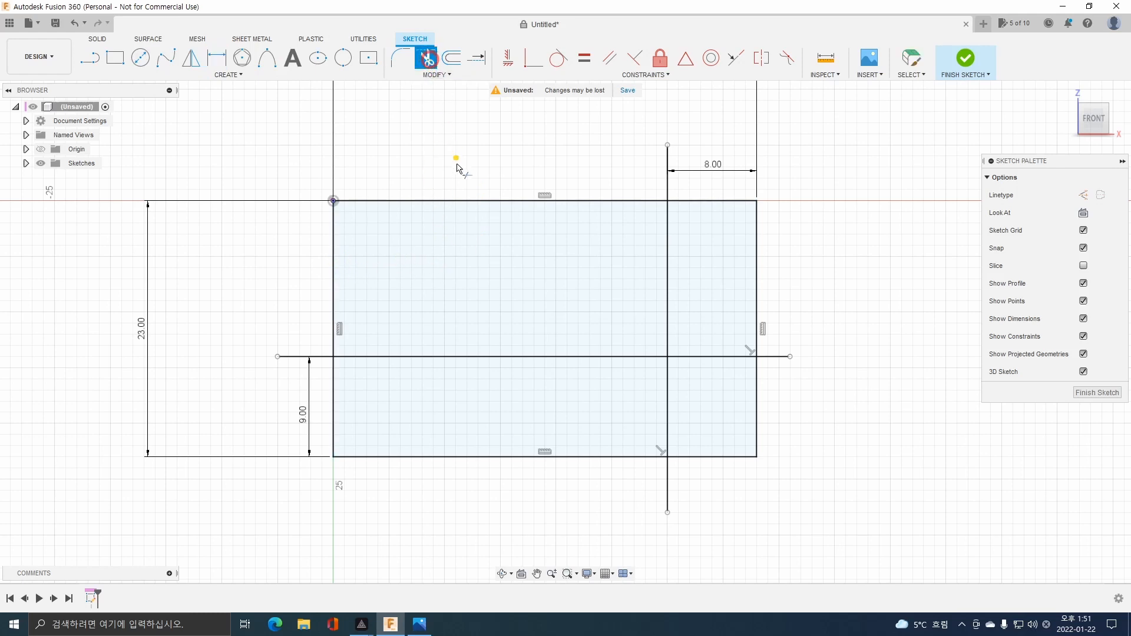
pyautogui.click(456, 202)
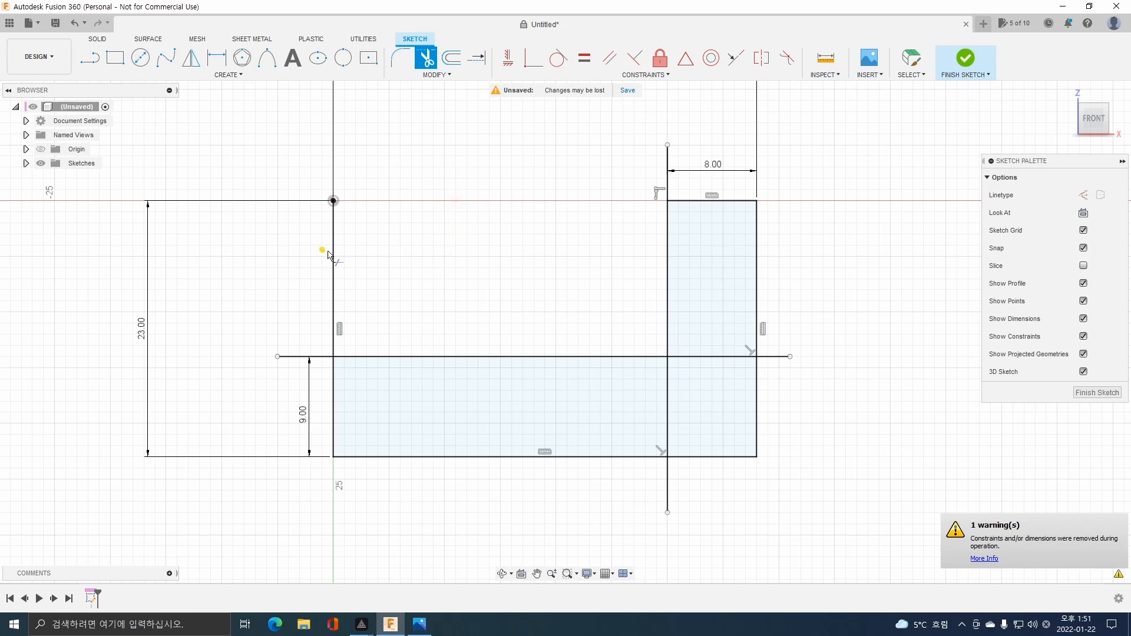
pyautogui.click(331, 302)
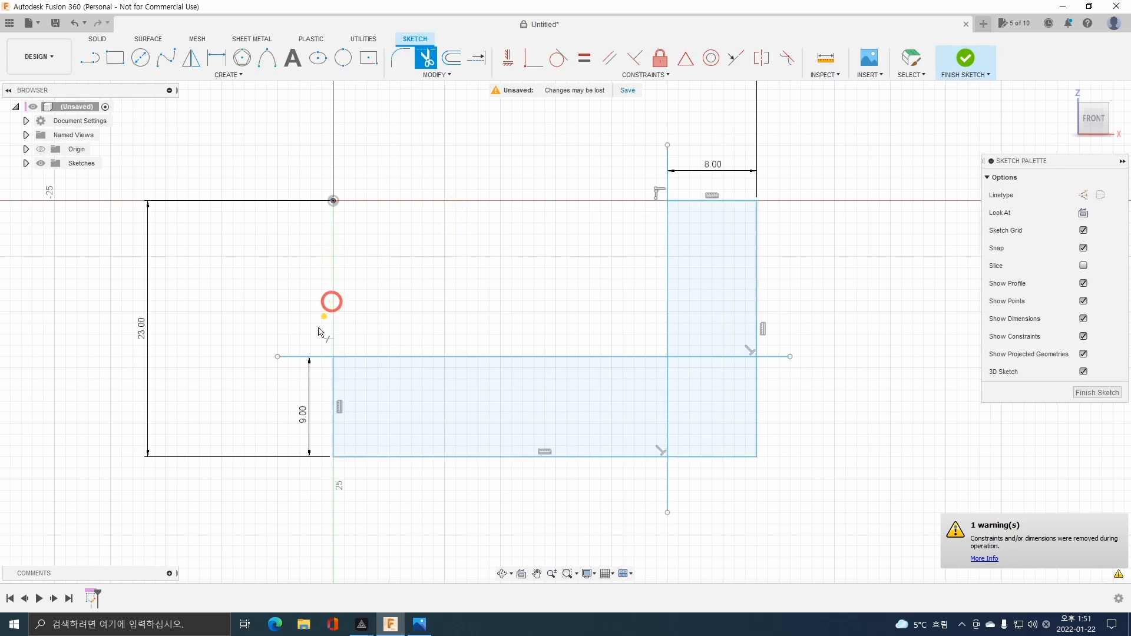
pyautogui.click(298, 355)
pyautogui.click(665, 385)
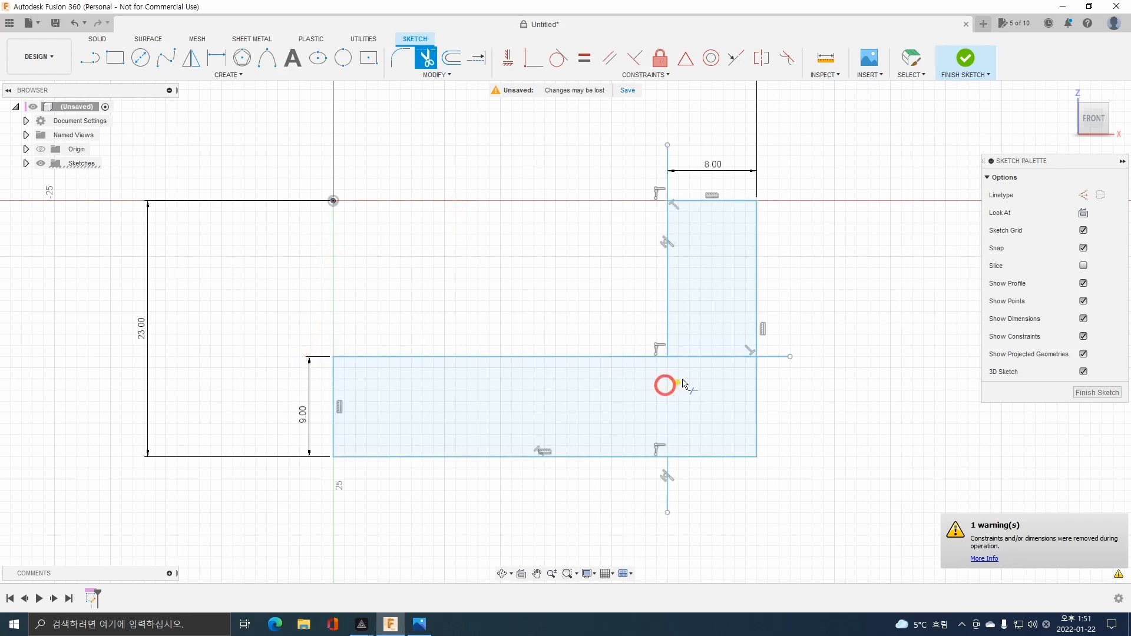
pyautogui.click(706, 355)
pyautogui.click(775, 356)
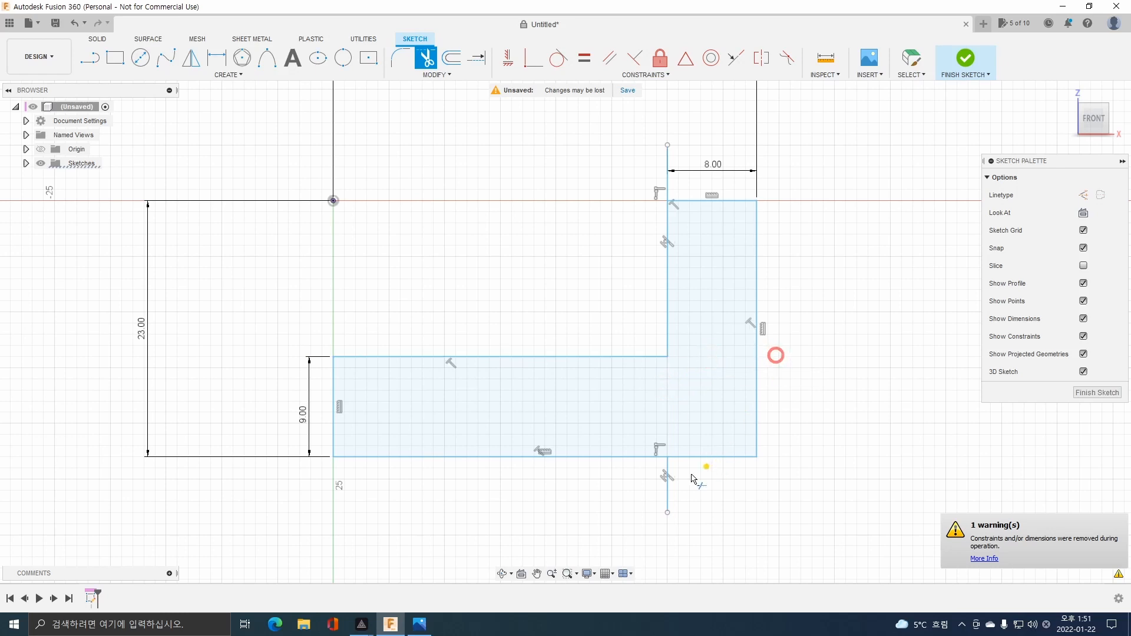
pyautogui.click(666, 482)
pyautogui.click(666, 159)
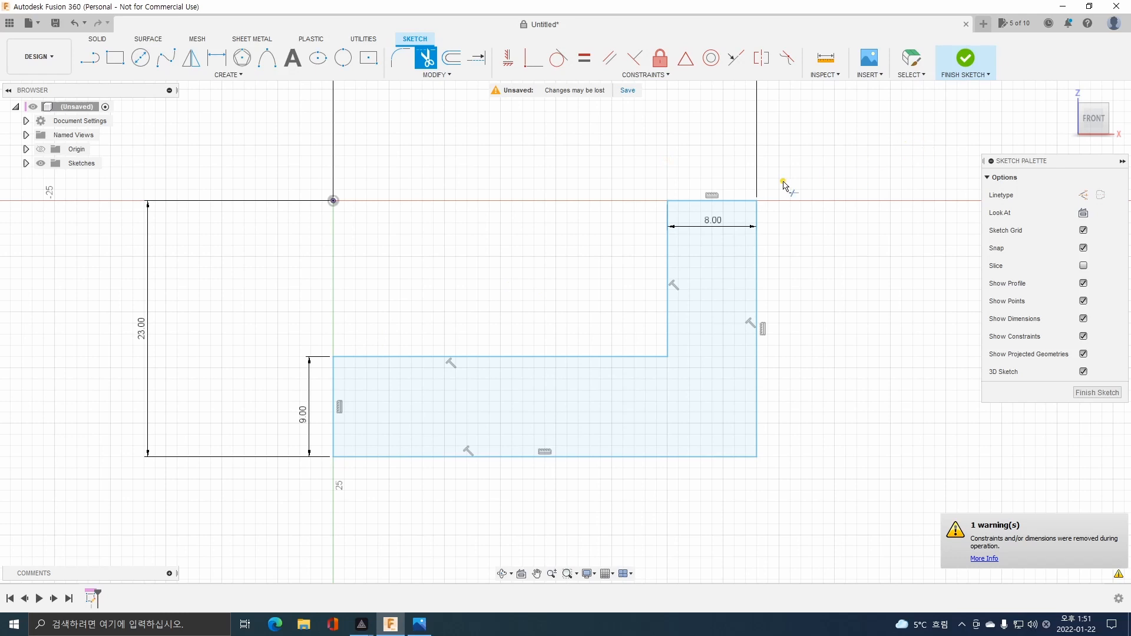
pyautogui.click(963, 60)
# Extrude the L-shaped profile 20 mm as a new body, checking the width in the part drawing.
pyautogui.moveTo(837, 318)
pyautogui.keyDown('shift'); pyautogui.mouseDown(button='middle')
pyautogui.moveTo(787, 379)
pyautogui.moveTo(808, 356)
pyautogui.mouseUp(button='middle'); pyautogui.keyUp('shift')
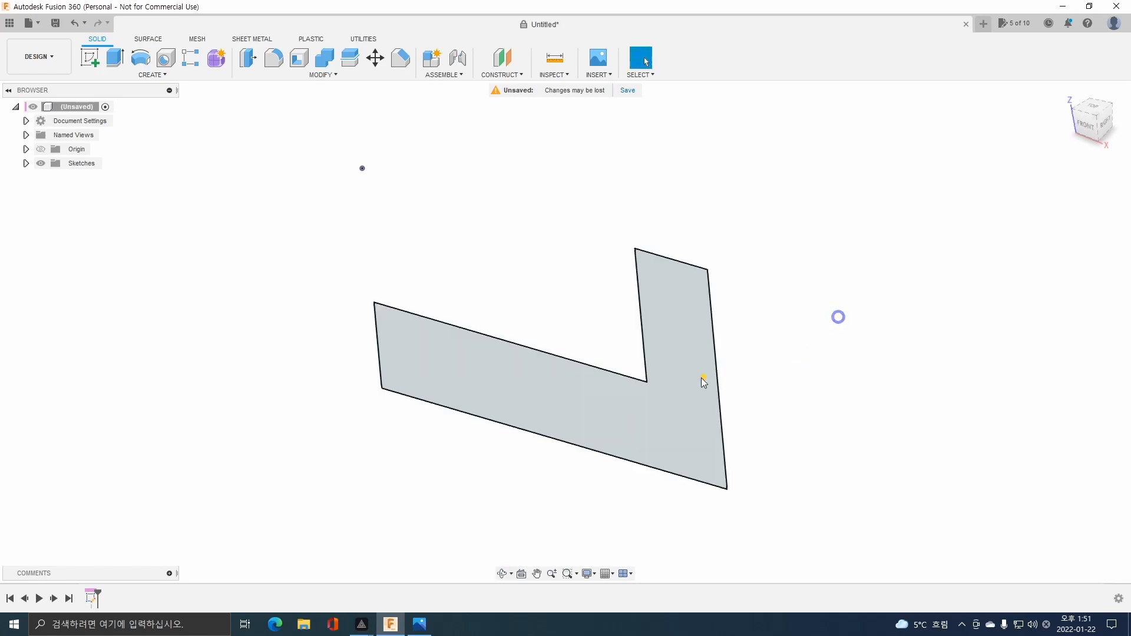
pyautogui.click(673, 413)
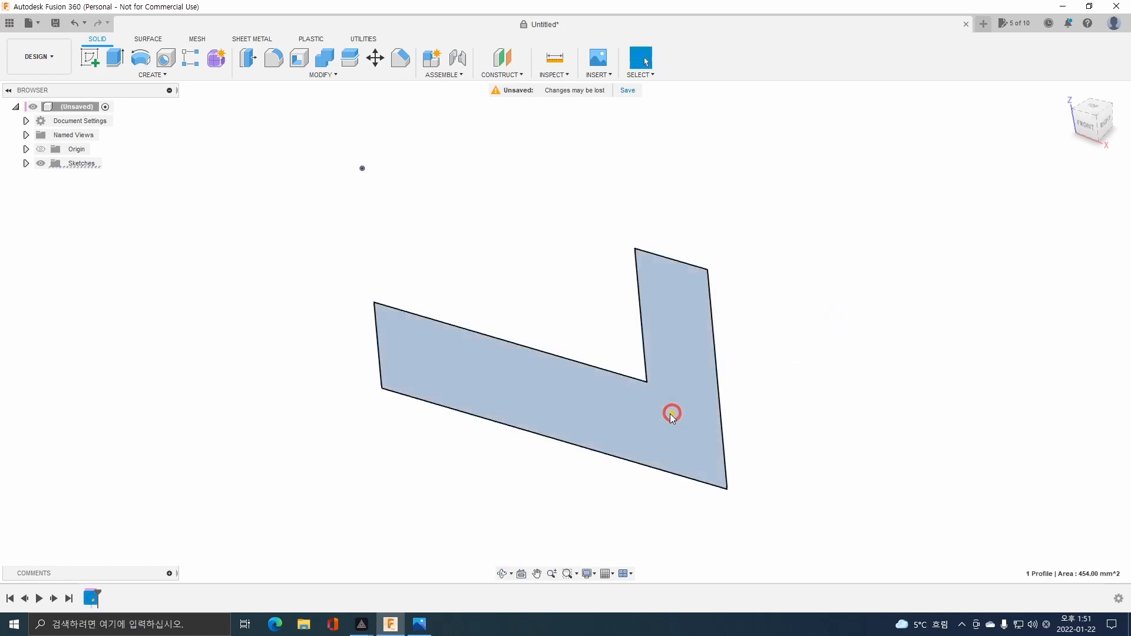
pyautogui.click(116, 63)
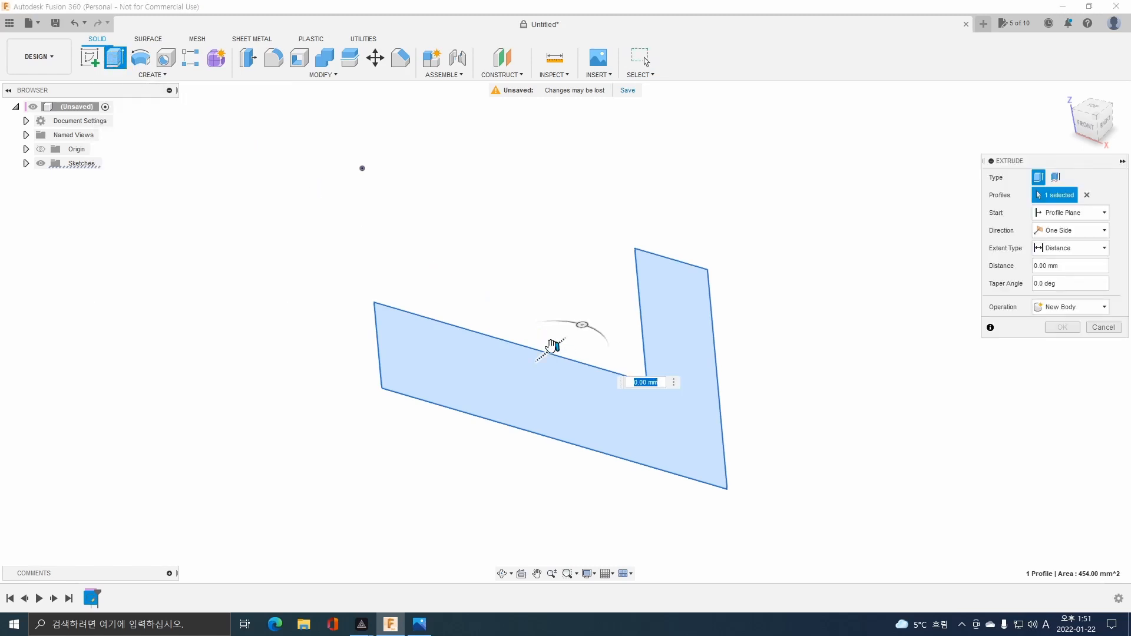
pyautogui.moveTo(552, 346); pyautogui.dragTo(629, 259)
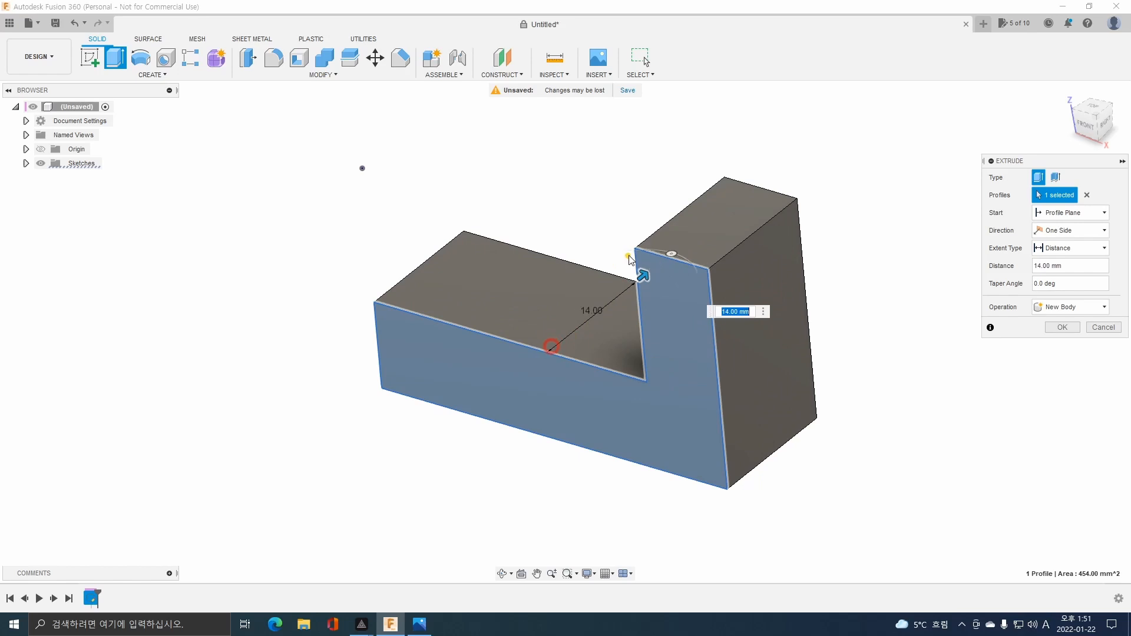
pyautogui.click(419, 624)
pyautogui.scroll(-3, 571, 158)
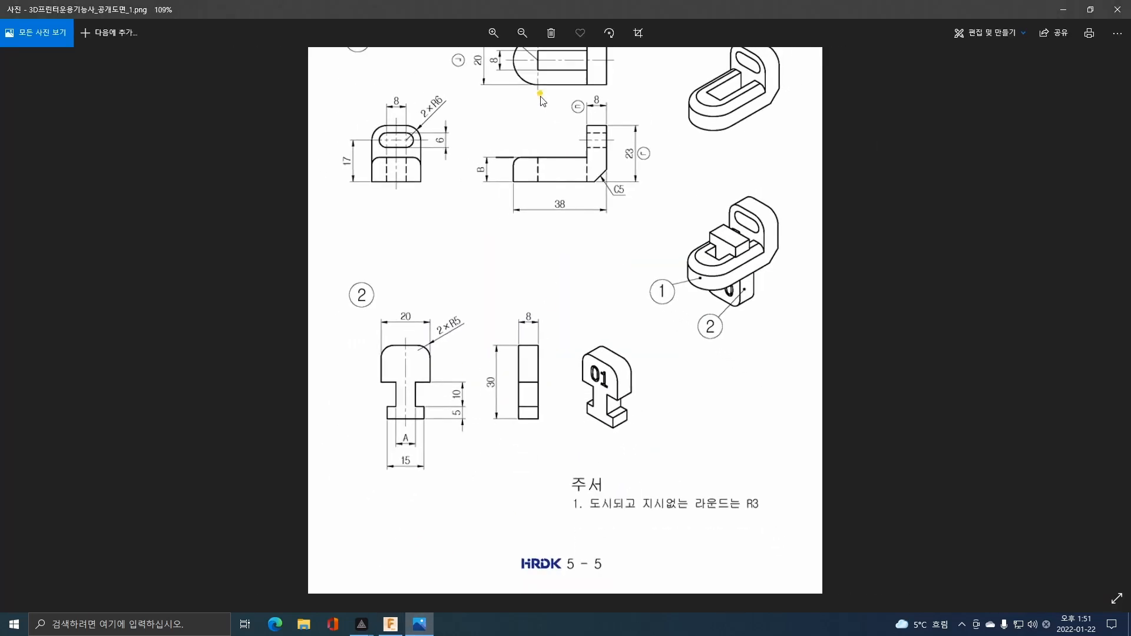
pyautogui.moveTo(540, 93); pyautogui.dragTo(548, 227)
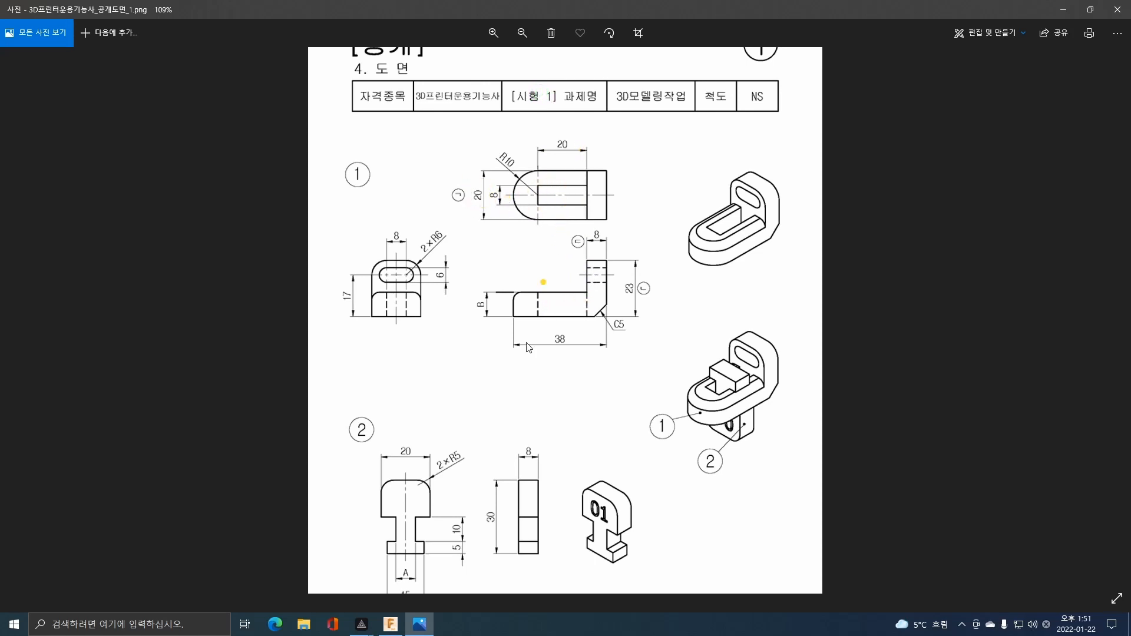
pyautogui.click(393, 624)
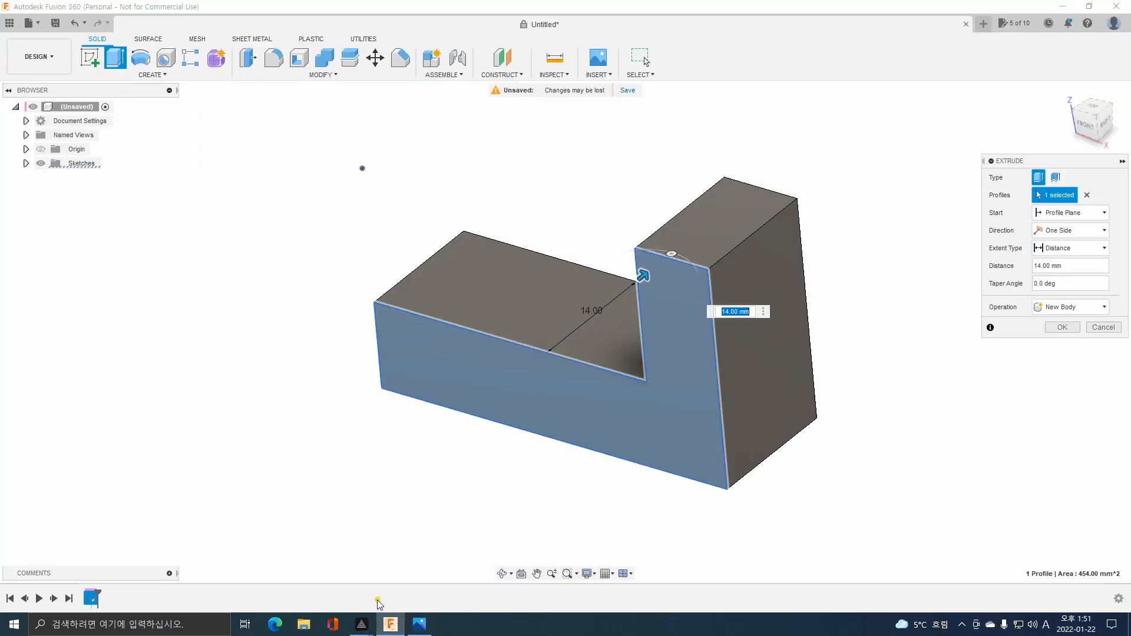
pyautogui.write('20')
pyautogui.press('Return')
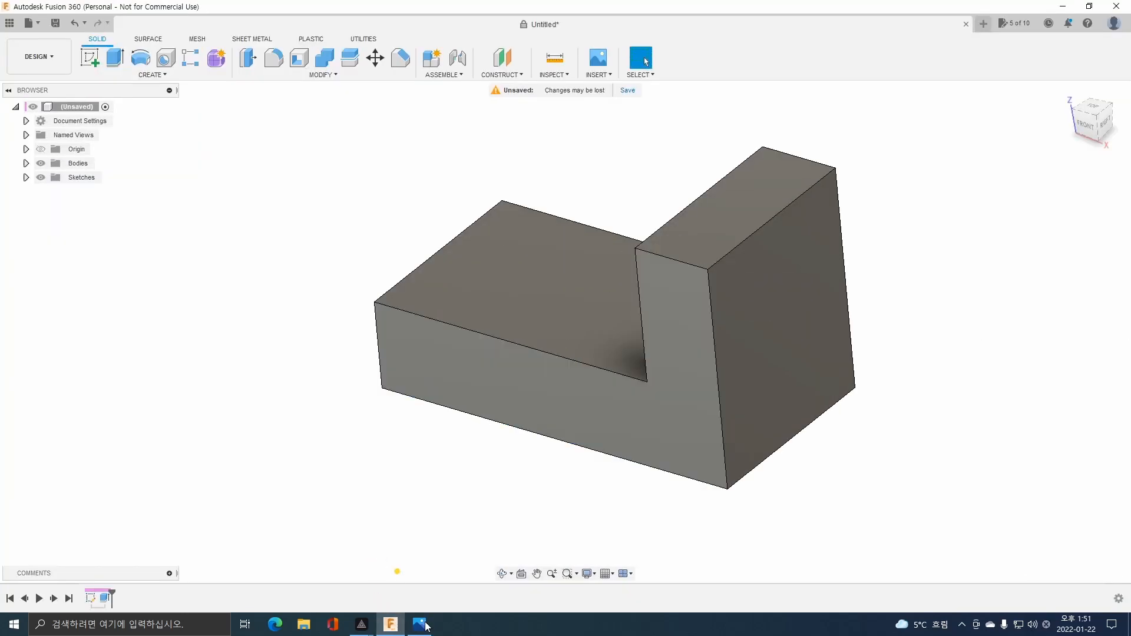
# Recheck the part drawing and create a sketch on the upper face of the bracket's horizontal leg, viewed from the top.
pyautogui.moveTo(370, 434)
pyautogui.keyDown('shift'); pyautogui.mouseDown(button='middle')
pyautogui.moveTo(407, 424)
pyautogui.moveTo(391, 404)
pyautogui.moveTo(419, 406)
pyautogui.moveTo(398, 408)
pyautogui.moveTo(412, 439)
pyautogui.mouseUp(button='middle'); pyautogui.keyUp('shift')
pyautogui.click(418, 623)
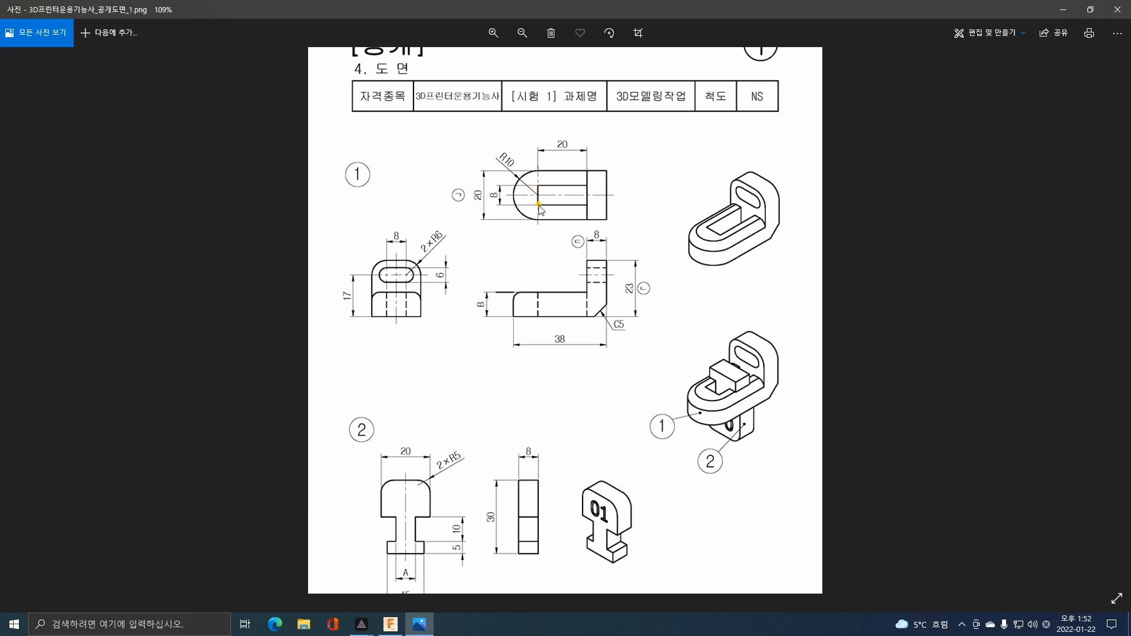
pyautogui.click(391, 626)
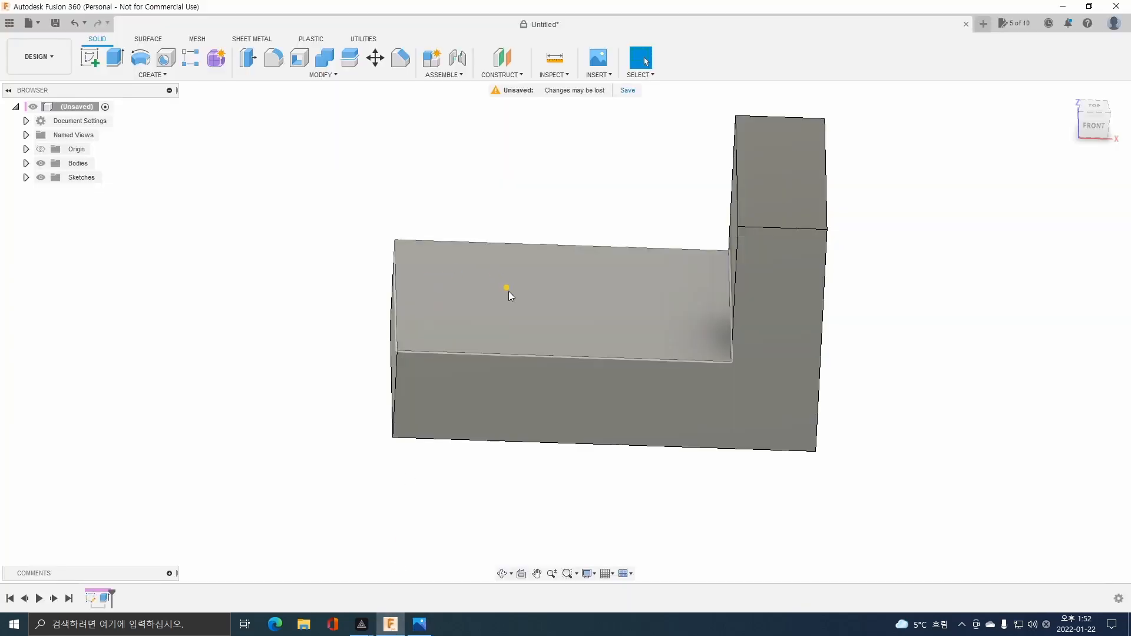
pyautogui.keyDown('shift'); pyautogui.moveTo(528, 281); pyautogui.dragTo(536, 297, button='middle'); pyautogui.keyUp('shift')
pyautogui.click(538, 293)
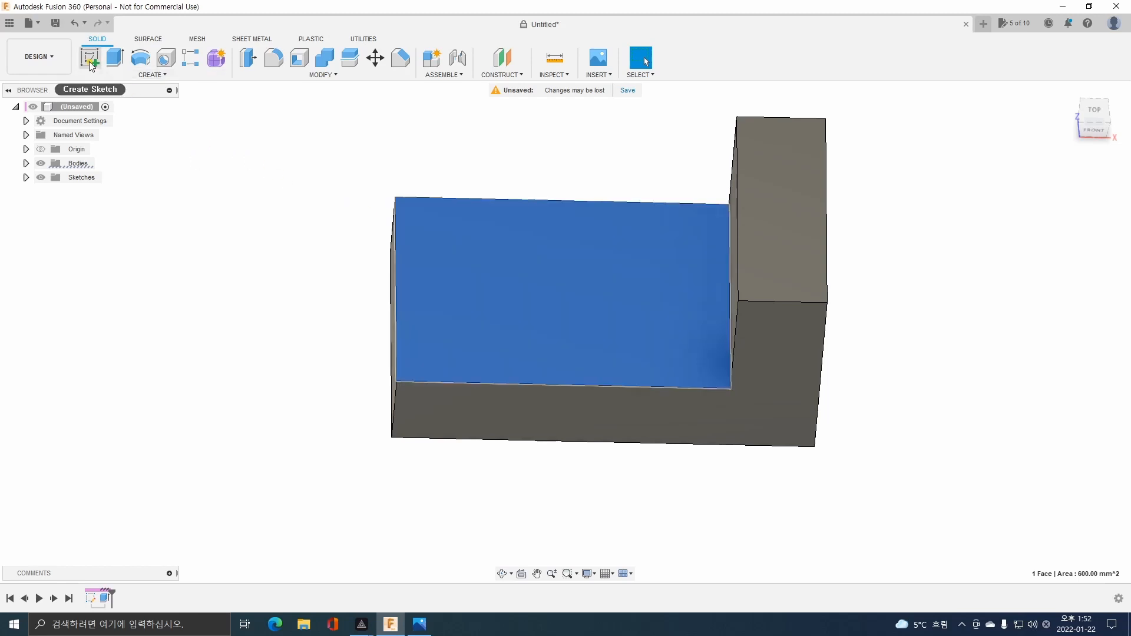
pyautogui.click(89, 62)
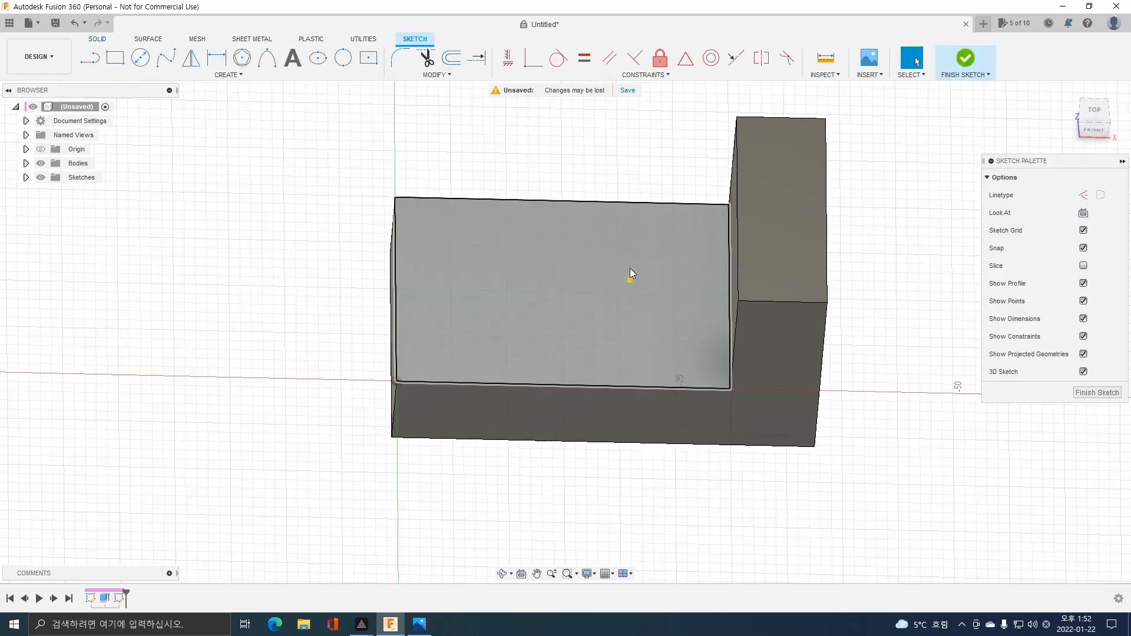
pyautogui.click(1094, 110)
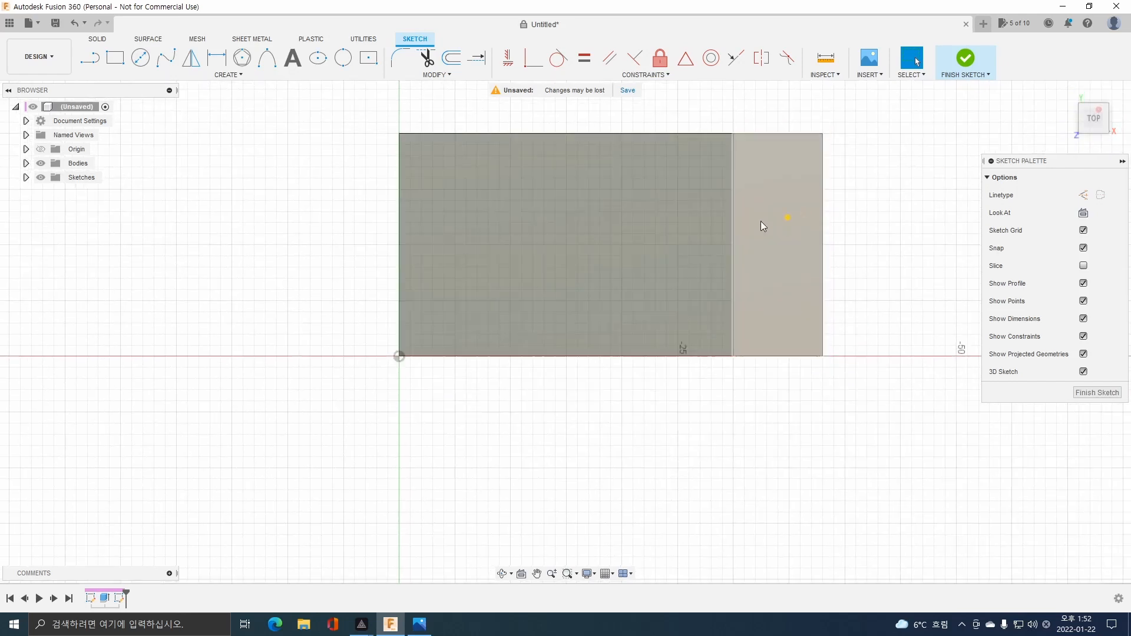
# Sketch a 20 mm horizontal line from the midpoint of the edge at the upright leg toward the bracket's free end.
pyautogui.moveTo(650, 216); pyautogui.dragTo(598, 250, button='middle')
pyautogui.press('l')
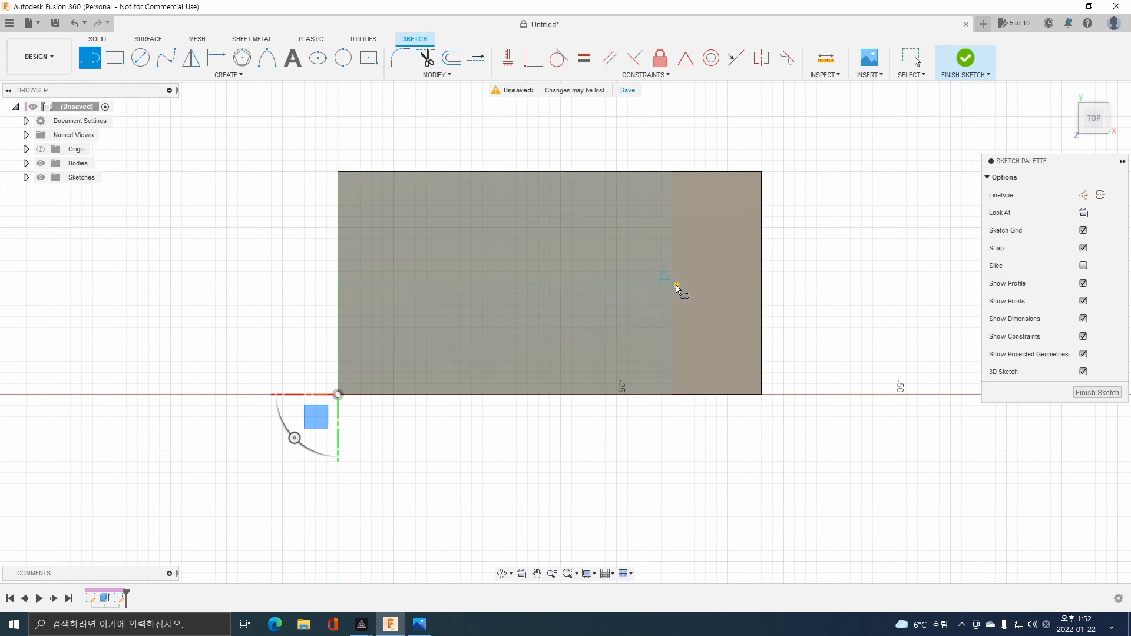
pyautogui.click(672, 283)
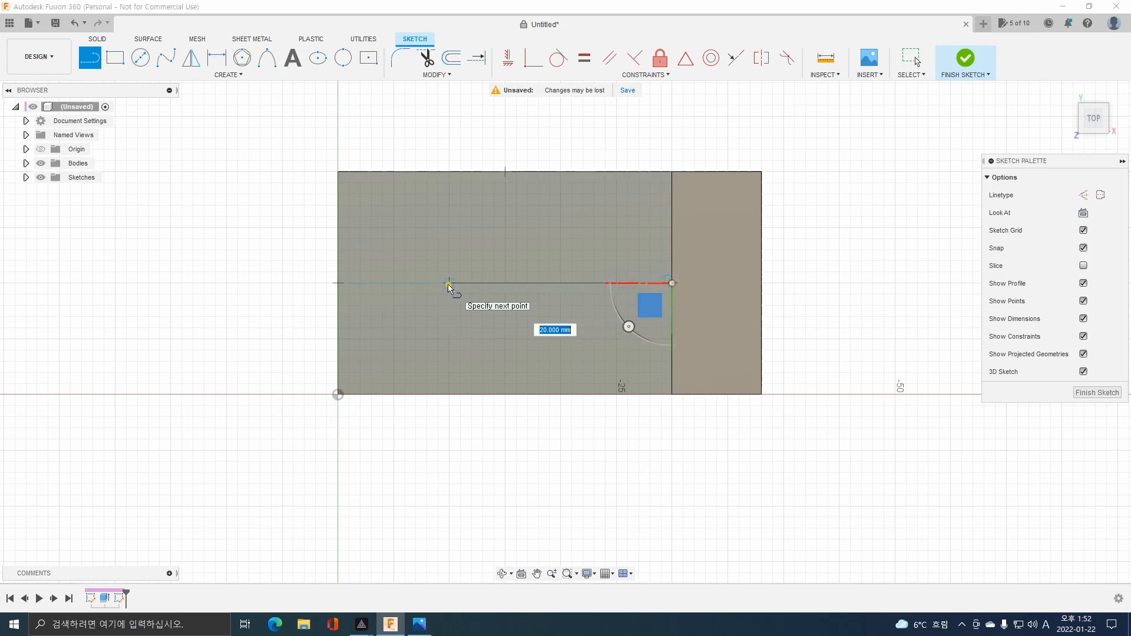
pyautogui.write('20')
pyautogui.press('Return')
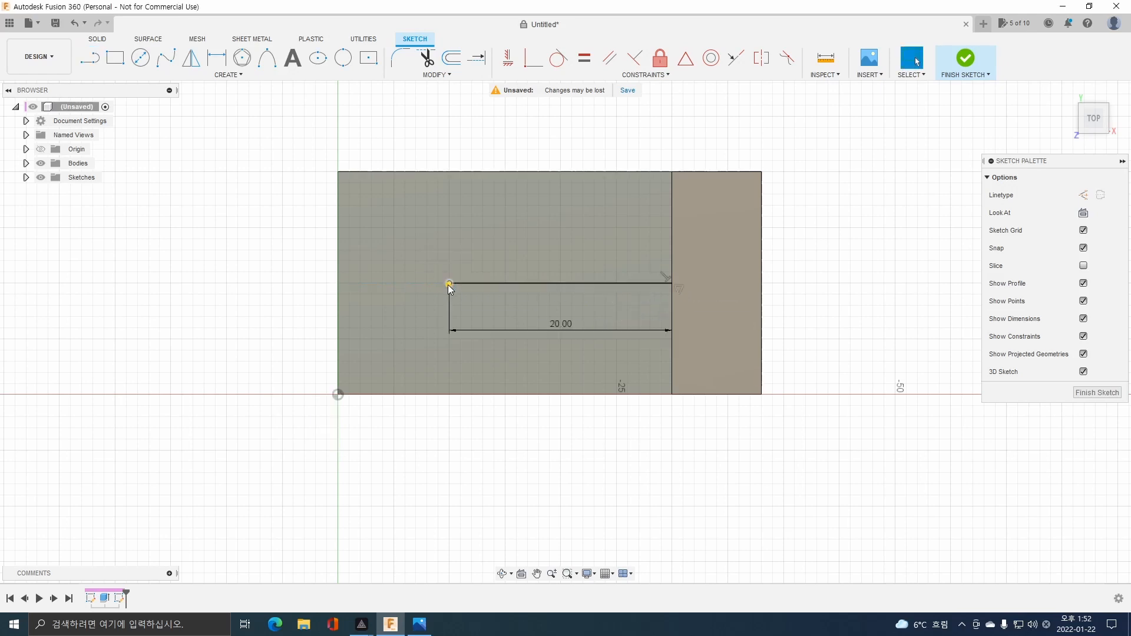
pyautogui.press('Escape')
# Draw a center rectangle 20 mm long and 8 mm wide, centered on the midpoint of the 20 mm horizontal line.
pyautogui.click(140, 57)
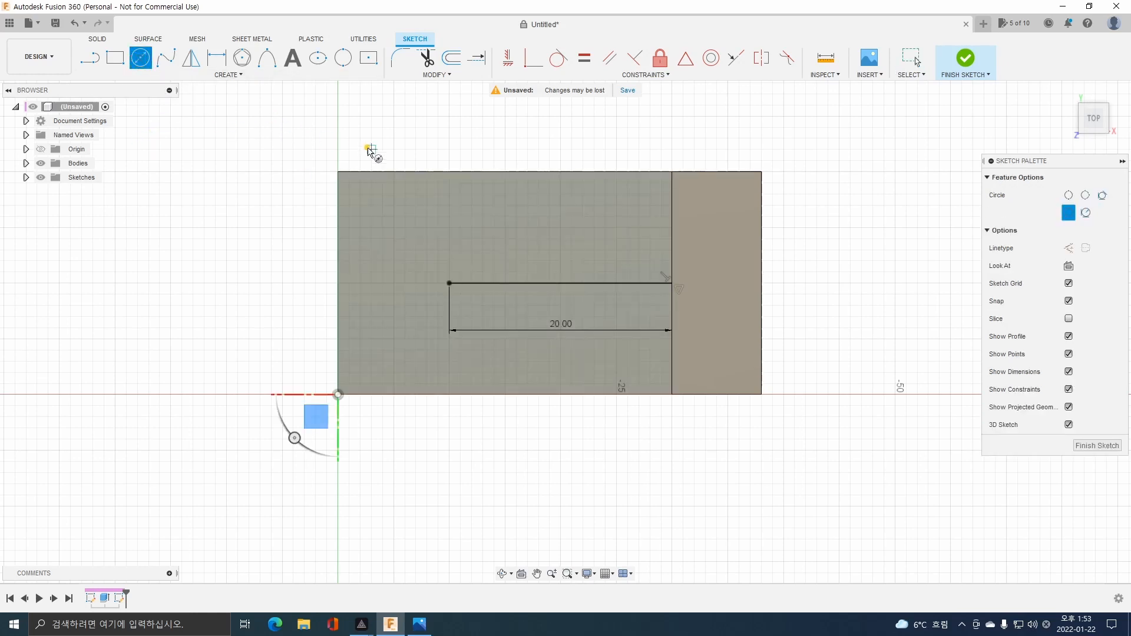
pyautogui.click(367, 57)
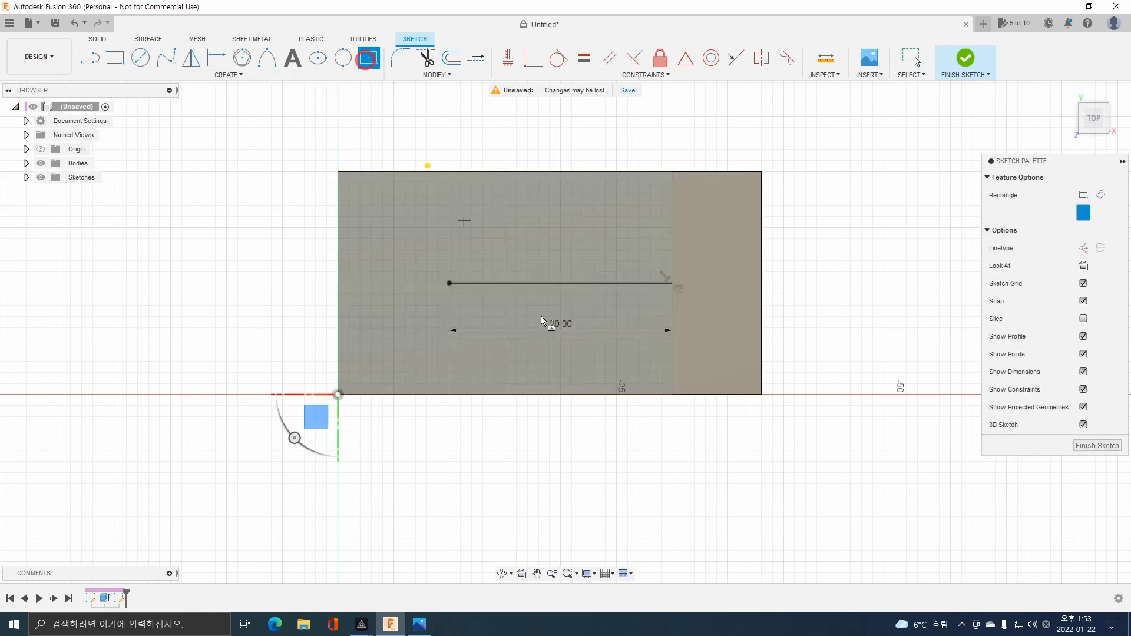
pyautogui.click(559, 284)
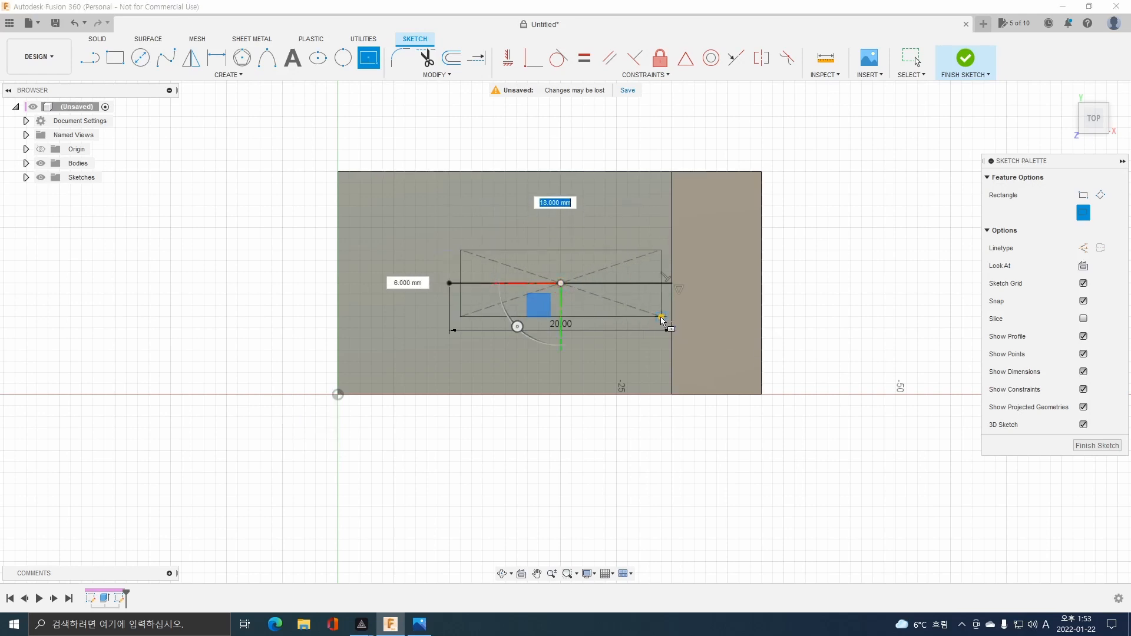
pyautogui.press('Tab')
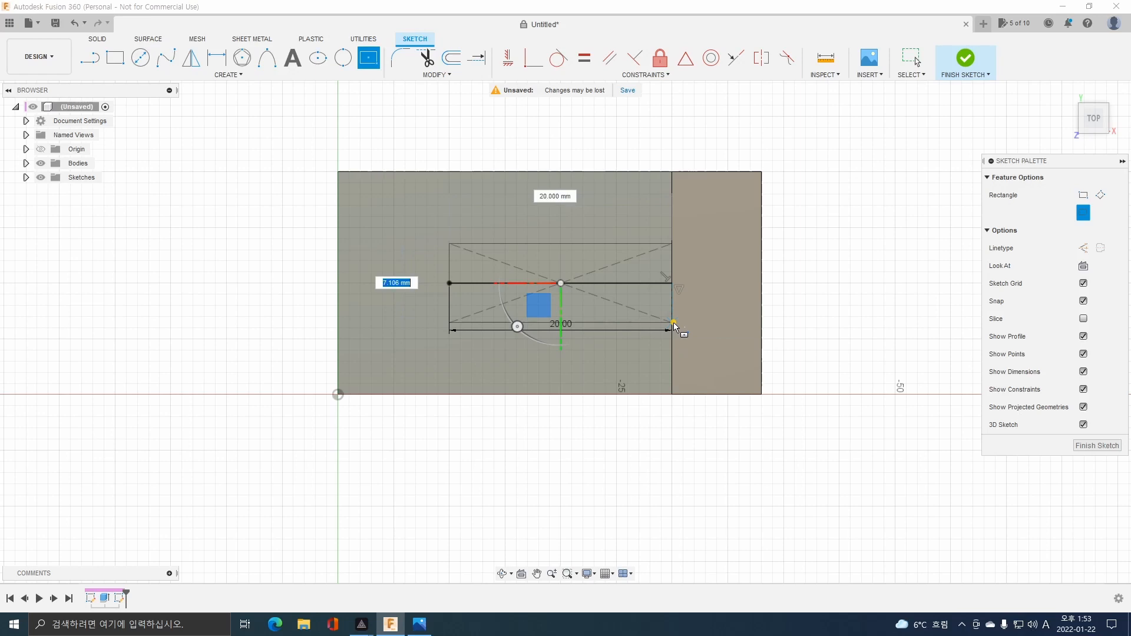
pyautogui.write('8')
pyautogui.press('Return')
pyautogui.press('Escape')
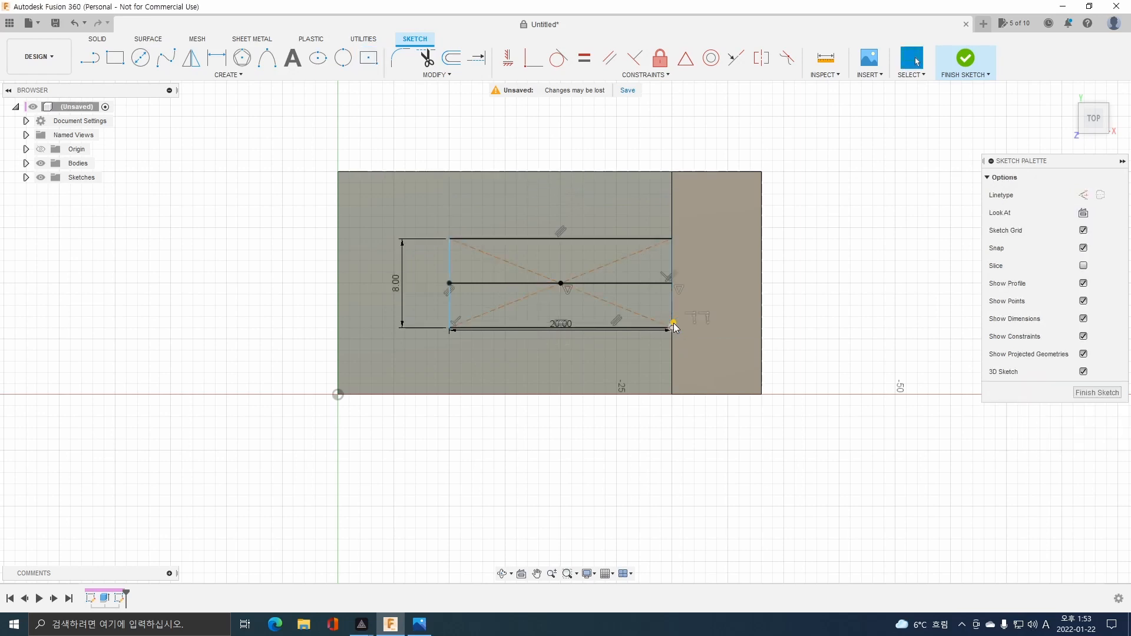
# Delete the horizontal construction aid line inside the rectangle and dimension the rectangle's length at 20 mm.
pyautogui.click(640, 283)
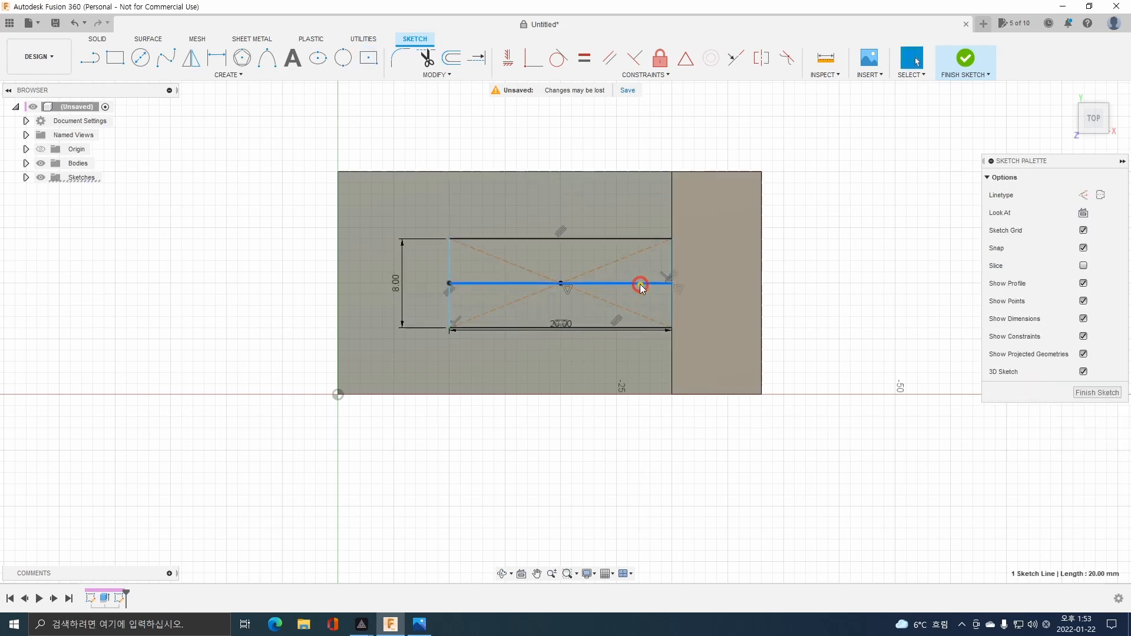
pyautogui.press('Delete')
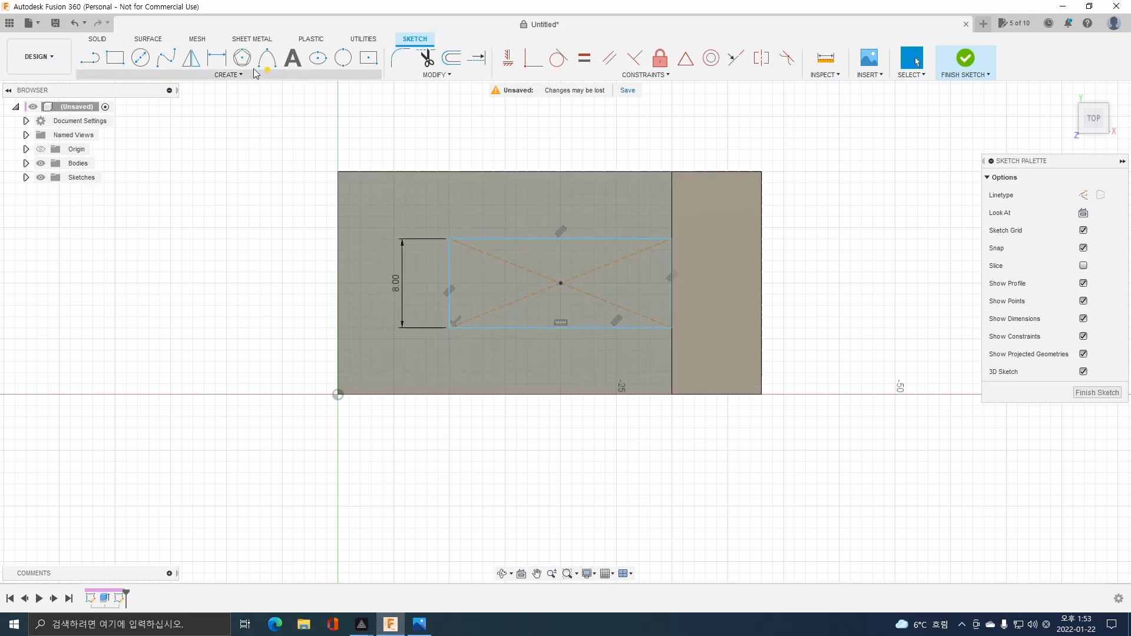
pyautogui.press('d')
pyautogui.click(555, 240)
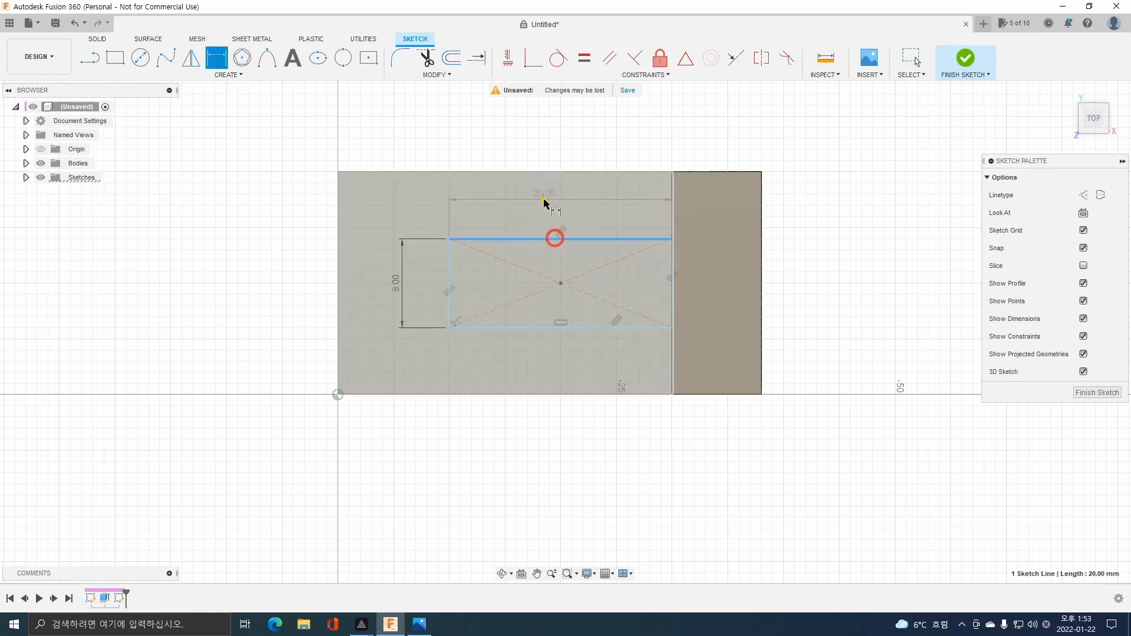
pyautogui.click(546, 201)
pyautogui.press('Return')
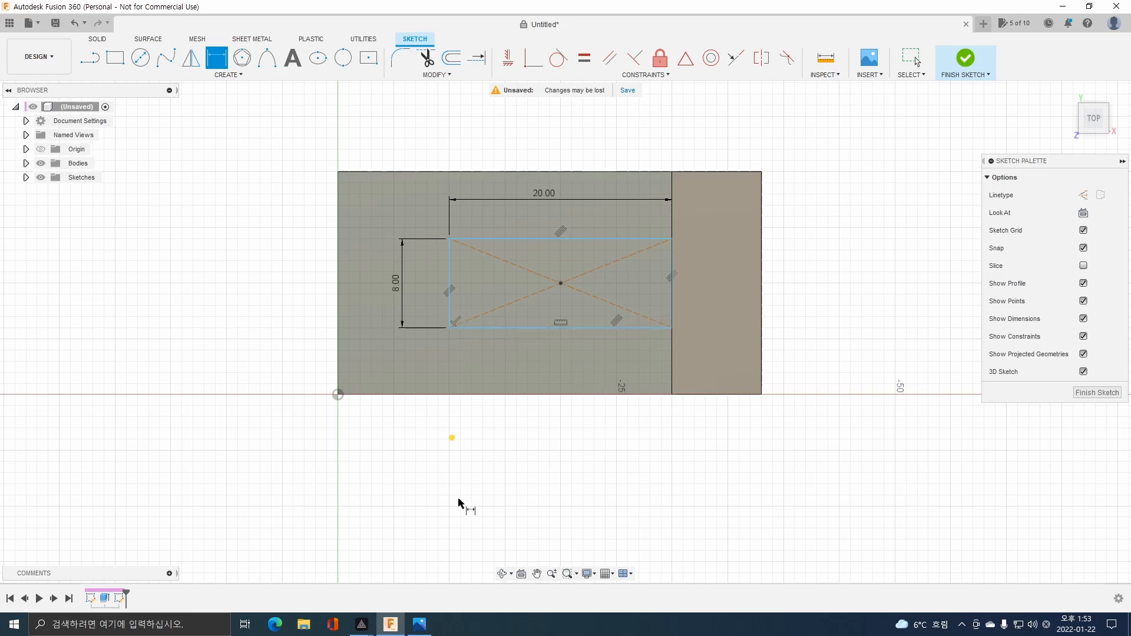
# Check the rounded end in the part drawing and sketch a 20 mm diameter circle centered on the midpoint of the rectangle's free-end side.
pyautogui.click(419, 623)
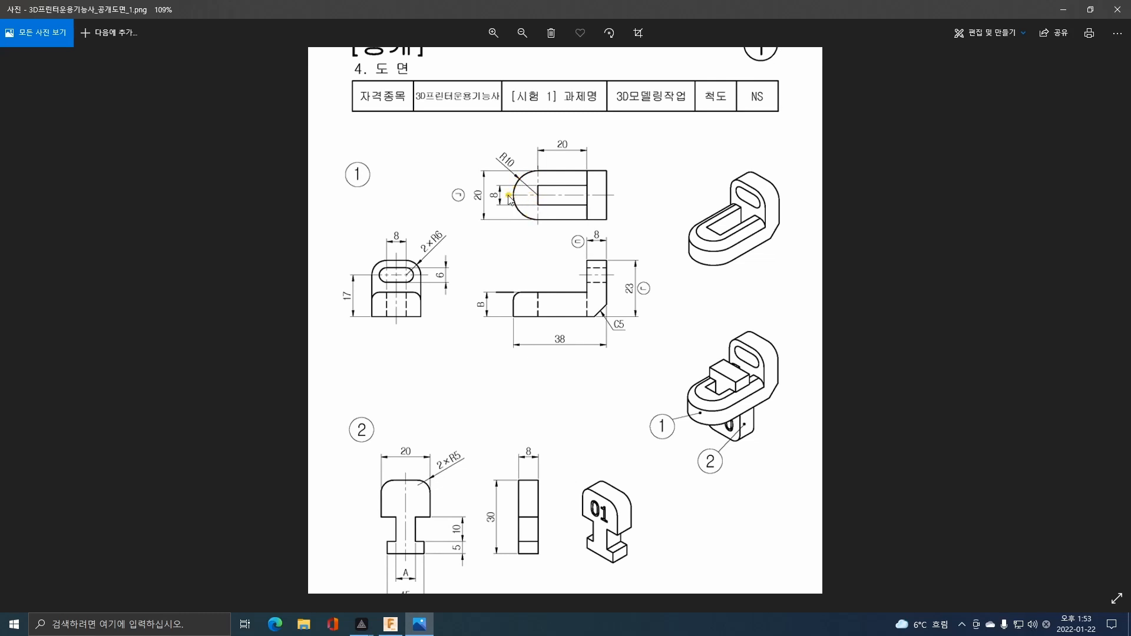
pyautogui.scroll(4, 529, 177)
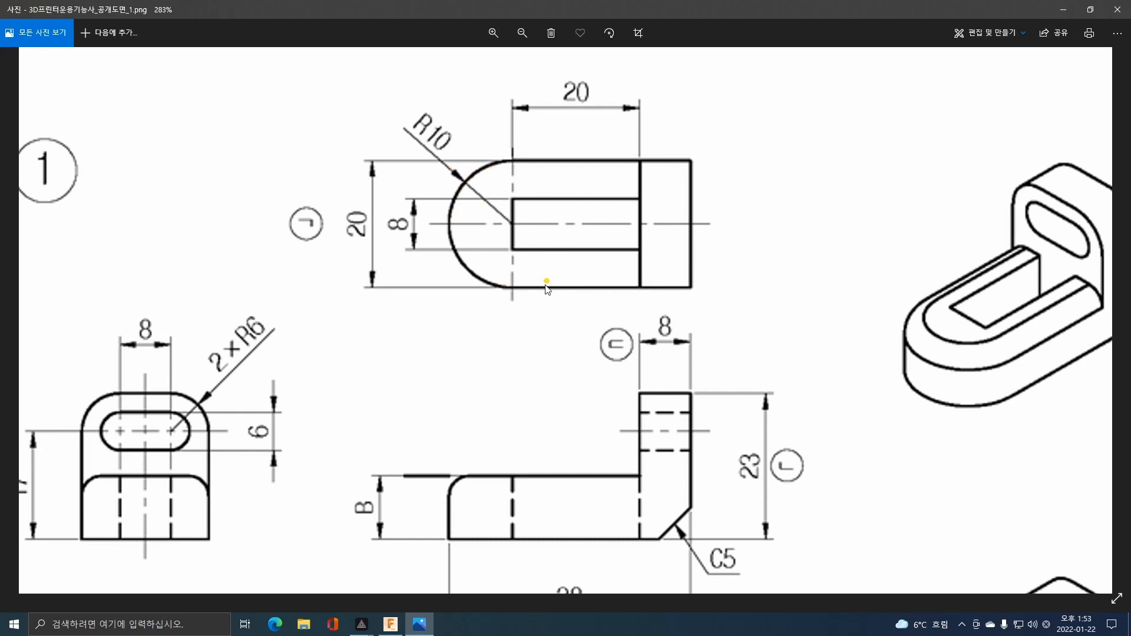
pyautogui.click(390, 624)
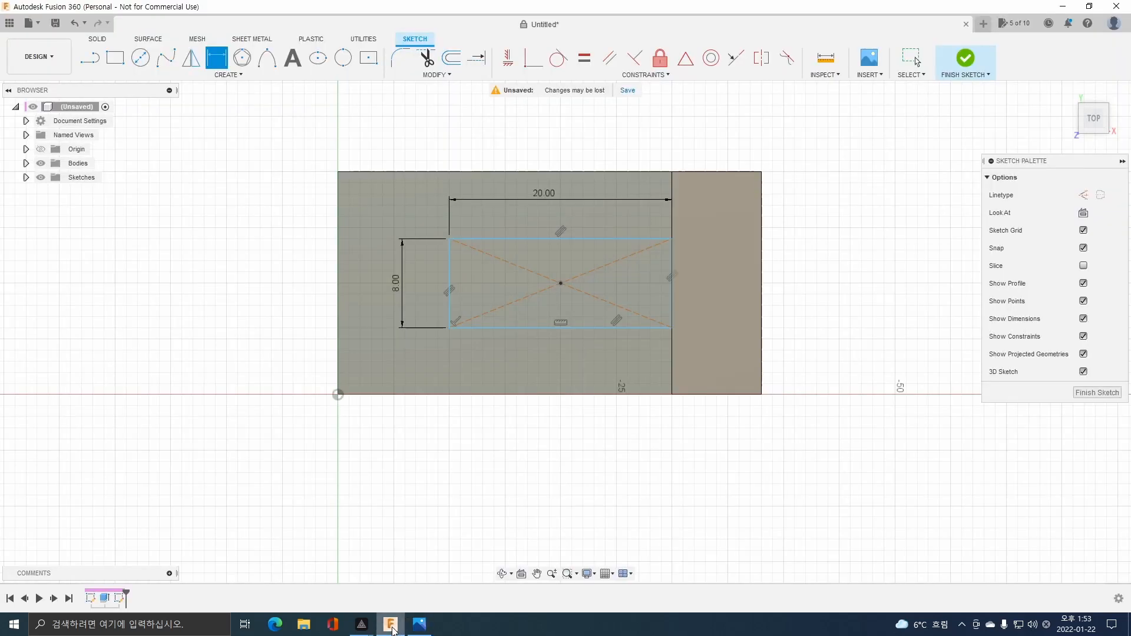
pyautogui.click(140, 57)
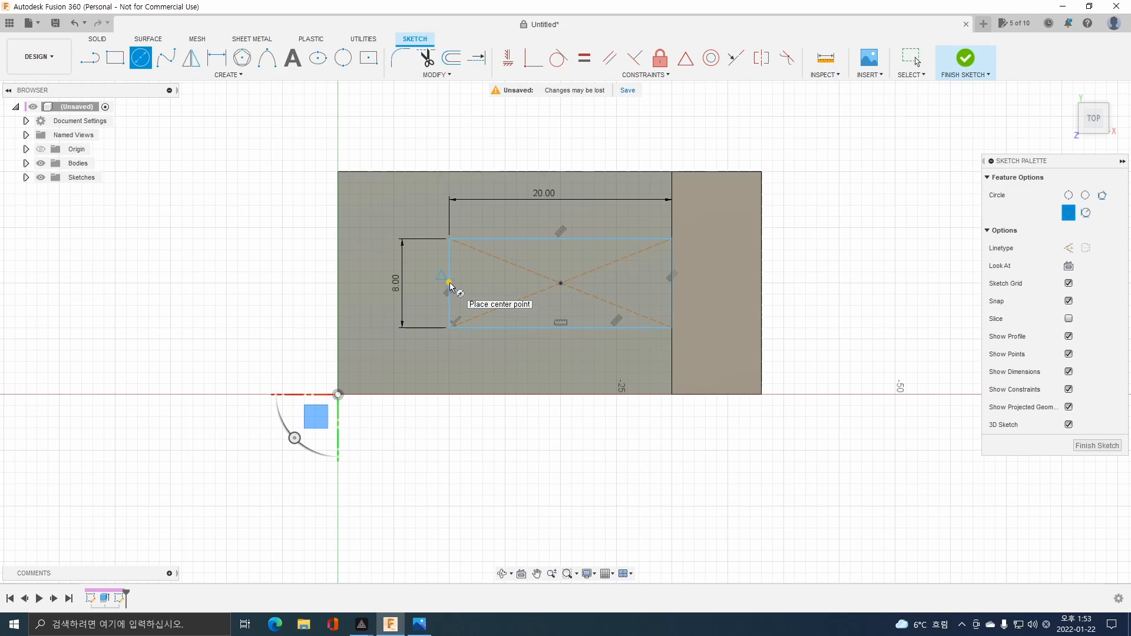
pyautogui.click(449, 284)
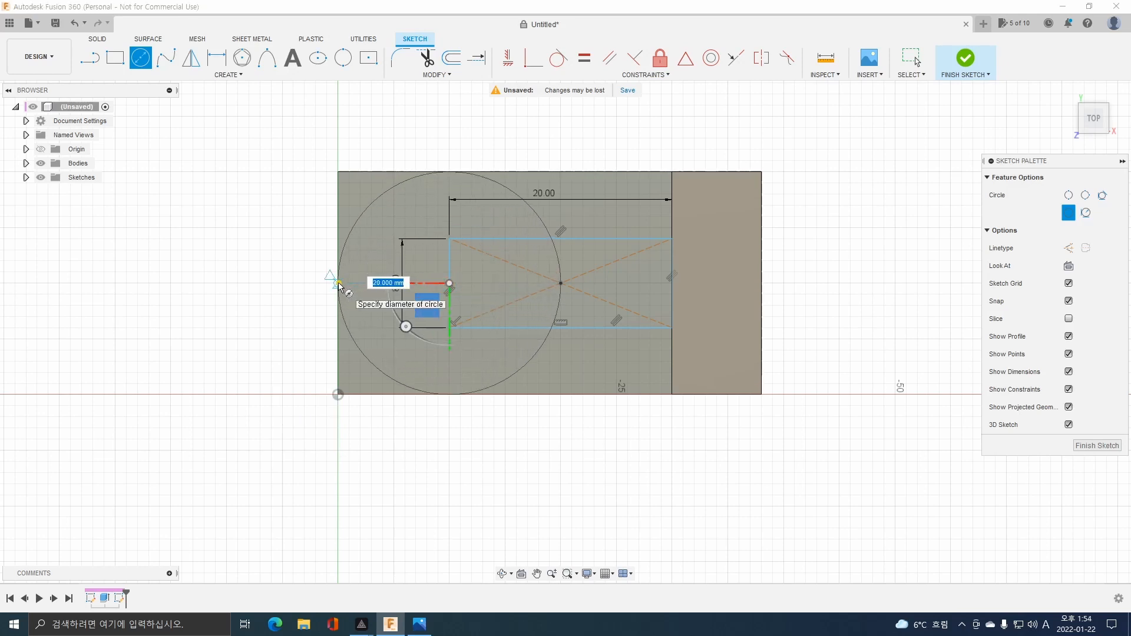
pyautogui.click(339, 286)
# Trim the circle's half facing the upright leg, leaving a semicircle at the free end, and finish the sketch.
pyautogui.click(428, 57)
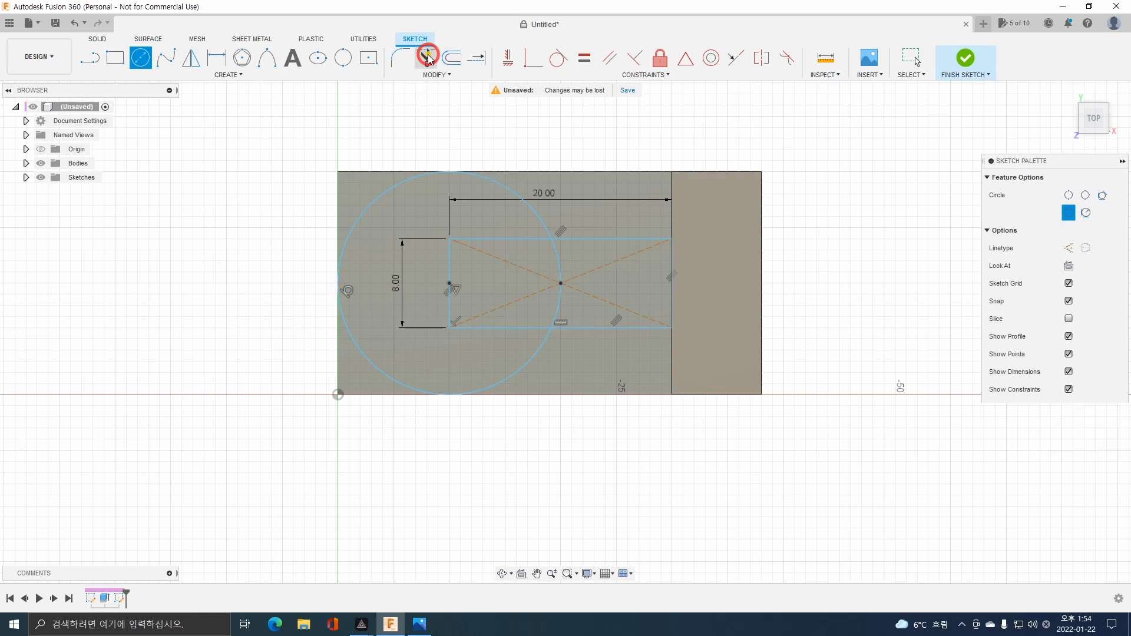
pyautogui.click(495, 182)
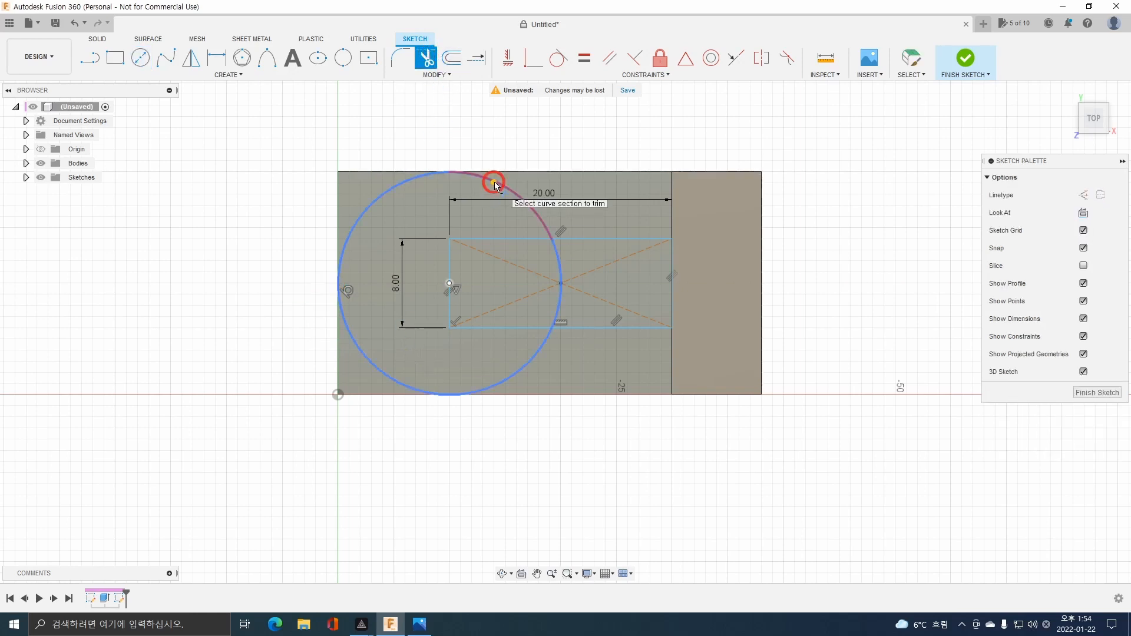
pyautogui.click(557, 259)
pyautogui.click(558, 300)
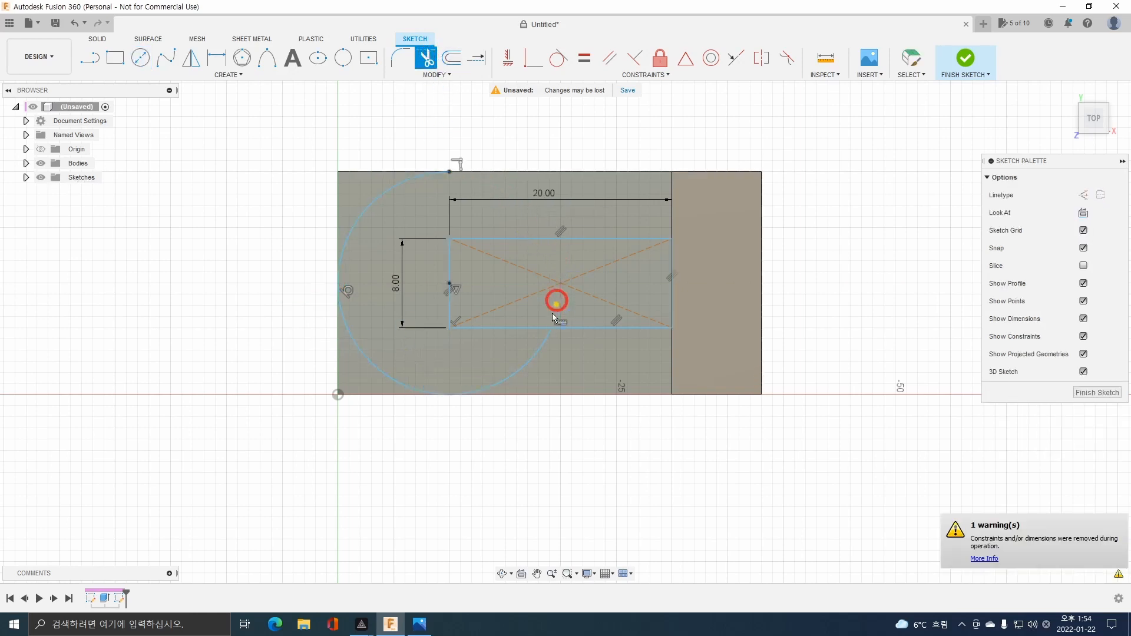
pyautogui.click(541, 347)
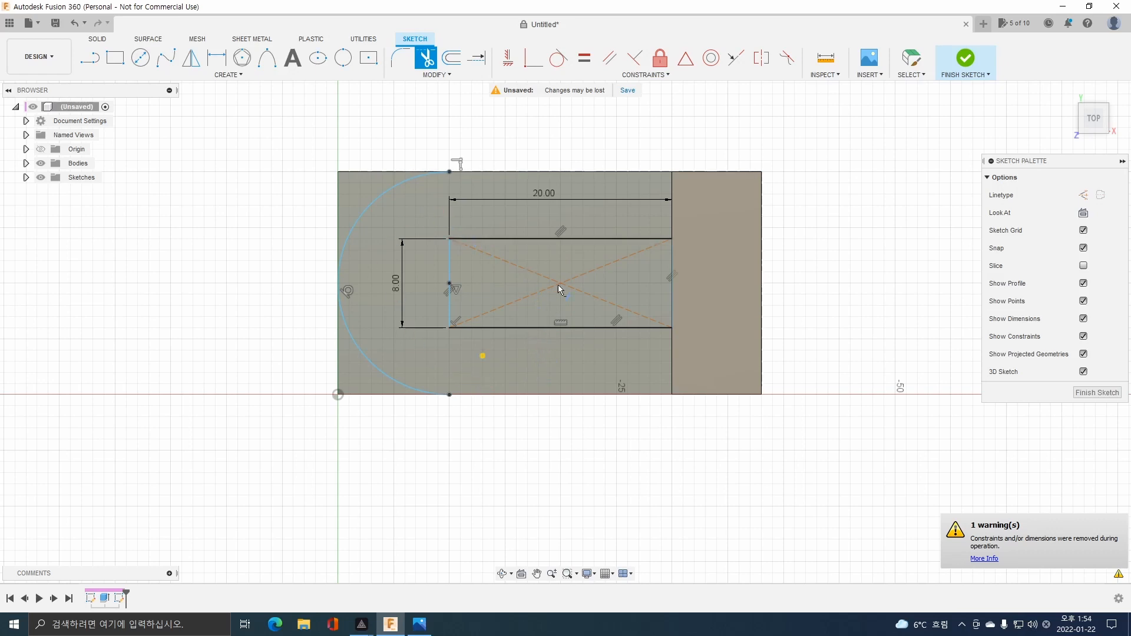
pyautogui.click(962, 56)
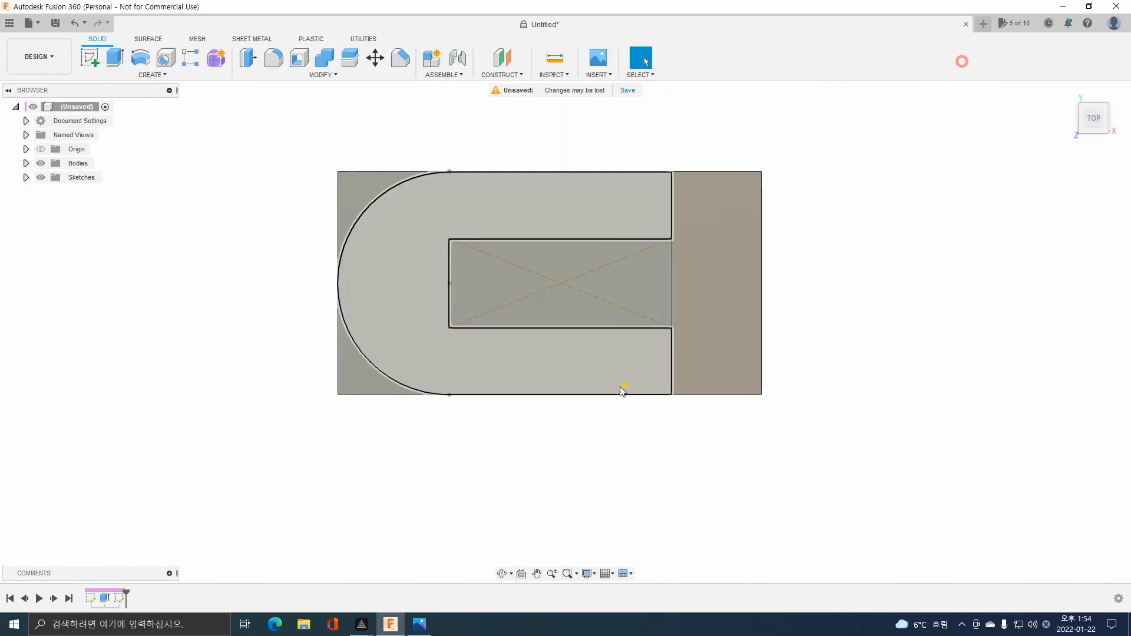
# Extrude the slot rectangle and the two corner profiles outside the arc as a -9 mm cut, down to the bracket's bottom face.
pyautogui.moveTo(618, 387)
pyautogui.keyDown('shift'); pyautogui.mouseDown(button='middle')
pyautogui.moveTo(603, 357)
pyautogui.moveTo(543, 316)
pyautogui.mouseUp(button='middle'); pyautogui.keyUp('shift')
pyautogui.click(506, 300)
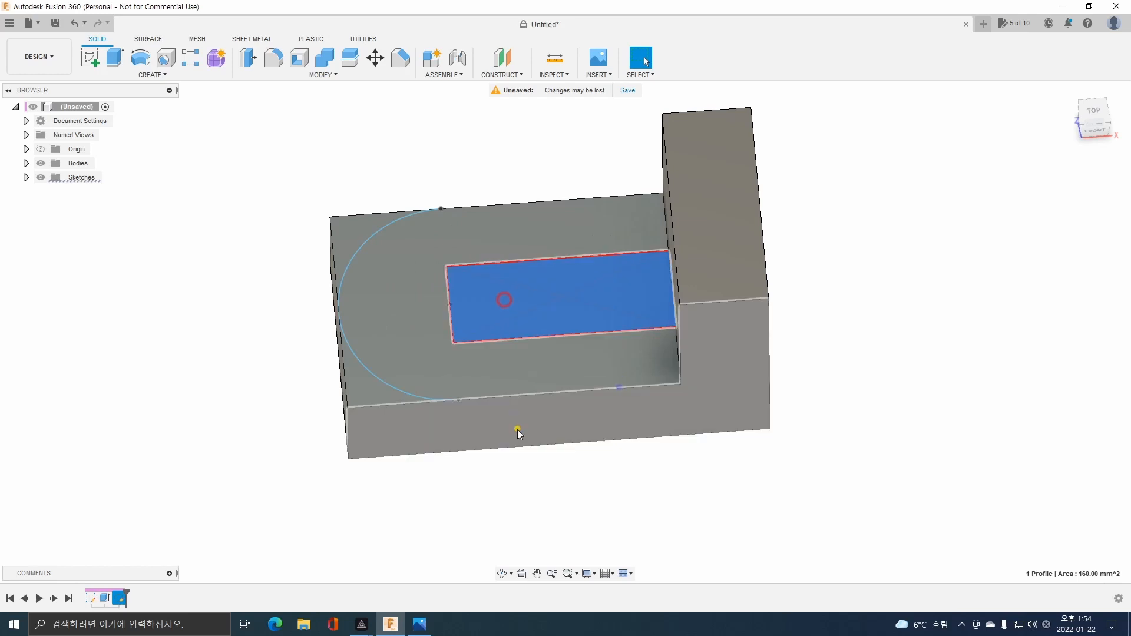
pyautogui.click(366, 392)
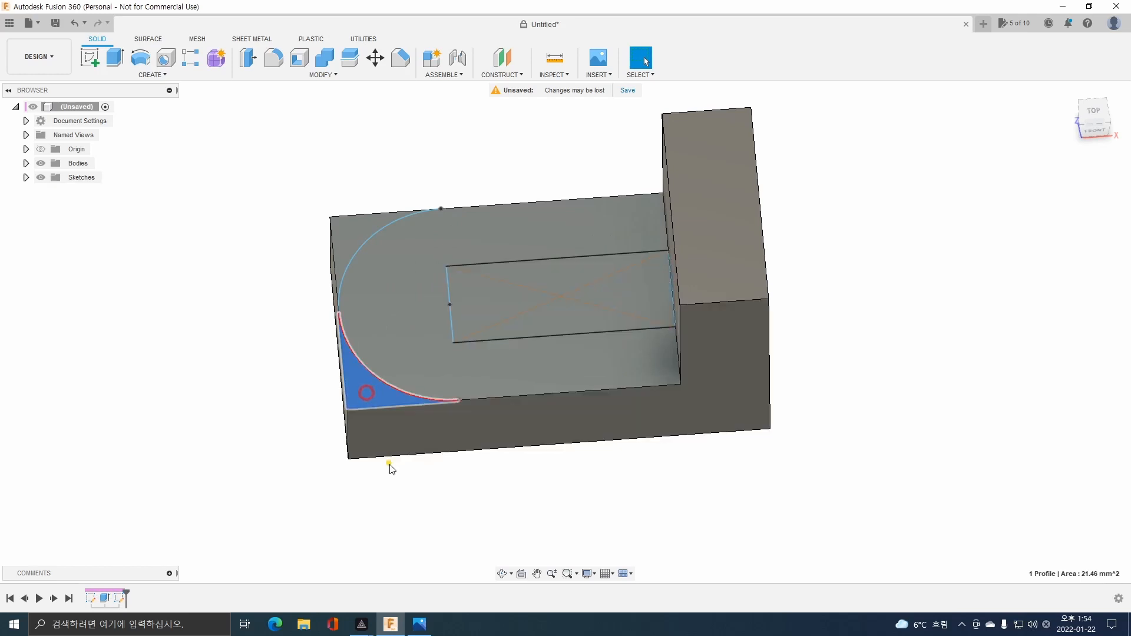
pyautogui.click(352, 231)
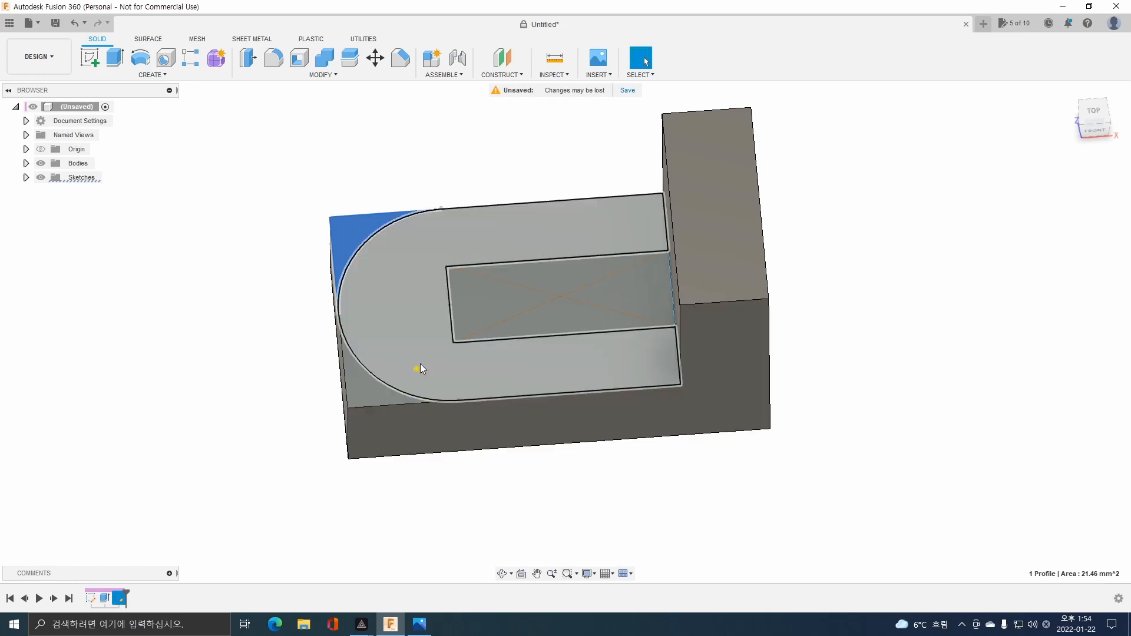
pyautogui.keyDown('shift'); pyautogui.click(477, 309); pyautogui.keyUp('shift')
pyautogui.keyDown('shift'); pyautogui.click(360, 397); pyautogui.keyUp('shift')
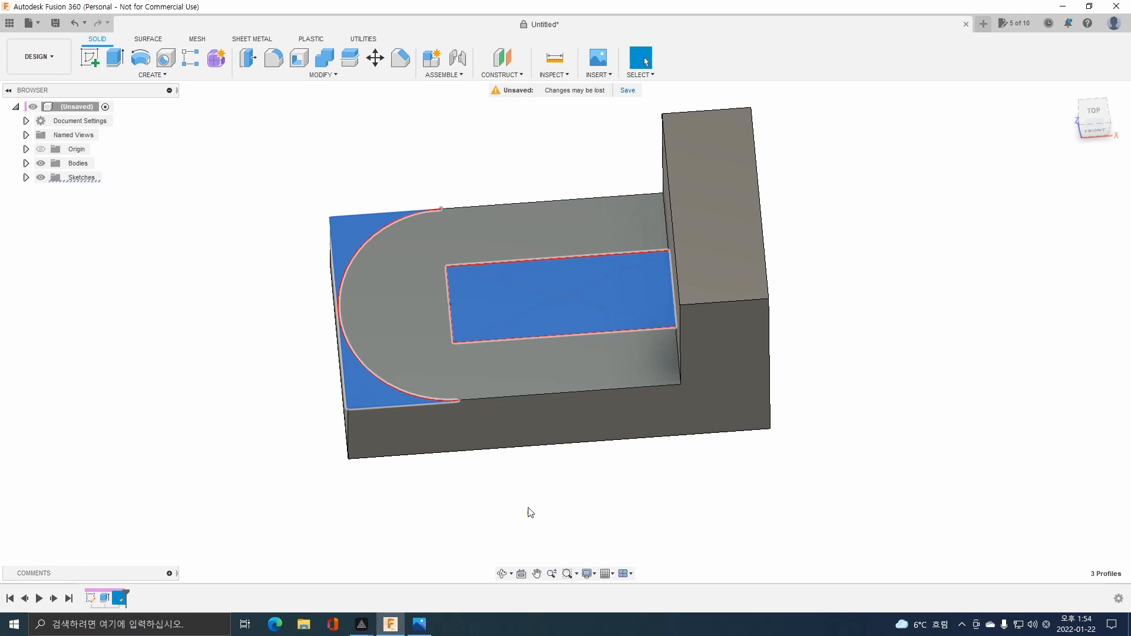
pyautogui.click(115, 59)
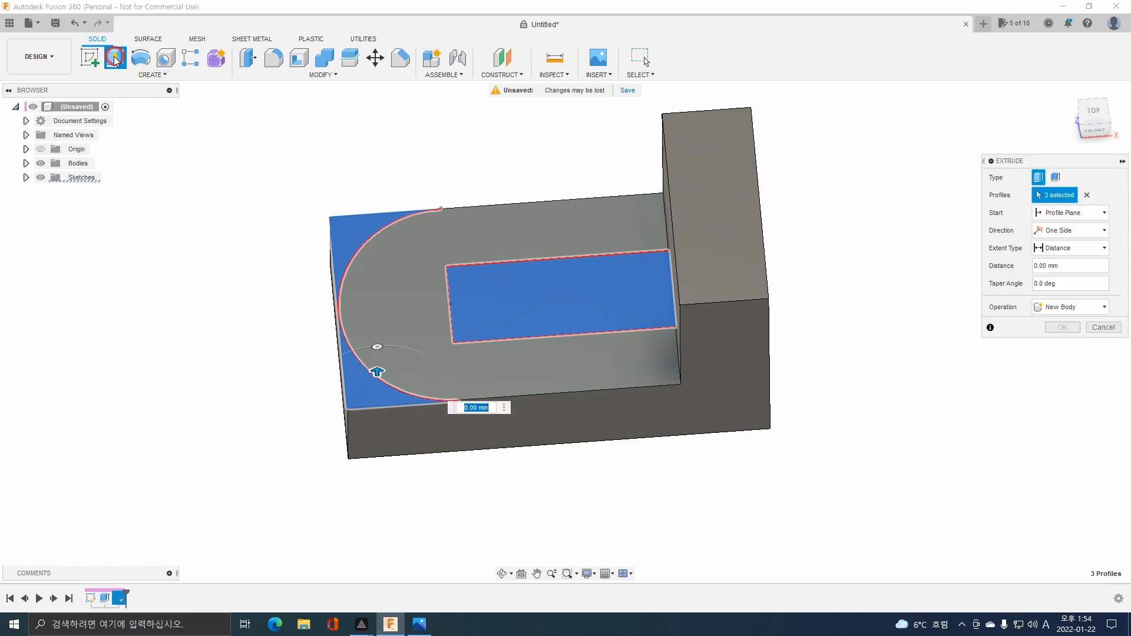
pyautogui.keyDown('shift'); pyautogui.moveTo(570, 492); pyautogui.dragTo(565, 396, button='middle'); pyautogui.keyUp('shift')
pyautogui.moveTo(372, 259)
pyautogui.mouseDown()
pyautogui.moveTo(389, 327)
pyautogui.moveTo(395, 435)
pyautogui.moveTo(387, 456)
pyautogui.mouseUp()
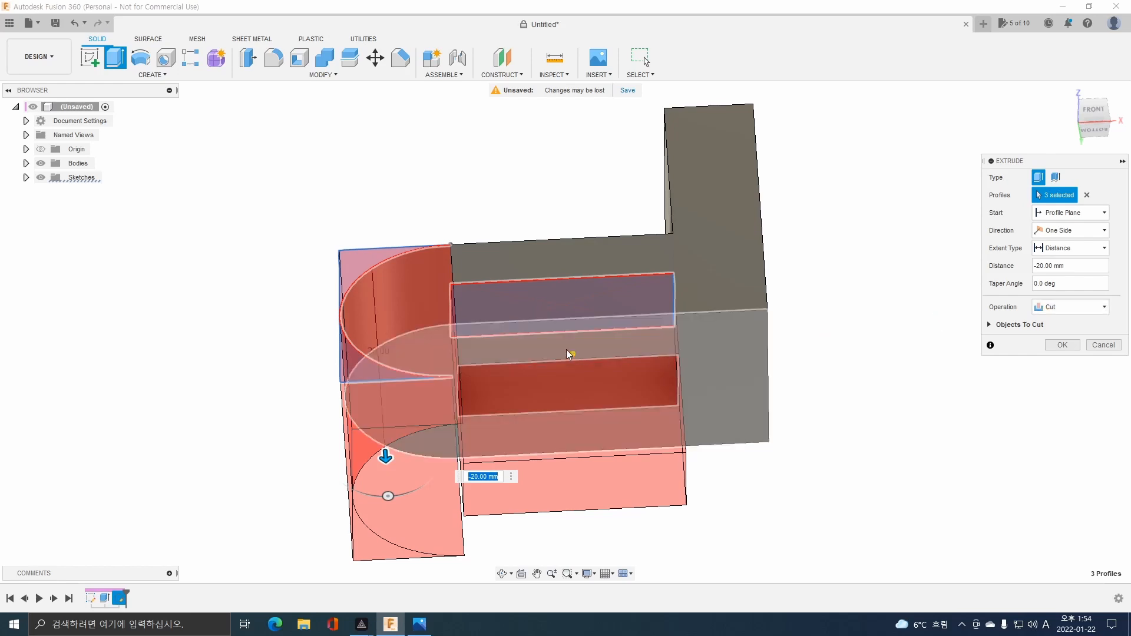
pyautogui.keyDown('shift'); pyautogui.moveTo(443, 396); pyautogui.dragTo(601, 487, button='middle'); pyautogui.keyUp('shift')
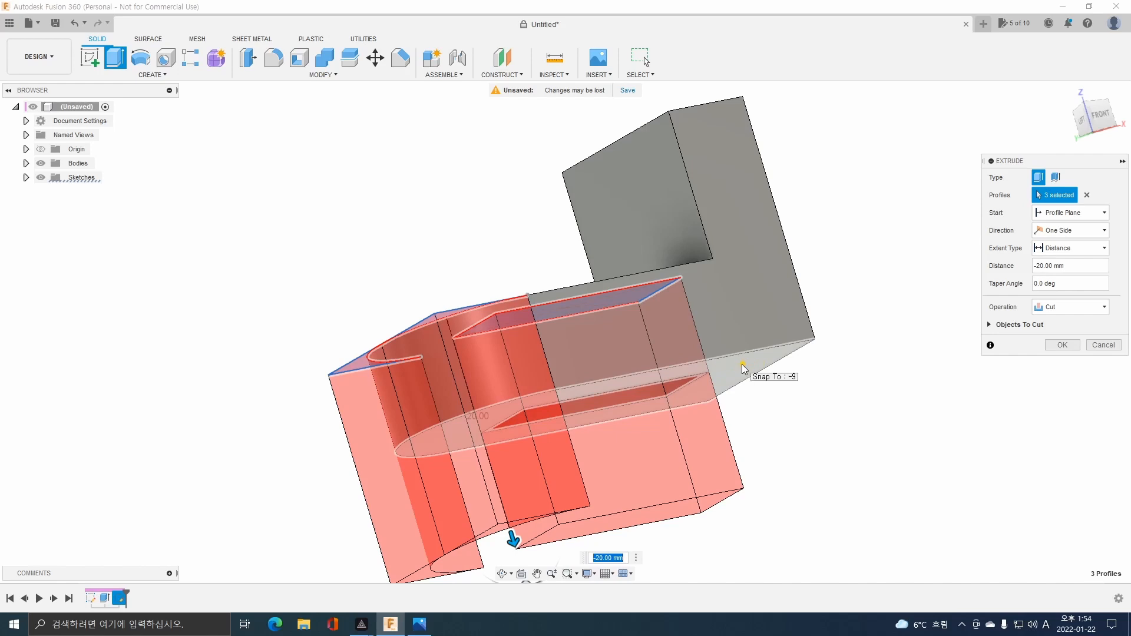
pyautogui.click(743, 369)
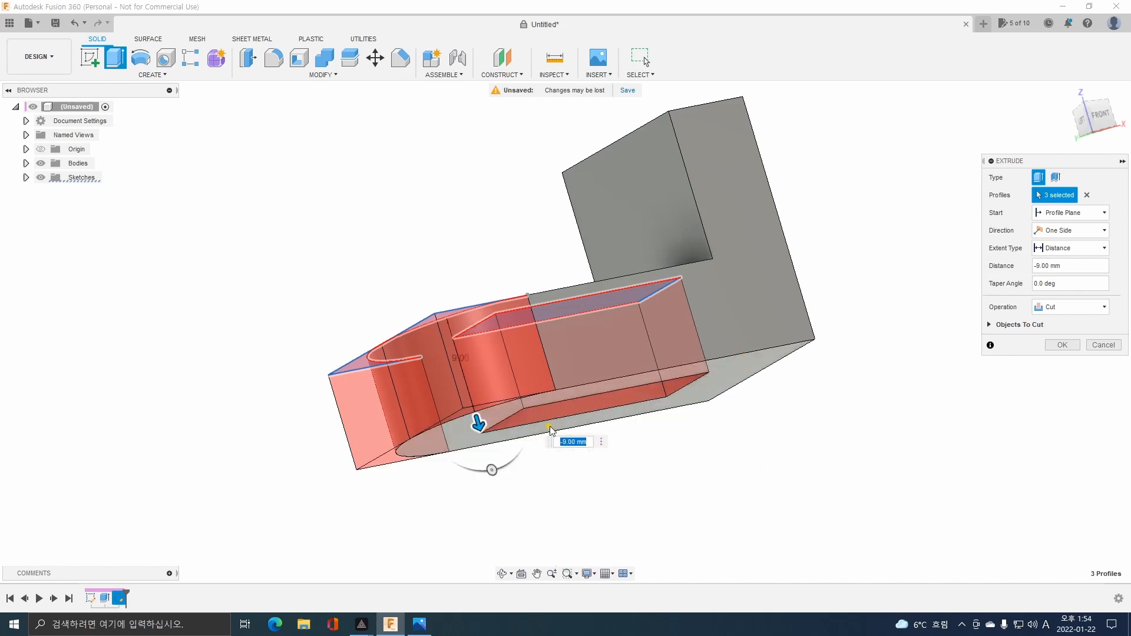
pyautogui.press('Return')
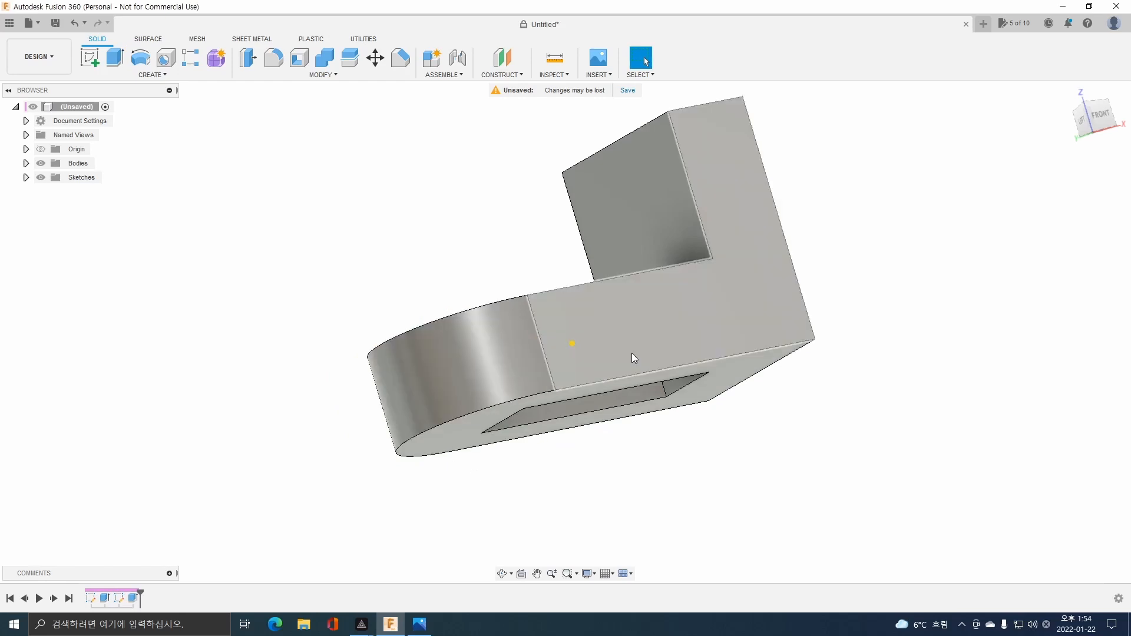
pyautogui.moveTo(632, 352)
pyautogui.keyDown('shift'); pyautogui.mouseDown(button='middle')
pyautogui.moveTo(595, 389)
pyautogui.moveTo(638, 434)
pyautogui.moveTo(604, 353)
pyautogui.moveTo(611, 295)
pyautogui.moveTo(603, 394)
pyautogui.moveTo(641, 379)
pyautogui.moveTo(630, 365)
pyautogui.mouseUp(button='middle'); pyautogui.keyUp('shift')
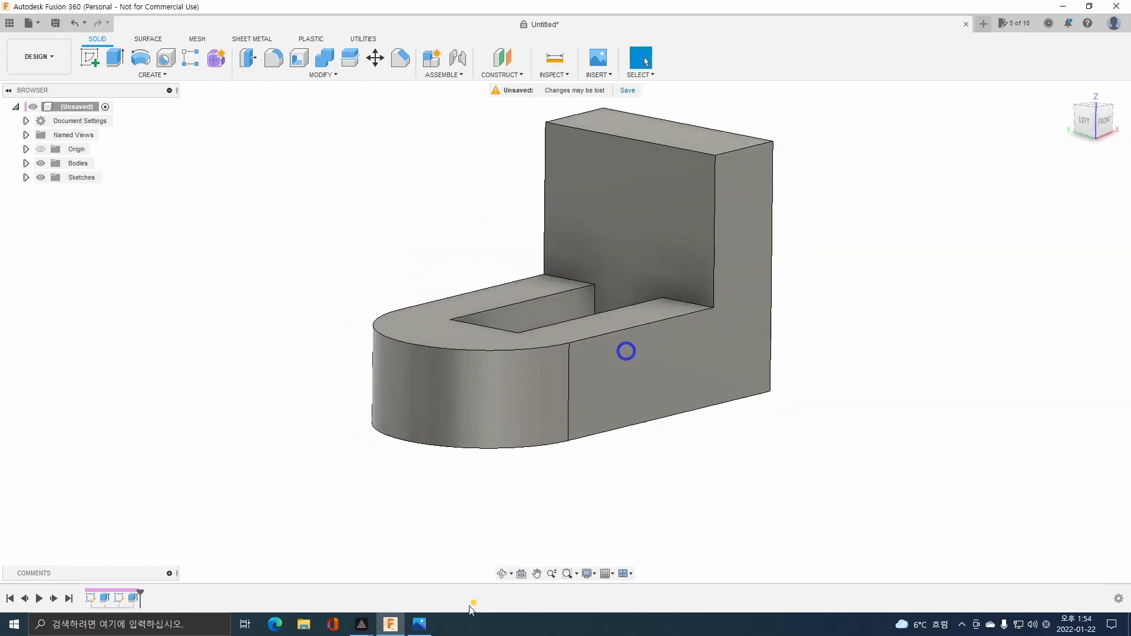
# Check the upright leg's slot dimensions in the part drawing and start a sketch on the leg's inner face.
pyautogui.click(419, 623)
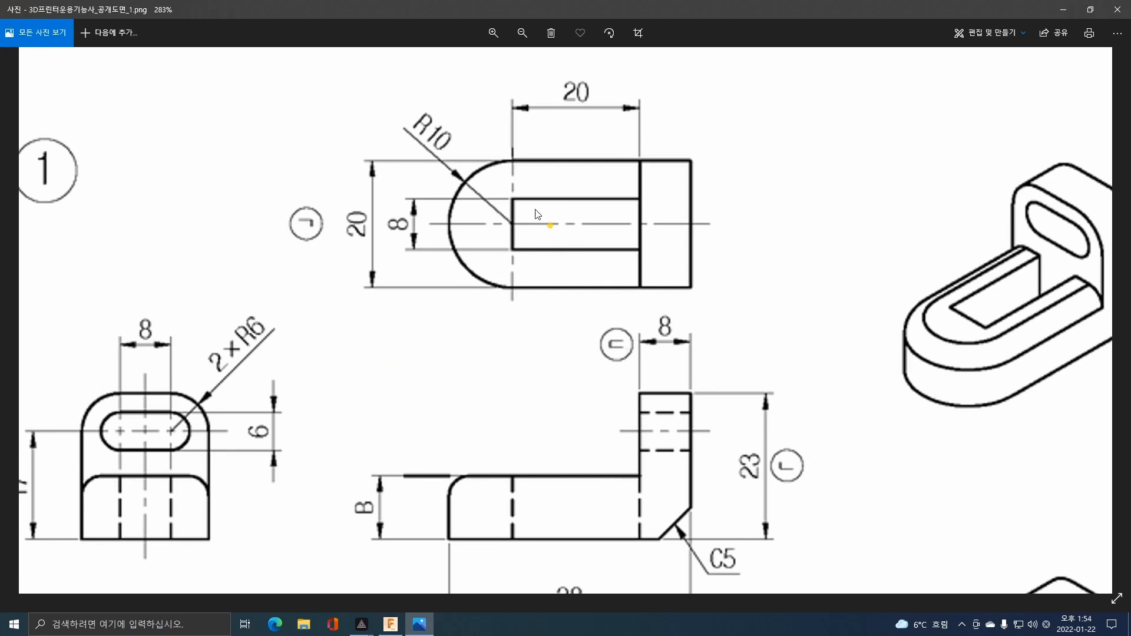
pyautogui.moveTo(248, 418); pyautogui.dragTo(429, 351)
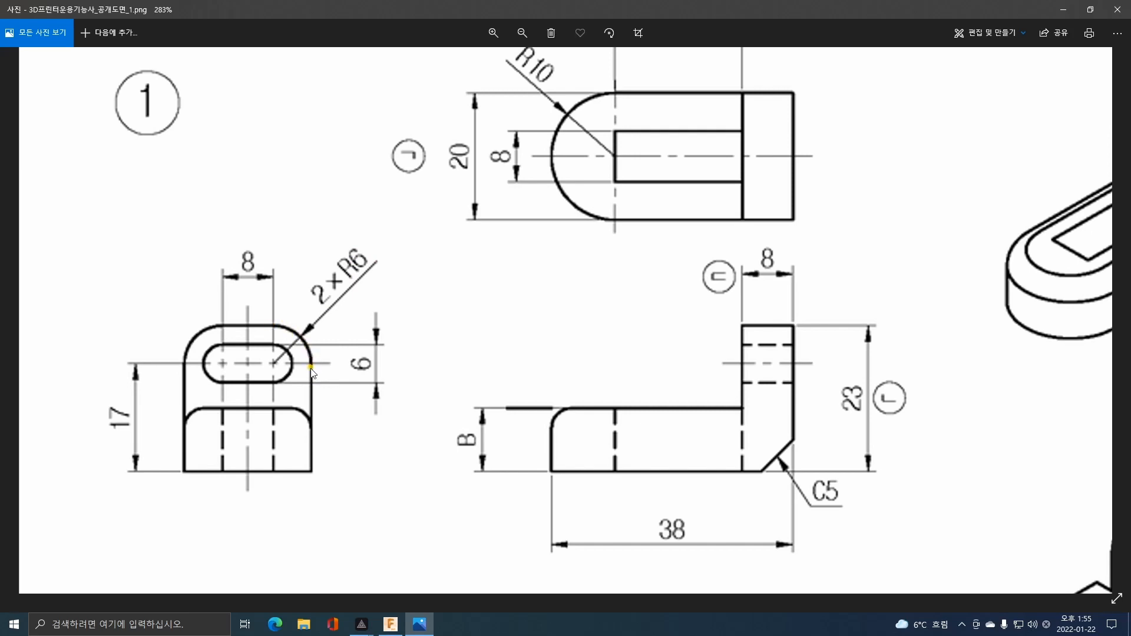
pyautogui.click(392, 628)
pyautogui.click(630, 218)
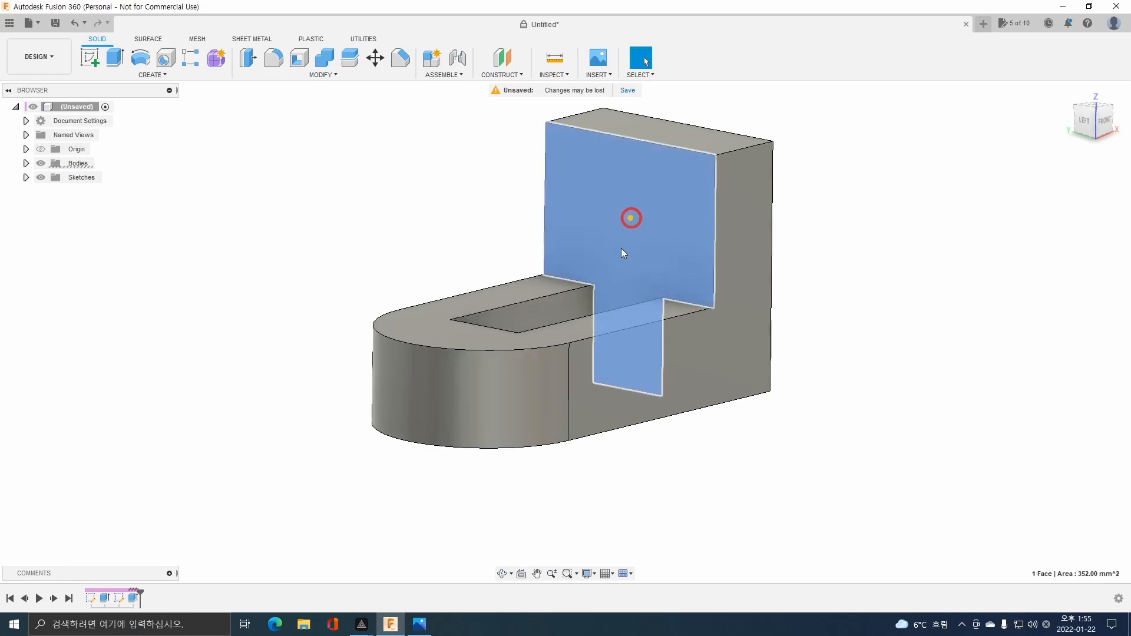
pyautogui.click(89, 57)
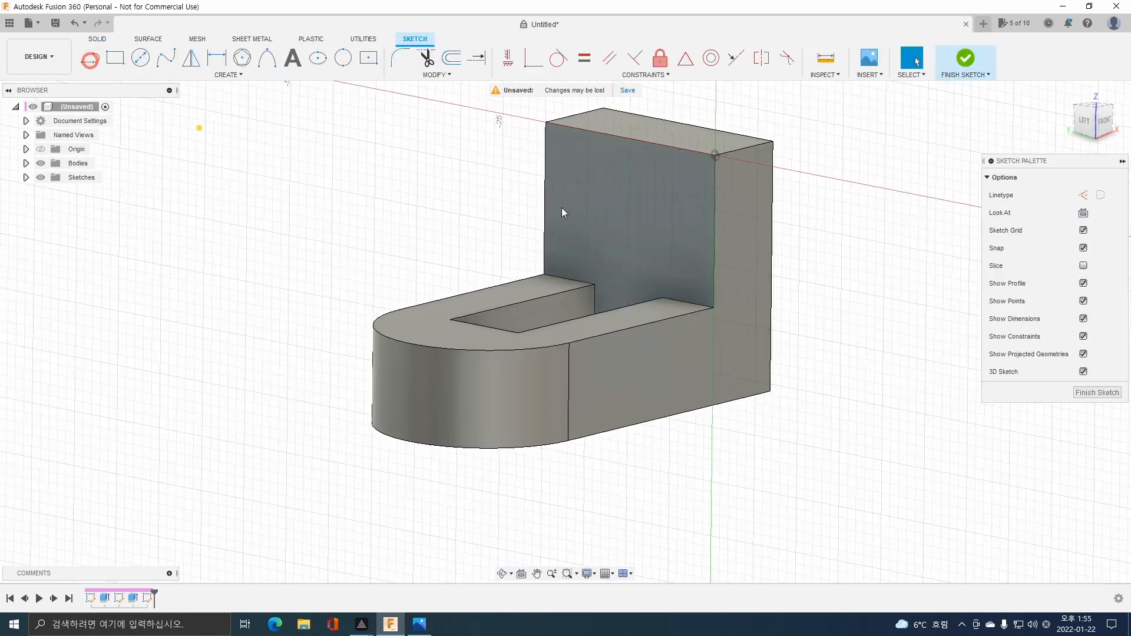
pyautogui.click(1084, 121)
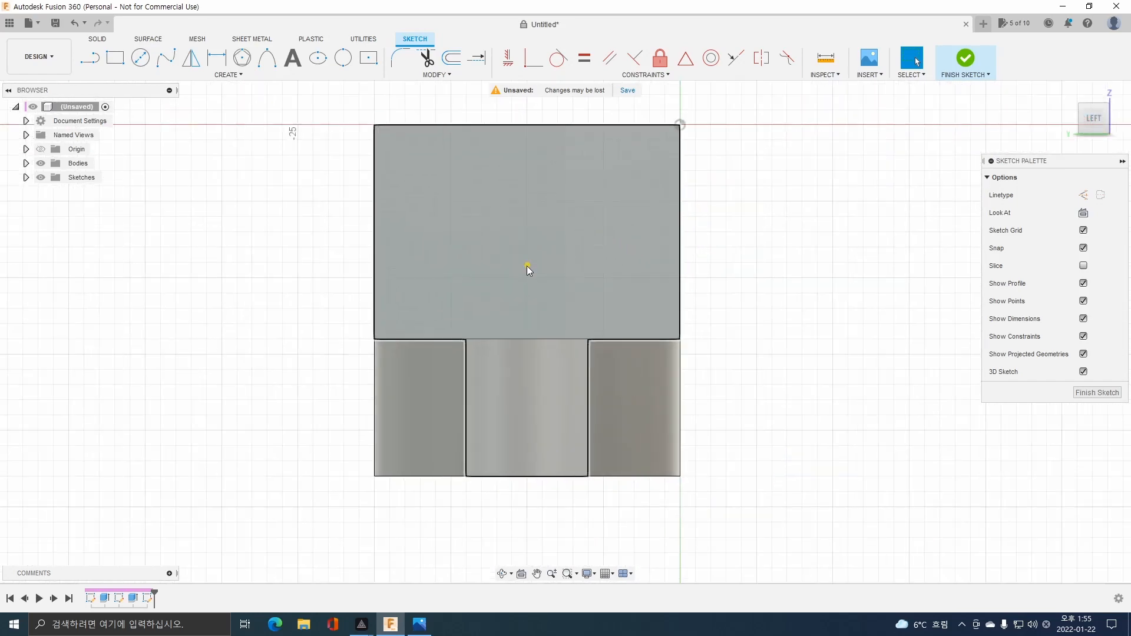
# Draw a 17 mm vertical helper line upward from the midpoint of the bracket's bottom edge.
pyautogui.click(96, 59)
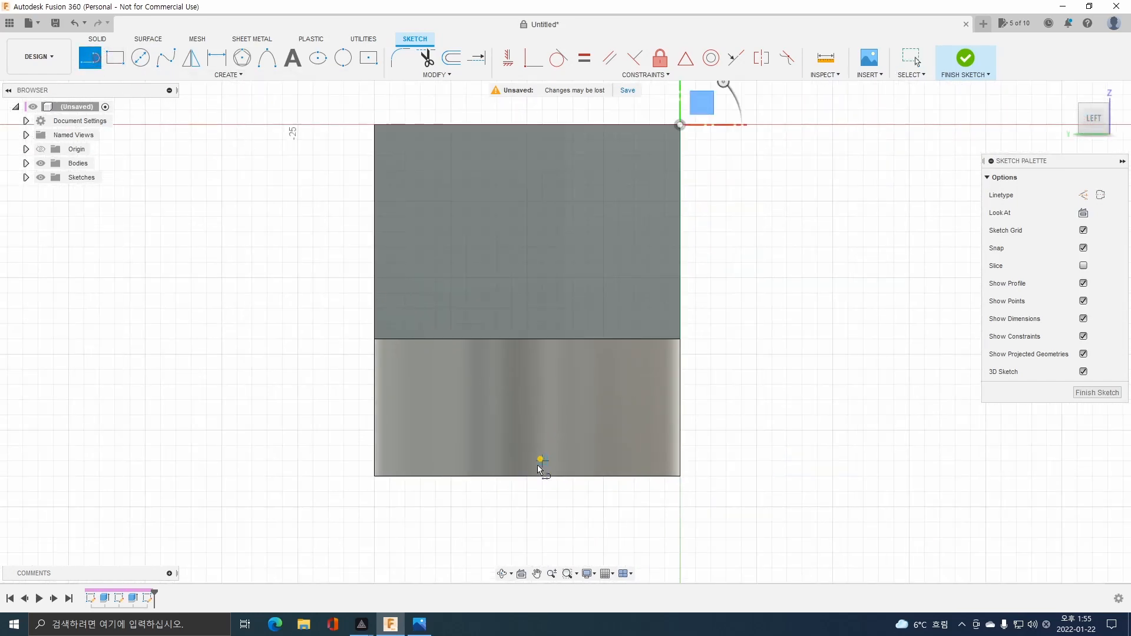
pyautogui.click(526, 476)
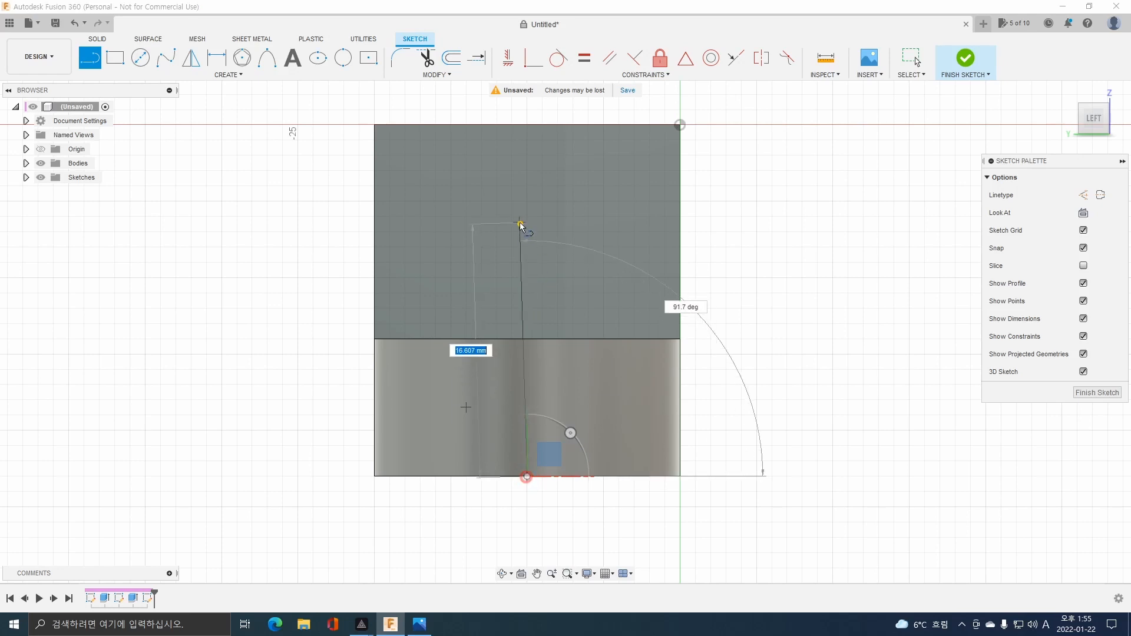
pyautogui.write('17')
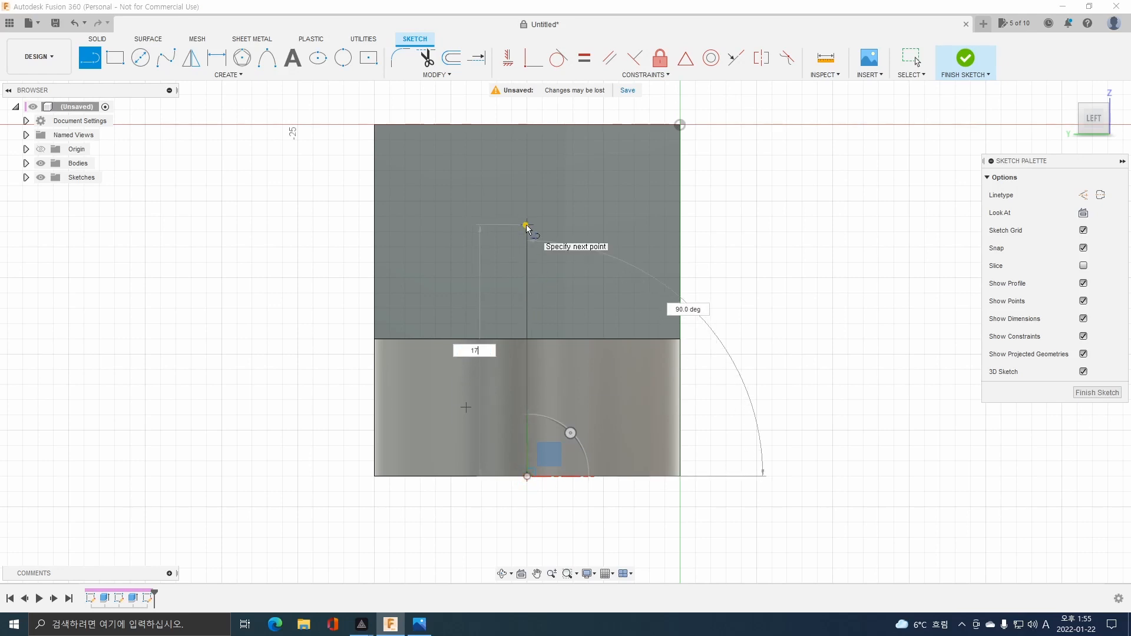
pyautogui.press('Return')
pyautogui.press('Escape')
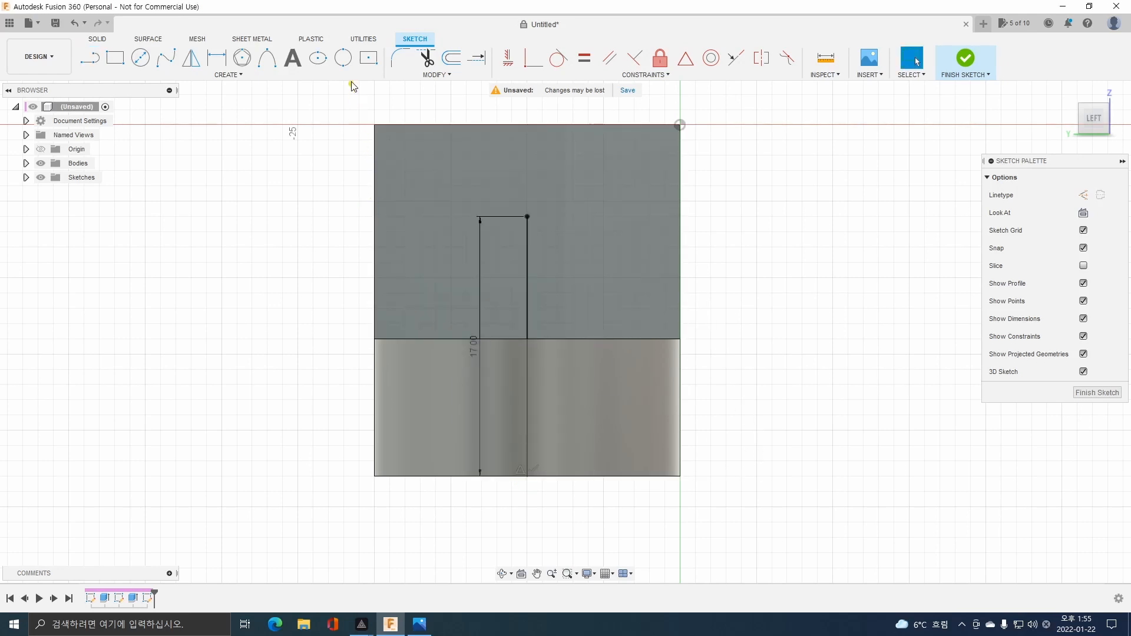
# Sketch a center rectangle 8 mm wide and 6 mm high on the upper end of the vertical line.
pyautogui.click(368, 58)
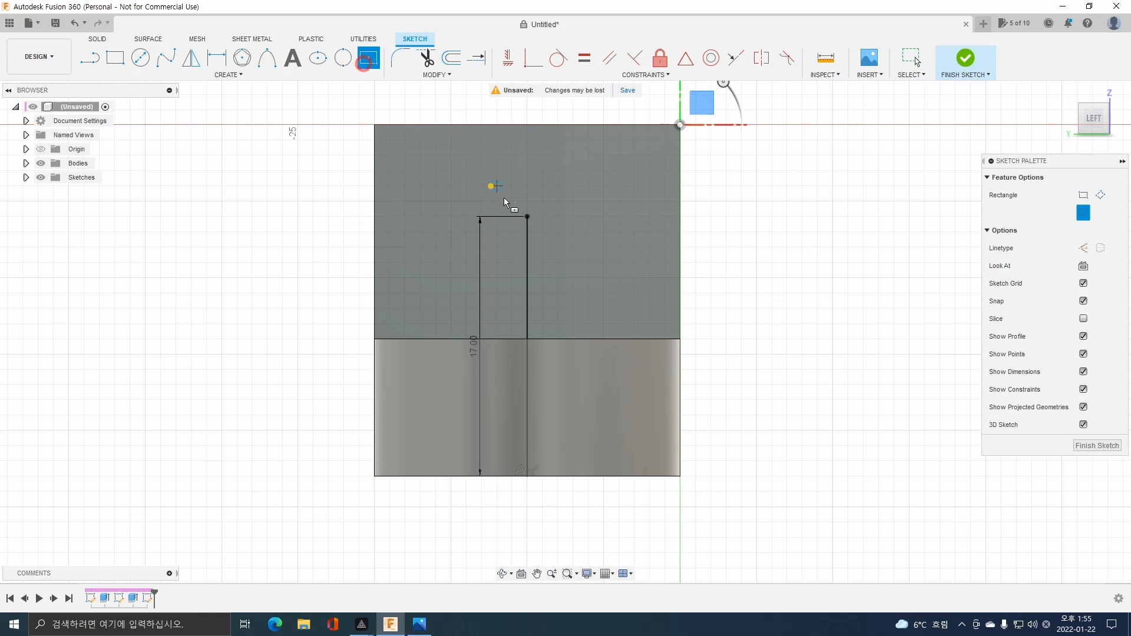
pyautogui.click(528, 217)
pyautogui.write('8')
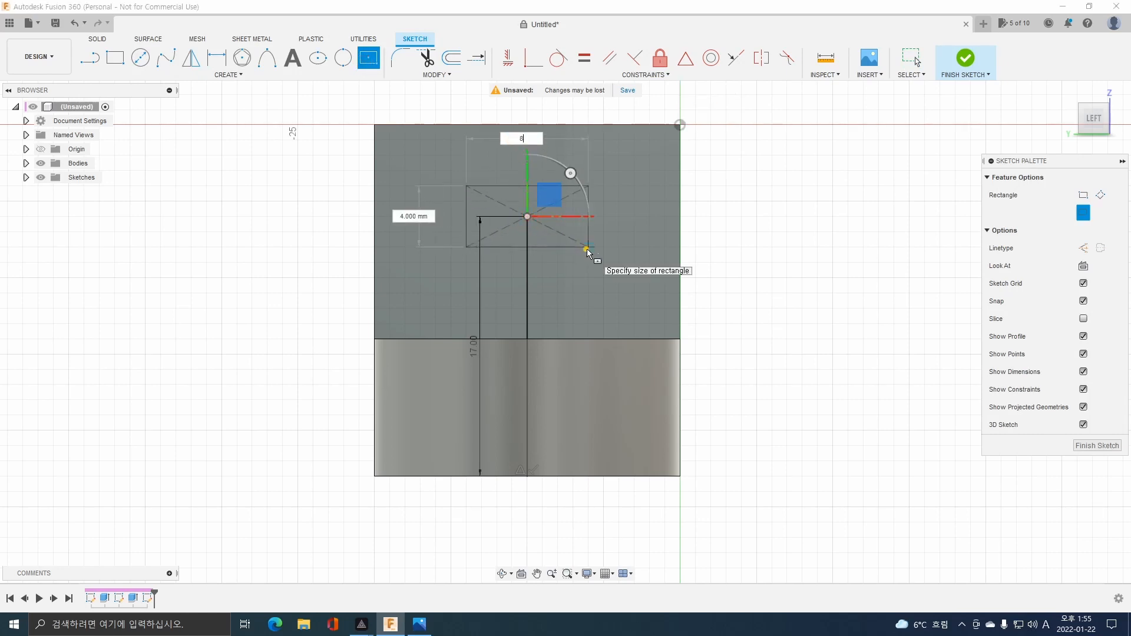
pyautogui.press('Tab')
pyautogui.write('6')
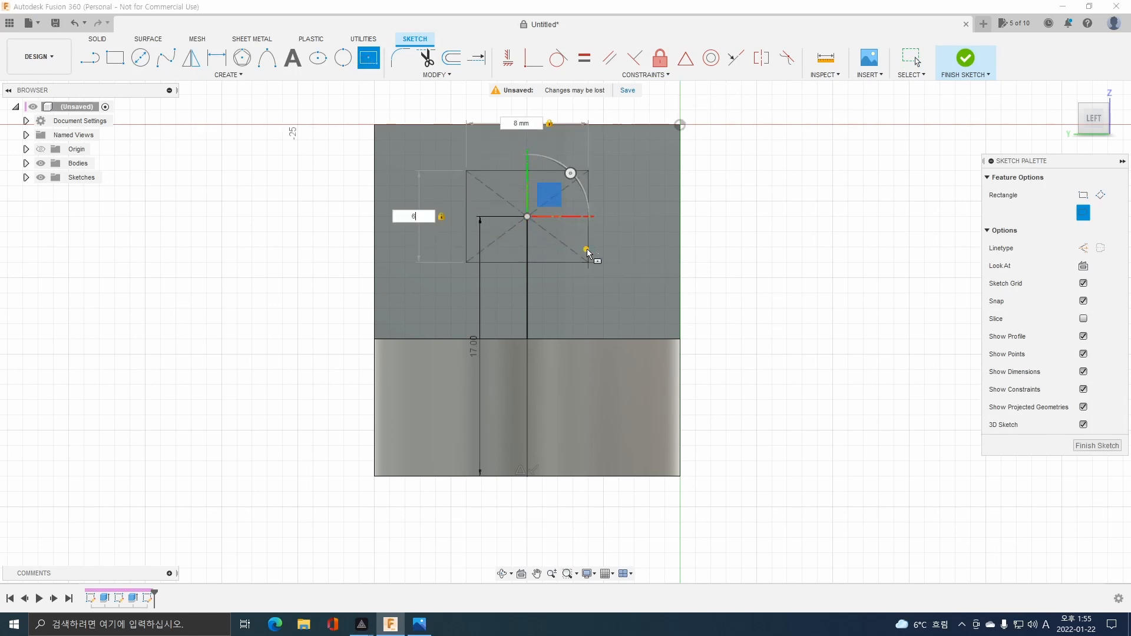
pyautogui.press('Return')
# Sketch a circle centered on the midpoint of each short side of the rectangle, each reaching the rectangle's corner.
pyautogui.press('c')
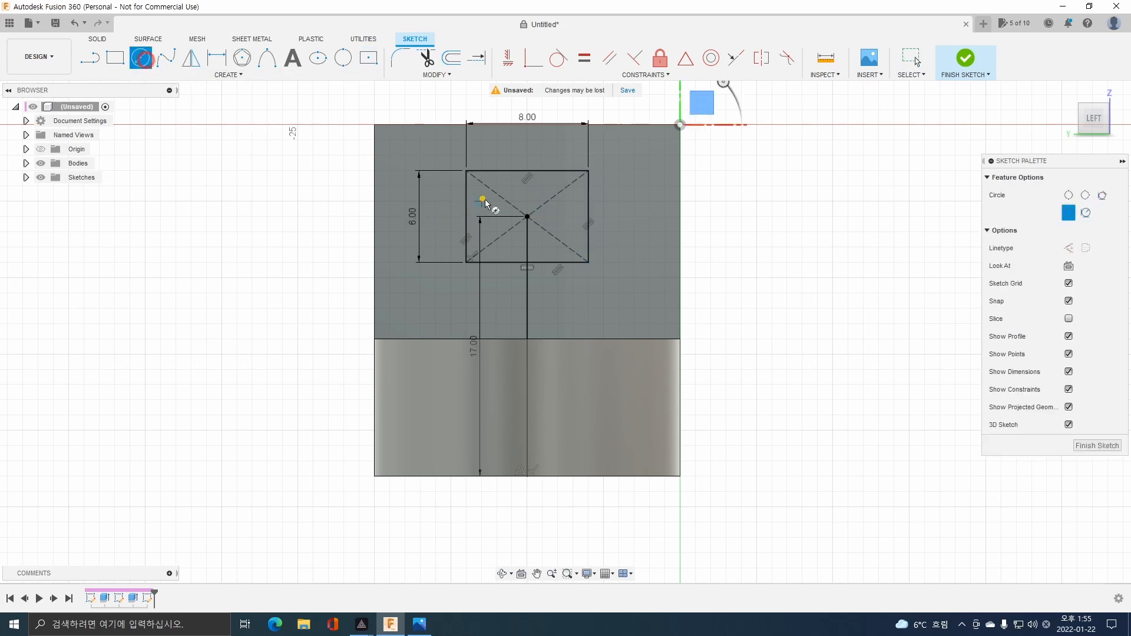
pyautogui.click(588, 217)
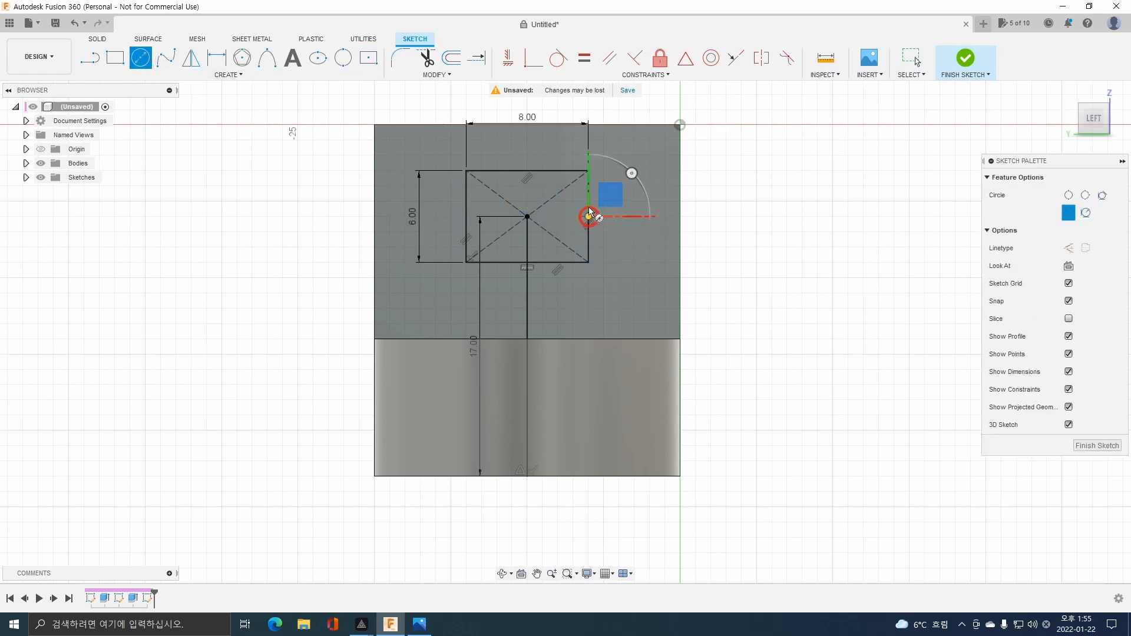
pyautogui.click(590, 173)
pyautogui.click(466, 217)
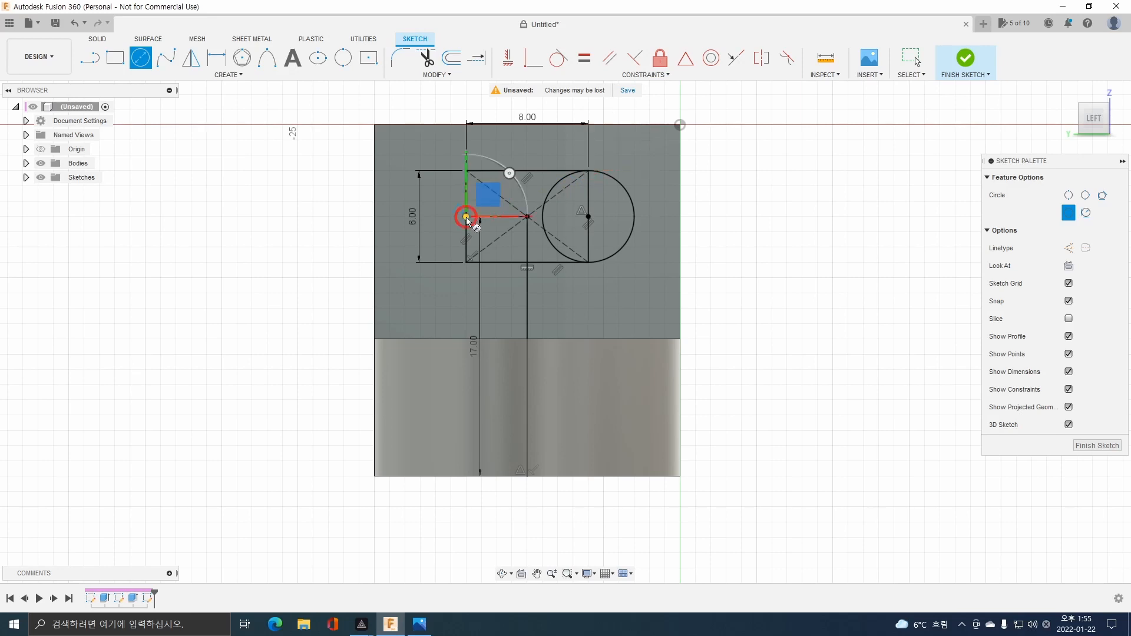
pyautogui.click(466, 172)
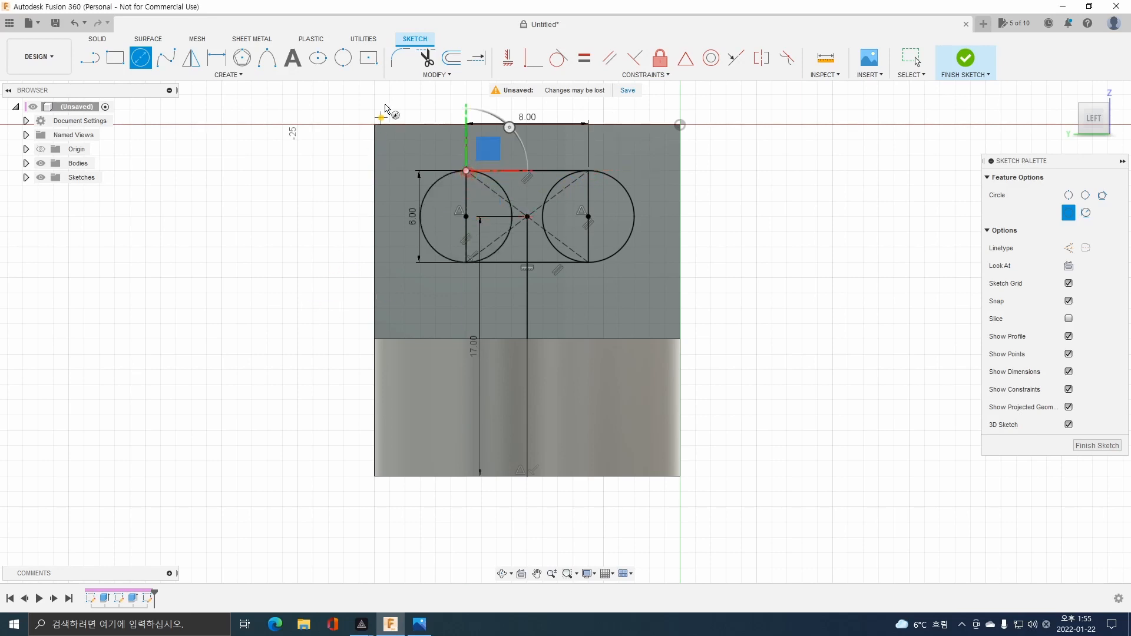
# Trim the rectangle's two short sides and the circles' inner arcs, leaving a slot outline.
pyautogui.click(426, 57)
pyautogui.click(465, 200)
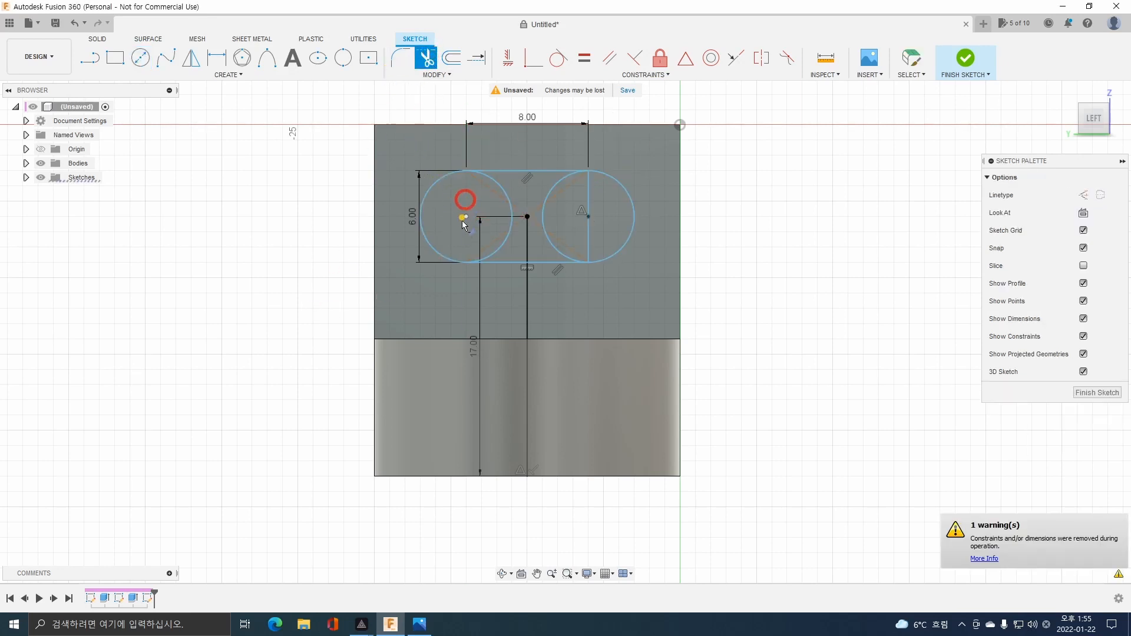
pyautogui.click(589, 193)
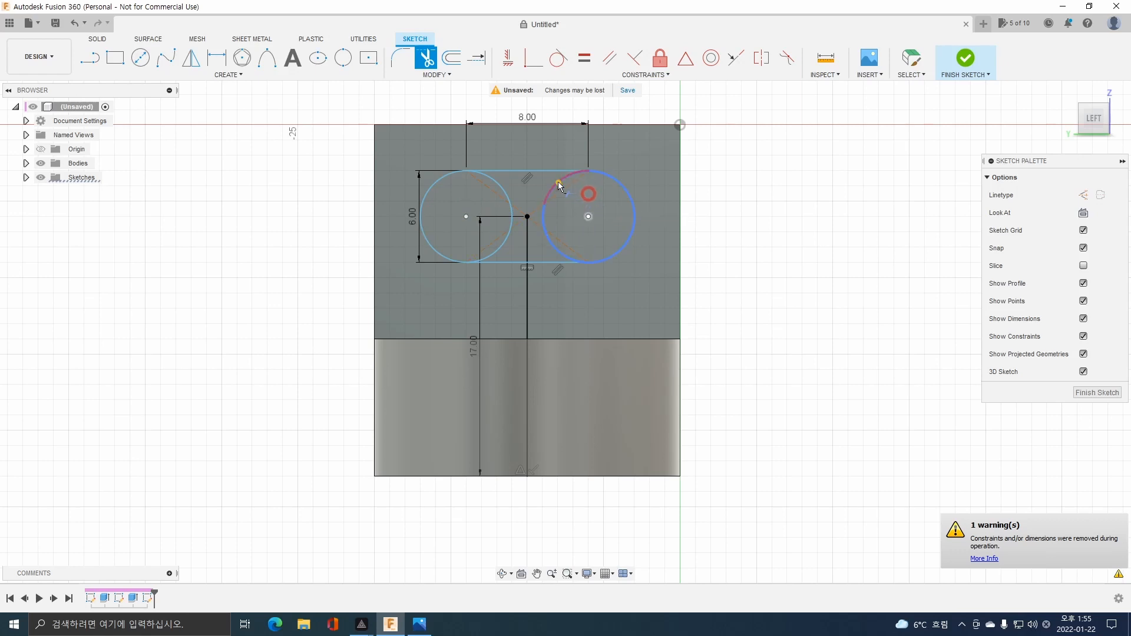
pyautogui.click(546, 218)
pyautogui.click(504, 241)
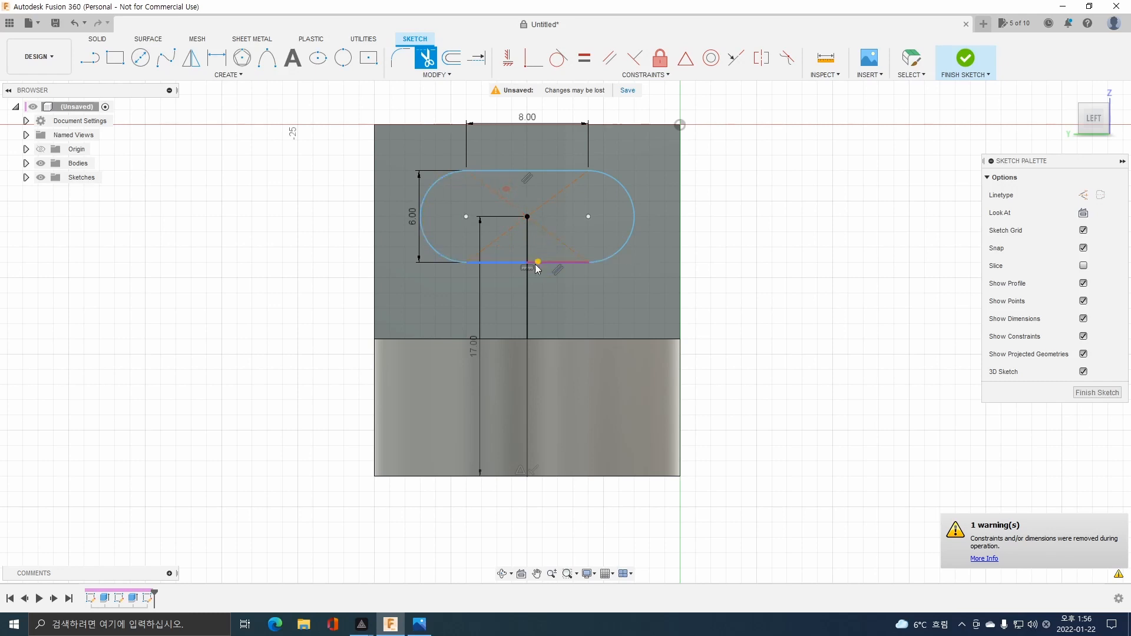
pyautogui.press('Escape')
# Delete the vertical helper line below the slot and finish the sketch.
pyautogui.click(530, 285)
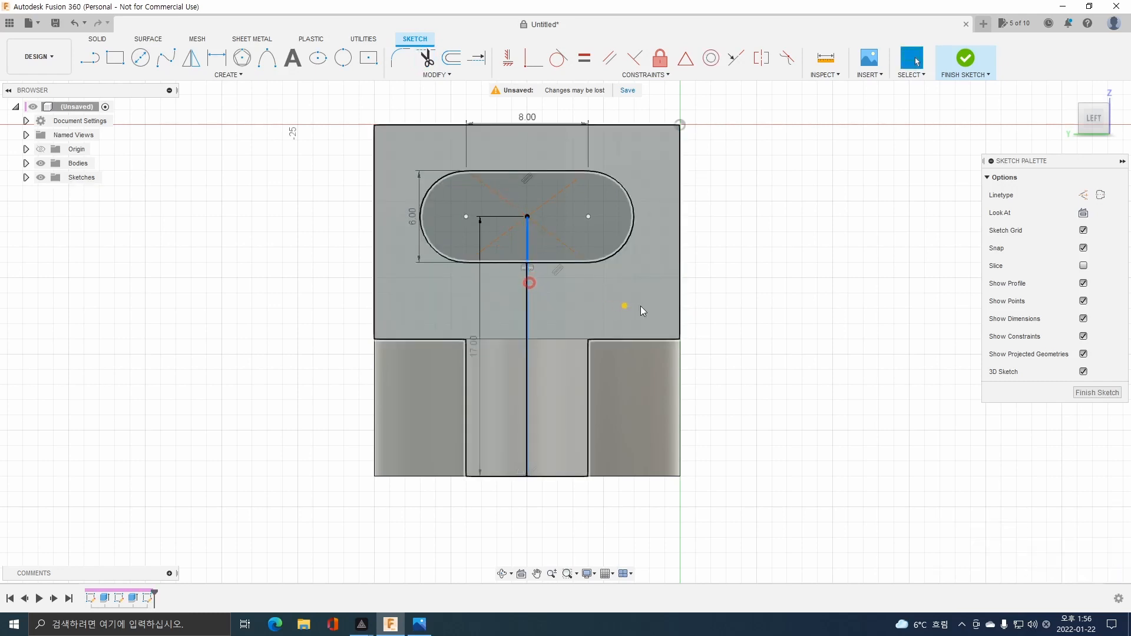
pyautogui.press('Delete')
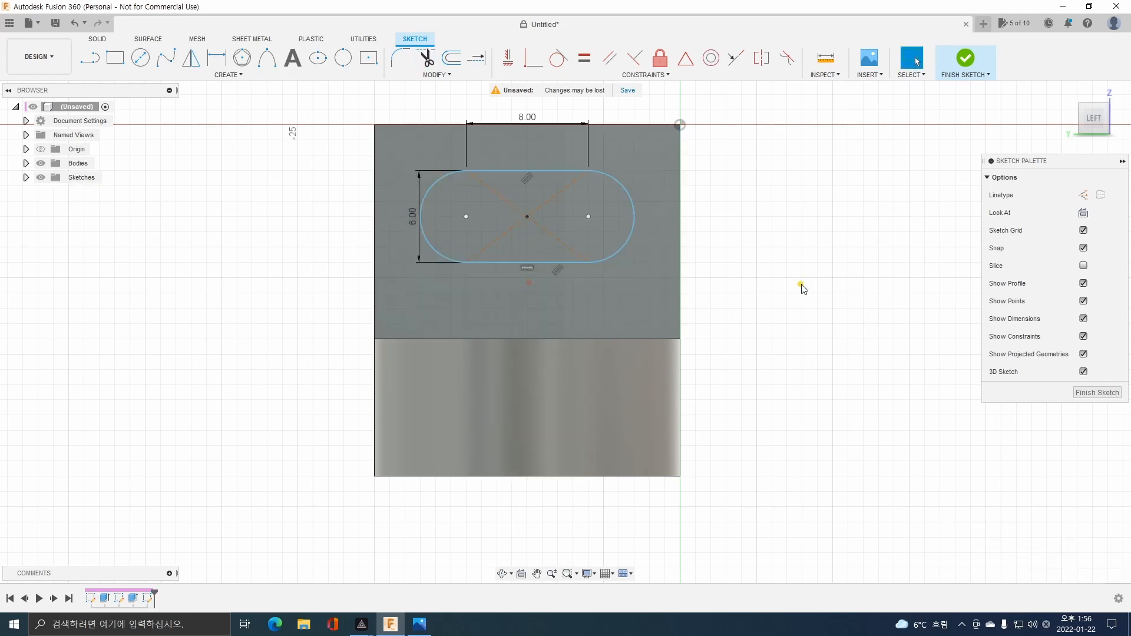
pyautogui.click(963, 59)
# Extrude the slot profile as a cut through the upright leg up to its back face.
pyautogui.click(601, 199)
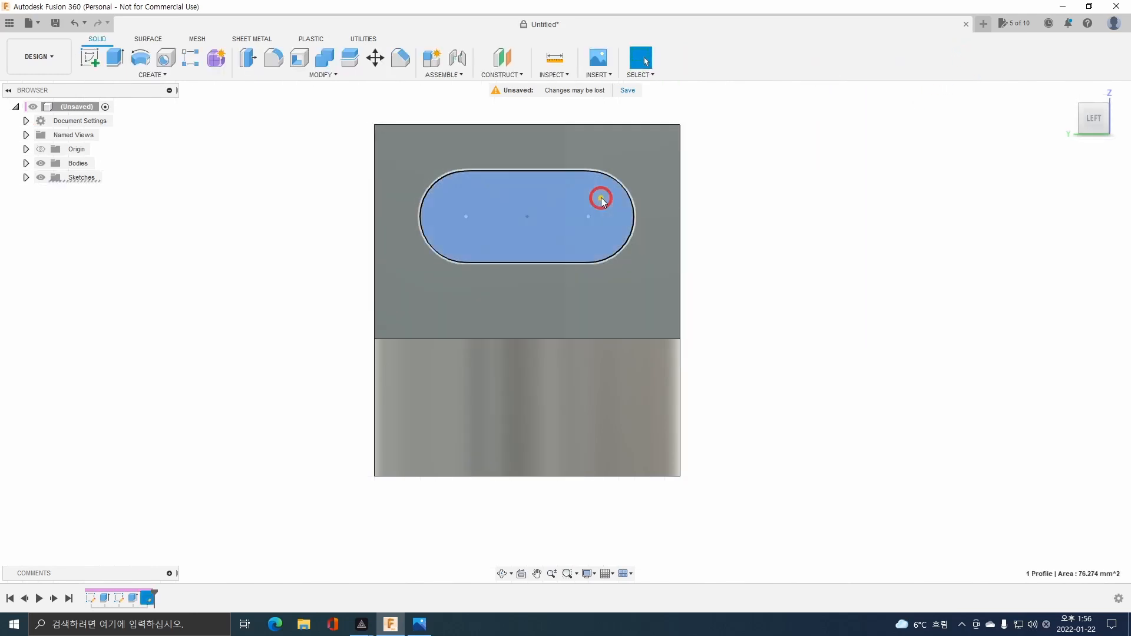
pyautogui.click(114, 57)
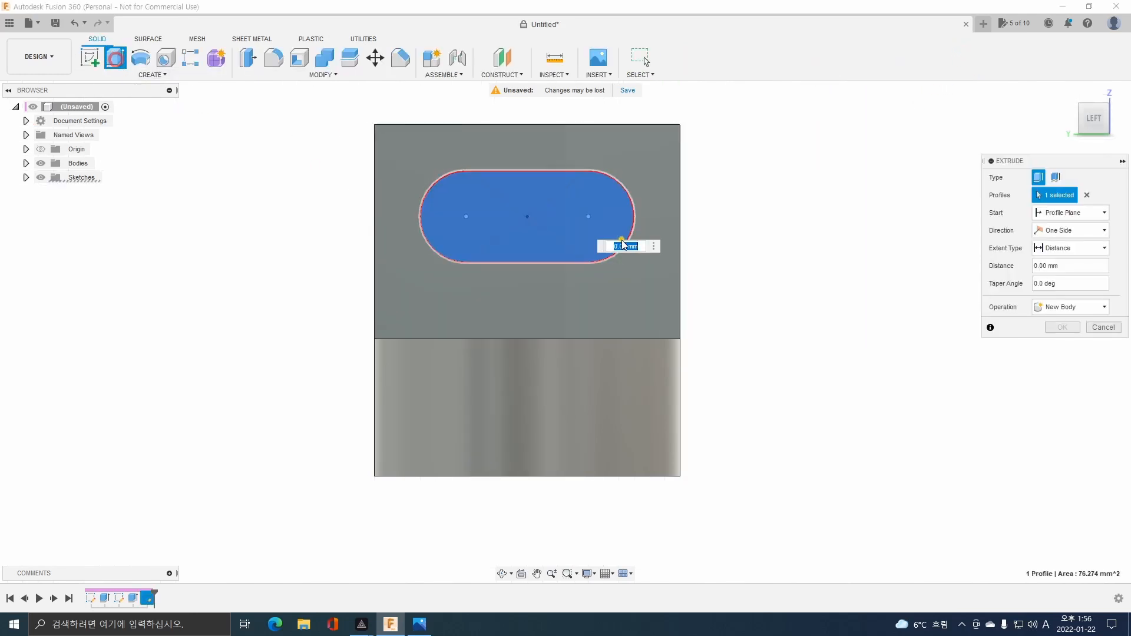
pyautogui.middleClick(622, 241)
pyautogui.keyDown('shift'); pyautogui.moveTo(582, 287); pyautogui.dragTo(751, 214, button='middle'); pyautogui.keyUp('shift')
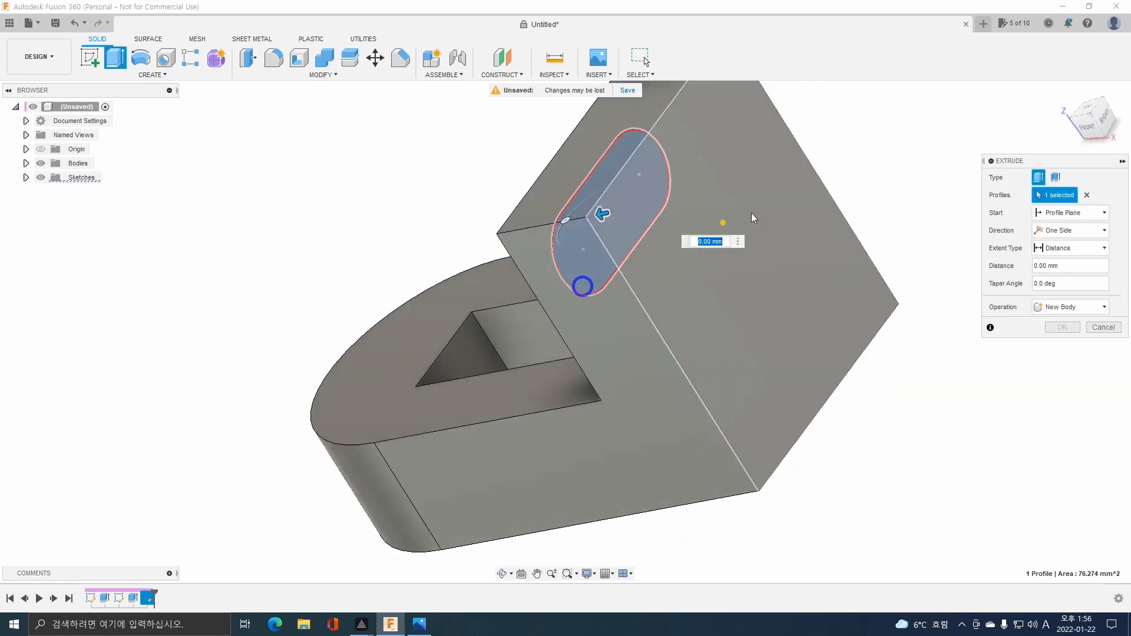
pyautogui.click(767, 200)
pyautogui.click(1062, 344)
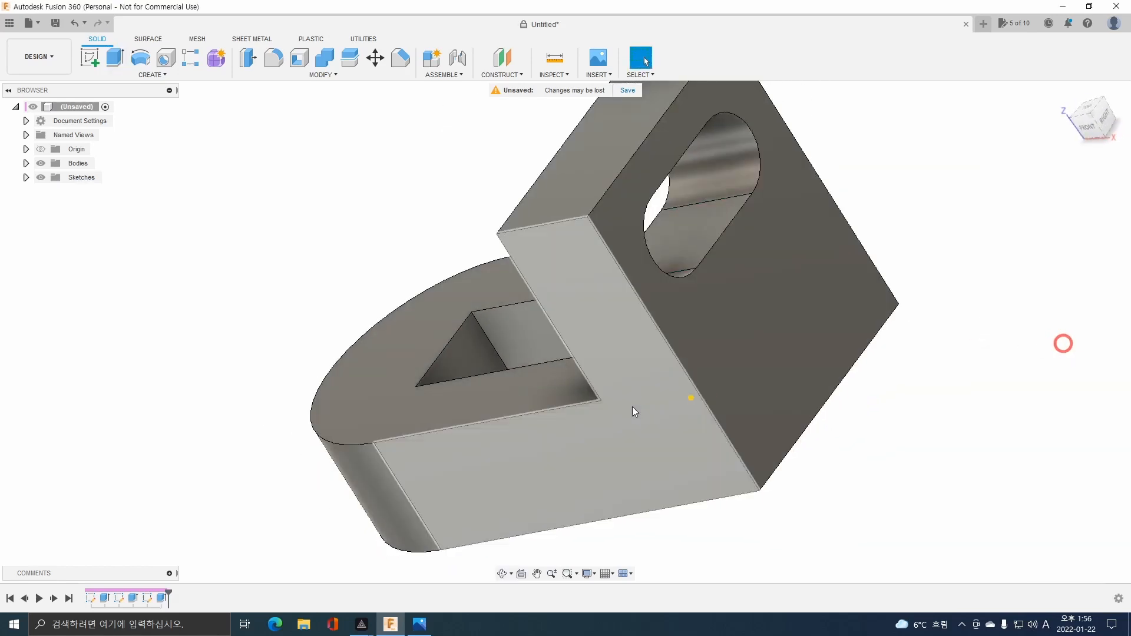
# Fillet the two short top edges of the upright leg with the 6 mm radius given in the part drawing.
pyautogui.keyDown('shift'); pyautogui.moveTo(633, 411); pyautogui.dragTo(672, 303, button='middle'); pyautogui.keyUp('shift')
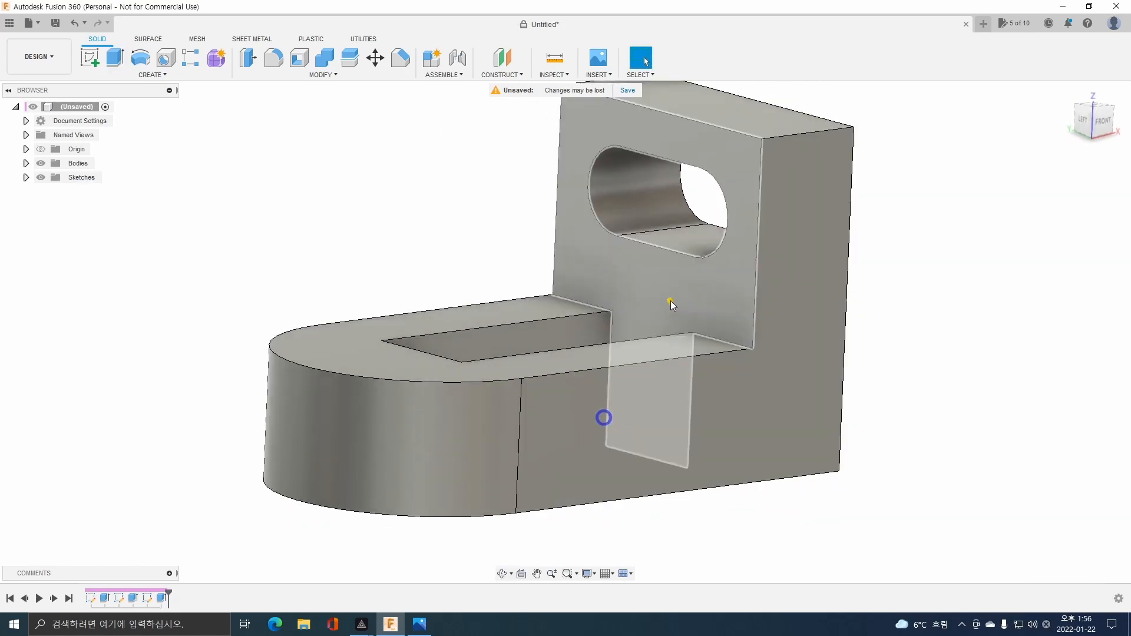
pyautogui.scroll(-1, 672, 299)
pyautogui.moveTo(679, 233); pyautogui.dragTo(611, 309, button='middle')
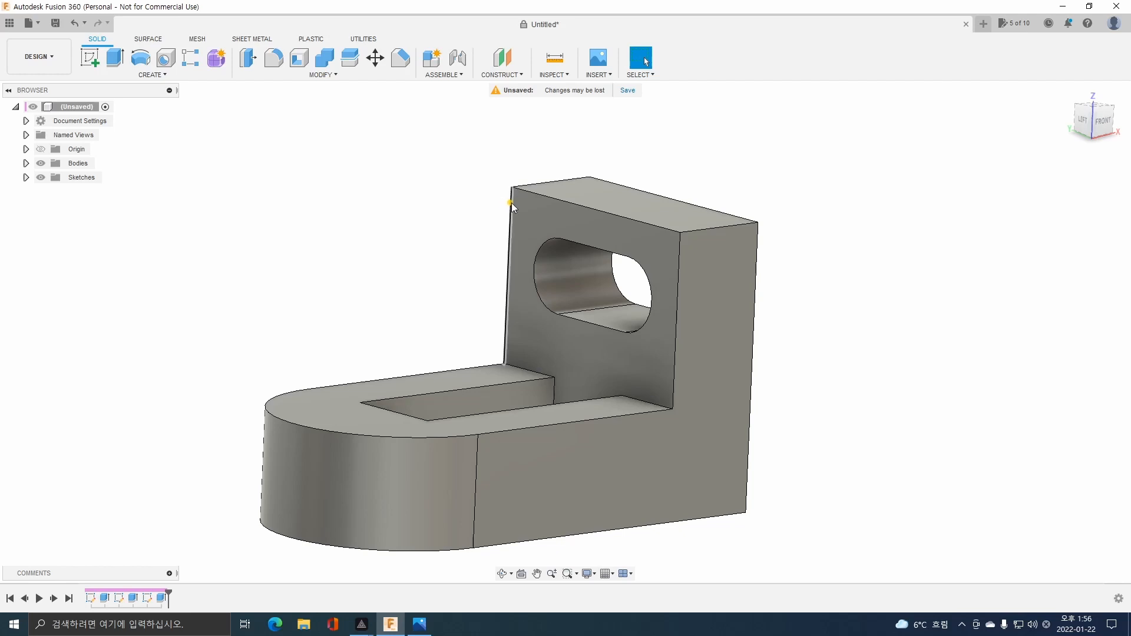
pyautogui.keyDown('shift'); pyautogui.moveTo(568, 250); pyautogui.dragTo(636, 298, button='middle'); pyautogui.keyUp('shift')
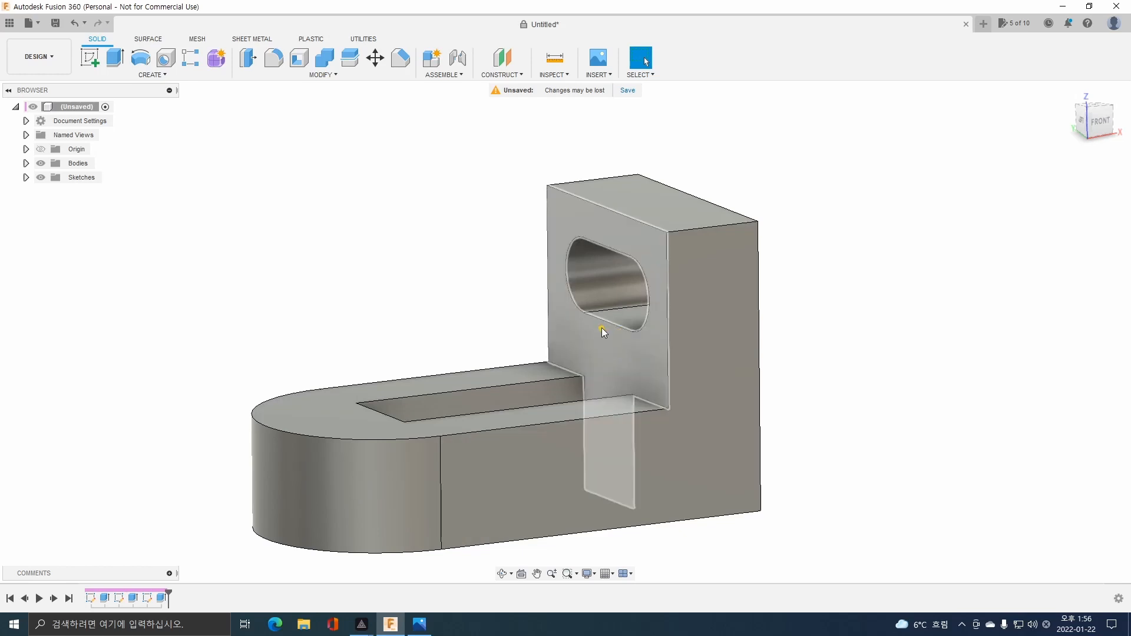
pyautogui.click(707, 228)
pyautogui.keyDown('ctrl'); pyautogui.click(593, 179); pyautogui.keyUp('ctrl')
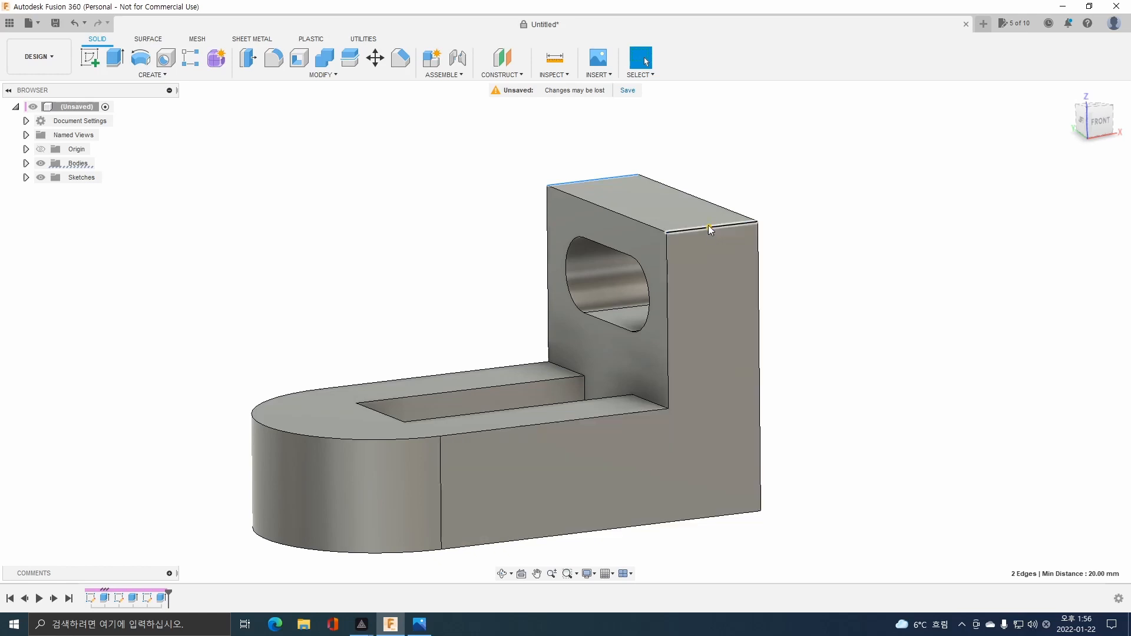
pyautogui.click(419, 623)
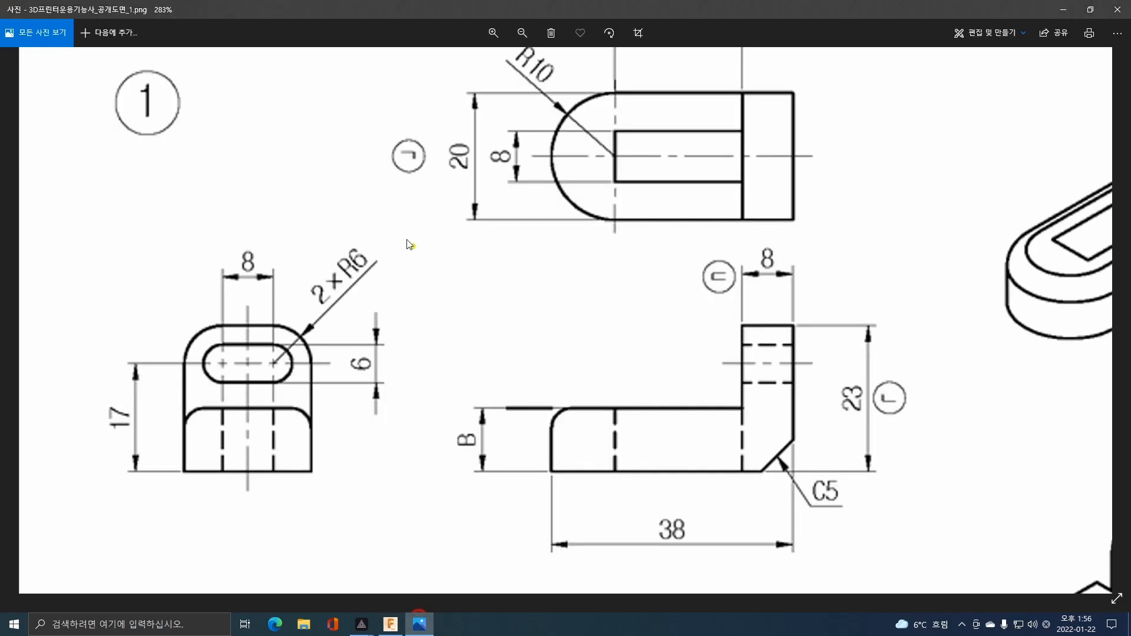
pyautogui.click(390, 623)
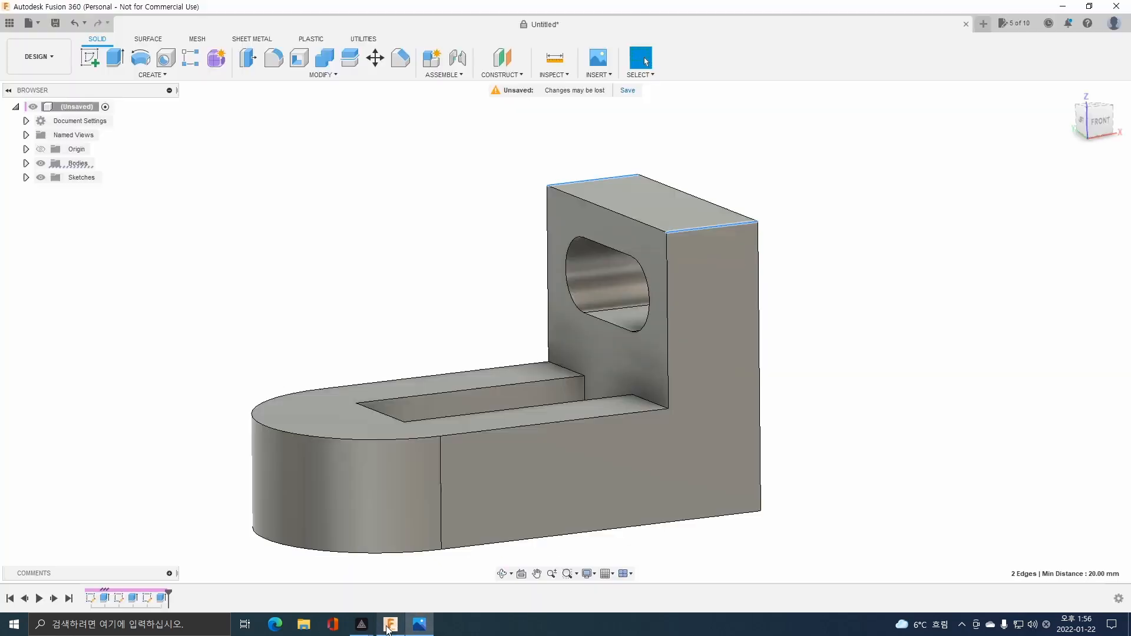
pyautogui.click(275, 59)
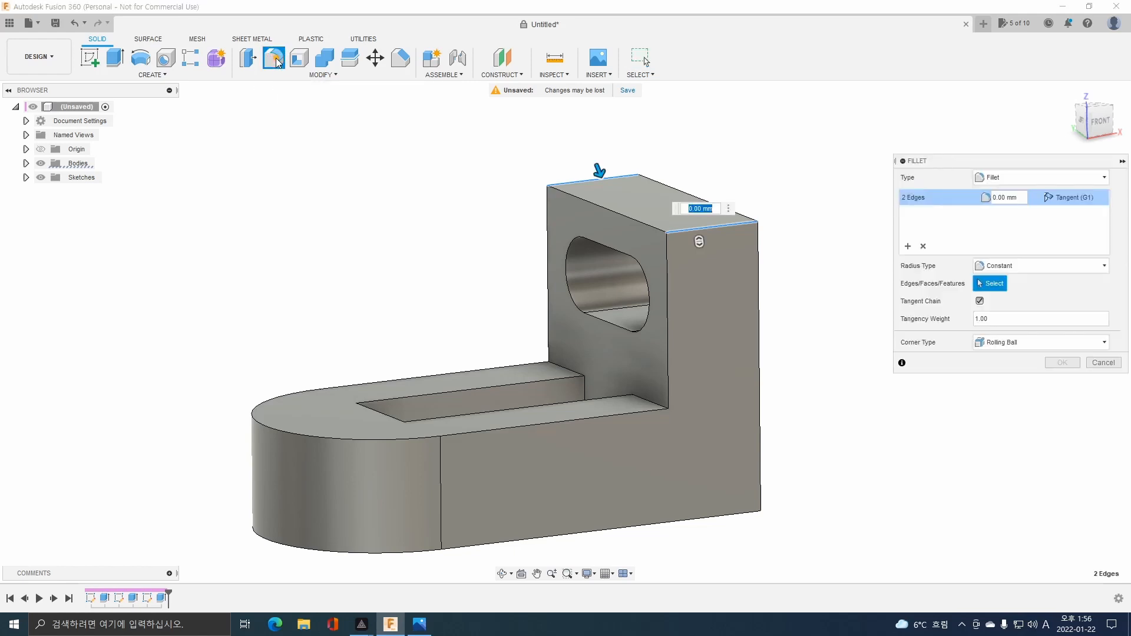
pyautogui.write('6')
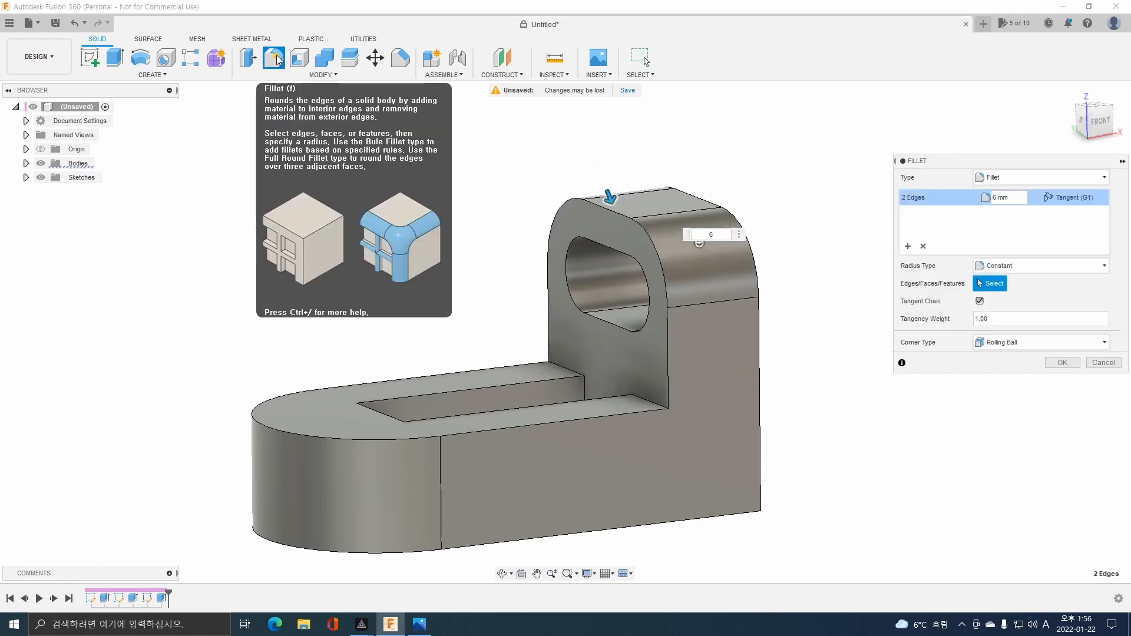
pyautogui.press('Return')
# Examine part 1's views in the exam drawing for the bracket's remaining rounds and chamfer.
pyautogui.keyDown('shift'); pyautogui.moveTo(458, 308); pyautogui.dragTo(534, 308, button='middle'); pyautogui.keyUp('shift')
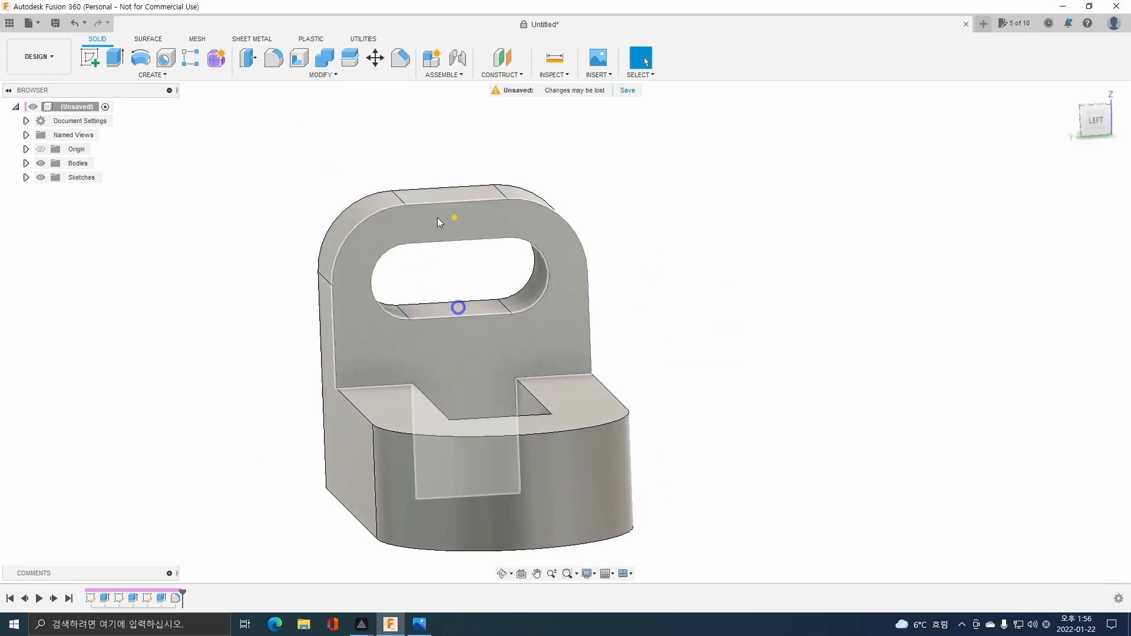
pyautogui.click(419, 623)
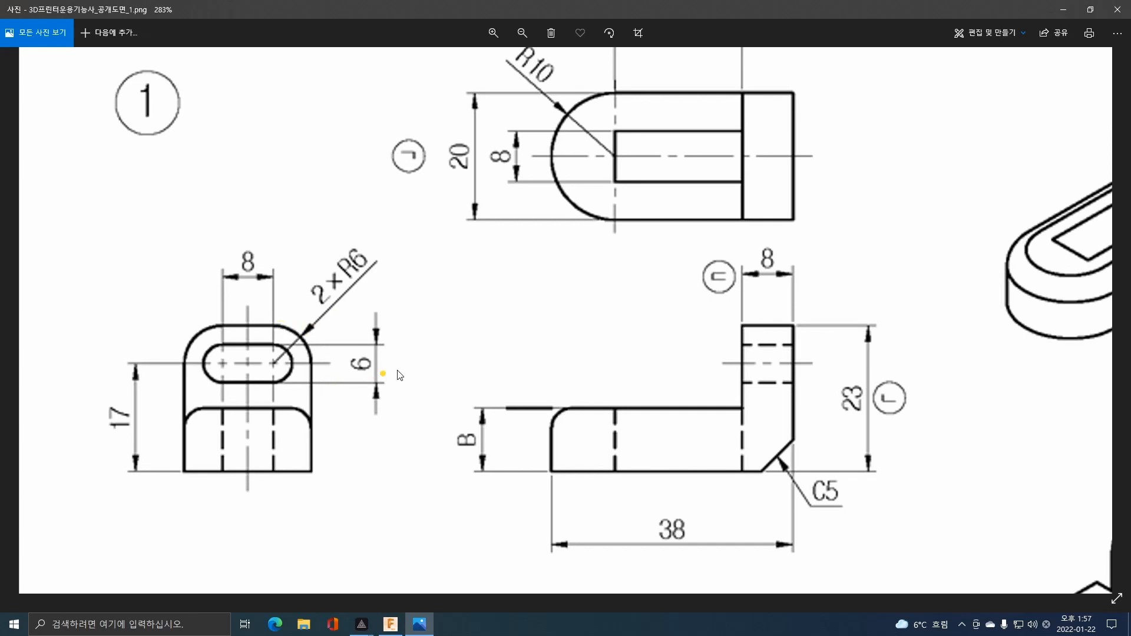
pyautogui.scroll(-2, 515, 357)
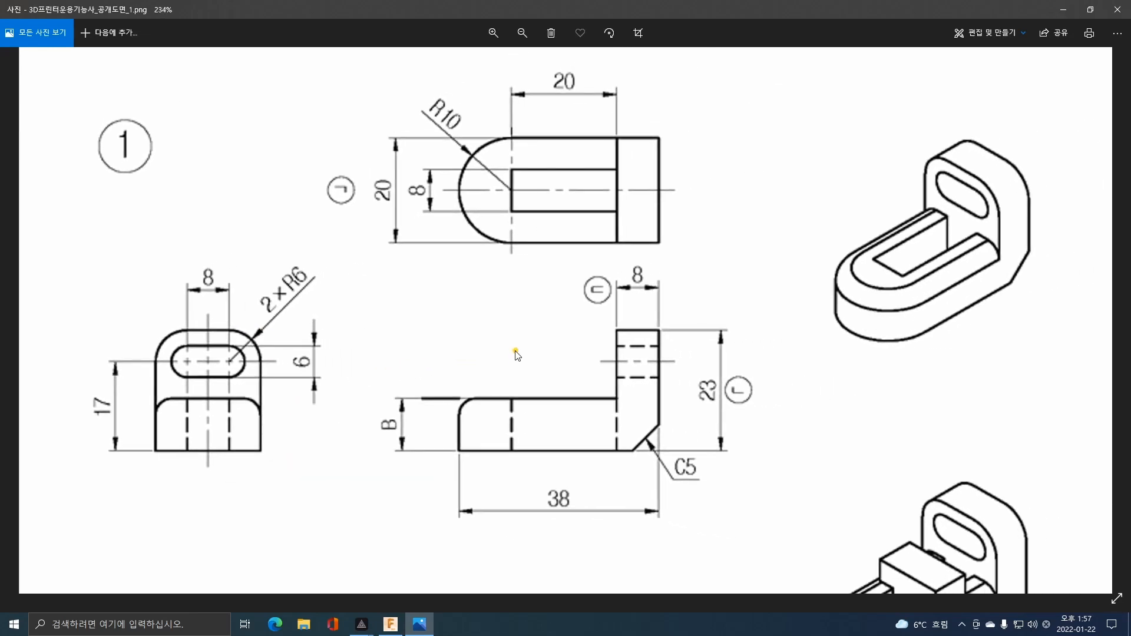
pyautogui.scroll(-1, 517, 354)
pyautogui.click(391, 626)
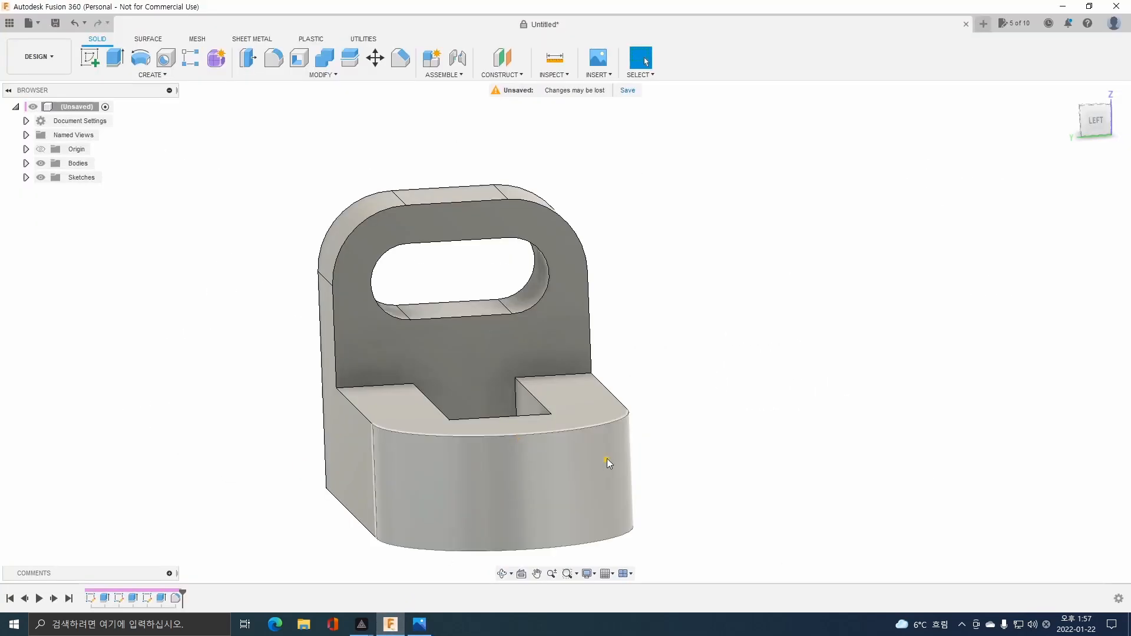
pyautogui.keyDown('shift'); pyautogui.moveTo(606, 458); pyautogui.dragTo(615, 365, button='middle'); pyautogui.keyUp('shift')
pyautogui.click(418, 624)
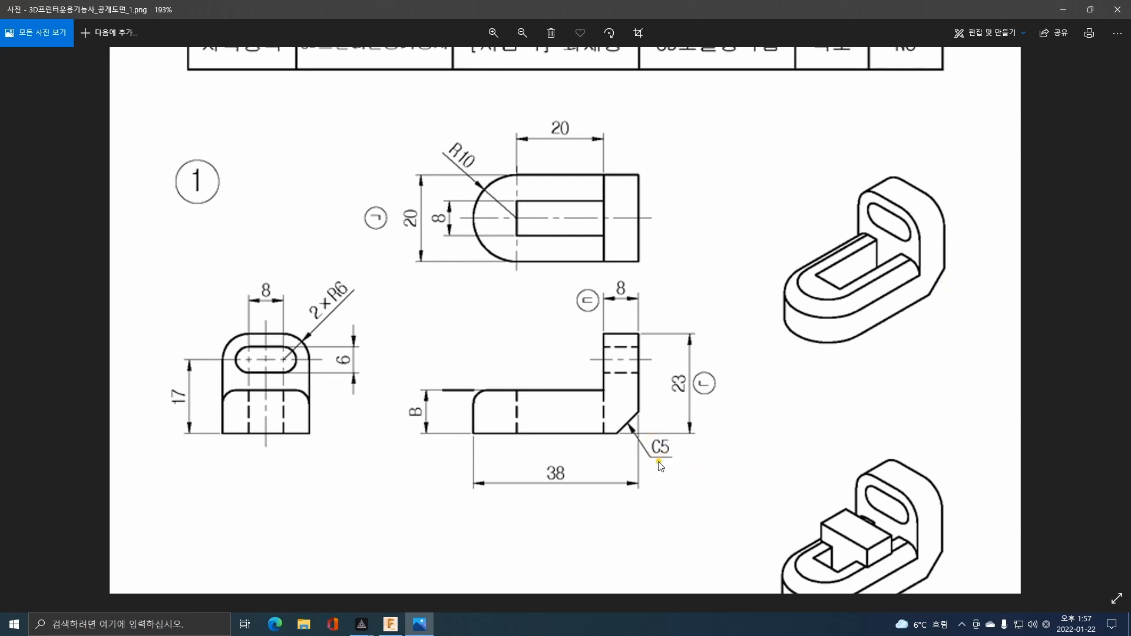
pyautogui.click(390, 623)
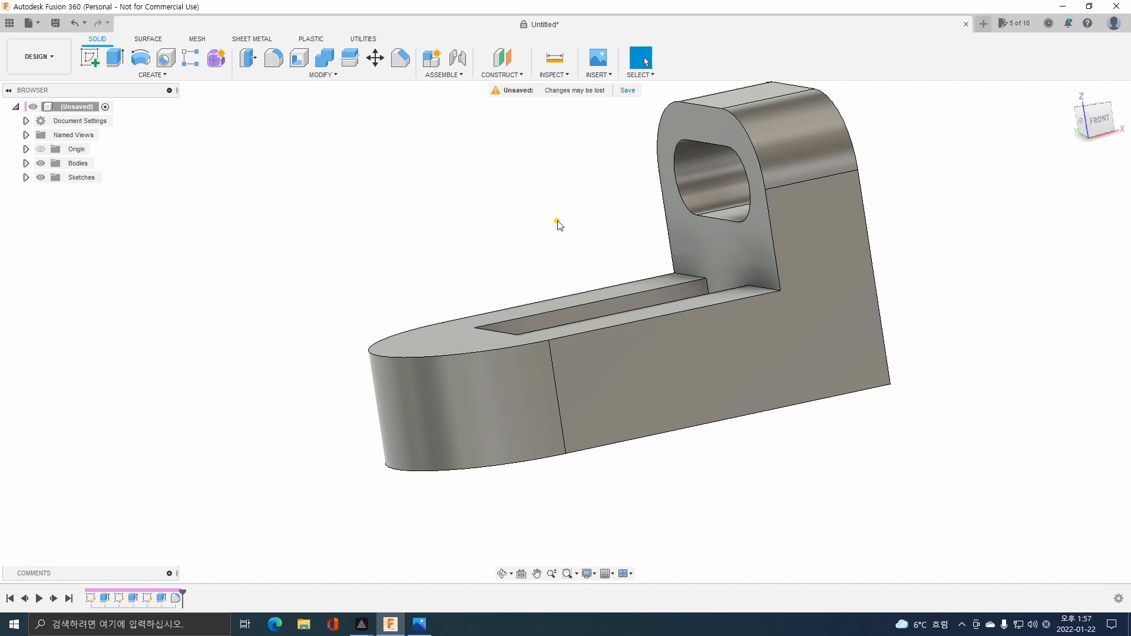
# Chamfer the bottom rear edge beneath the upright leg with an equal distance of 5 mm.
pyautogui.keyDown('shift'); pyautogui.moveTo(558, 224); pyautogui.dragTo(823, 376, button='middle'); pyautogui.keyUp('shift')
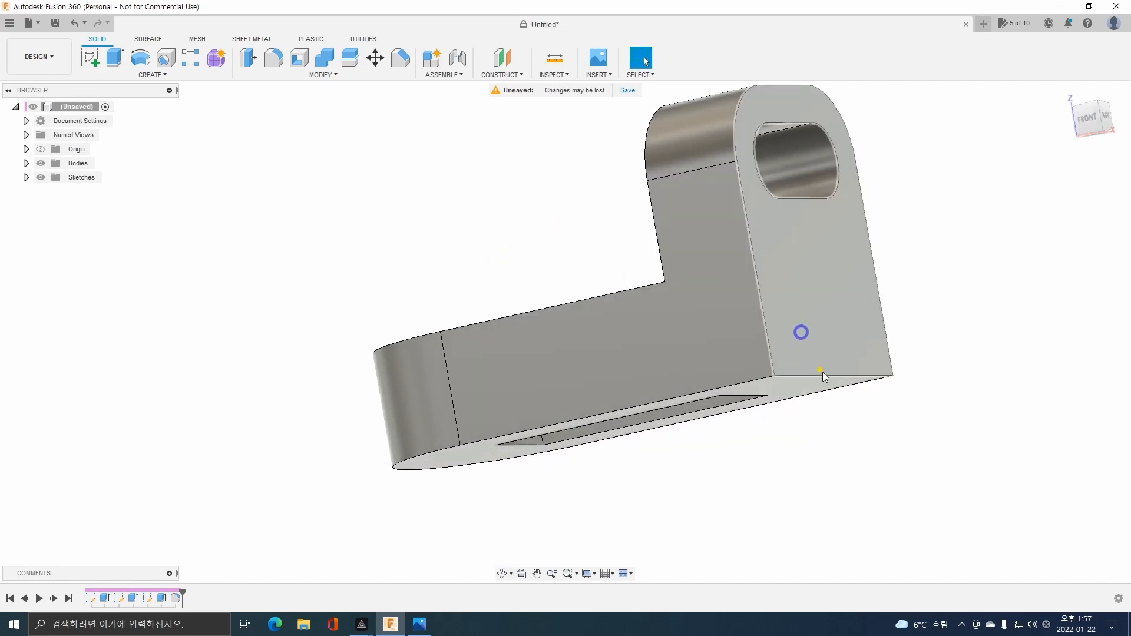
pyautogui.click(823, 375)
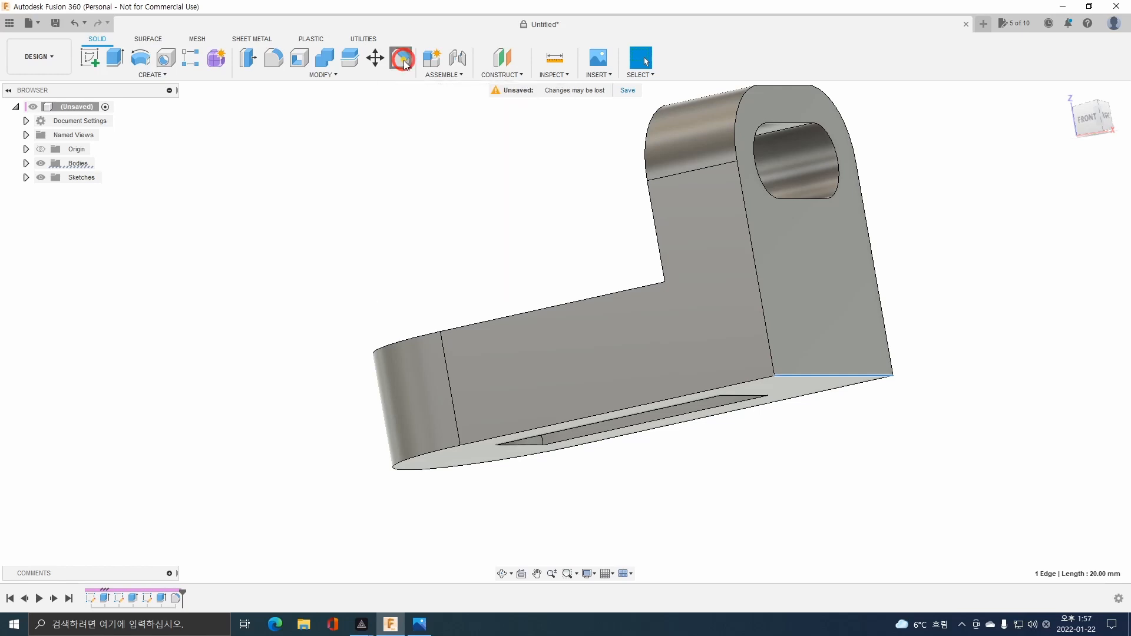
pyautogui.click(404, 60)
pyautogui.write('10')
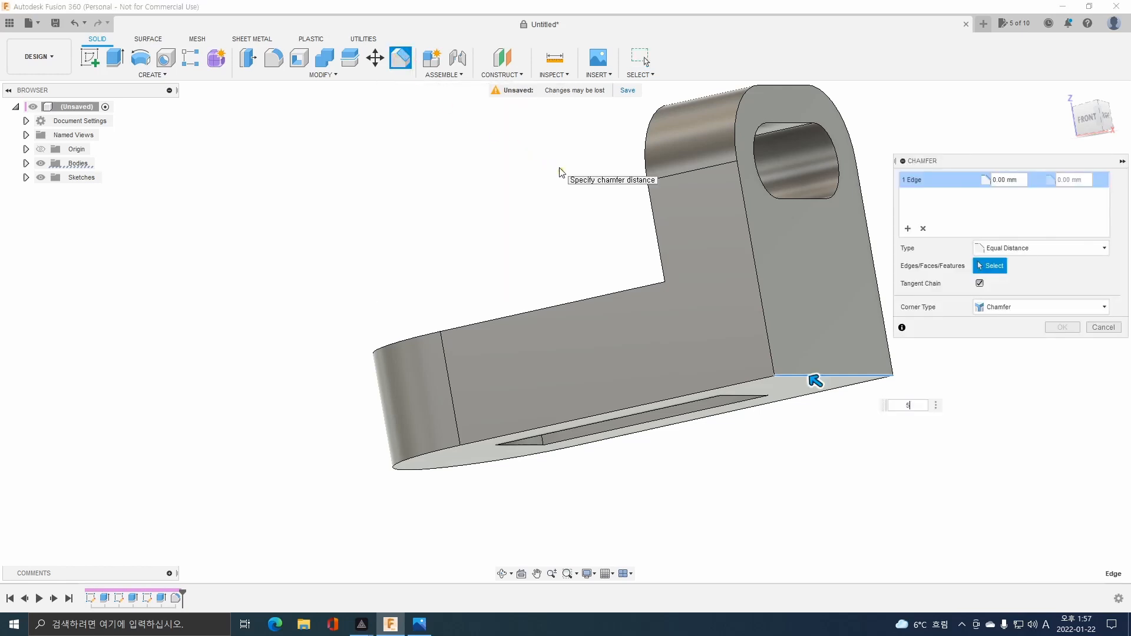
pyautogui.press('Return')
pyautogui.keyDown('shift'); pyautogui.moveTo(553, 208); pyautogui.dragTo(601, 217, button='middle'); pyautogui.keyUp('shift')
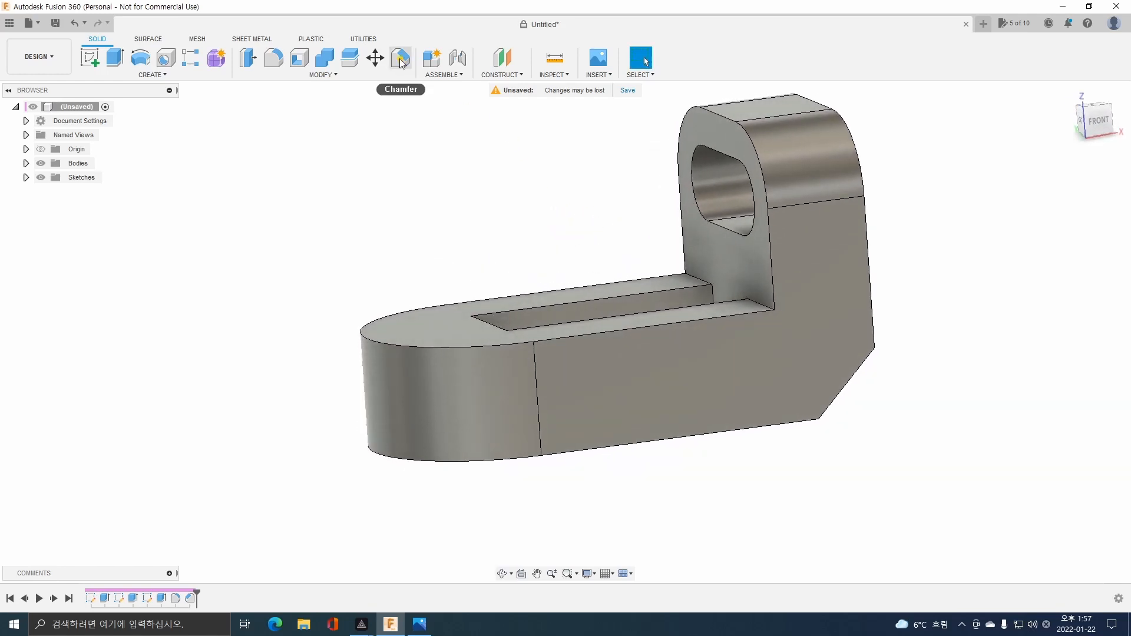
pyautogui.keyDown('shift'); pyautogui.moveTo(619, 272); pyautogui.dragTo(592, 272, button='middle'); pyautogui.keyUp('shift')
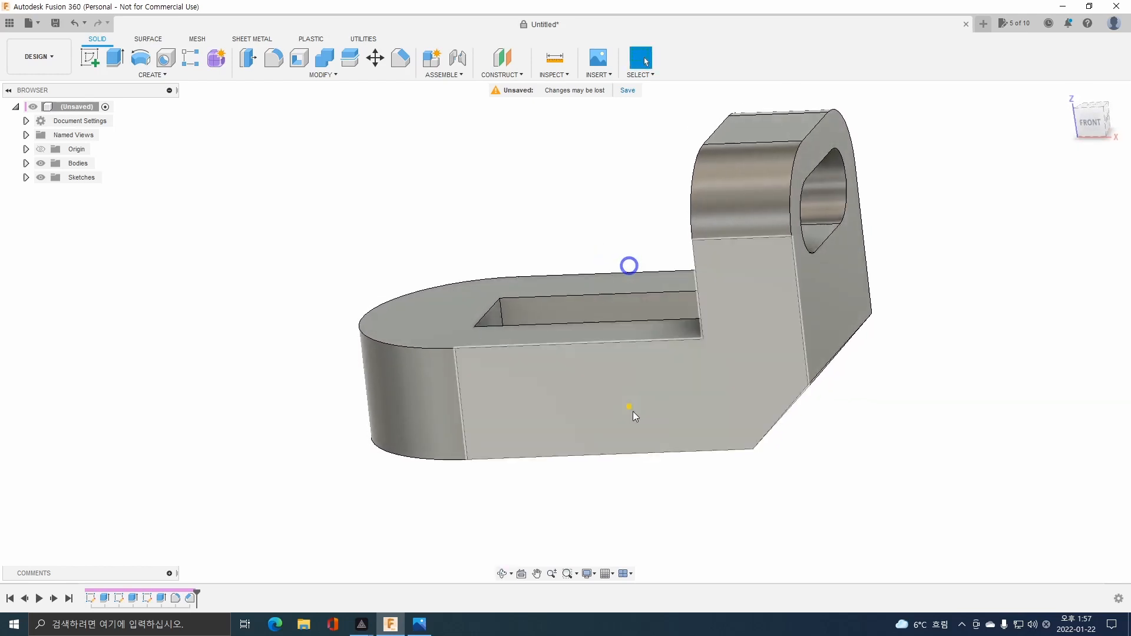
# Fillet the base's upper outer edges, both straight sides and the rounded end, with the 3 mm radius from the drawing note.
pyautogui.moveTo(390, 629)
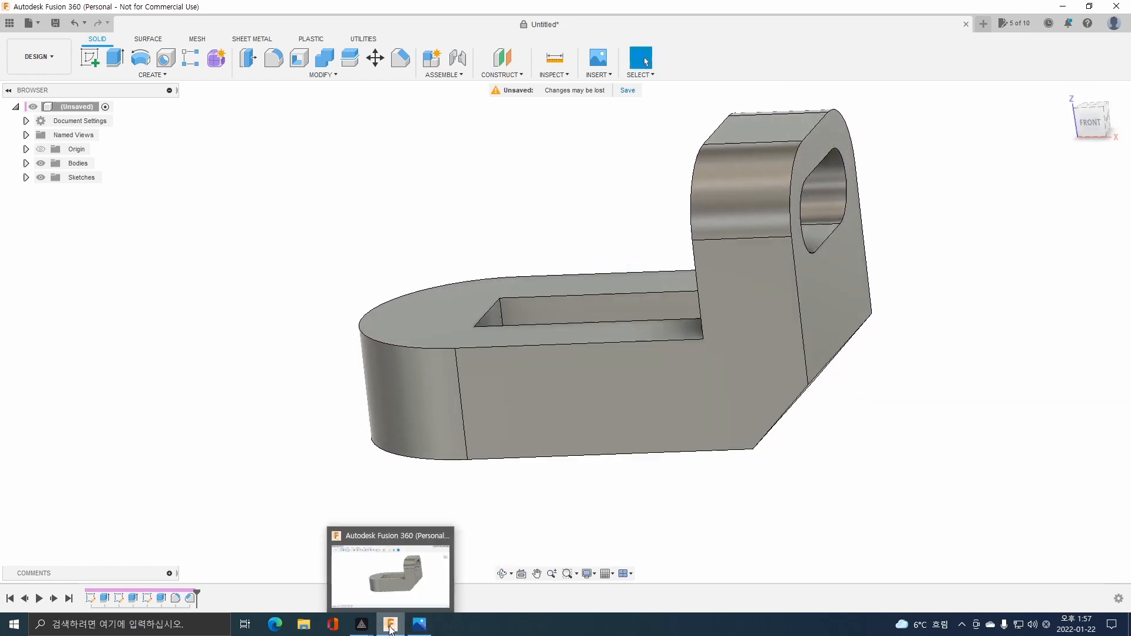
pyautogui.click(419, 623)
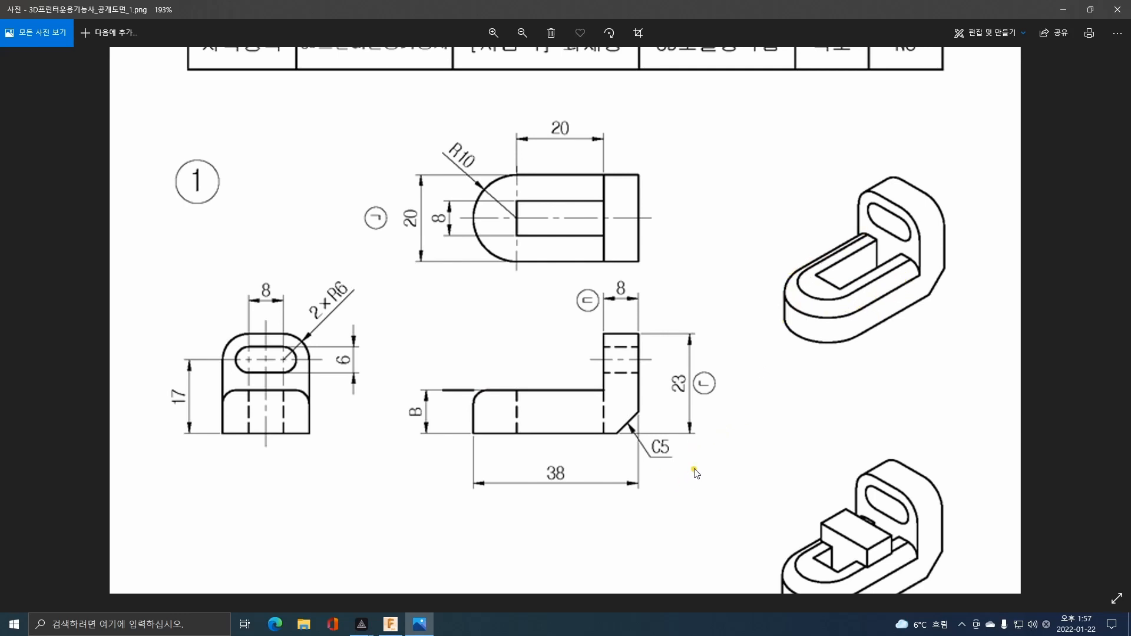
pyautogui.scroll(-3, 475, 407)
pyautogui.moveTo(668, 486); pyautogui.dragTo(679, 130)
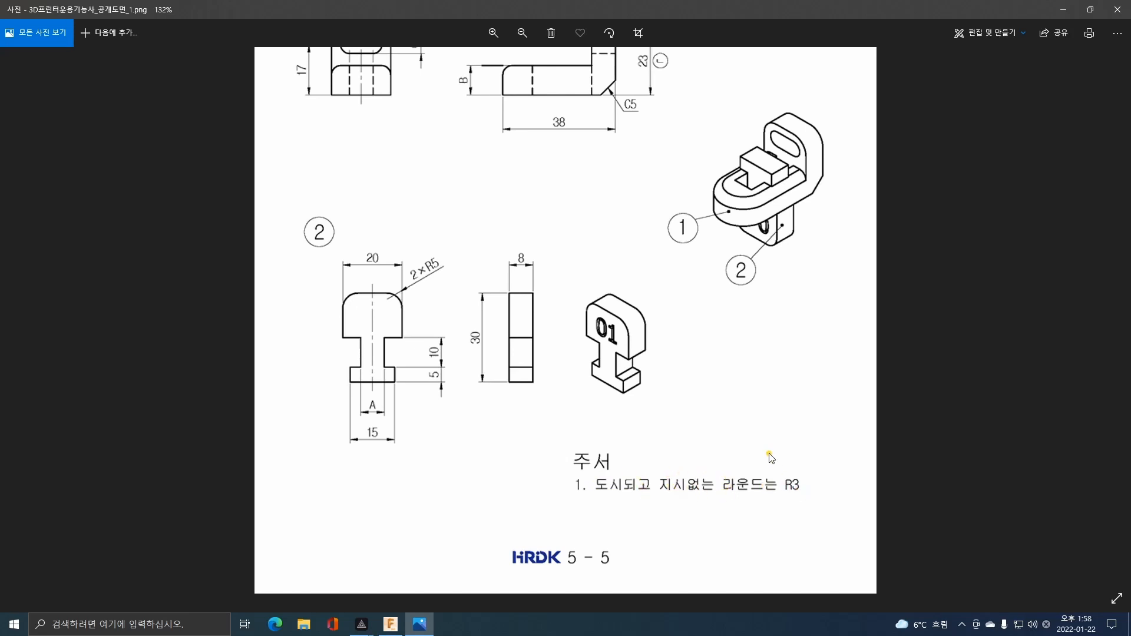
pyautogui.click(390, 624)
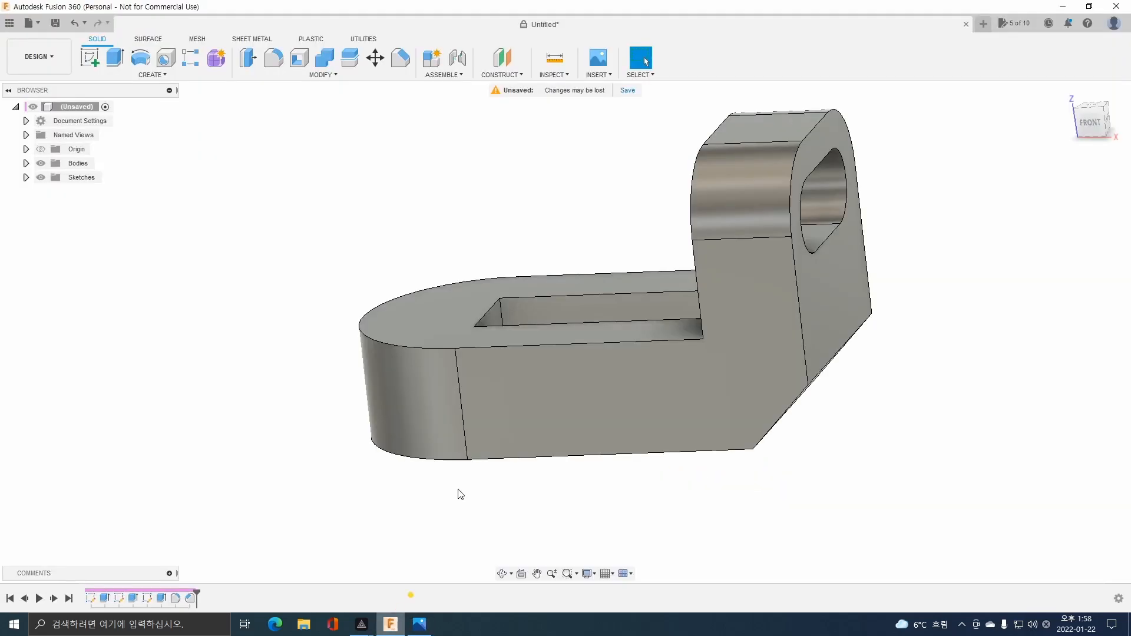
pyautogui.click(522, 344)
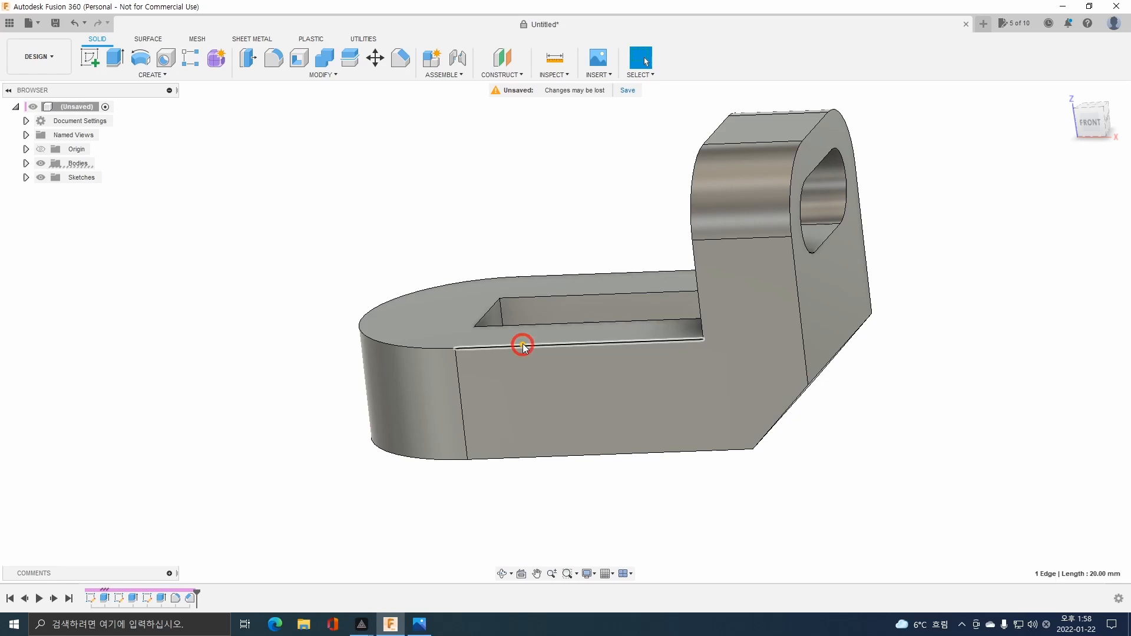
pyautogui.keyDown('ctrl'); pyautogui.click(389, 344); pyautogui.keyUp('ctrl')
pyautogui.keyDown('ctrl'); pyautogui.click(570, 273); pyautogui.keyUp('ctrl')
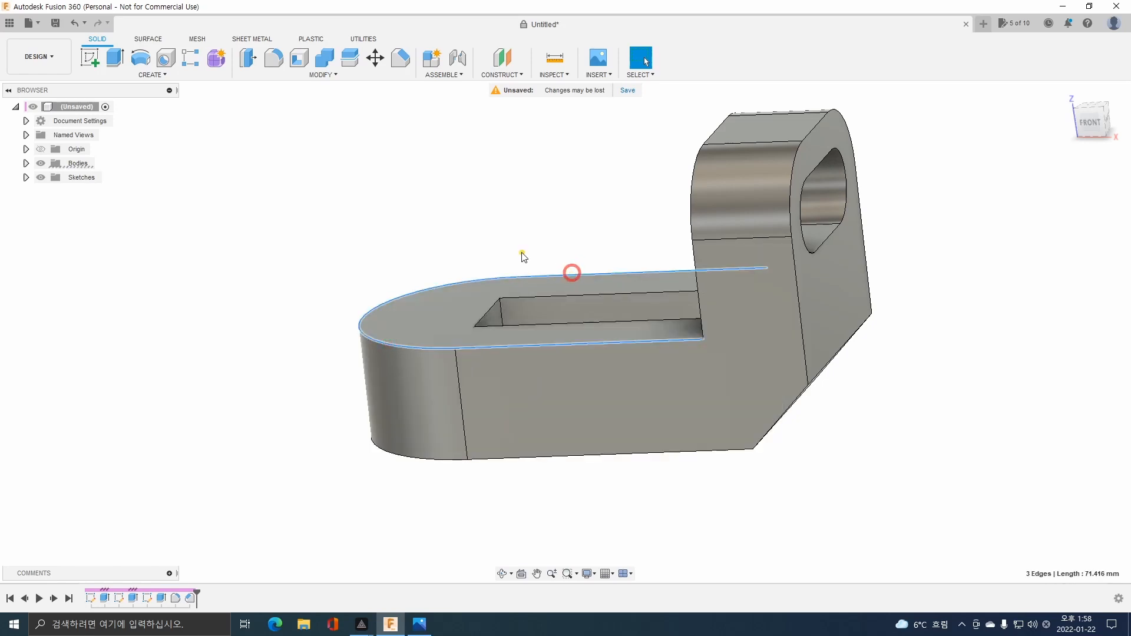
pyautogui.click(273, 59)
pyautogui.write('10')
pyautogui.press('Return')
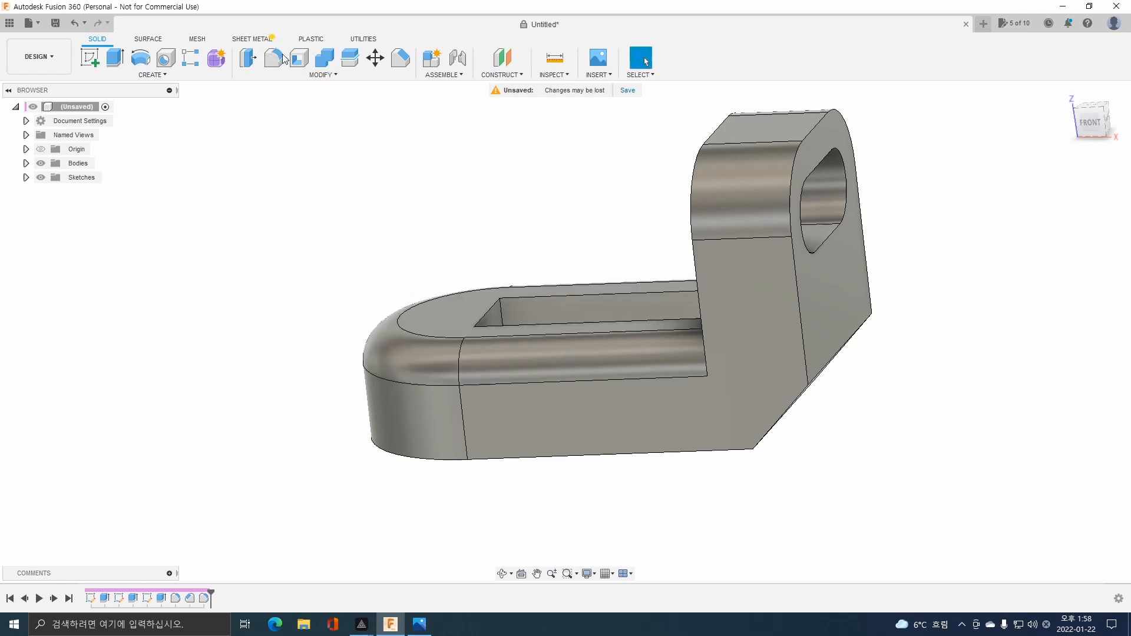
pyautogui.keyDown('shift'); pyautogui.moveTo(308, 357); pyautogui.dragTo(352, 368, button='middle'); pyautogui.keyUp('shift')
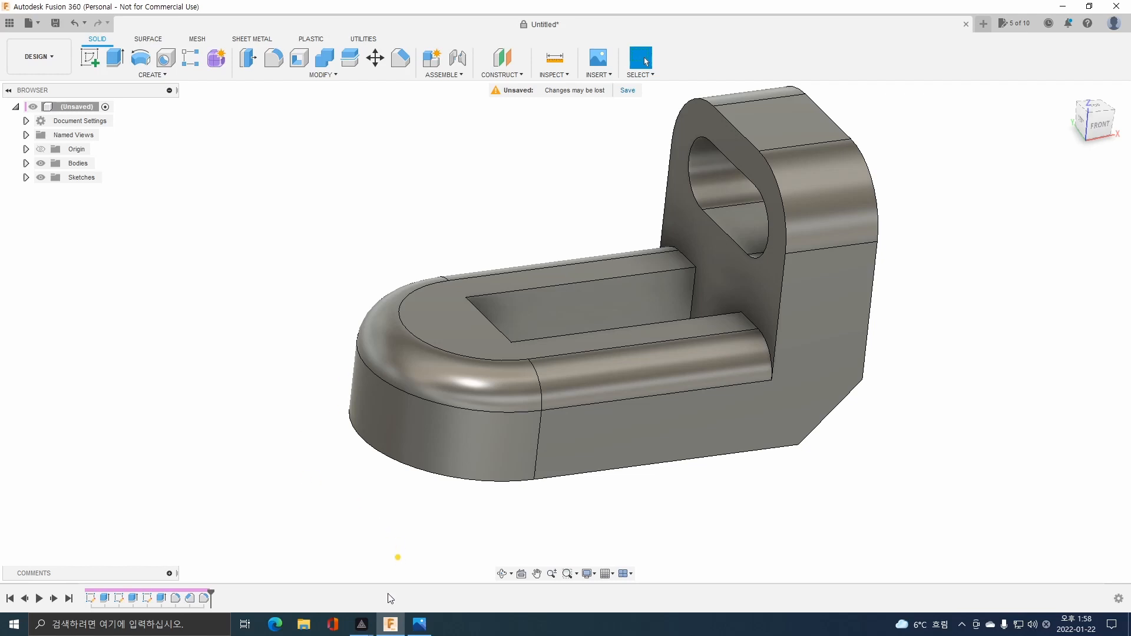
# Start a new sketch for part 2 on the vertical YZ origin plane.
pyautogui.click(419, 624)
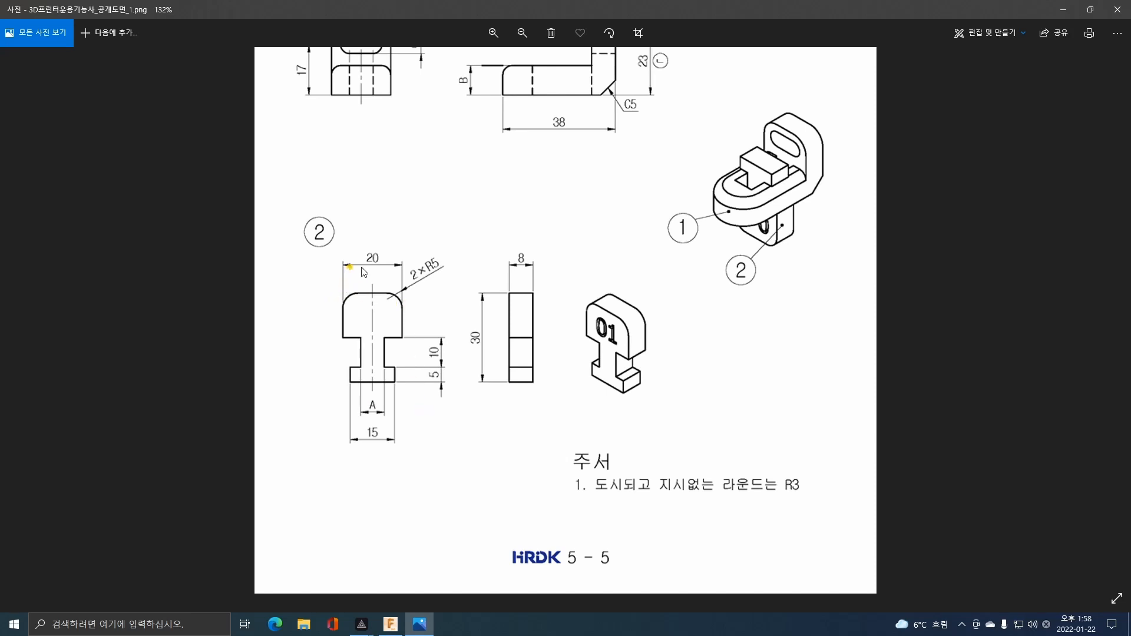
pyautogui.click(401, 628)
pyautogui.keyDown('shift'); pyautogui.moveTo(475, 457); pyautogui.dragTo(282, 263, button='middle'); pyautogui.keyUp('shift')
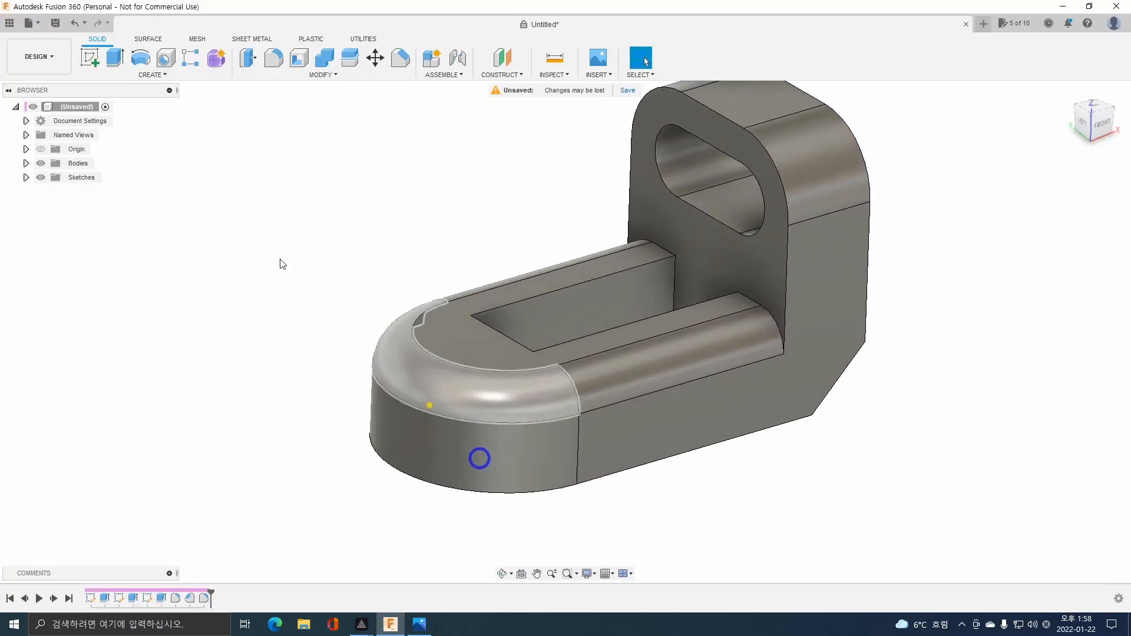
pyautogui.click(89, 57)
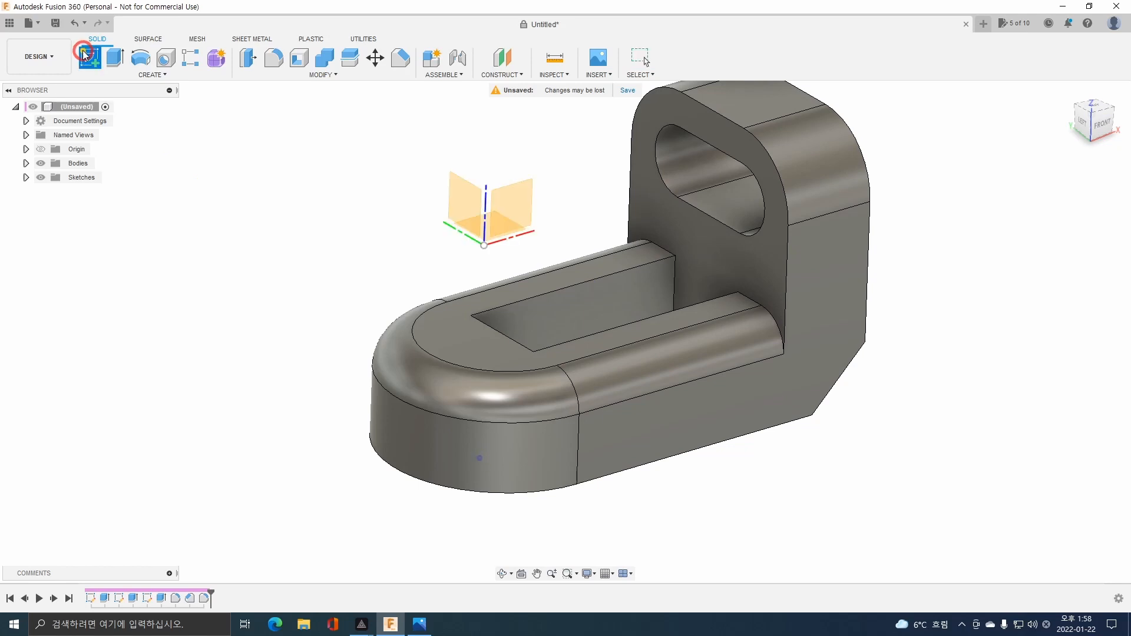
pyautogui.click(465, 199)
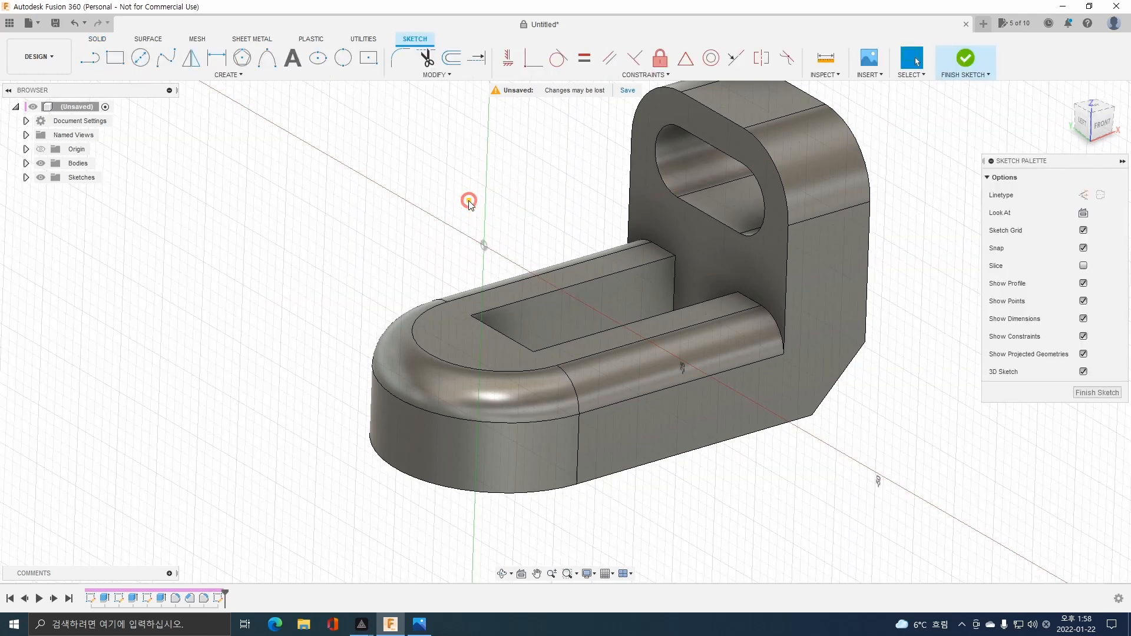
pyautogui.click(1081, 122)
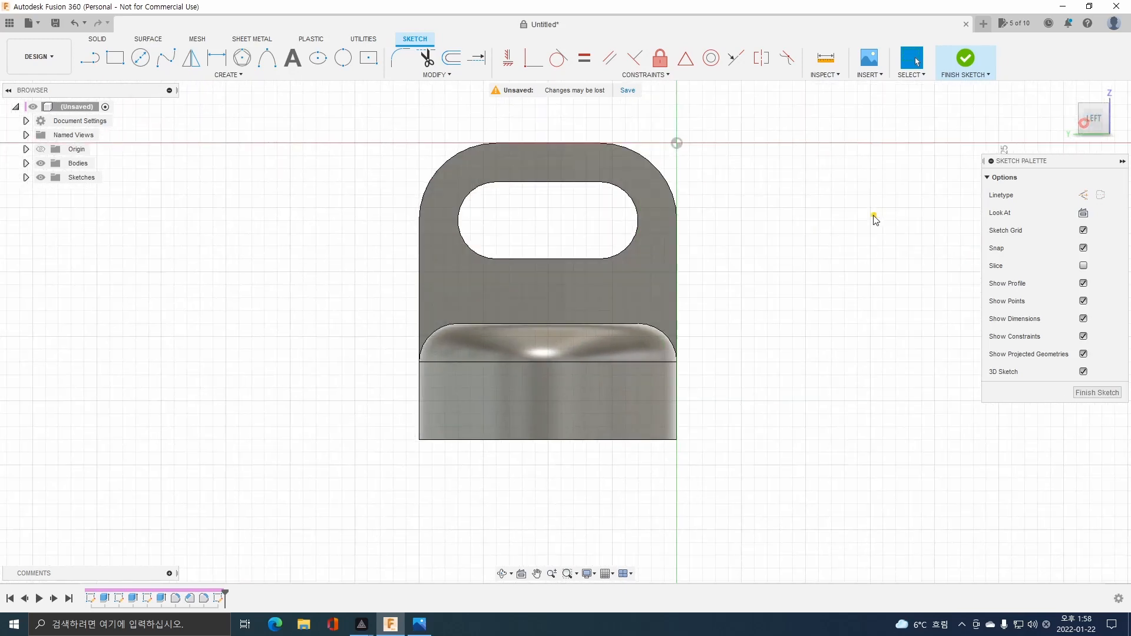
pyautogui.moveTo(874, 219); pyautogui.dragTo(544, 234, button='middle')
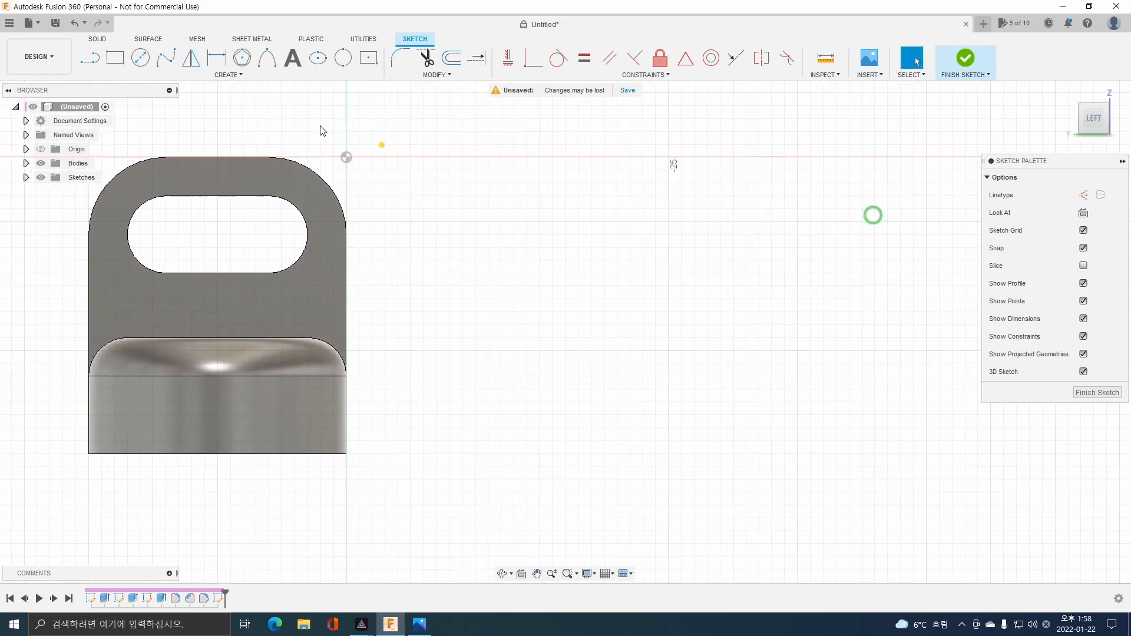
# Sketch a two-point rectangle 20 mm wide and 30 mm high in the empty space beside the bracket.
pyautogui.click(109, 57)
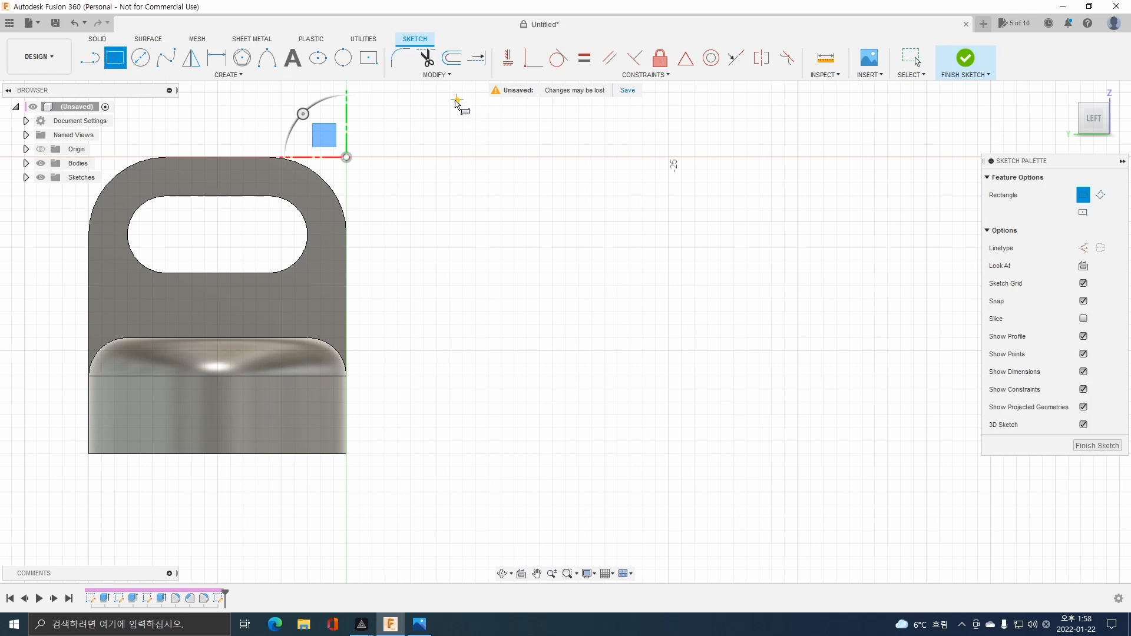
pyautogui.click(448, 105)
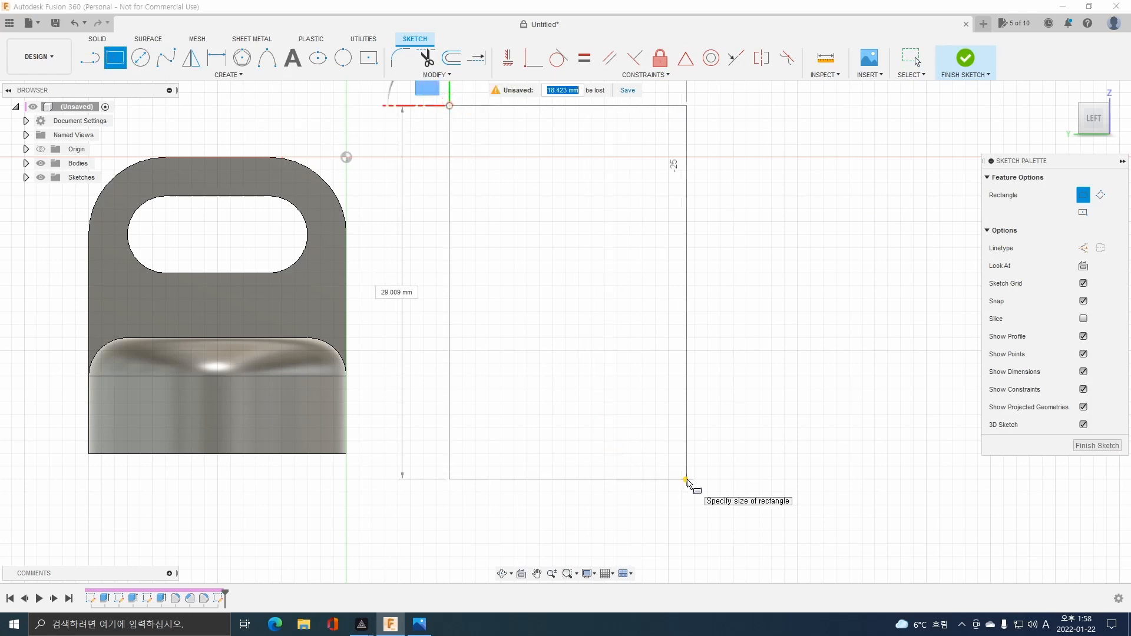
pyautogui.write('20')
pyautogui.press('Tab')
pyautogui.write('30')
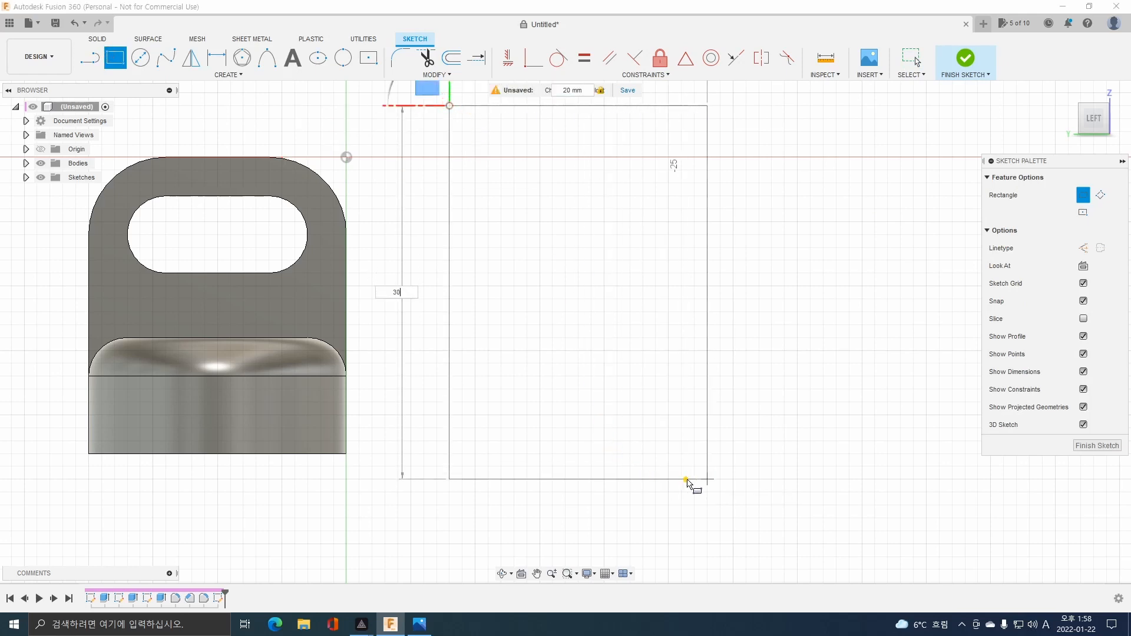
pyautogui.press('Return')
pyautogui.press('Escape')
pyautogui.scroll(1, 631, 268)
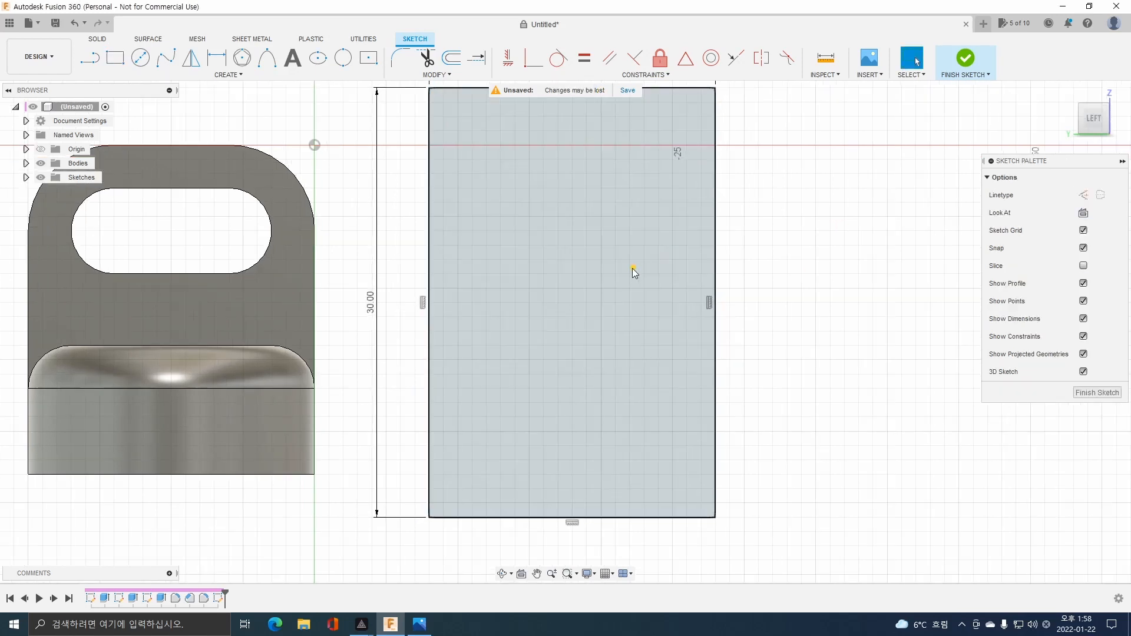
pyautogui.scroll(-3, 632, 266)
pyautogui.moveTo(616, 241); pyautogui.dragTo(550, 273, button='middle')
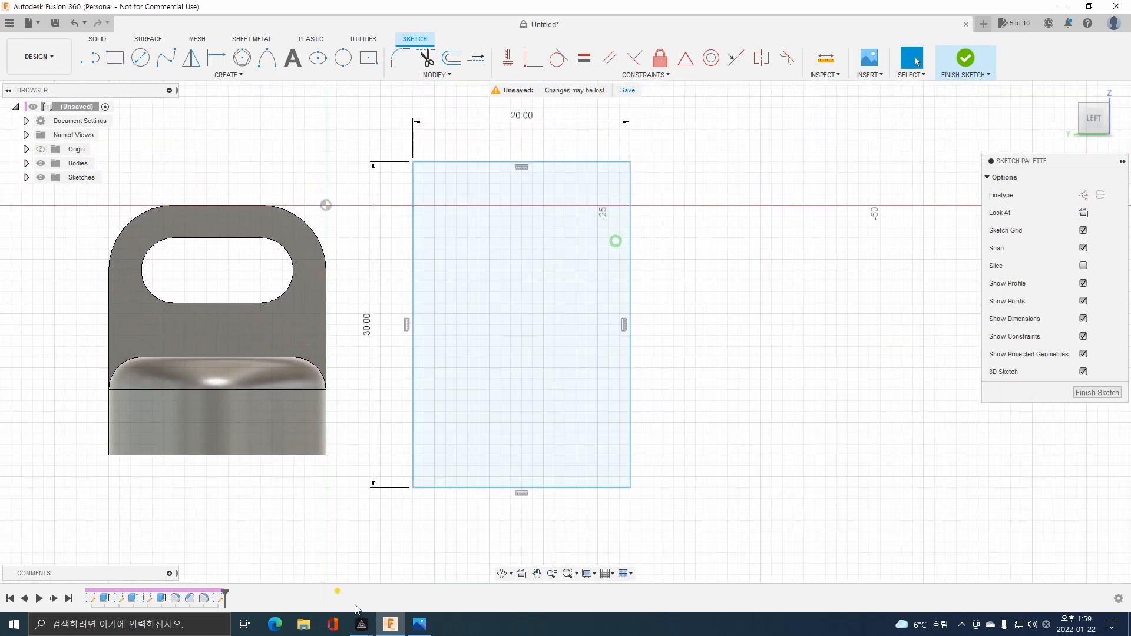
# Draw a vertical centre line through the 20 x 30 mm rectangle, extending slightly beyond its top and bottom sides.
pyautogui.click(418, 624)
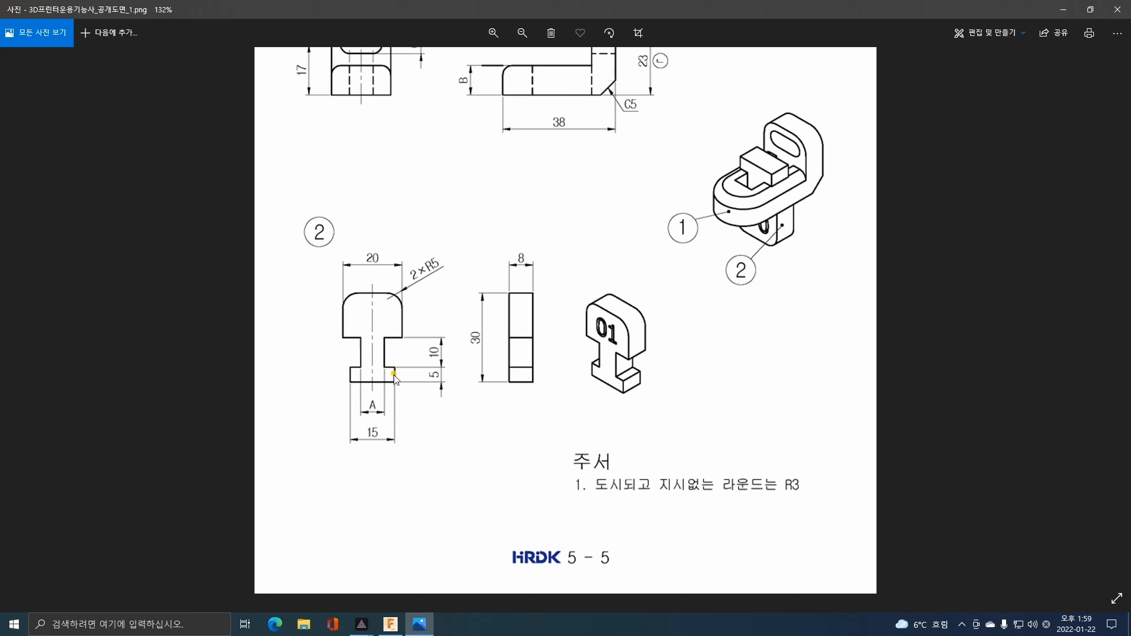
pyautogui.click(391, 622)
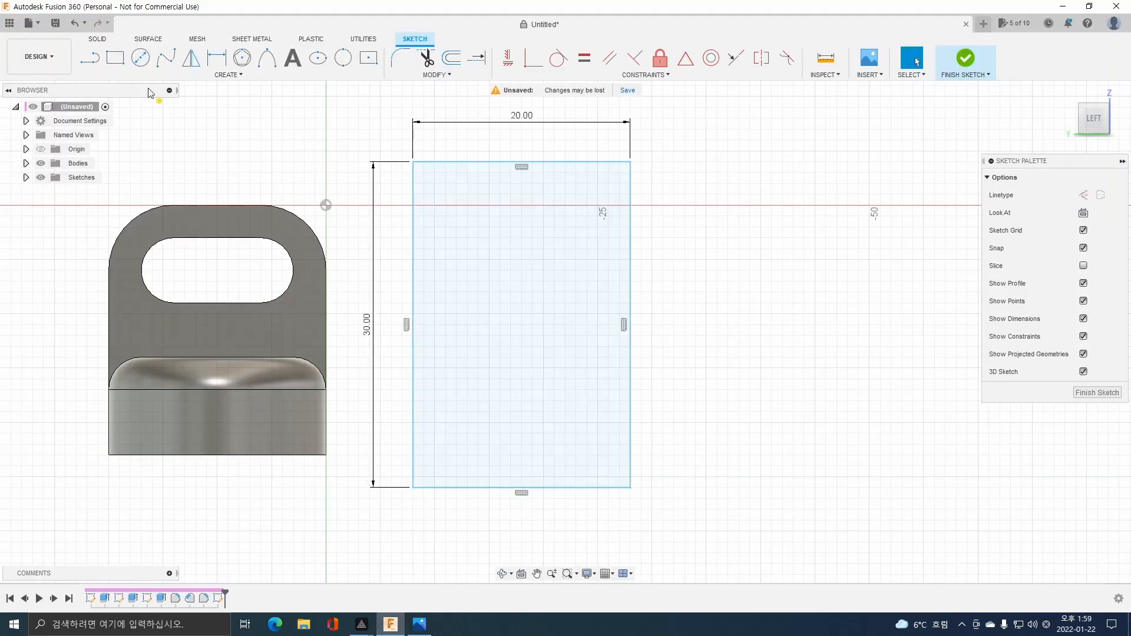
pyautogui.click(91, 58)
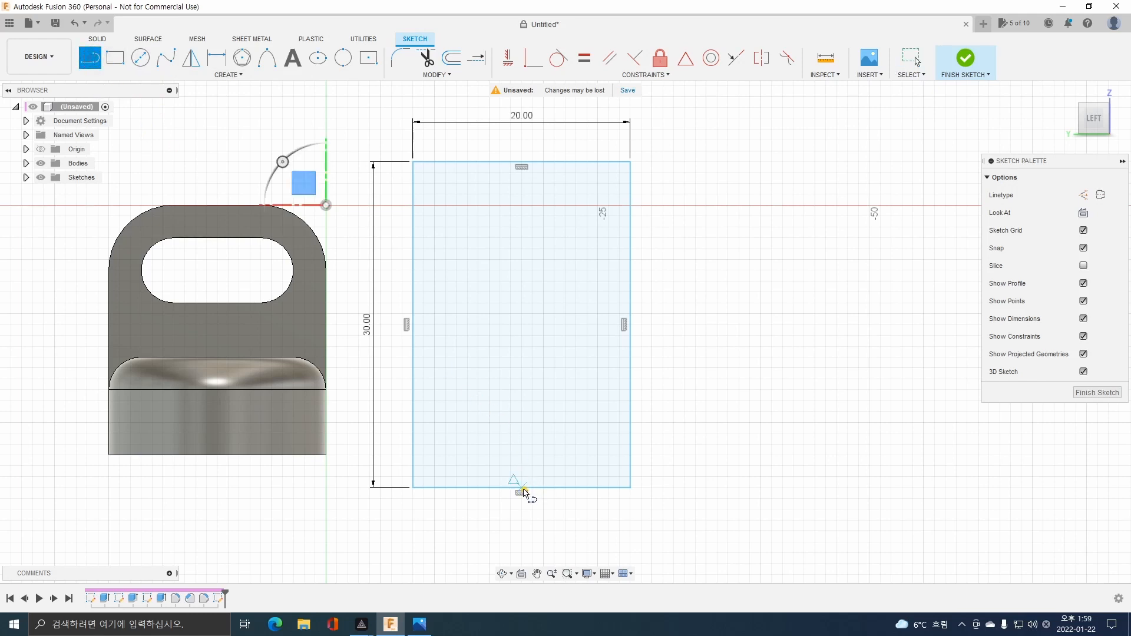
pyautogui.click(521, 504)
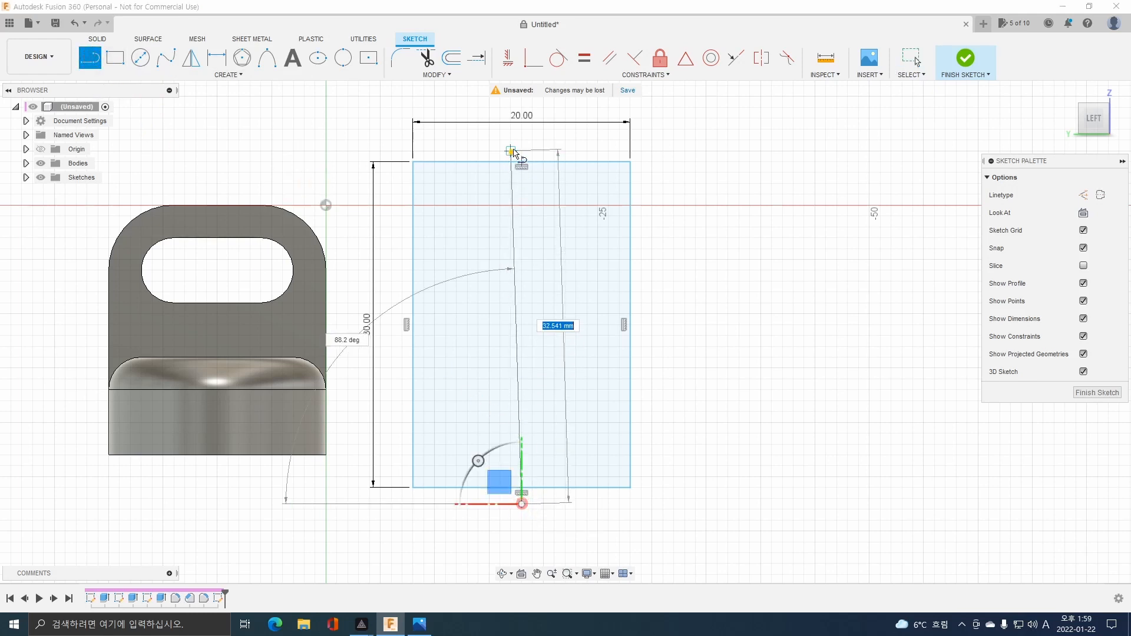
pyautogui.click(521, 140)
pyautogui.press('Escape')
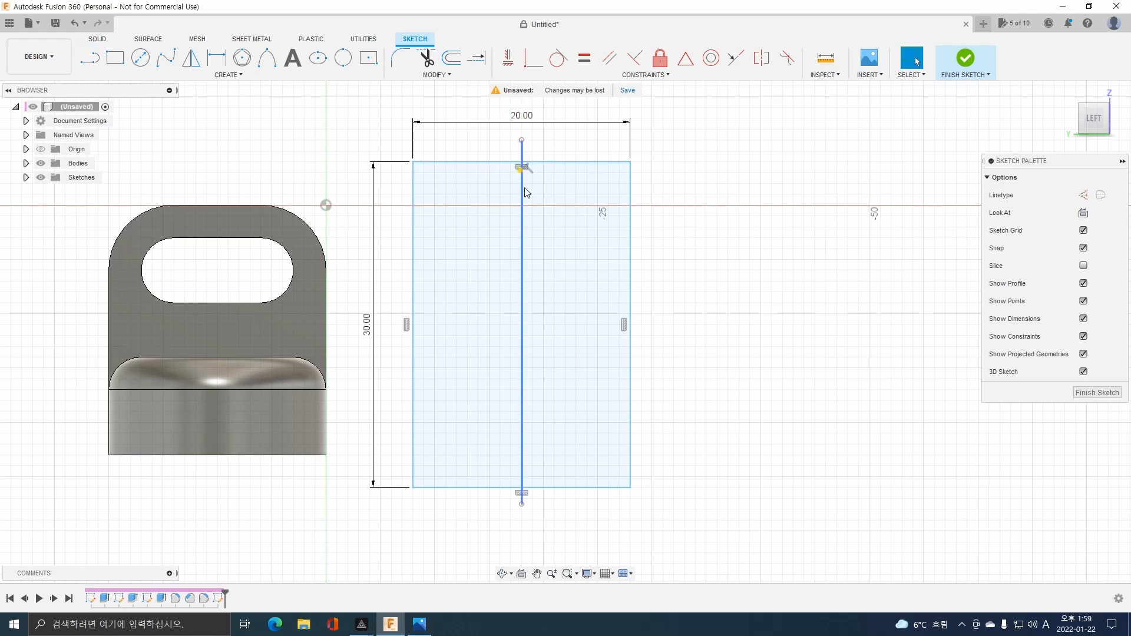
# Convert the vertical centre line through the 20 x 30 mm rectangle to construction geometry.
pyautogui.click(521, 211)
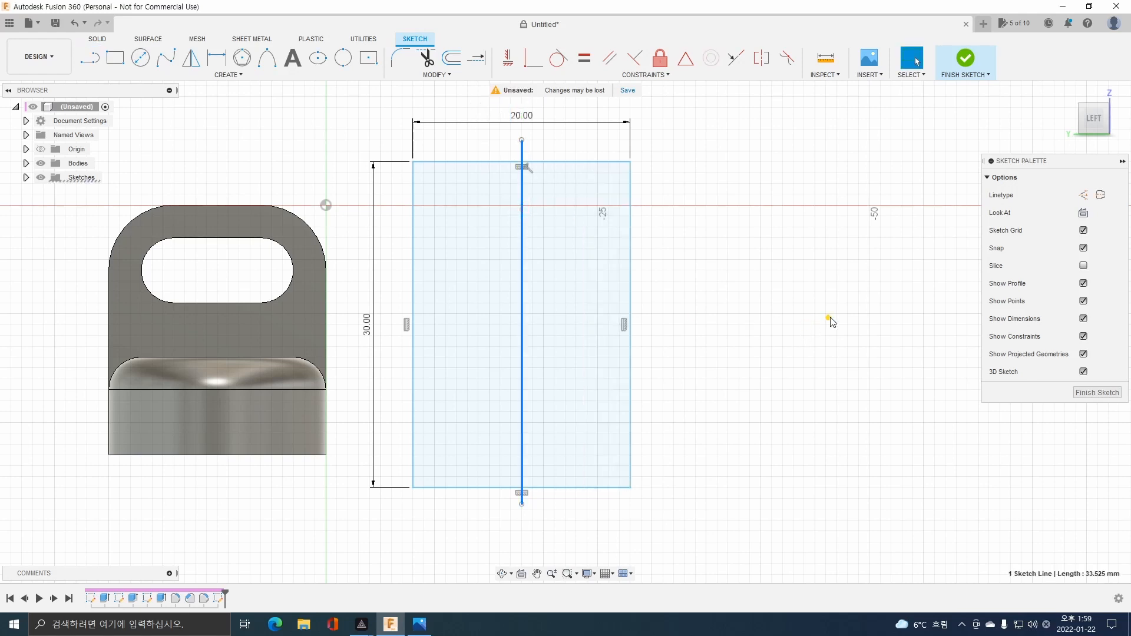
pyautogui.click(1091, 198)
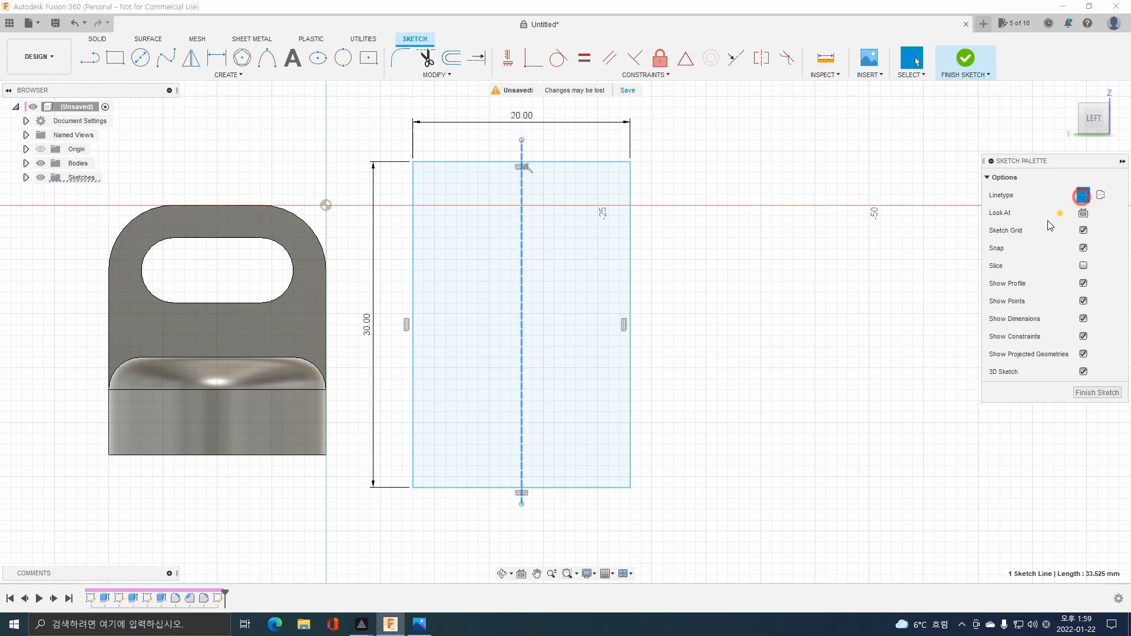
pyautogui.click(904, 281)
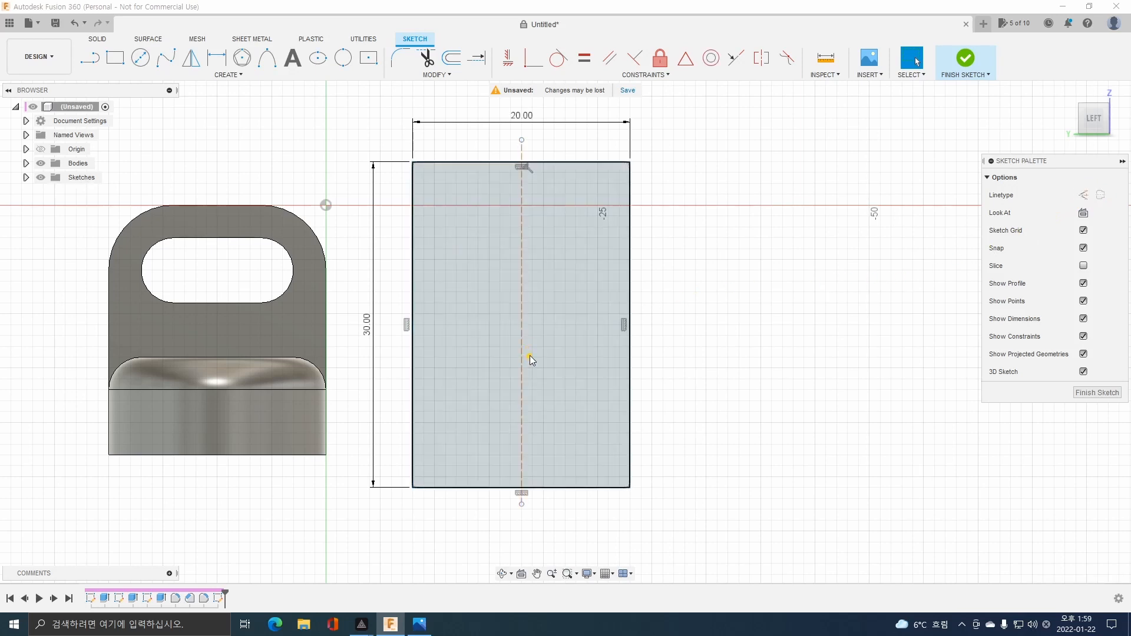
pyautogui.click(529, 355)
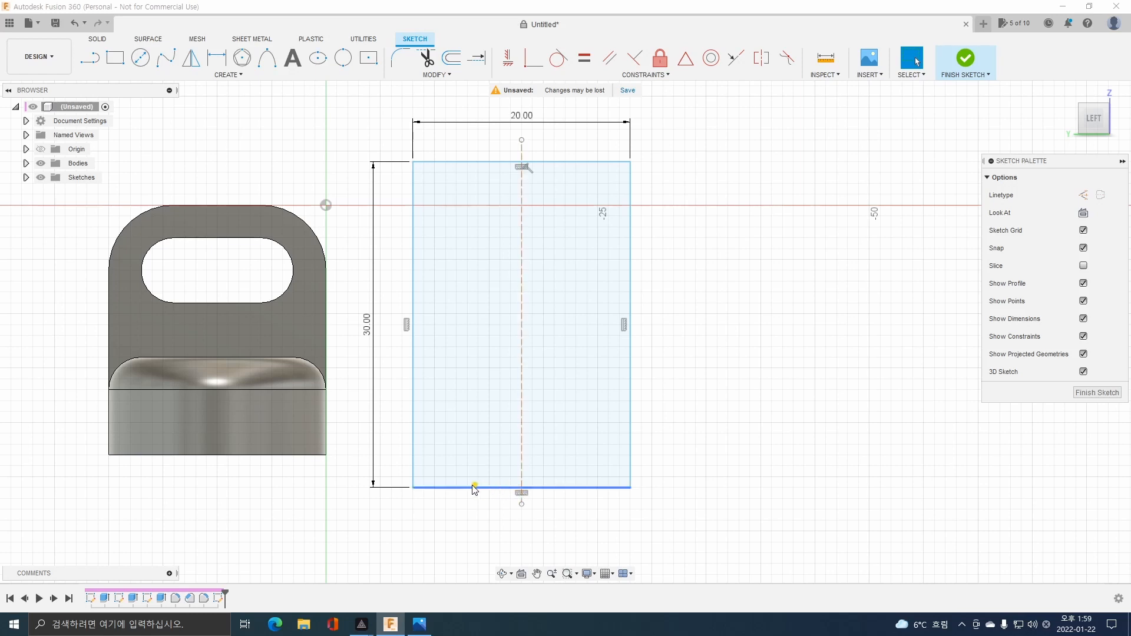
# Draw a 15 mm diameter circle centred where the centre line meets the rectangle's bottom side.
pyautogui.click(139, 59)
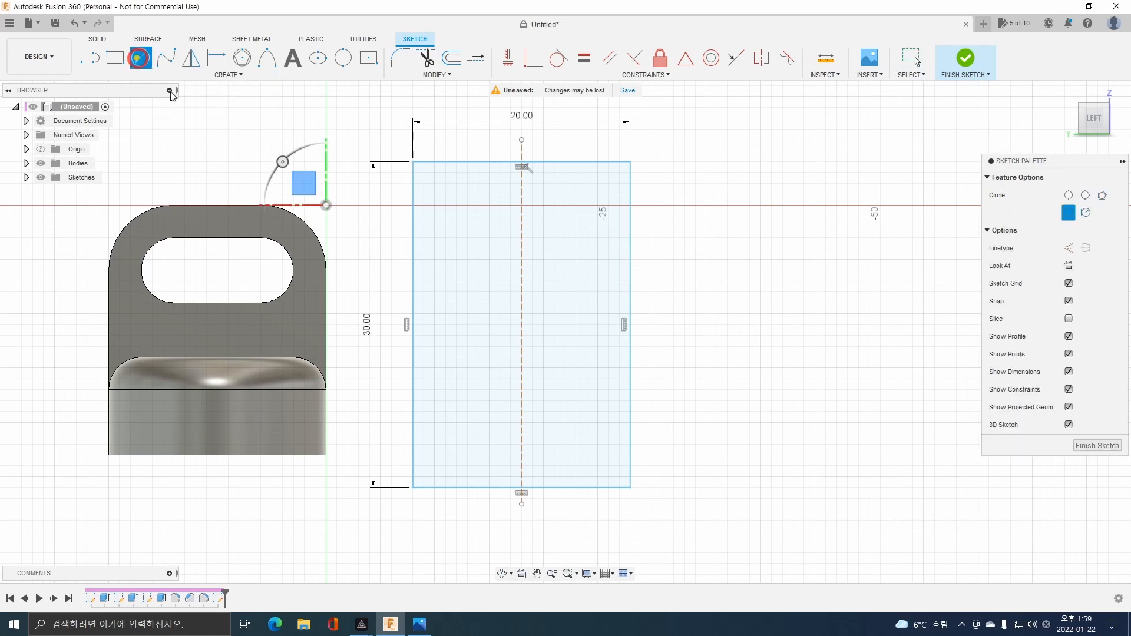
pyautogui.click(522, 487)
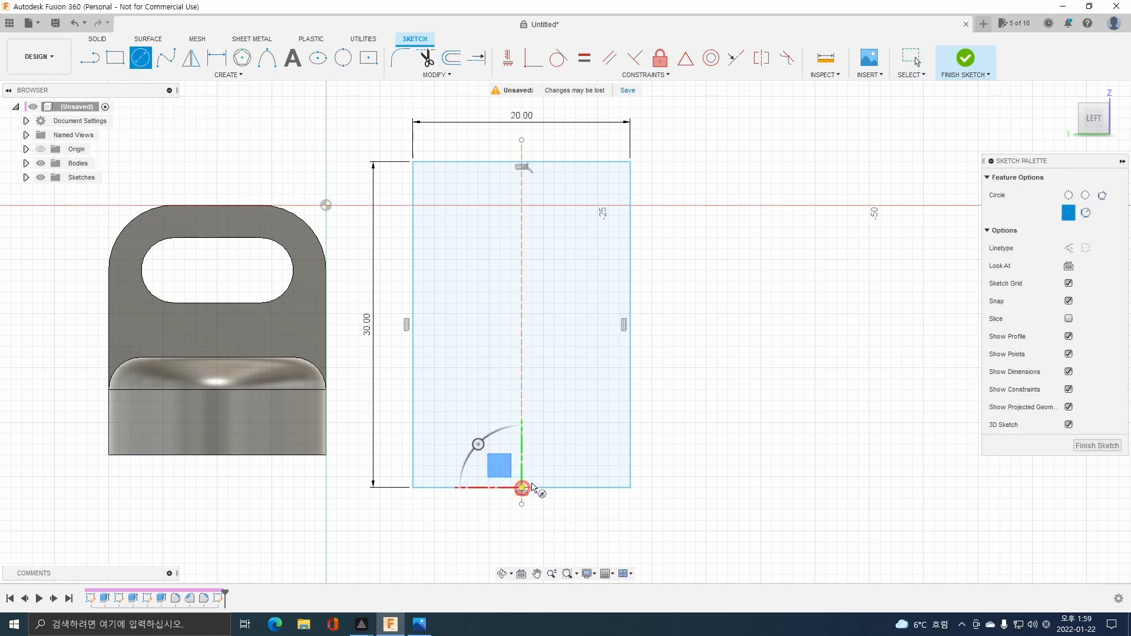
pyautogui.write('15')
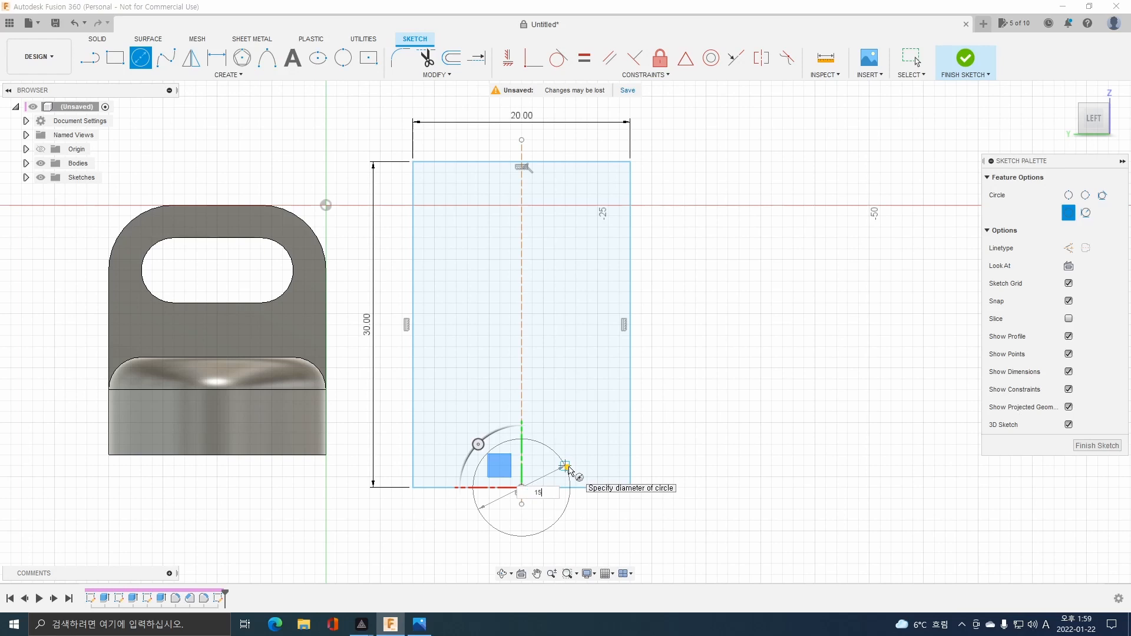
pyautogui.press('Return')
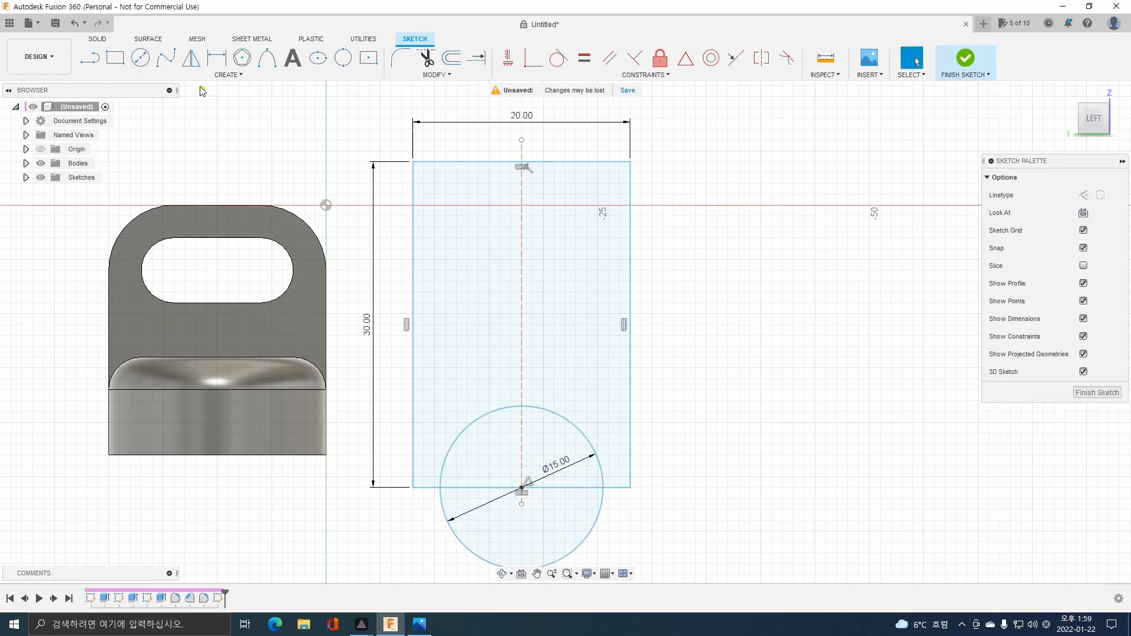
pyautogui.click(115, 57)
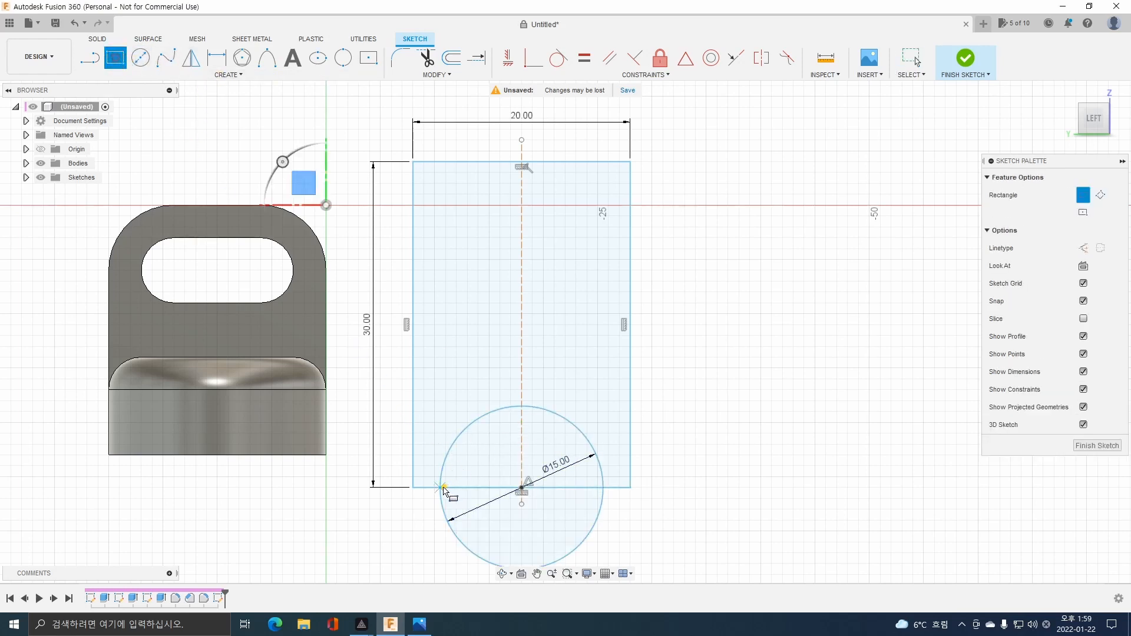
pyautogui.click(441, 488)
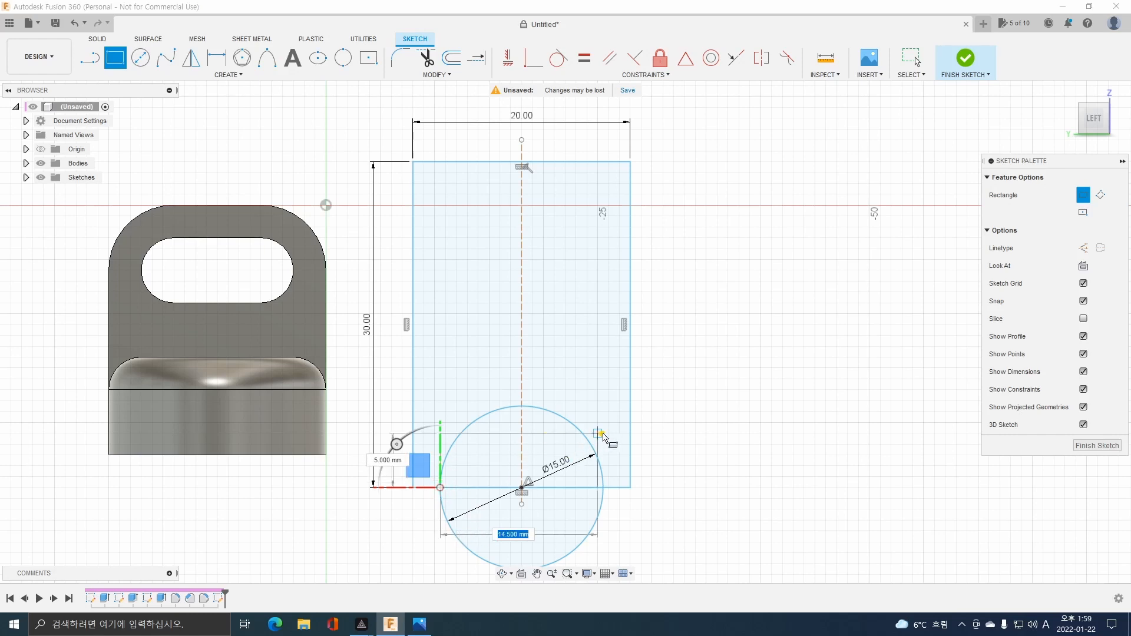
pyautogui.write('5')
pyautogui.press('Tab')
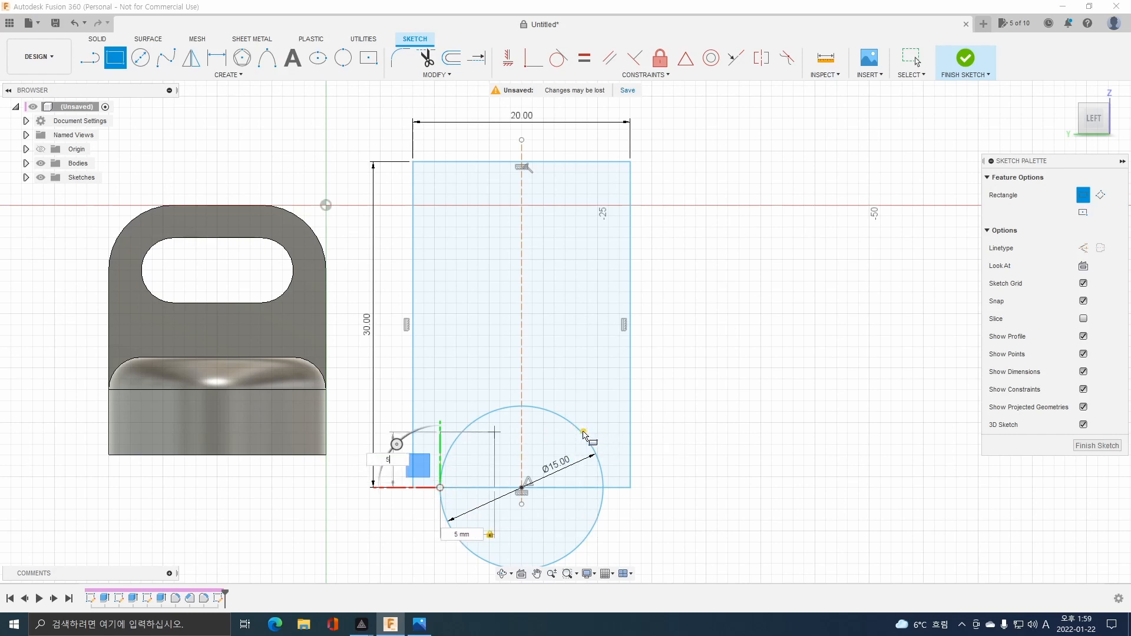
pyautogui.write('5')
pyautogui.press('Return')
pyautogui.press('Escape')
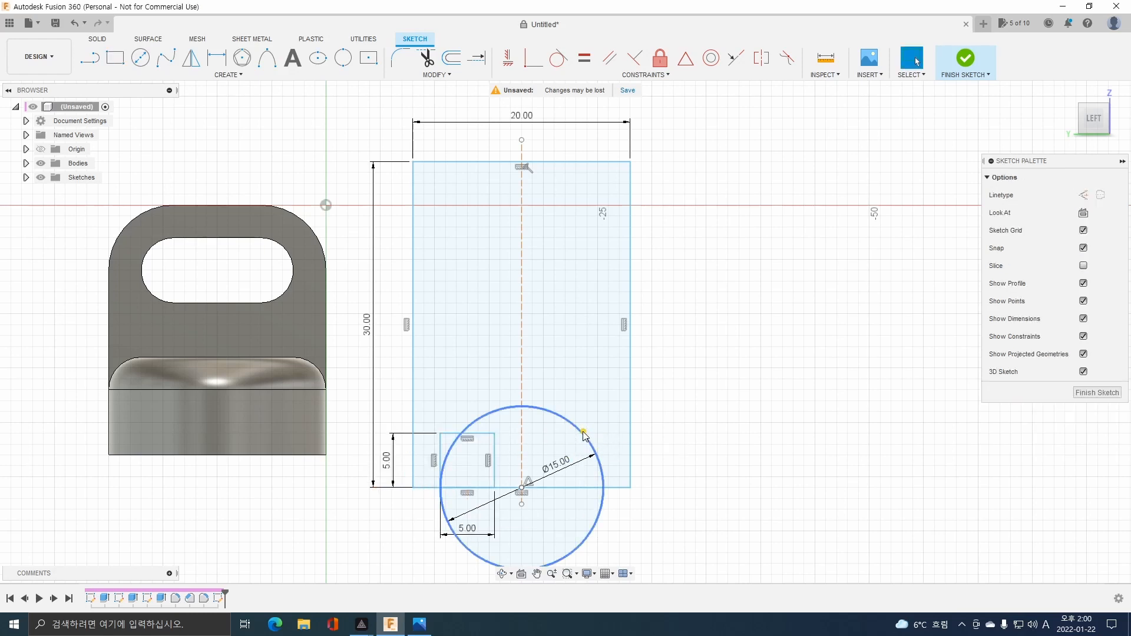
pyautogui.hotkey('ctrl', 'z')
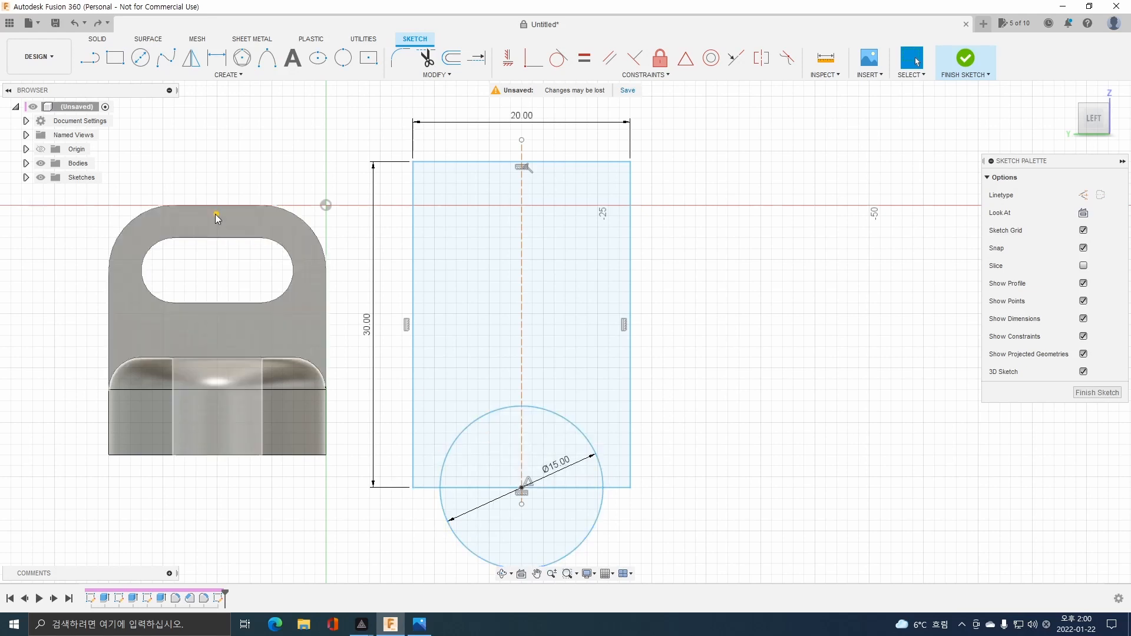
# Sketch a 15 x 5 mm rectangle upward from the 15 mm circle's left intersection with the bottom side, and delete the helper circle.
pyautogui.press('r')
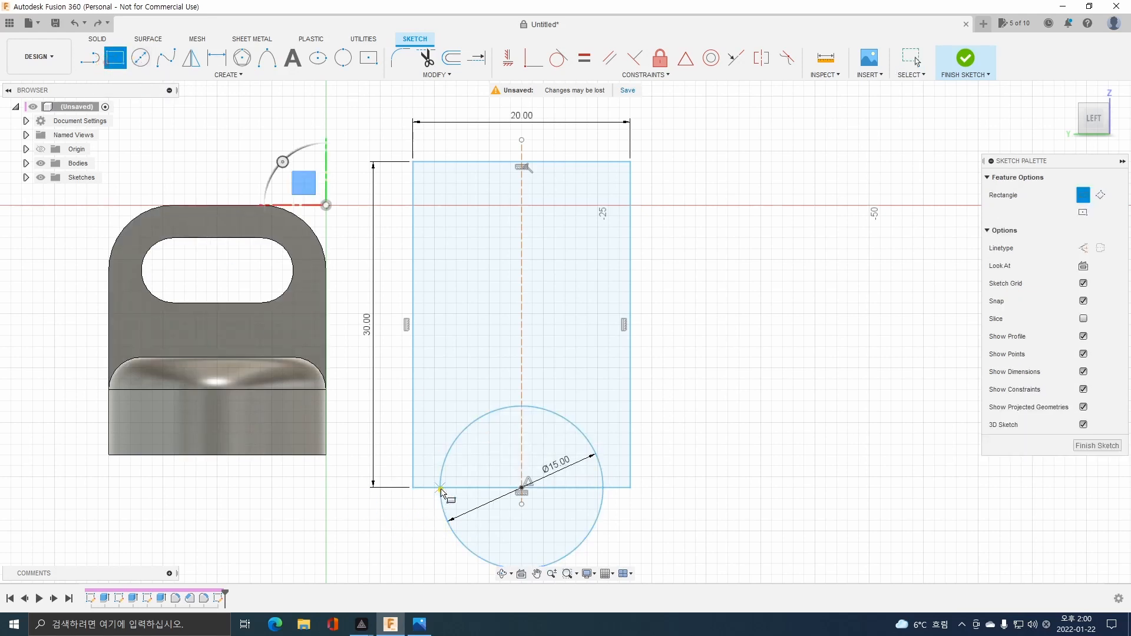
pyautogui.click(441, 487)
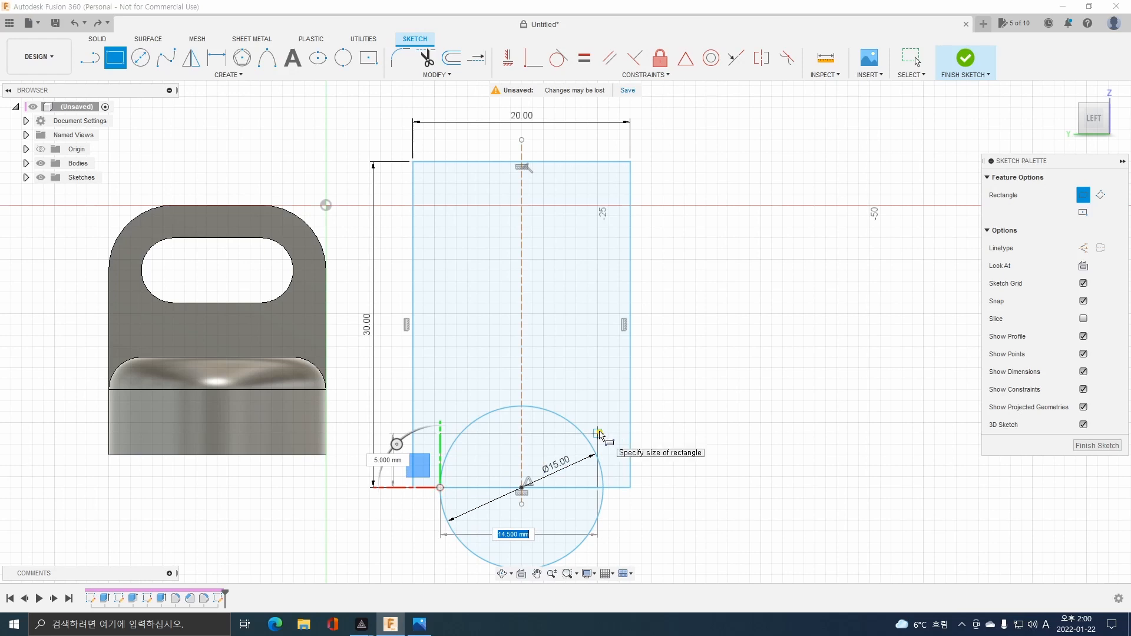
pyautogui.write('15')
pyautogui.press('Tab')
pyautogui.write('5')
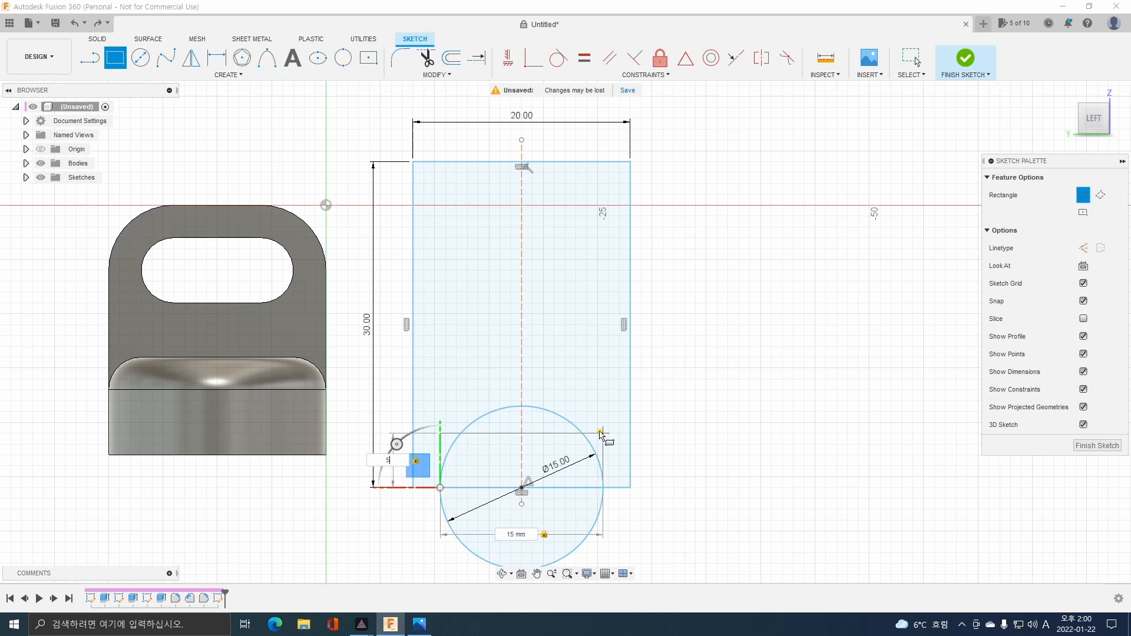
pyautogui.press('Return')
pyautogui.press('Escape')
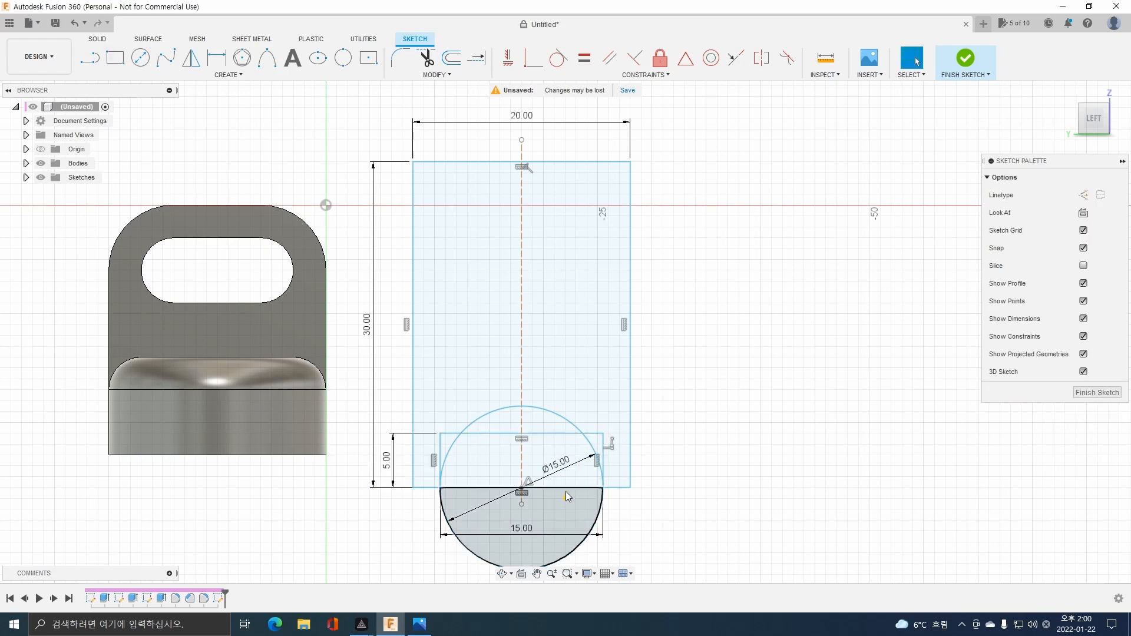
pyautogui.click(558, 419)
pyautogui.press('Delete')
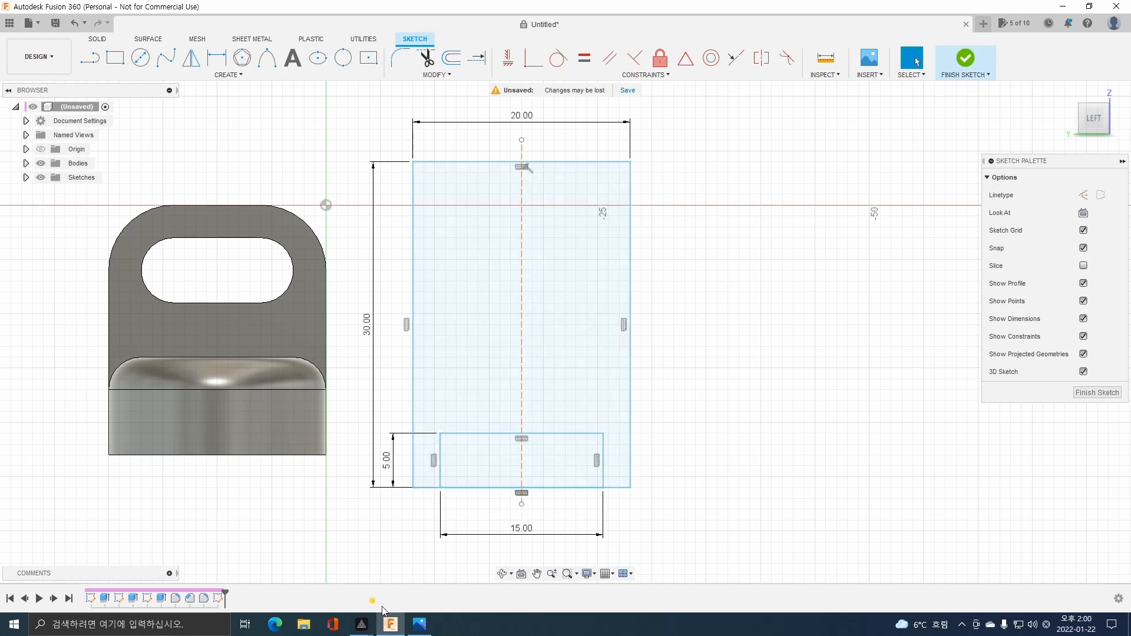
# Check part 2 in the exam drawing image, and draw a 7 mm diameter circle centred on the 15 x 5 mm rectangle's top side.
pyautogui.click(420, 624)
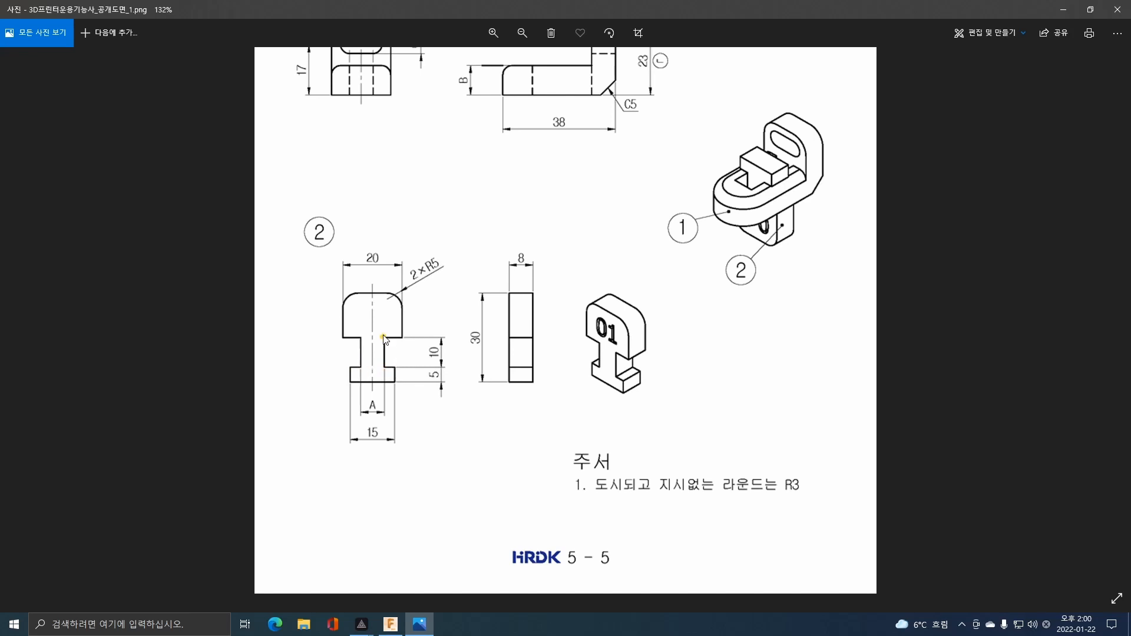
pyautogui.moveTo(516, 218); pyautogui.dragTo(513, 363)
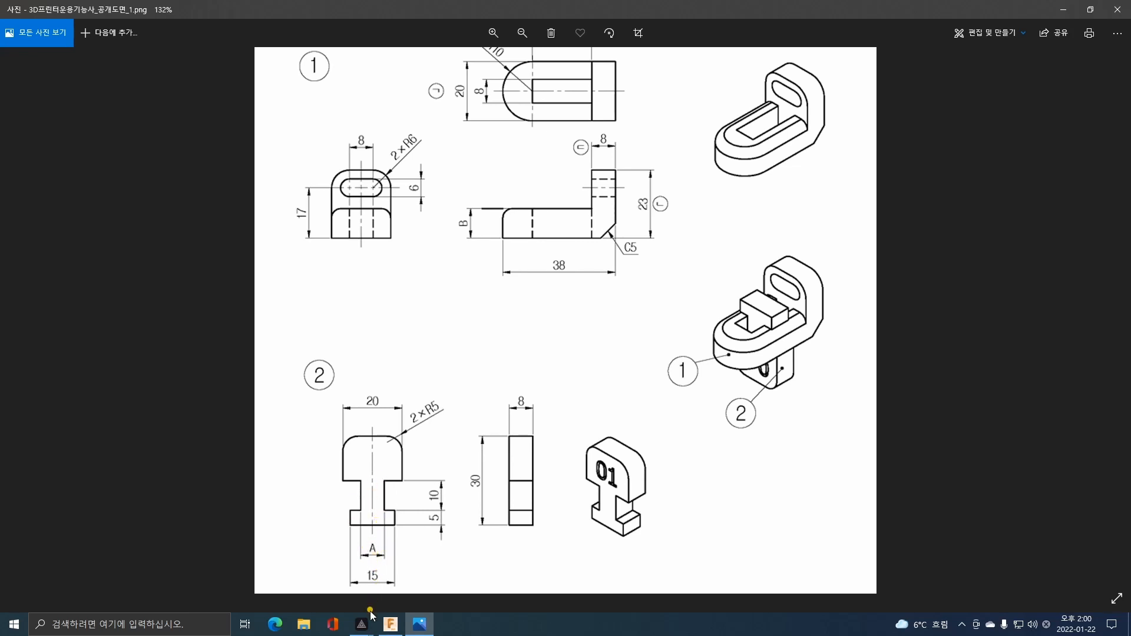
pyautogui.click(390, 624)
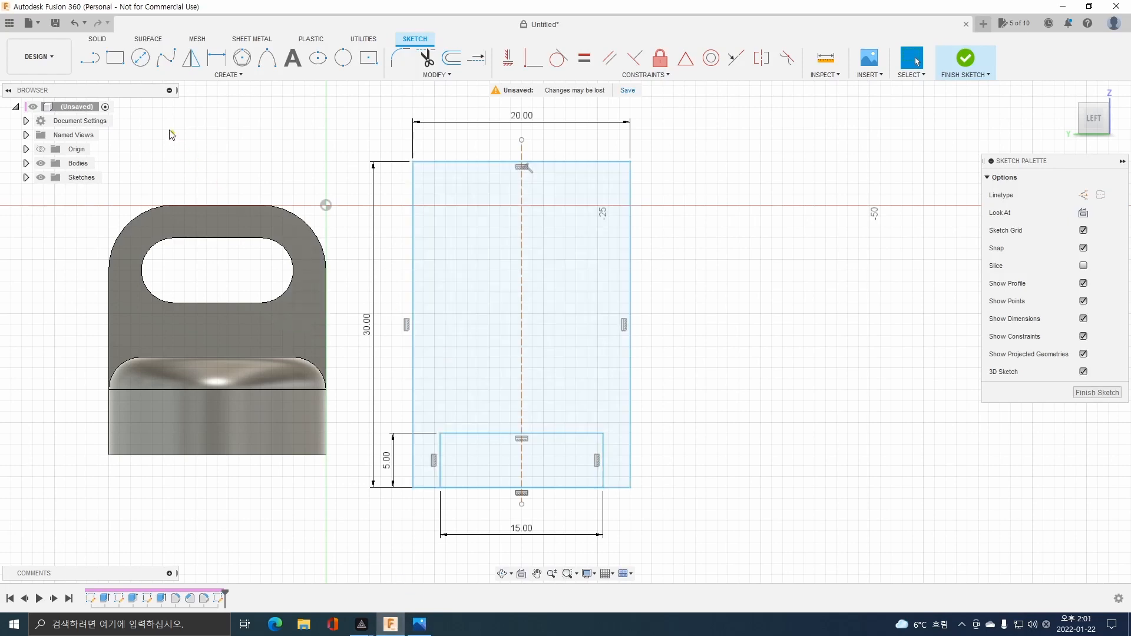
pyautogui.click(140, 58)
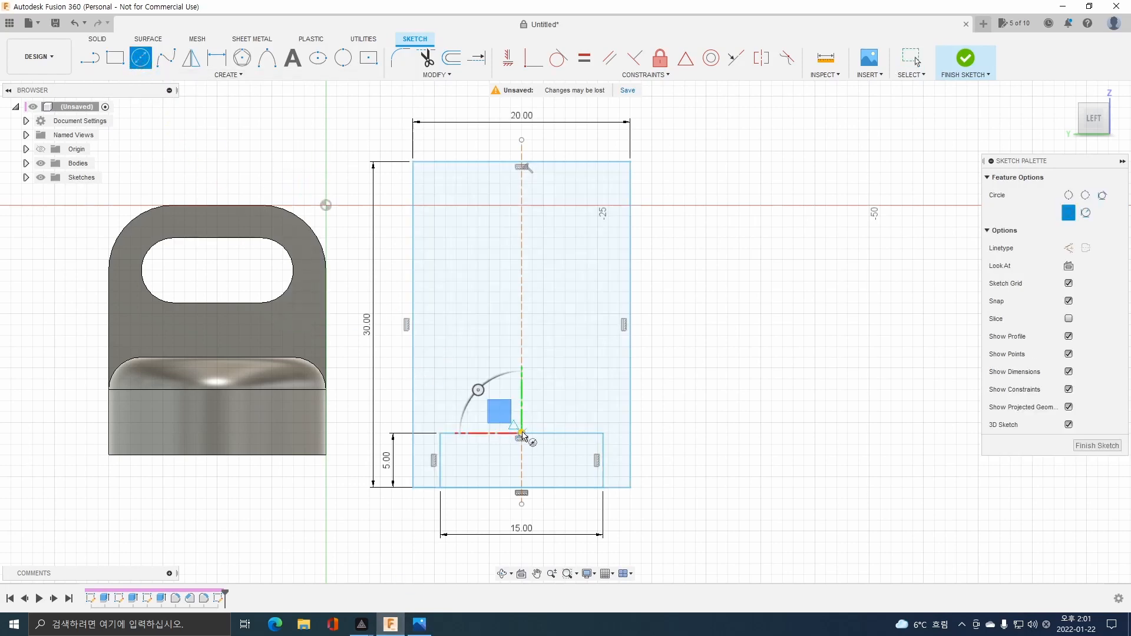
pyautogui.click(521, 434)
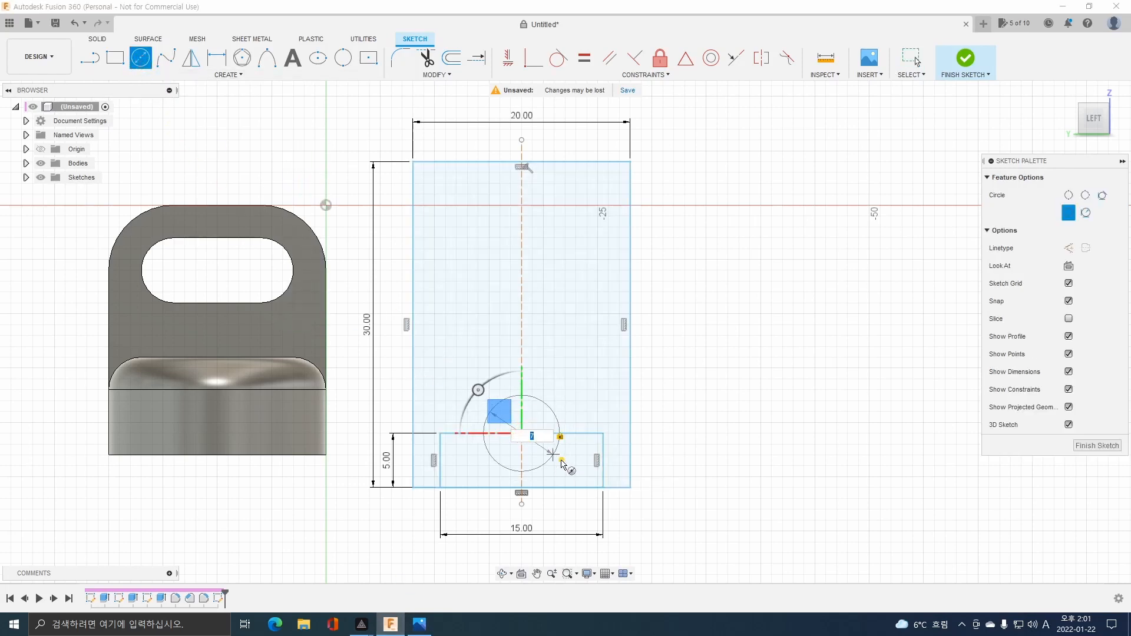
pyautogui.press('Return')
# Sketch the neck as a rectangle 7 mm wide and 10 mm high, starting at the 7 mm circle's left intersection with the foot's top side.
pyautogui.press('r')
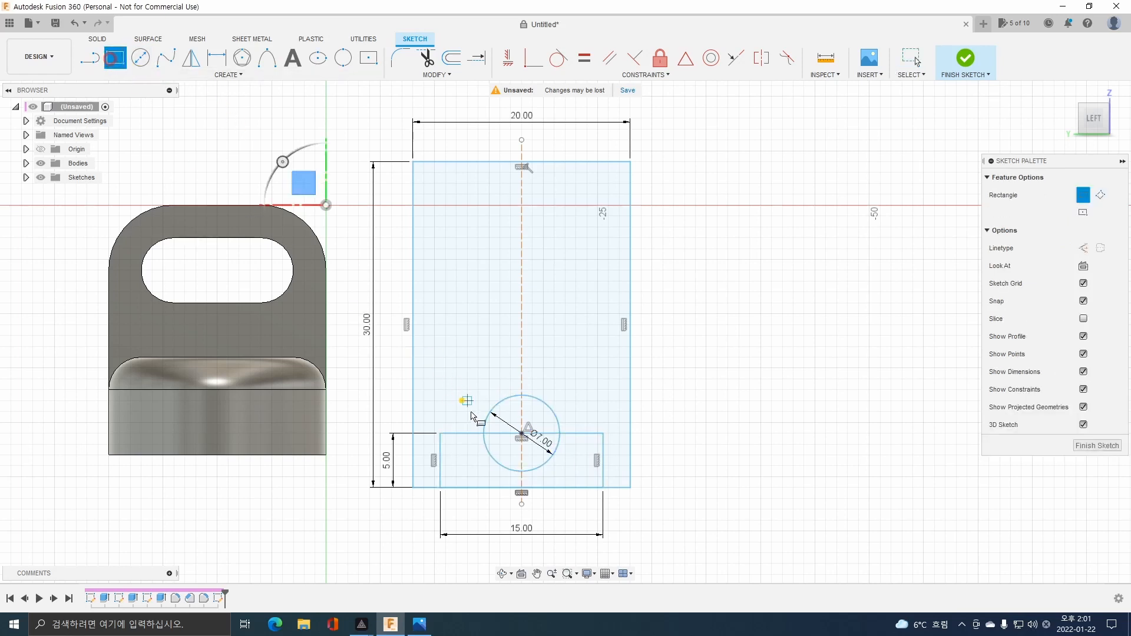
pyautogui.click(483, 433)
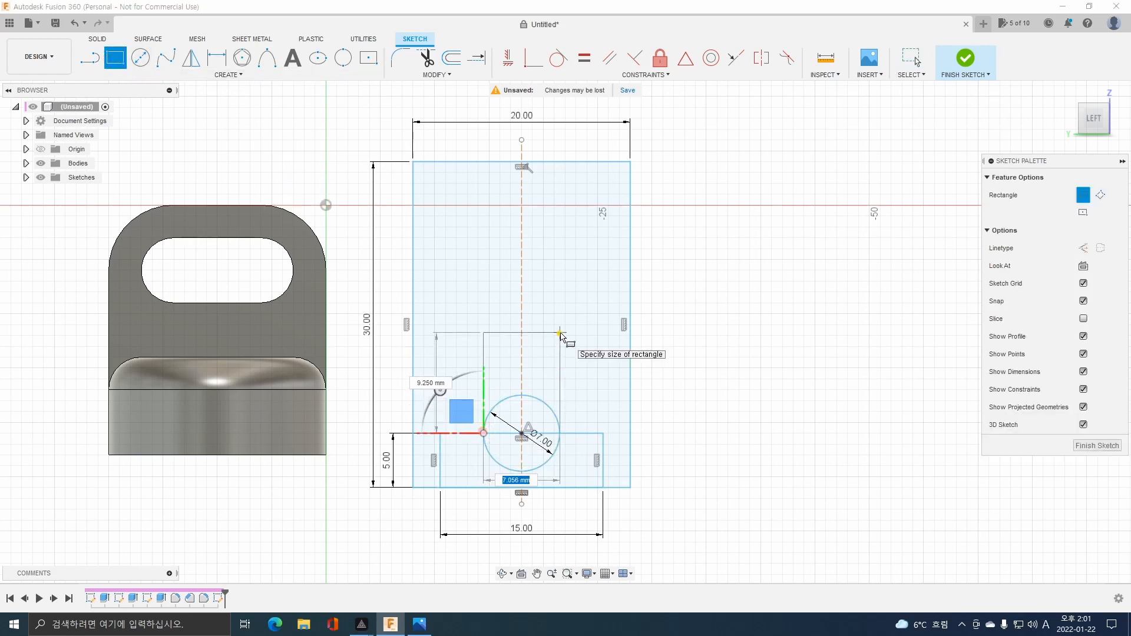
pyautogui.write('7')
pyautogui.press('Tab')
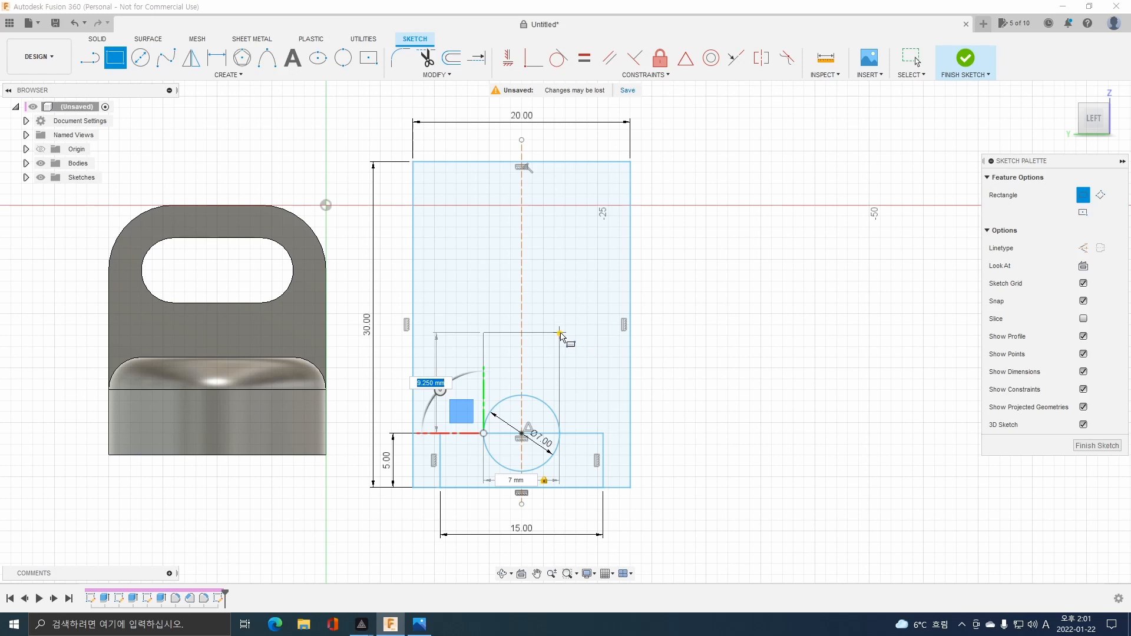
pyautogui.write('10')
pyautogui.press('Return')
pyautogui.press('Escape')
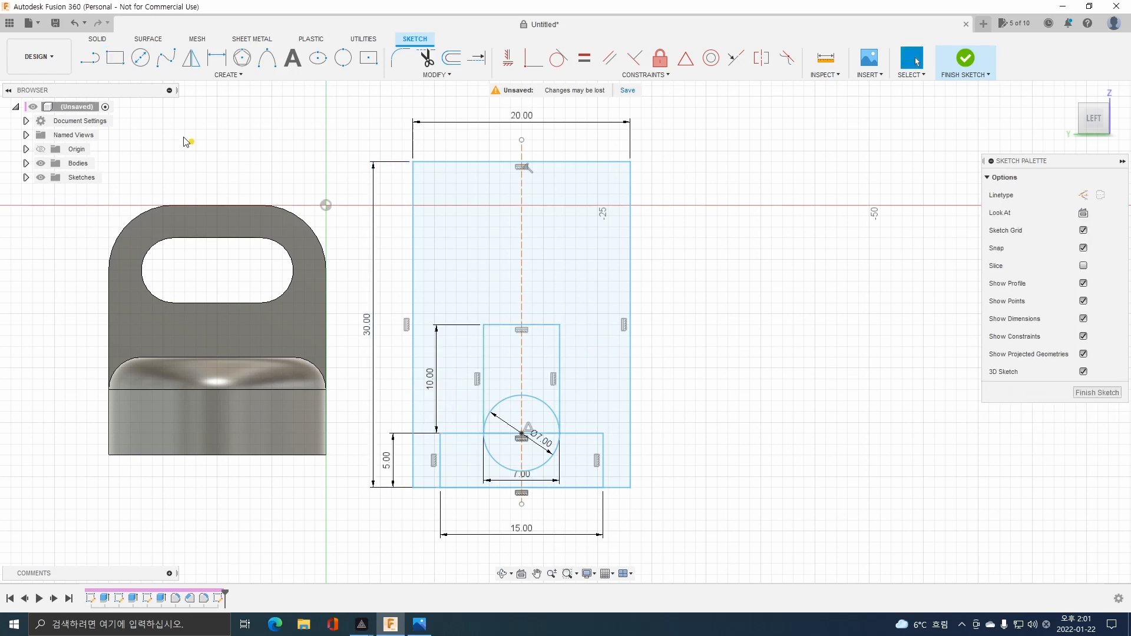
# Draw two horizontal lines outward from the neck's upper corners, each extending slightly past the outer rectangle's side.
pyautogui.click(100, 65)
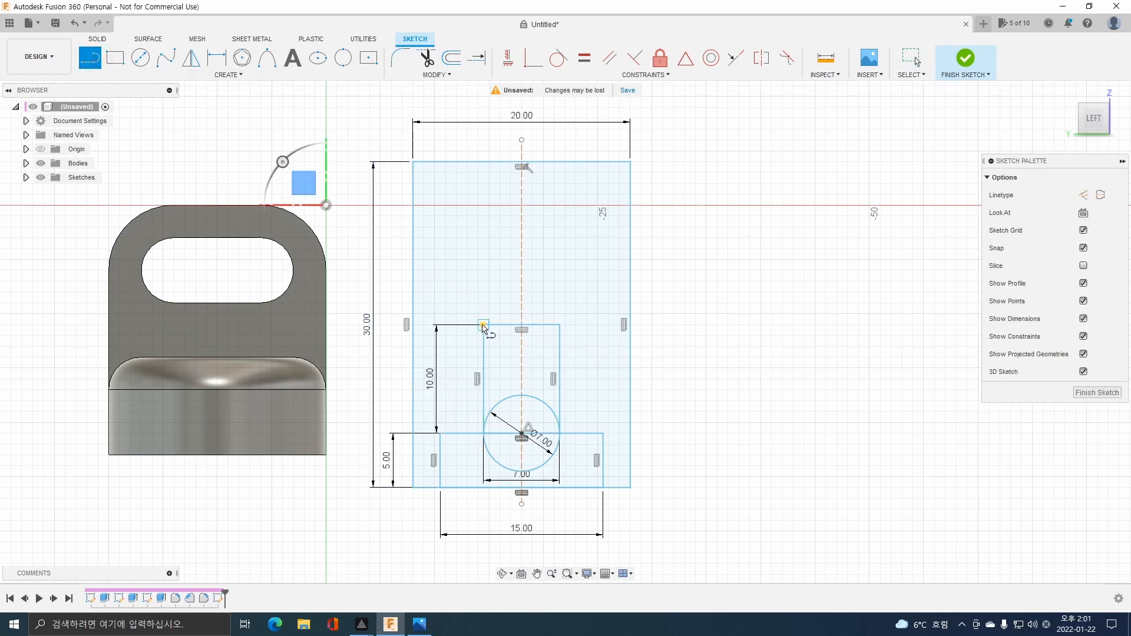
pyautogui.click(483, 323)
pyautogui.click(393, 323)
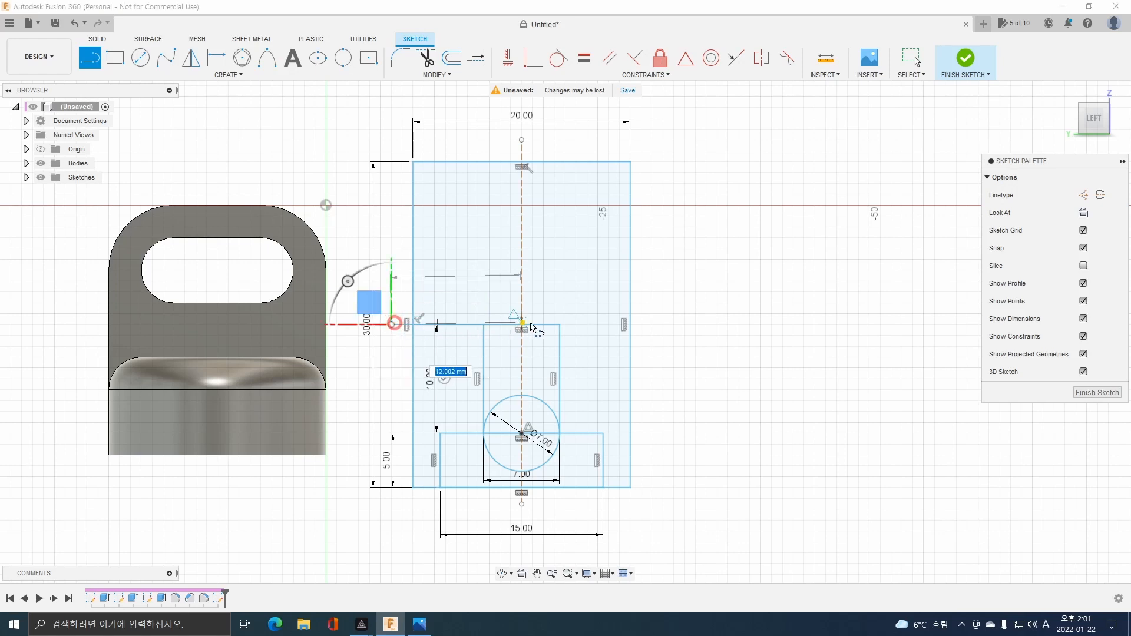
pyautogui.click(90, 61)
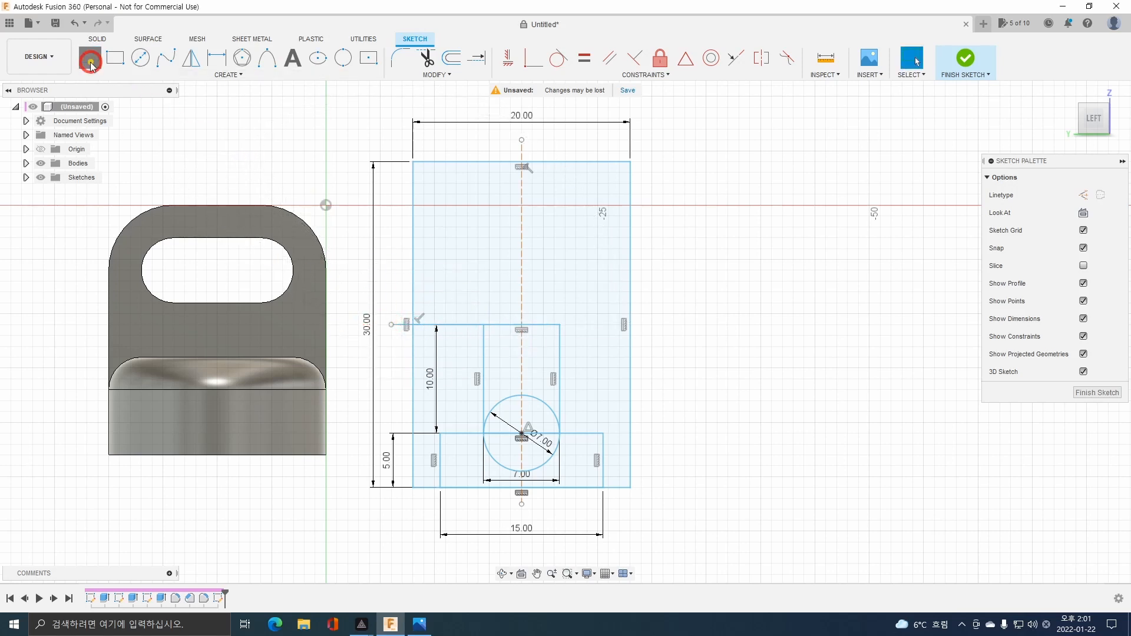
pyautogui.click(559, 324)
pyautogui.click(658, 325)
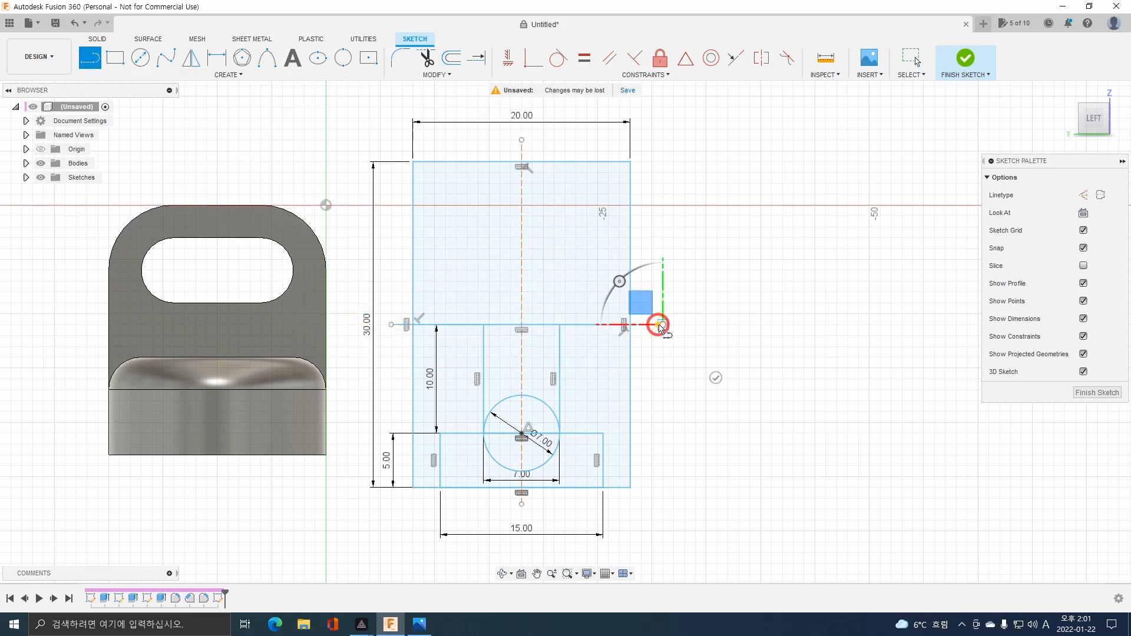
pyautogui.press('Escape')
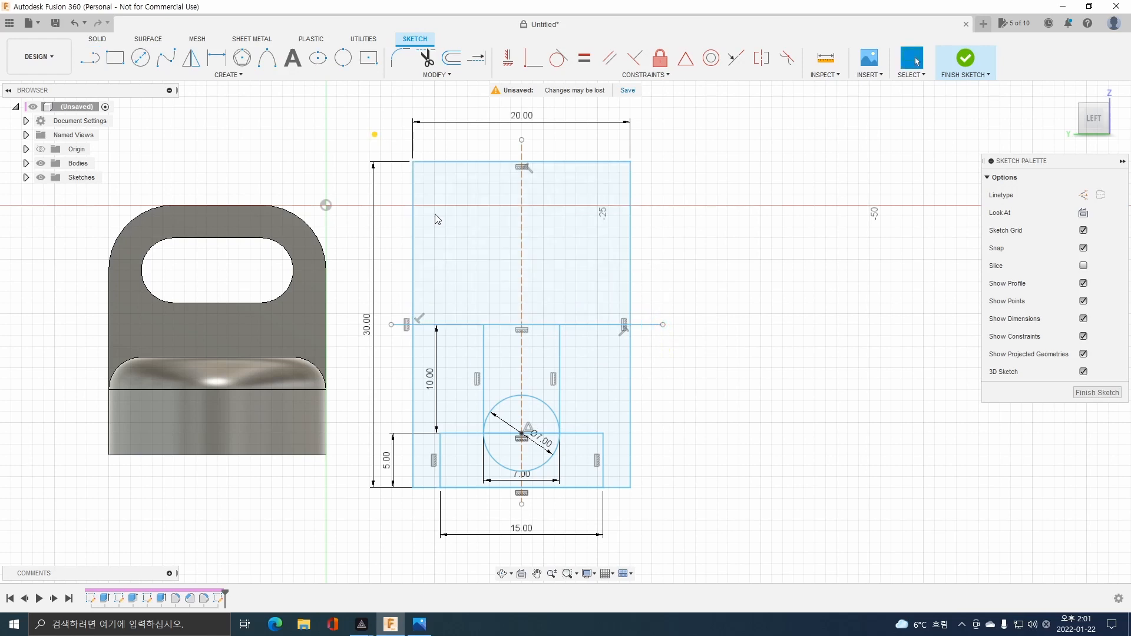
# Delete the 7 mm helper circle and the bottom side of the 20 x 30 mm outer rectangle.
pyautogui.click(508, 397)
pyautogui.press('Delete')
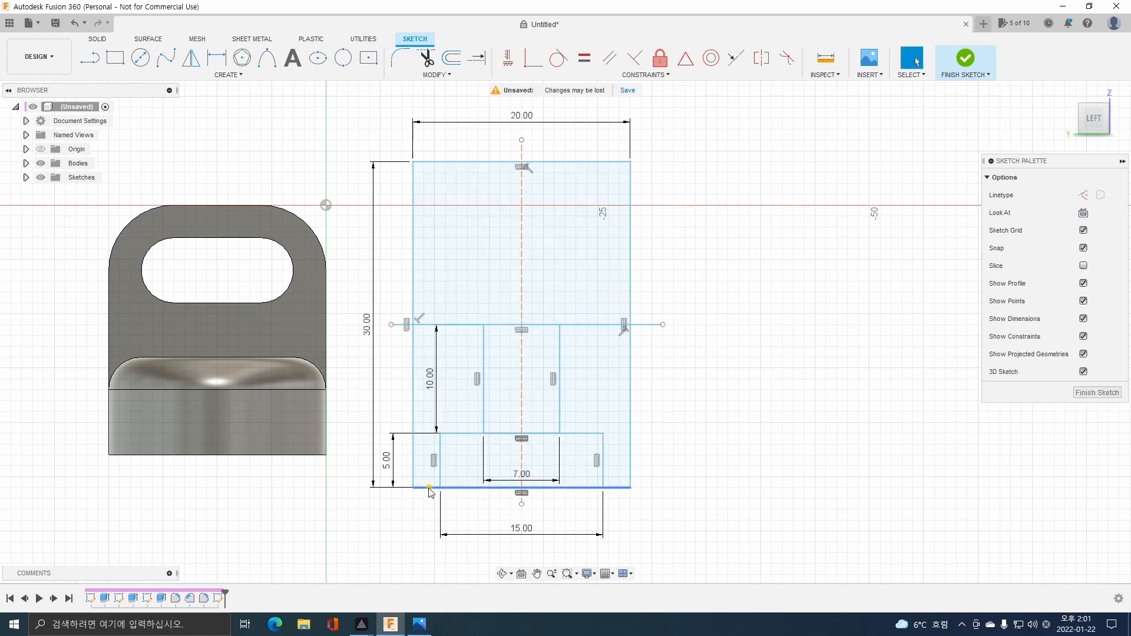
pyautogui.click(427, 487)
pyautogui.press('Delete')
# Try to trim the outer rectangle's left side below the horizontal shoulder line.
pyautogui.click(425, 62)
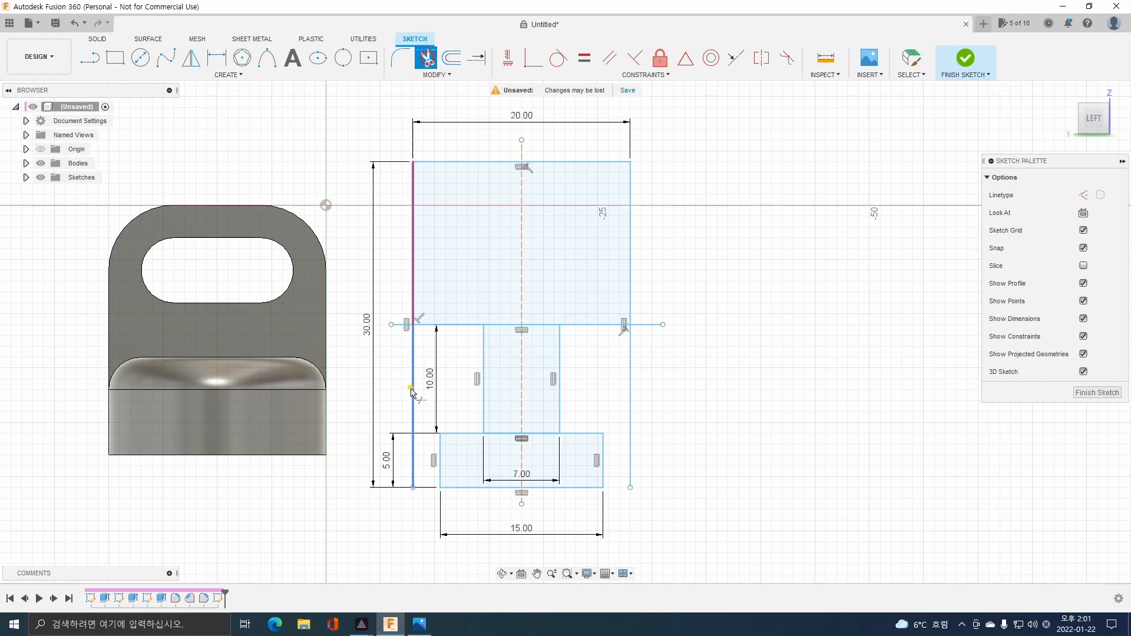
pyautogui.click(411, 386)
pyautogui.press('Escape')
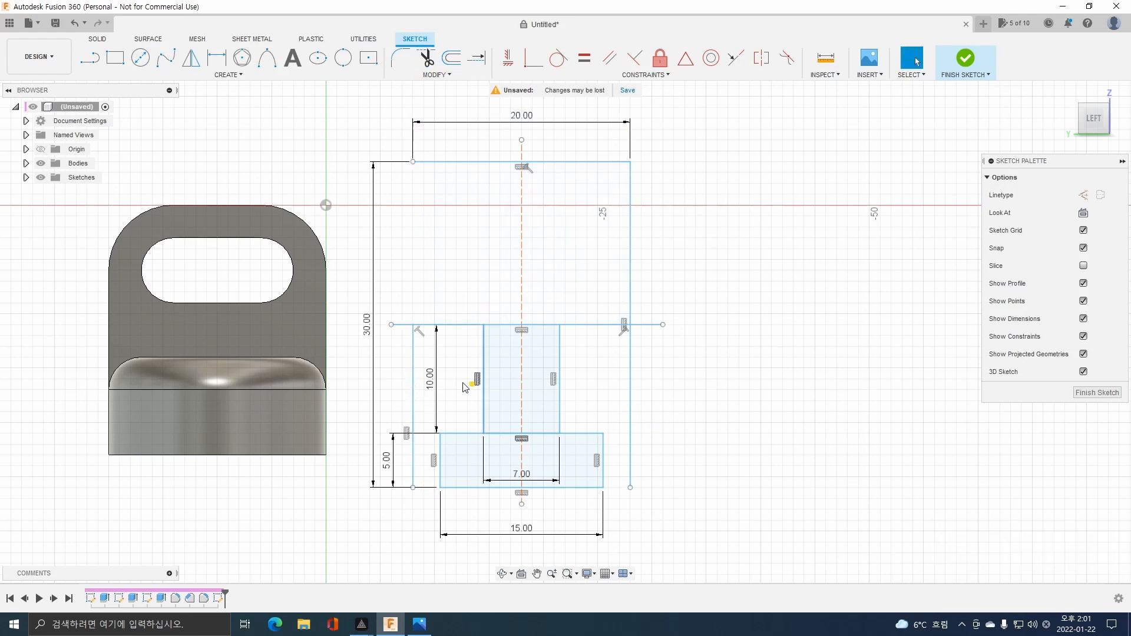
# Undo the last trim, and trim both sides of the outer rectangle below the horizontal shoulder lines.
pyautogui.hotkey('ctrl', 'z')
pyautogui.click(423, 70)
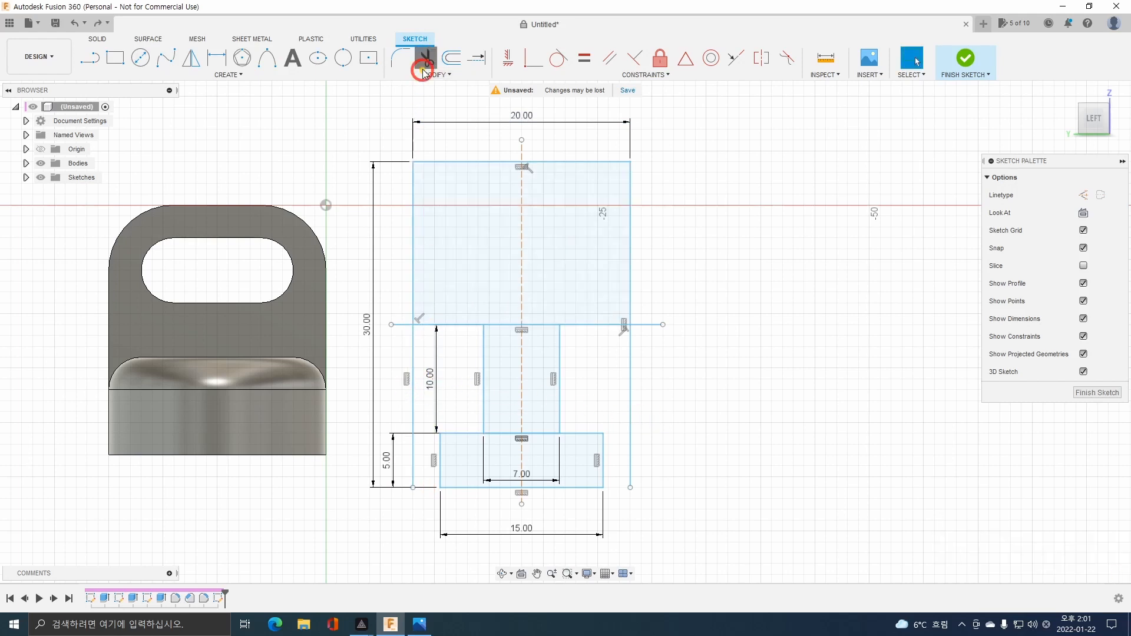
pyautogui.click(411, 362)
pyautogui.click(630, 374)
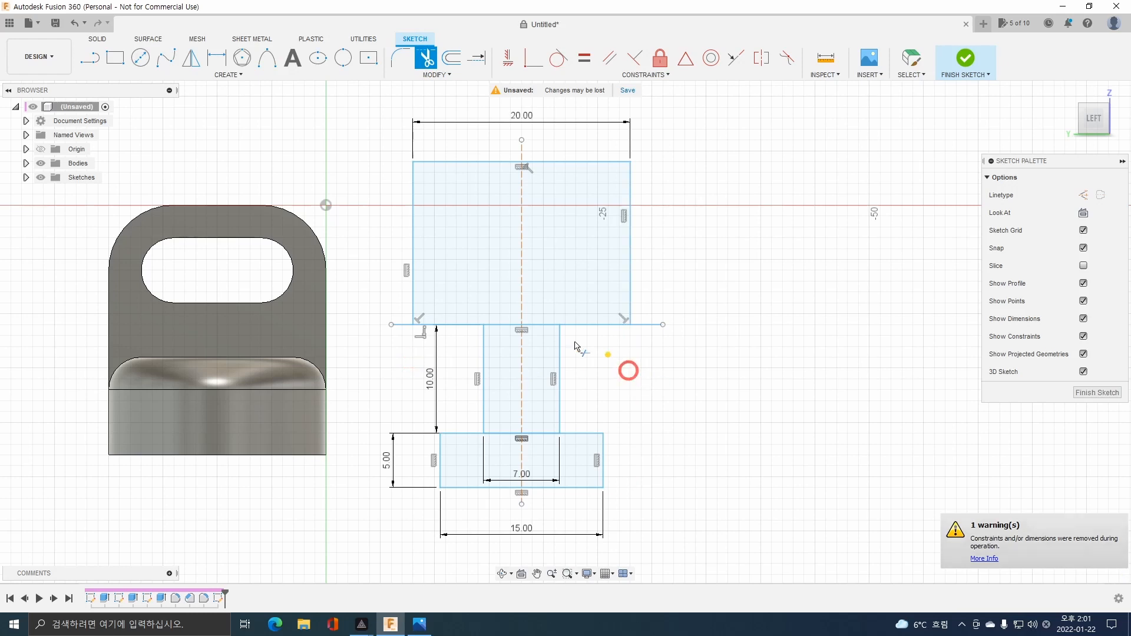
# Trim the line segments crossing the neck where it meets the head and the foot.
pyautogui.click(545, 327)
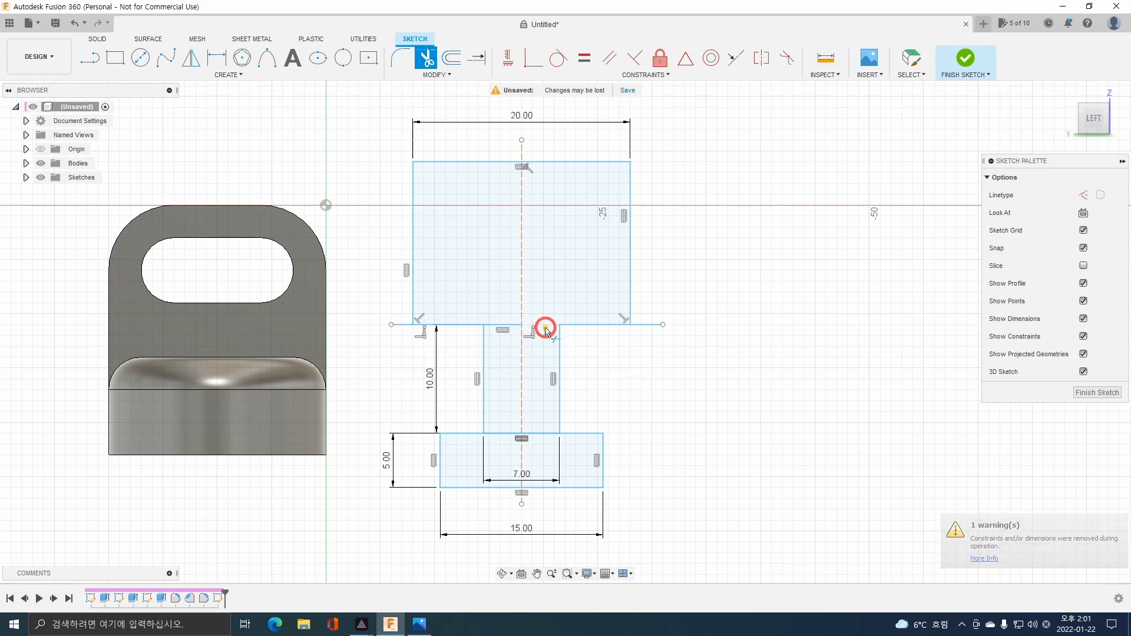
pyautogui.click(506, 325)
pyautogui.click(505, 435)
pyautogui.click(551, 437)
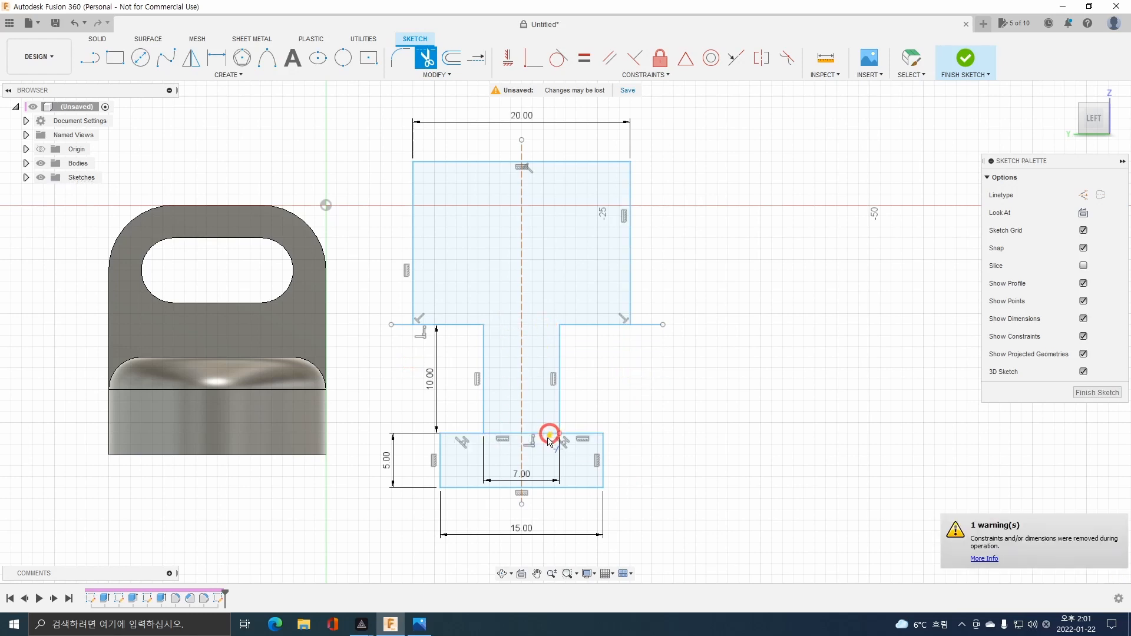
pyautogui.click(510, 434)
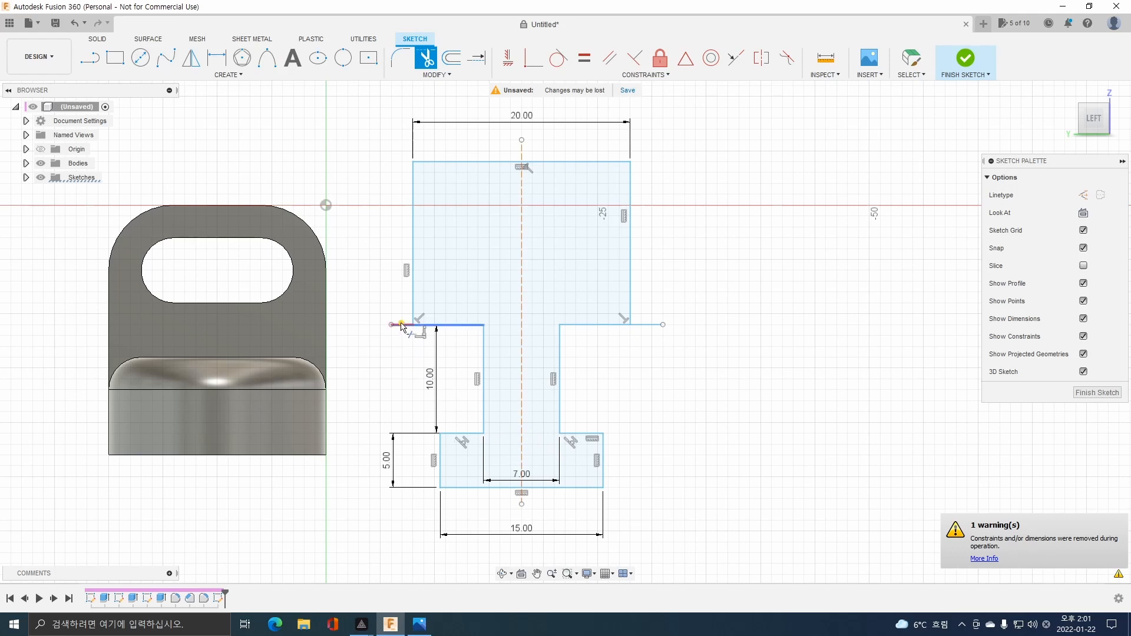
# Trim the overhanging ends of the shoulder lines on both sides of the head.
pyautogui.click(400, 324)
pyautogui.click(646, 323)
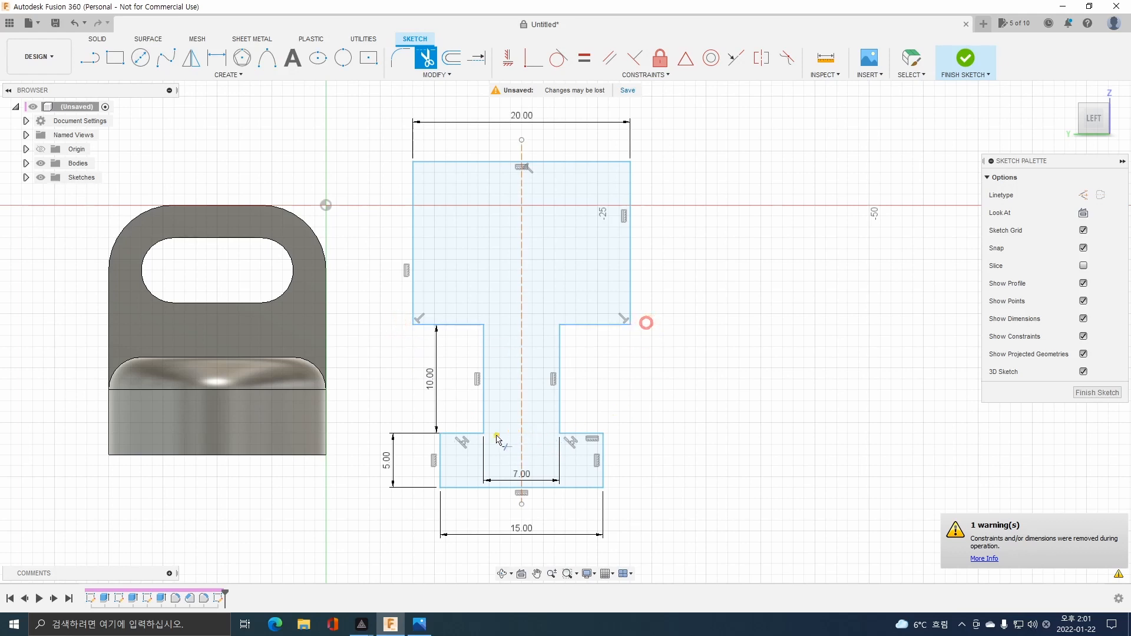
pyautogui.press('Escape')
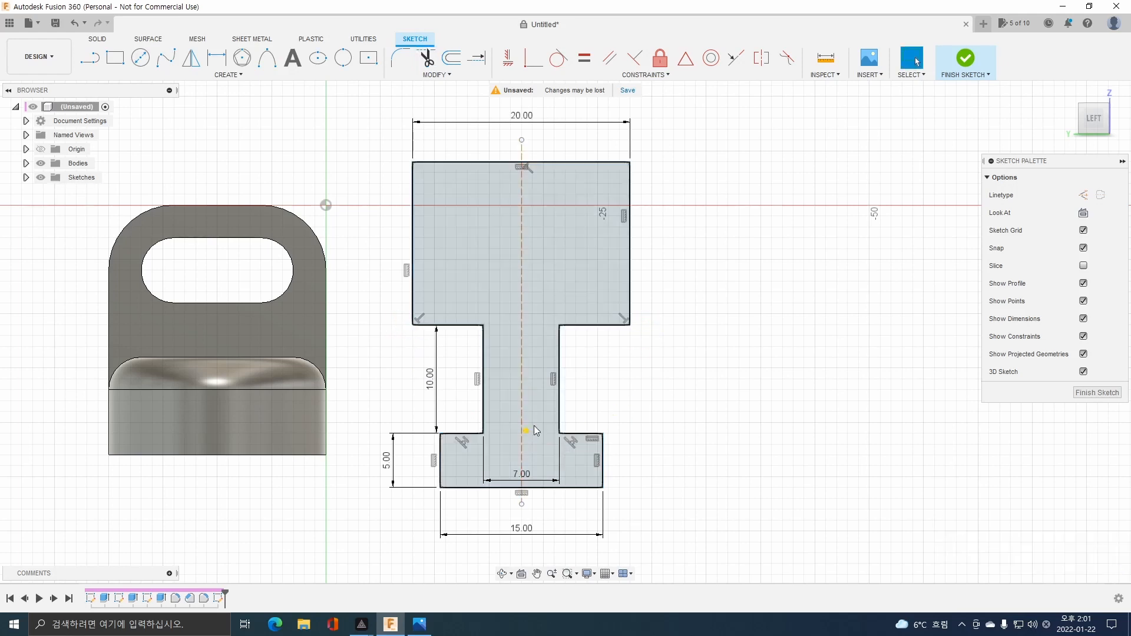
# Finish the sketch and extrude the T-shaped profile 8 mm as a new body, taking the thickness from the exam drawing.
pyautogui.click(971, 61)
pyautogui.click(589, 256)
pyautogui.moveTo(712, 312)
pyautogui.keyDown('shift'); pyautogui.mouseDown(button='middle')
pyautogui.moveTo(687, 317)
pyautogui.moveTo(676, 336)
pyautogui.mouseUp(button='middle'); pyautogui.keyUp('shift')
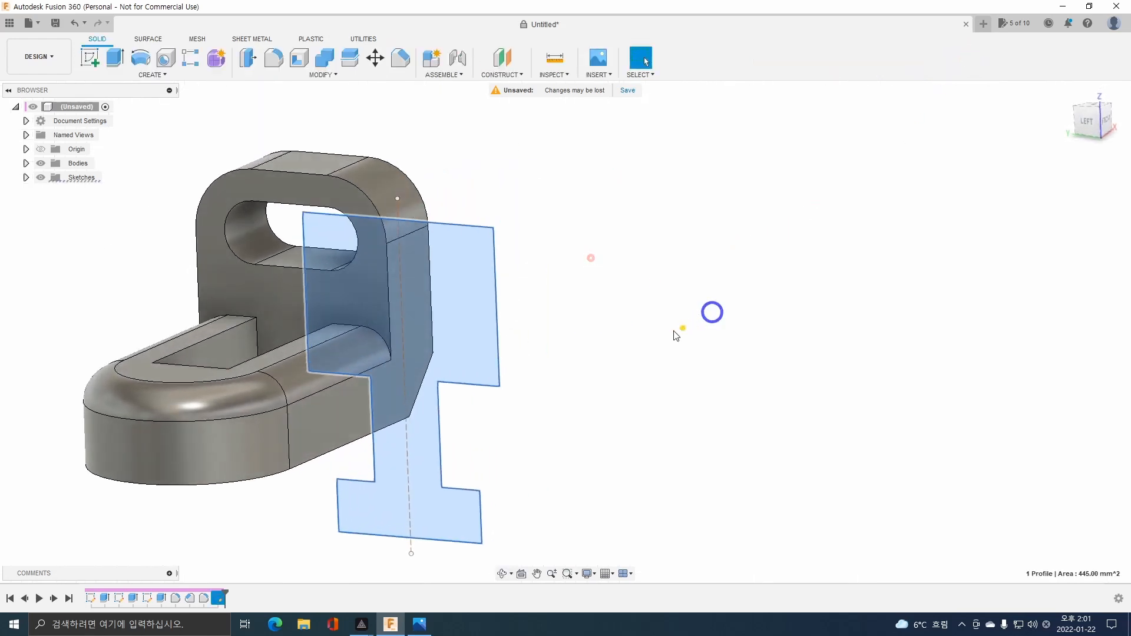
pyautogui.click(115, 57)
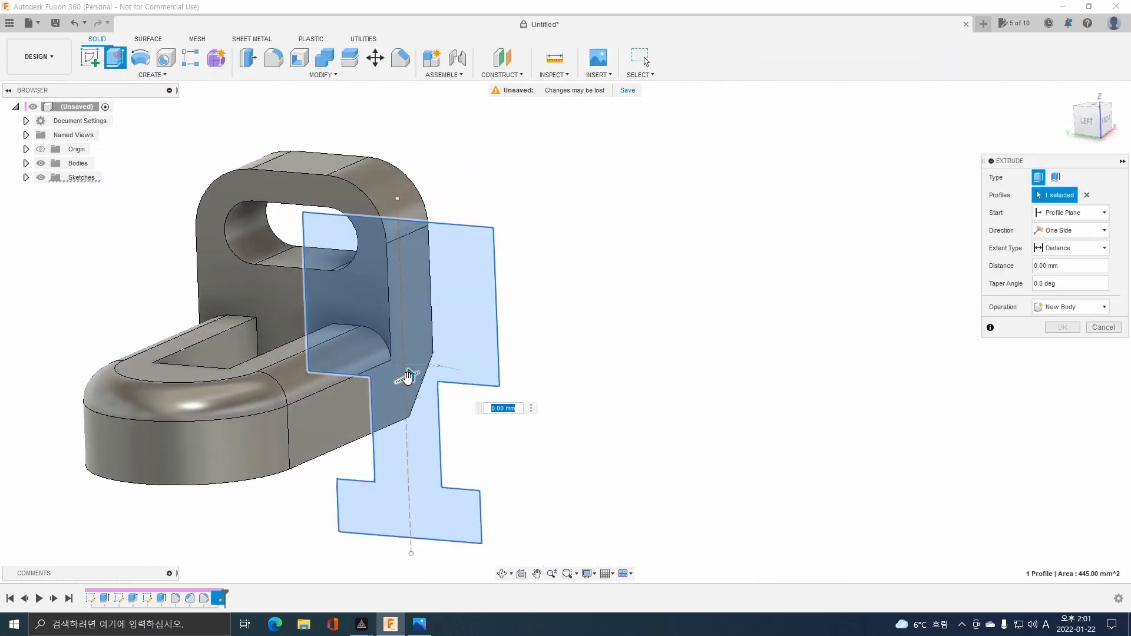
pyautogui.moveTo(408, 378); pyautogui.dragTo(436, 363)
pyautogui.click(418, 624)
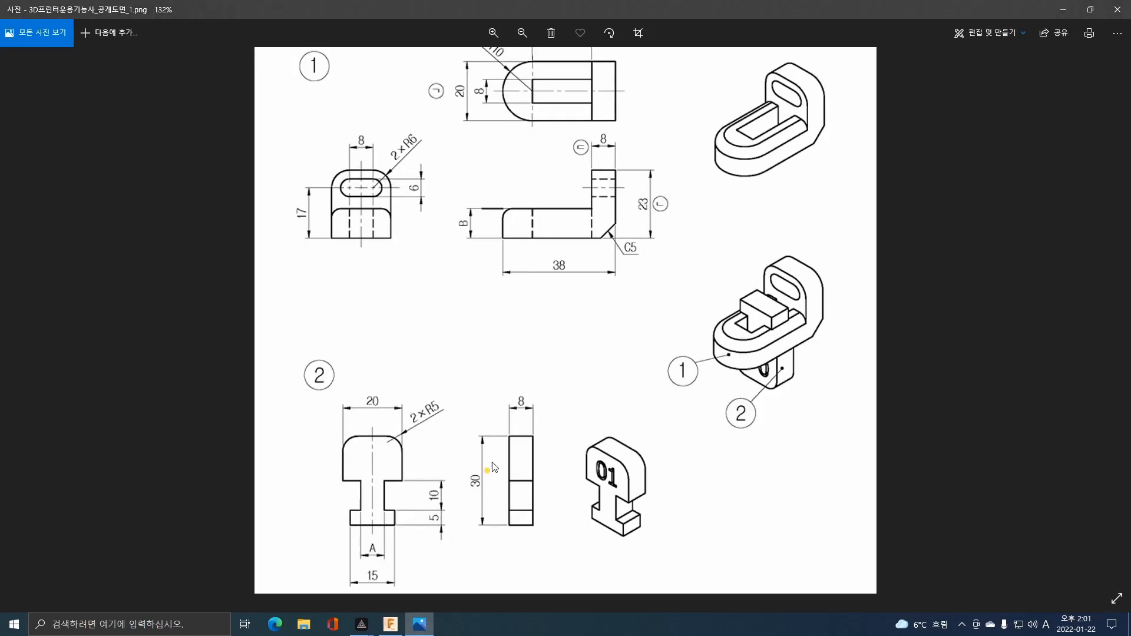
pyautogui.click(389, 625)
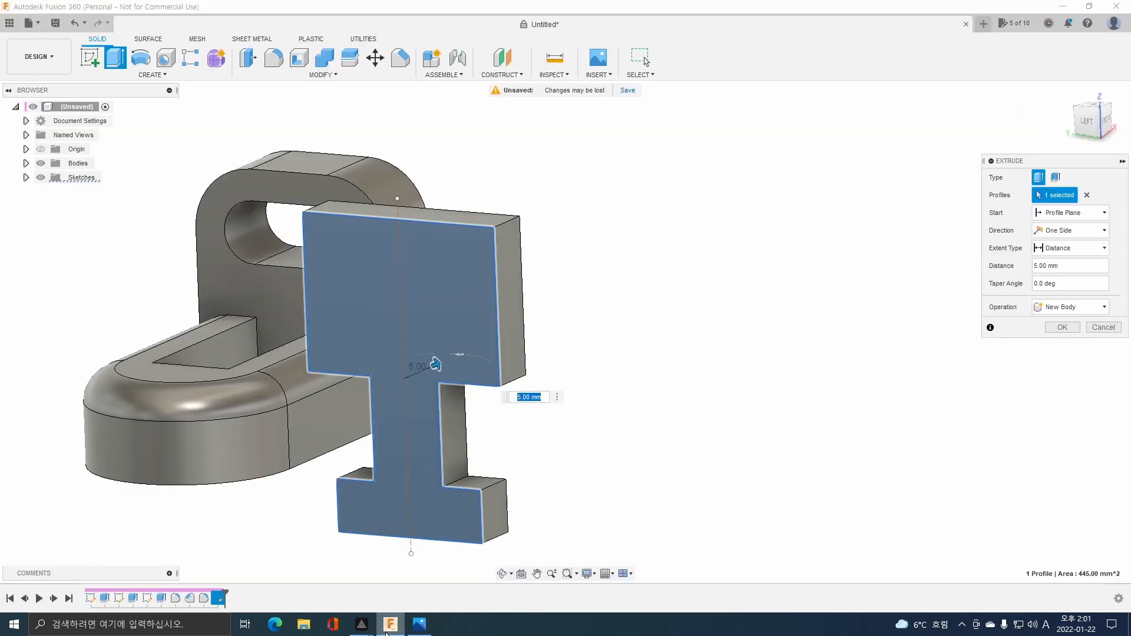
pyautogui.press('Return')
pyautogui.keyDown('shift'); pyautogui.moveTo(360, 422); pyautogui.dragTo(383, 416, button='middle'); pyautogui.keyUp('shift')
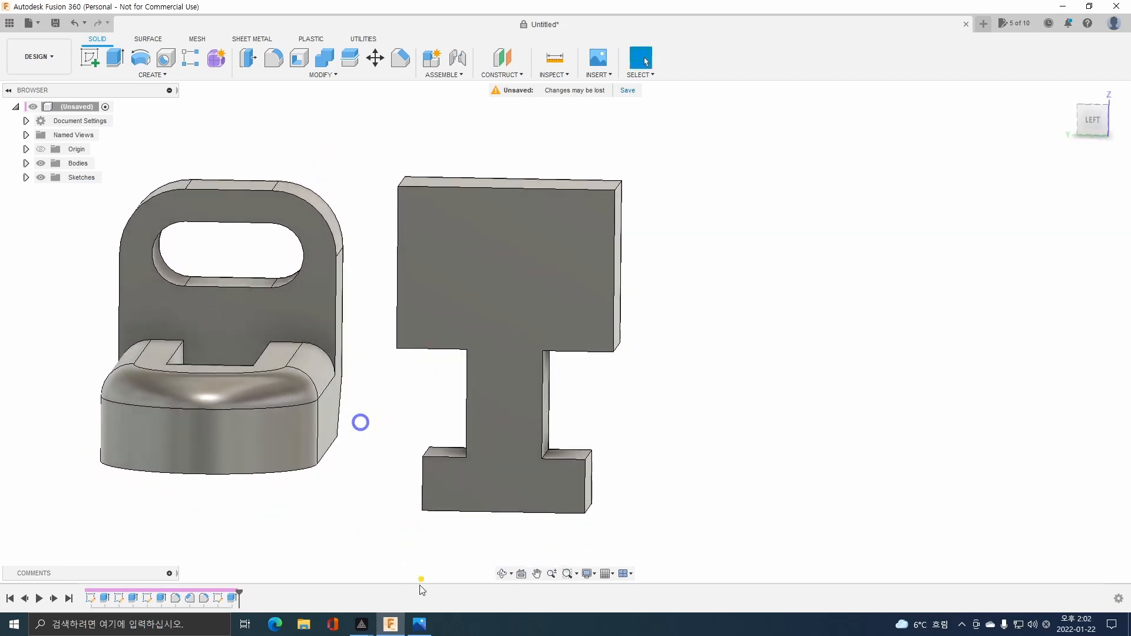
# Fillet the two upper corner edges of part 2's head with a 5 mm radius, as given in the drawing.
pyautogui.click(418, 624)
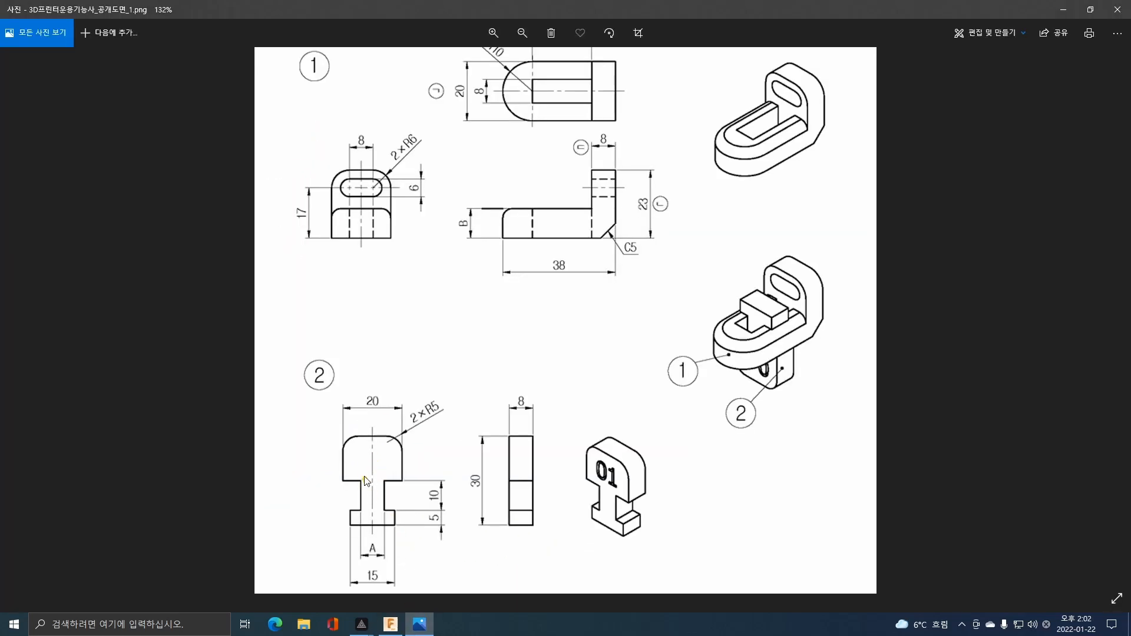
pyautogui.scroll(4, 365, 480)
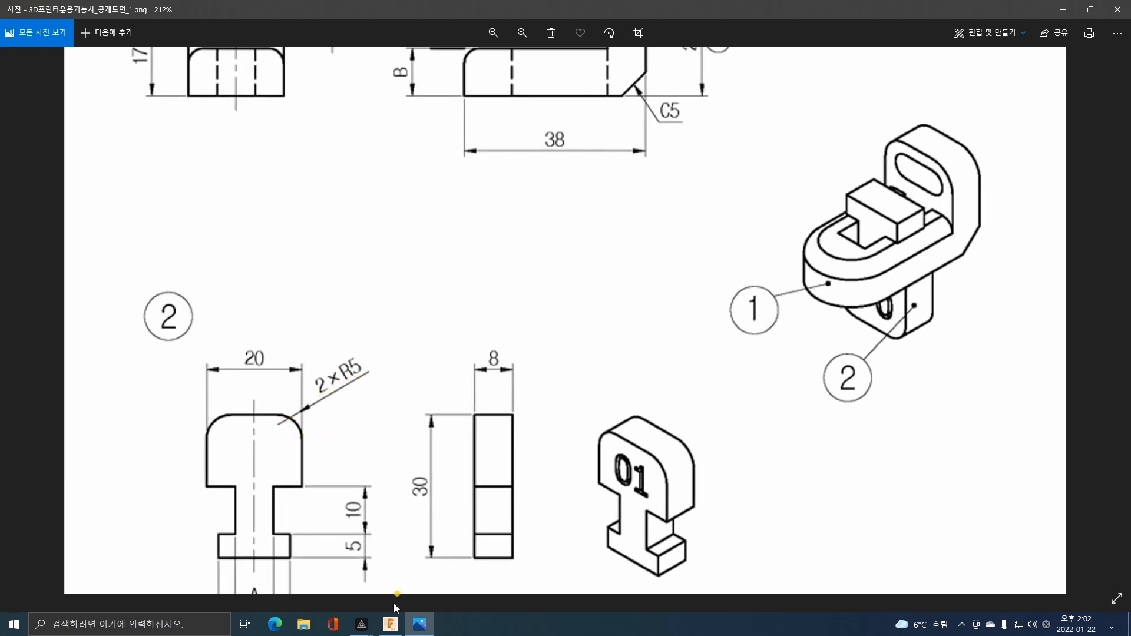
pyautogui.click(391, 624)
pyautogui.keyDown('shift'); pyautogui.moveTo(609, 217); pyautogui.dragTo(477, 294, button='middle'); pyautogui.keyUp('shift')
pyautogui.click(469, 287)
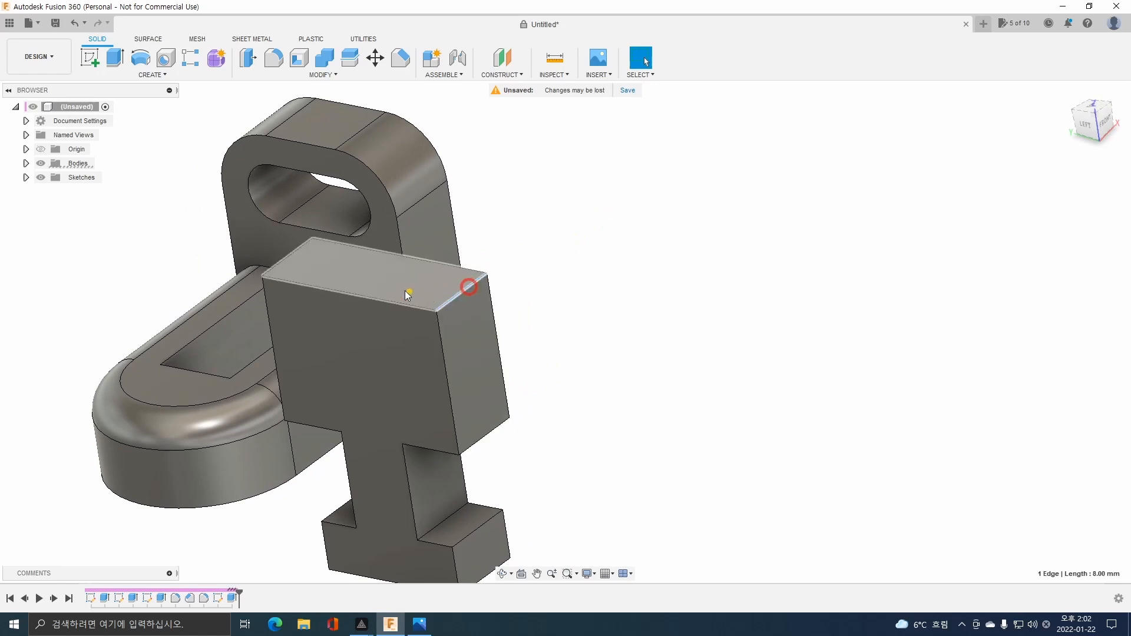
pyautogui.click(289, 253)
pyautogui.click(273, 58)
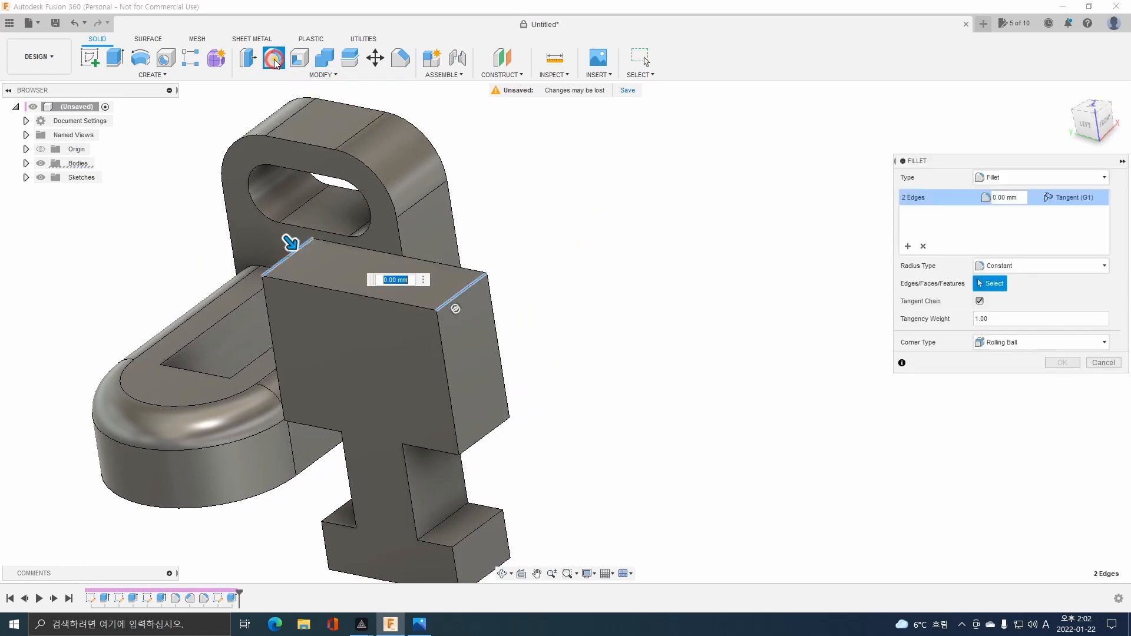
pyautogui.write('5')
pyautogui.press('Return')
pyautogui.keyDown('shift'); pyautogui.moveTo(512, 406); pyautogui.dragTo(536, 401, button='middle'); pyautogui.keyUp('shift')
# Check the number engraving in the exam drawing and start a sketch on part 2's front face.
pyautogui.click(419, 624)
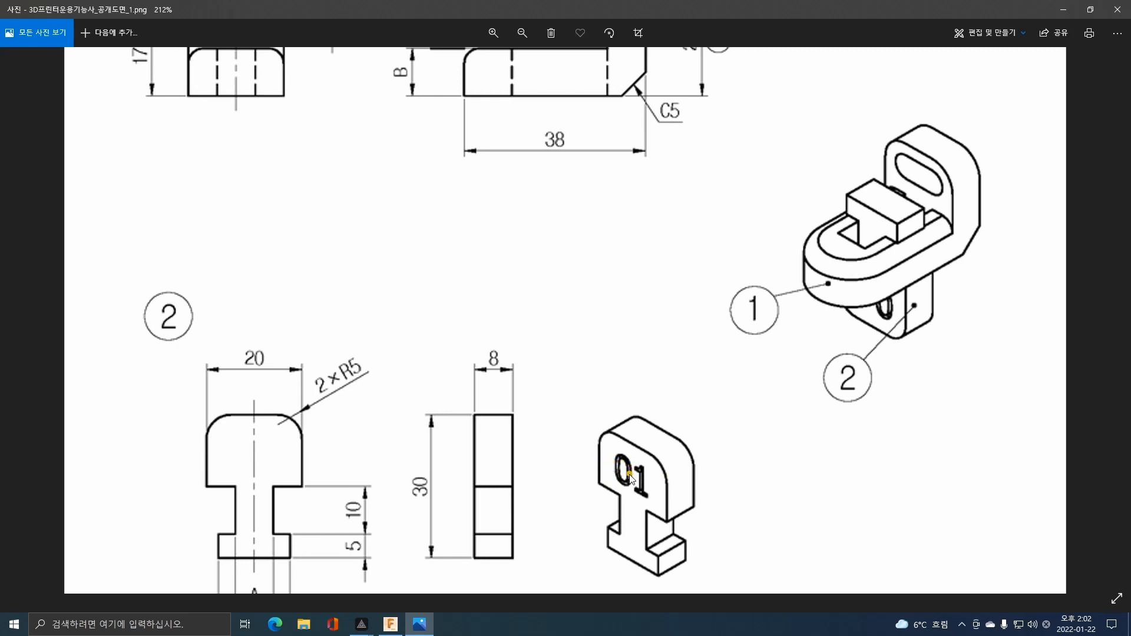
pyautogui.click(393, 622)
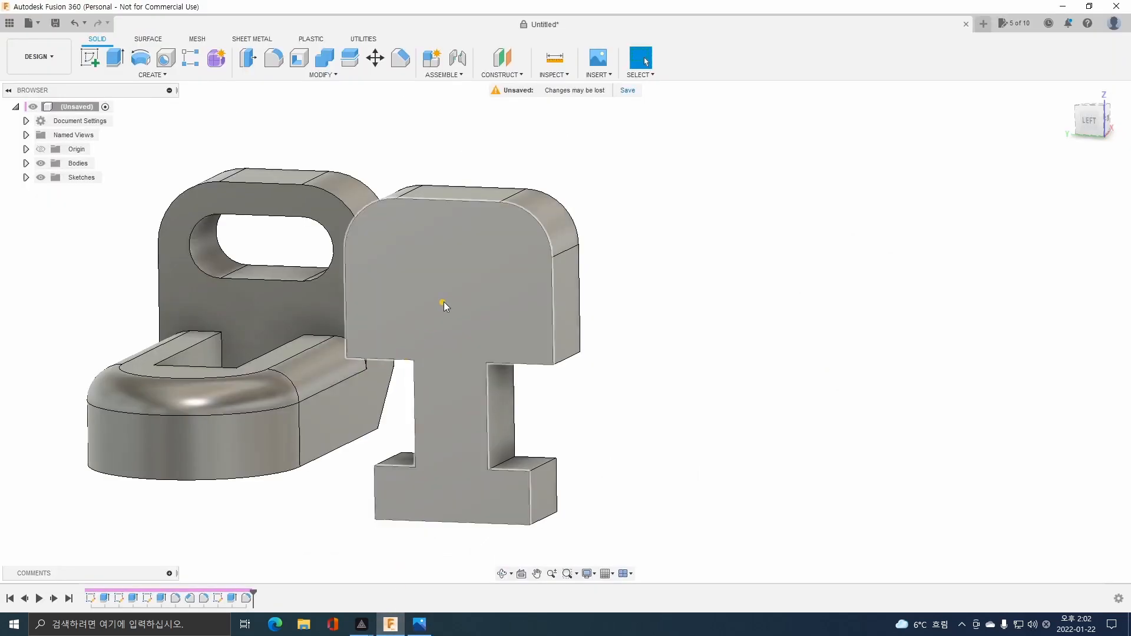
pyautogui.click(474, 294)
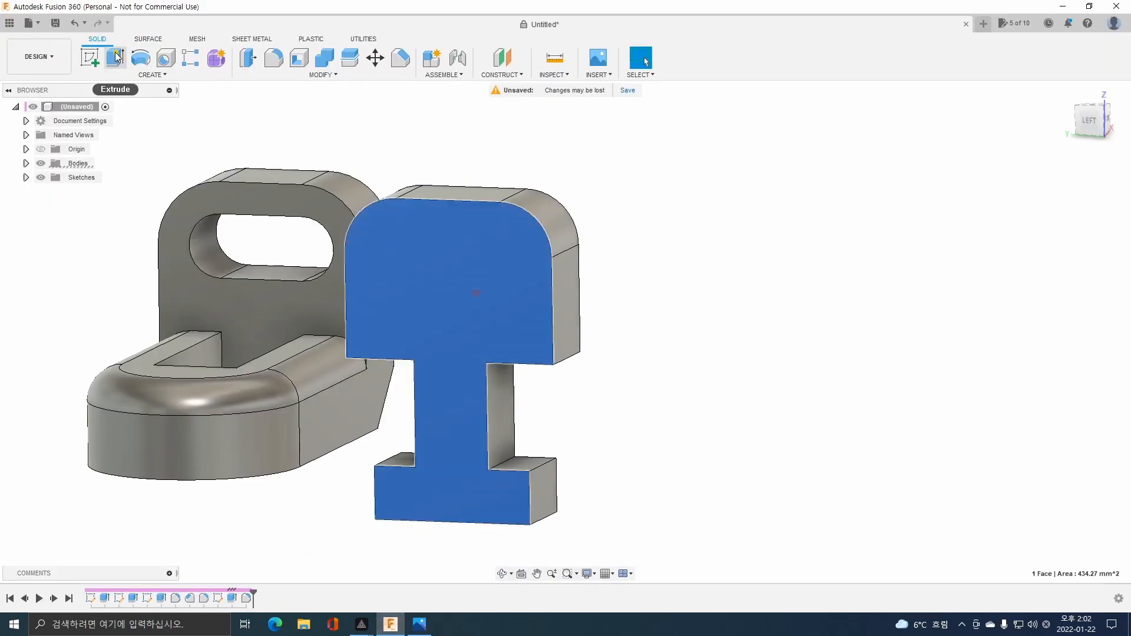
pyautogui.click(90, 57)
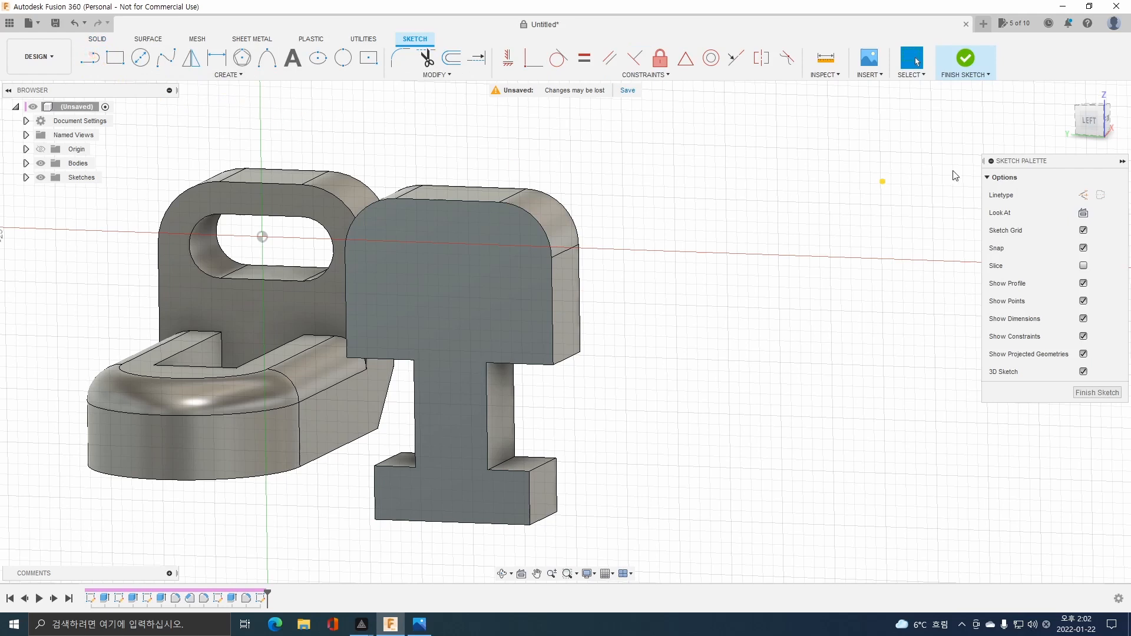
pyautogui.click(1091, 125)
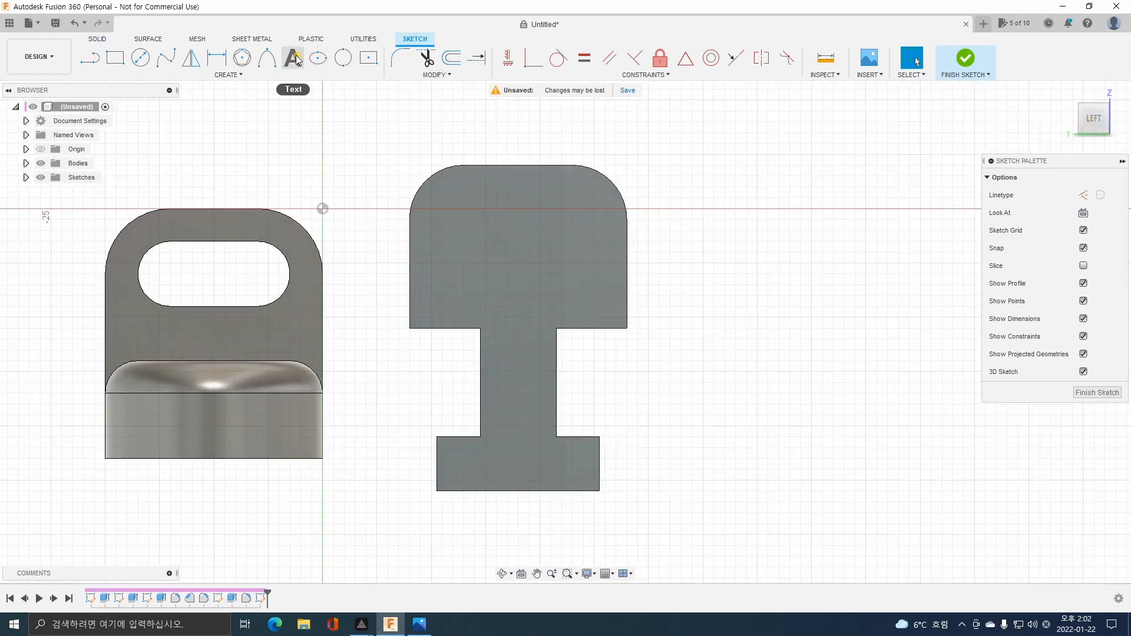
# Add the text "01" in Arial inside a text frame on the head, with its height slightly below 10 mm.
pyautogui.click(293, 58)
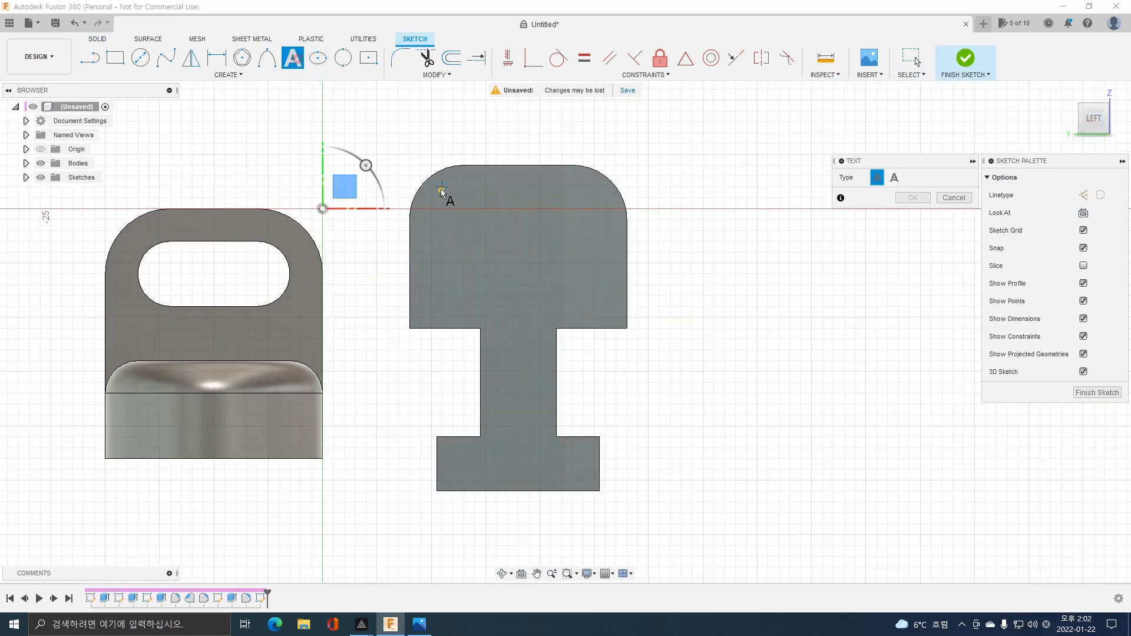
pyautogui.click(442, 187)
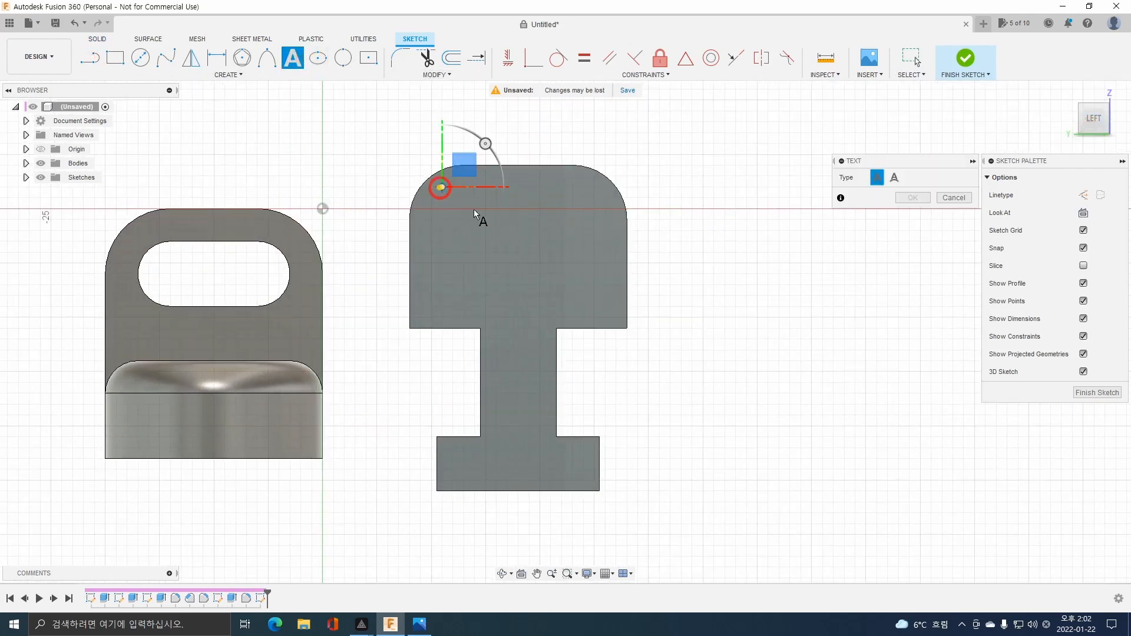
pyautogui.click(592, 306)
pyautogui.click(911, 209)
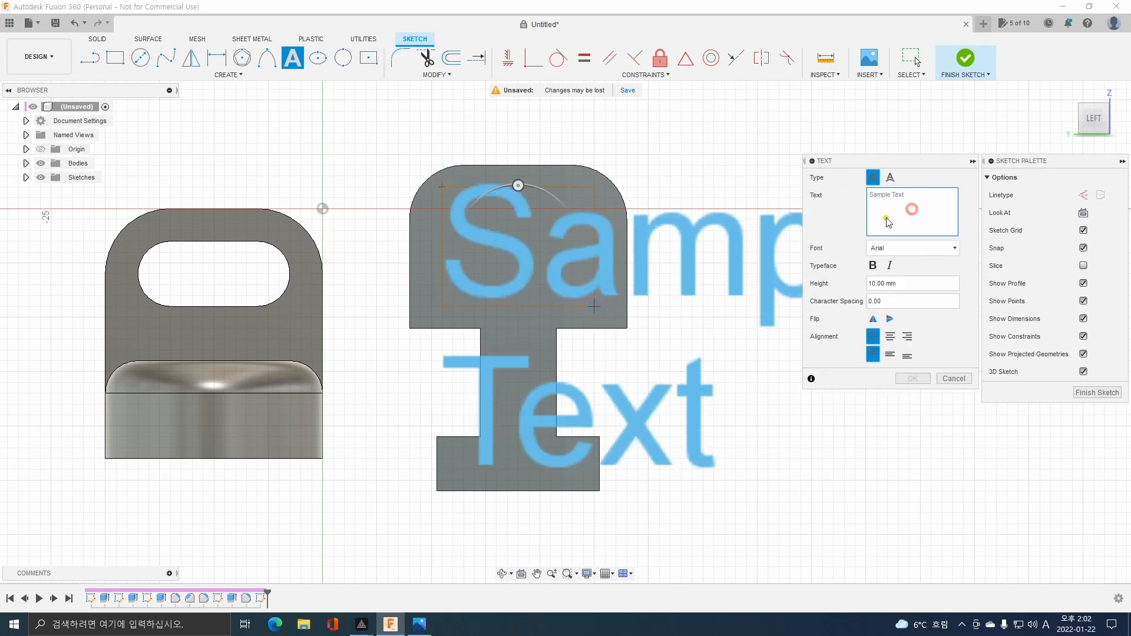
pyautogui.write('01')
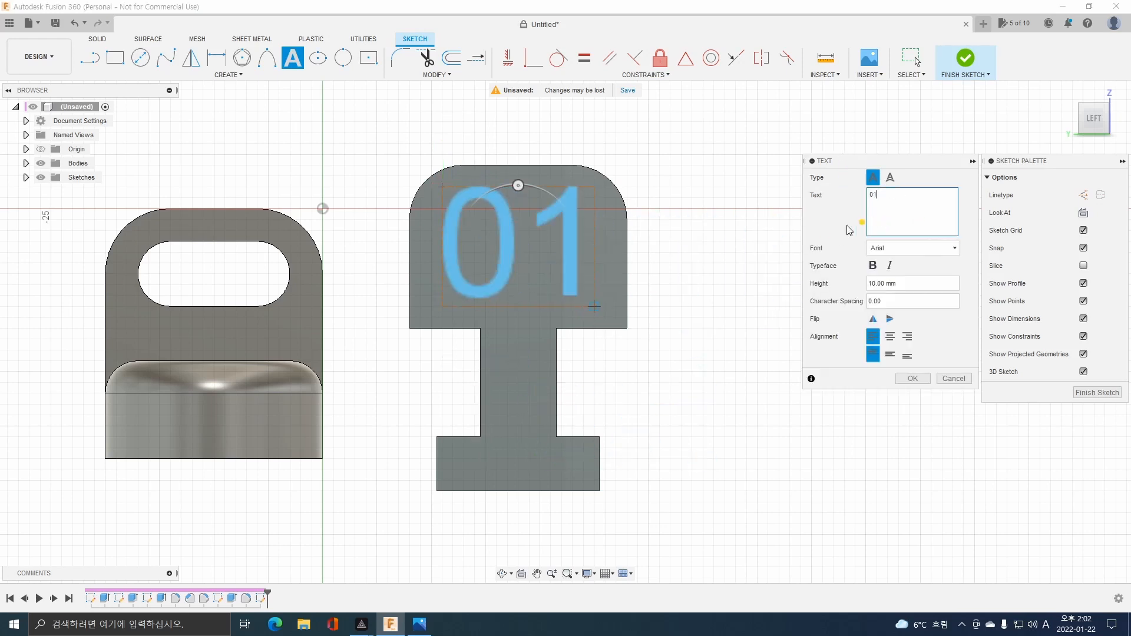
pyautogui.click(870, 284)
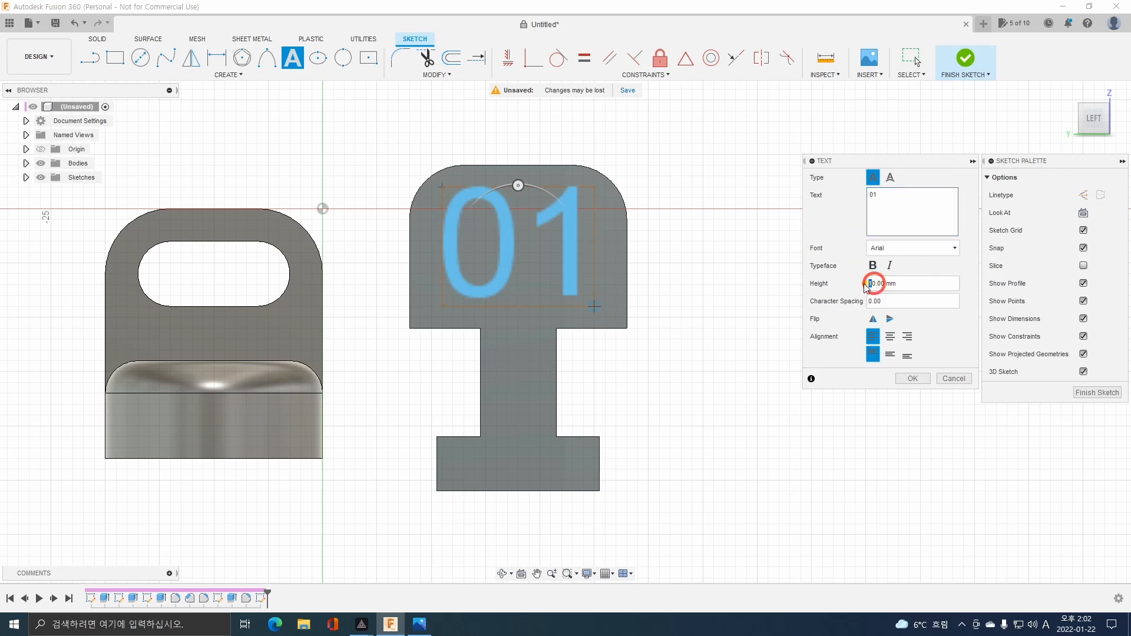
pyautogui.press('Return')
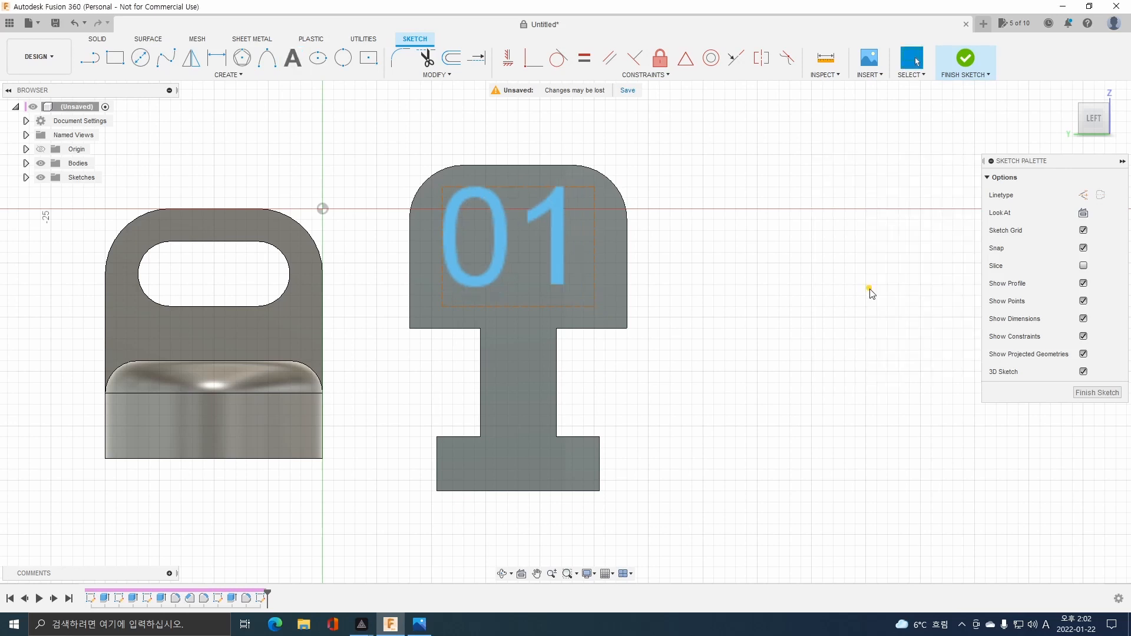
# Shift the "01" text toward the centre of the head and explode it into sketch outlines.
pyautogui.click(560, 221)
pyautogui.moveTo(568, 228); pyautogui.dragTo(569, 230)
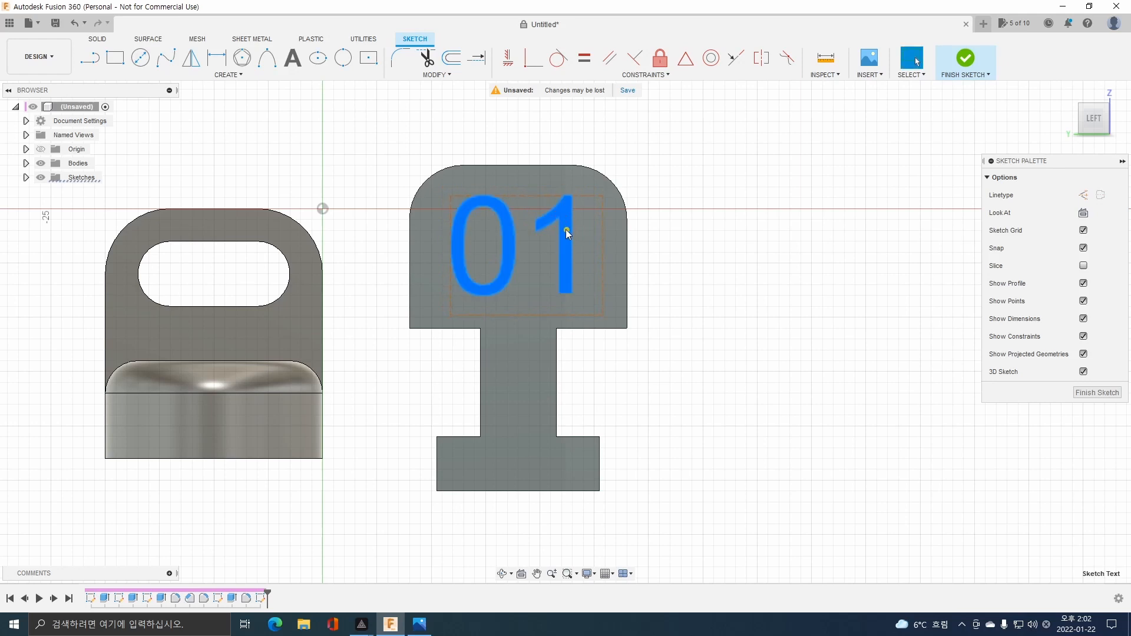
pyautogui.rightClick(566, 233)
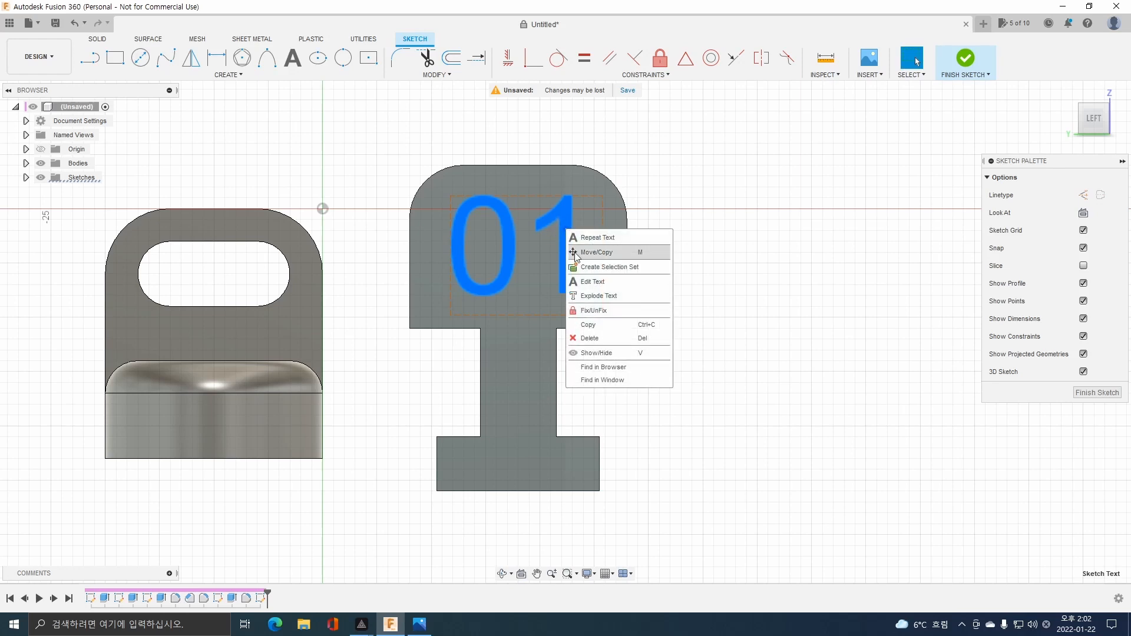
pyautogui.click(594, 298)
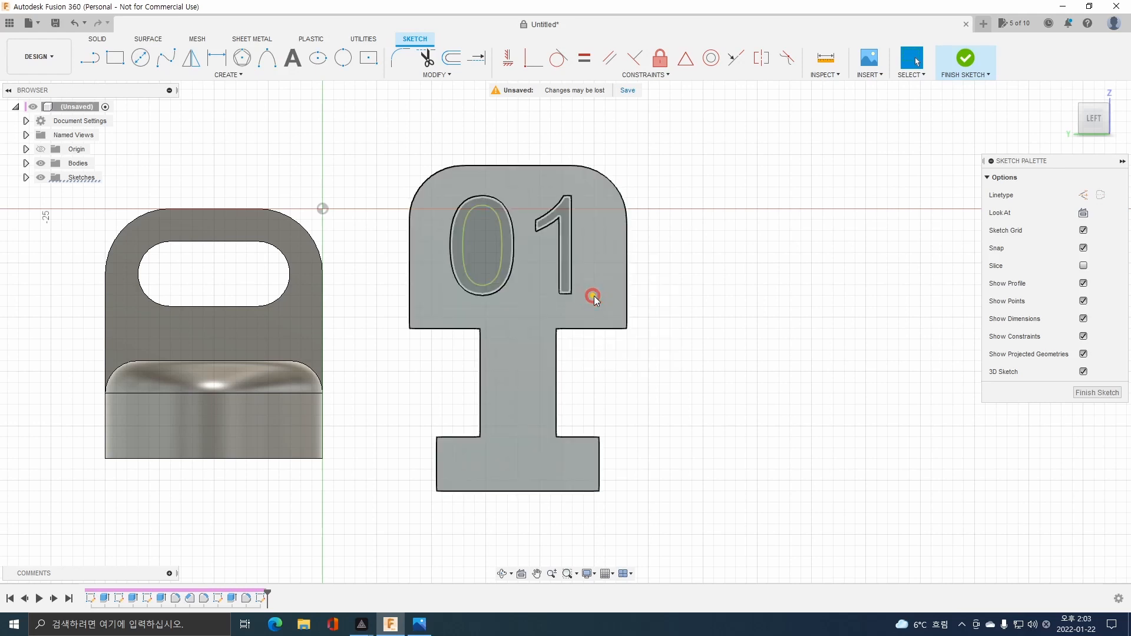
# Finish the sketch and cut the "01" outlines 0.5 mm deep into part 2's head.
pyautogui.scroll(4, 574, 216)
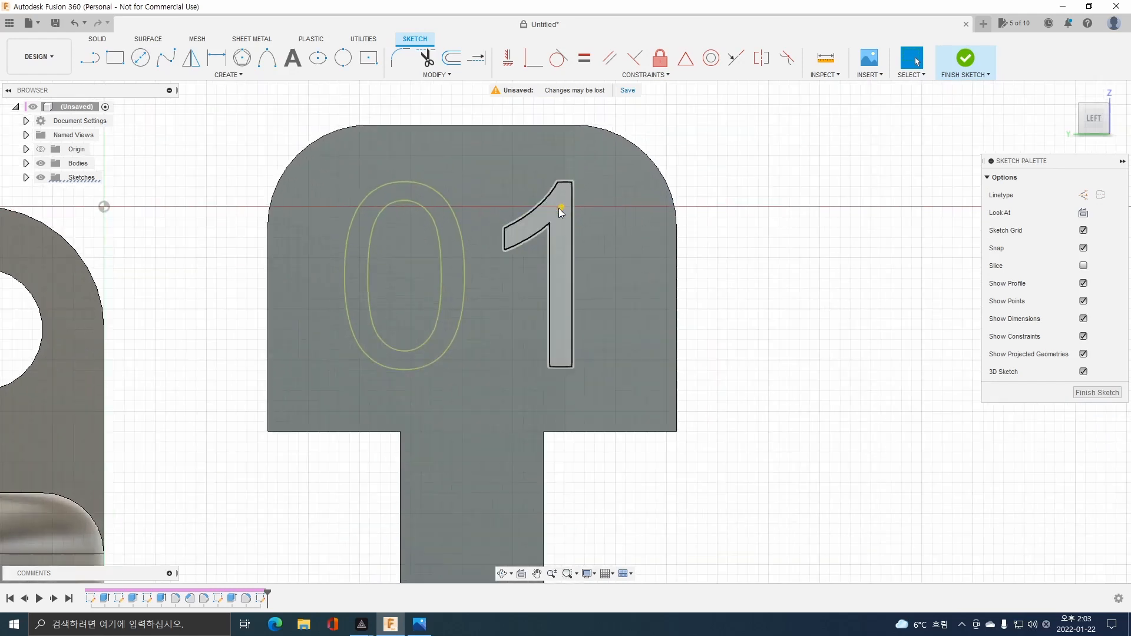
pyautogui.click(551, 214)
pyautogui.keyDown('ctrl'); pyautogui.click(450, 260); pyautogui.keyUp('ctrl')
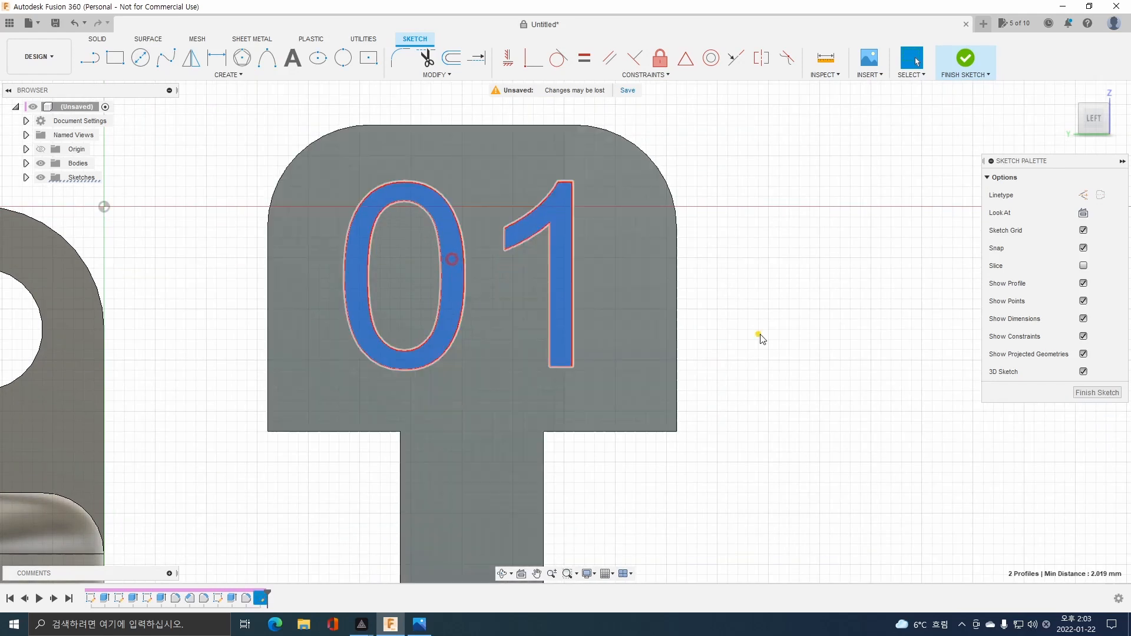
pyautogui.scroll(-3, 760, 272)
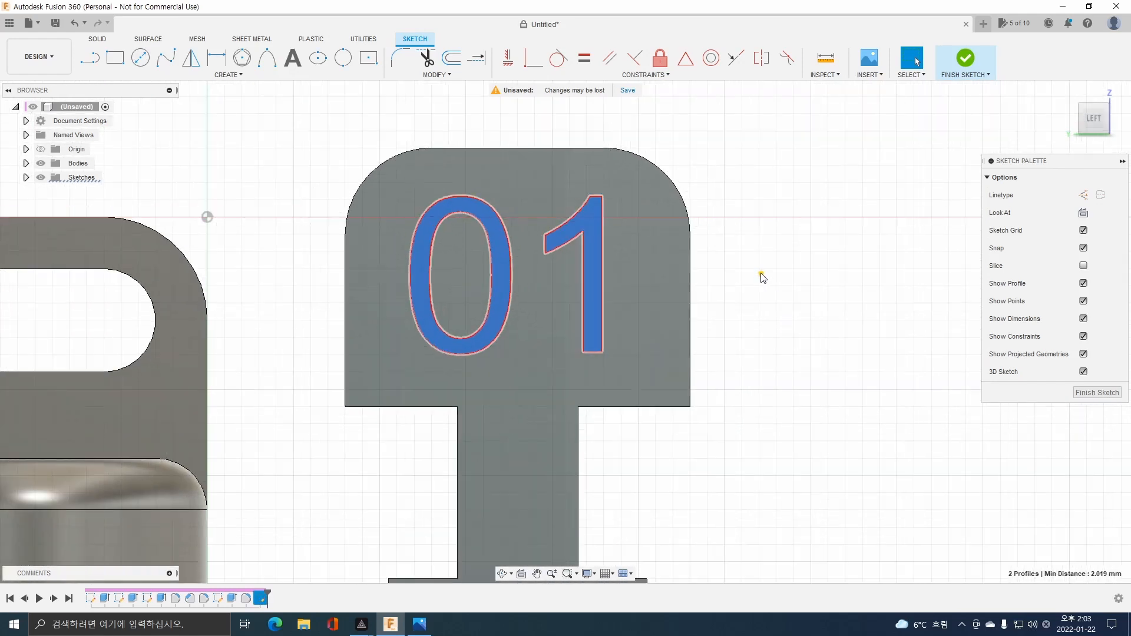
pyautogui.click(966, 62)
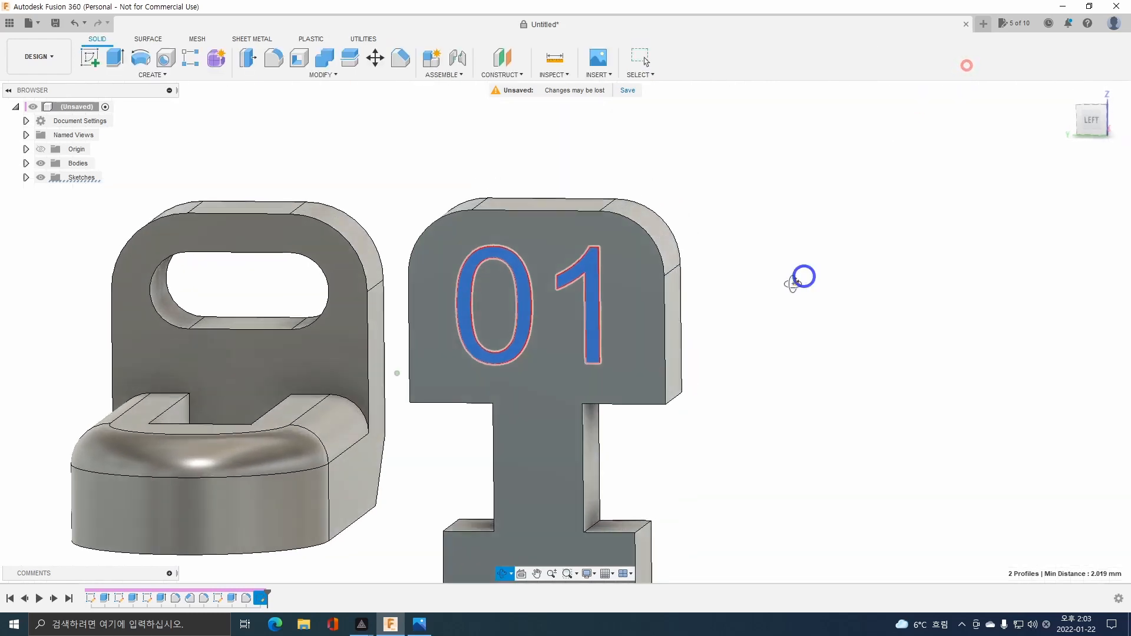
pyautogui.press('e')
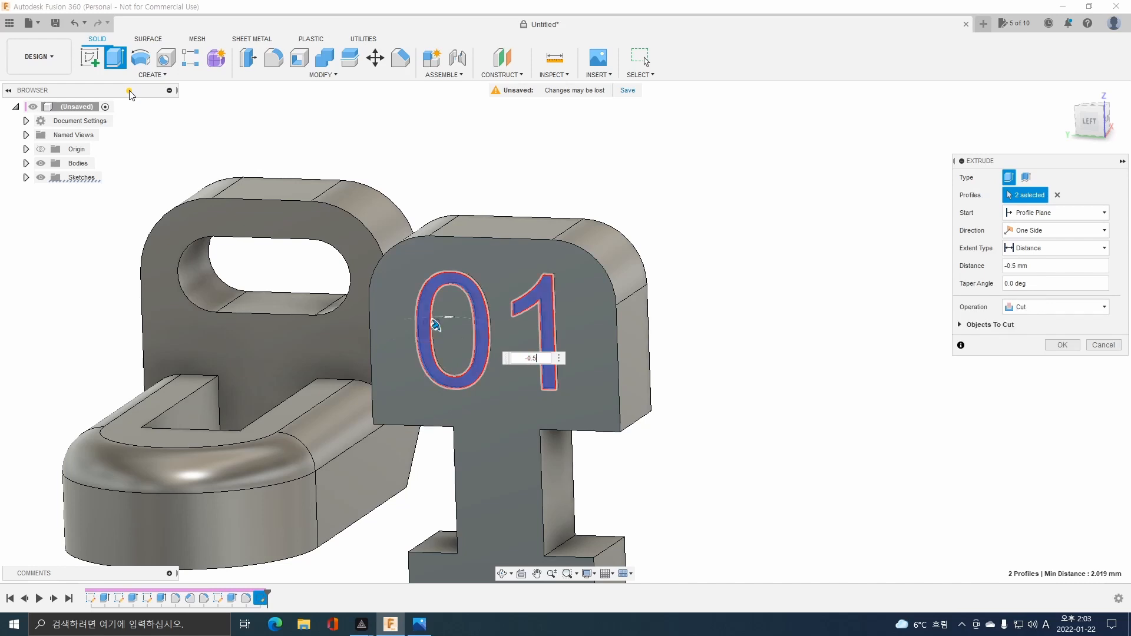
pyautogui.press('Return')
pyautogui.keyDown('shift'); pyautogui.moveTo(329, 273); pyautogui.dragTo(380, 304, button='middle'); pyautogui.keyUp('shift')
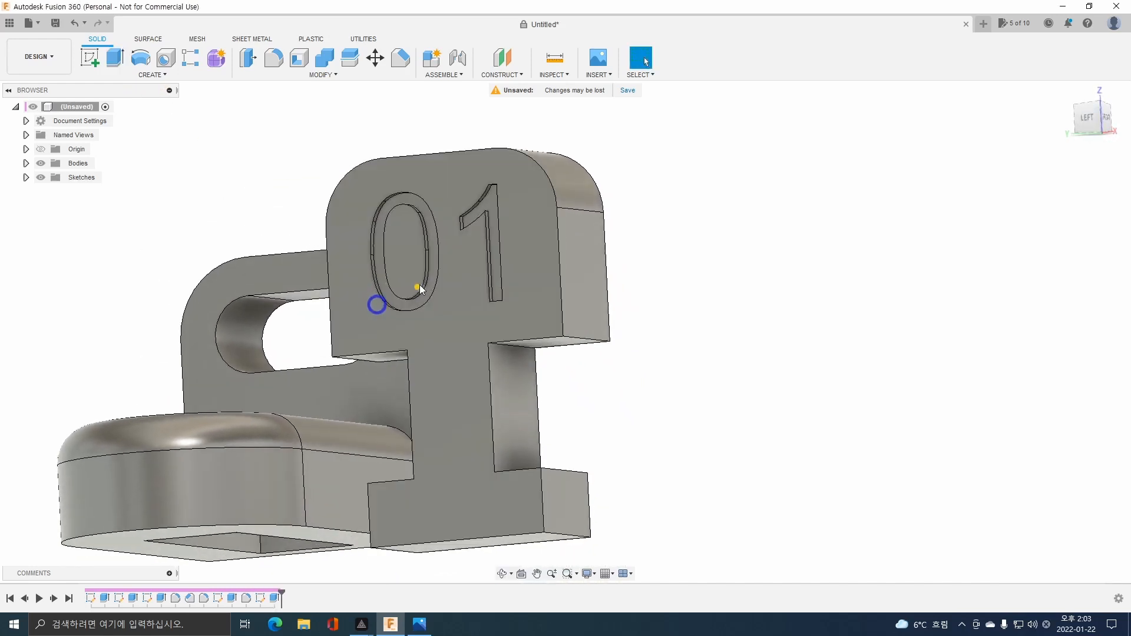
pyautogui.keyDown('shift'); pyautogui.moveTo(448, 287); pyautogui.dragTo(473, 294, button='middle'); pyautogui.keyUp('shift')
# Examine the assembly view in the exam drawing for part 2's orientation in the bracket, and return to the model.
pyautogui.click(419, 624)
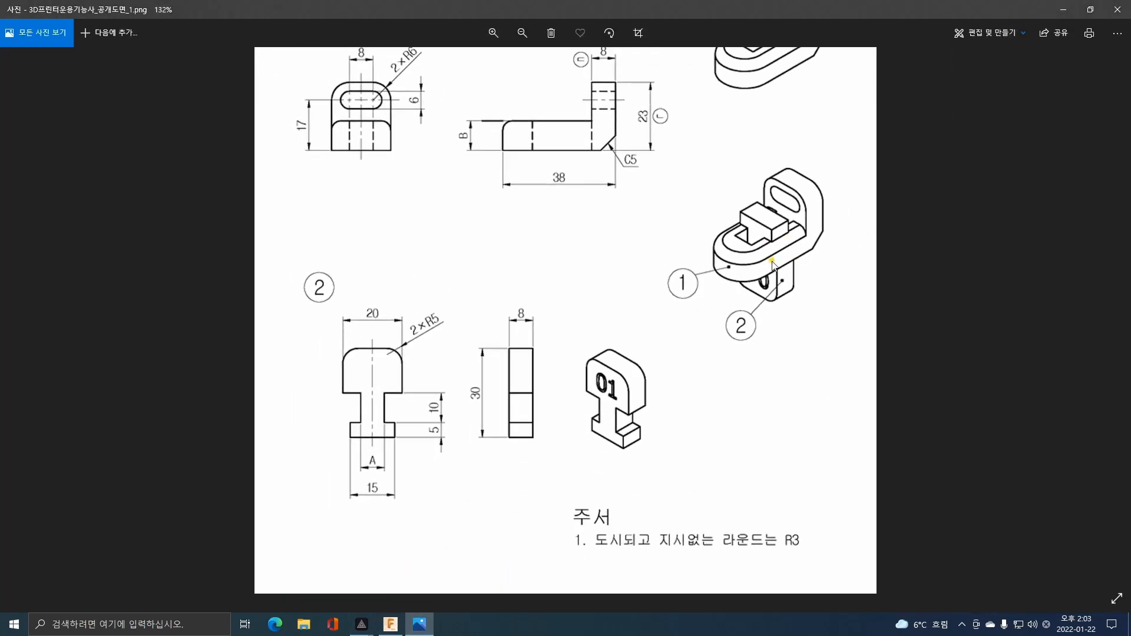
pyautogui.moveTo(680, 168); pyautogui.dragTo(681, 262)
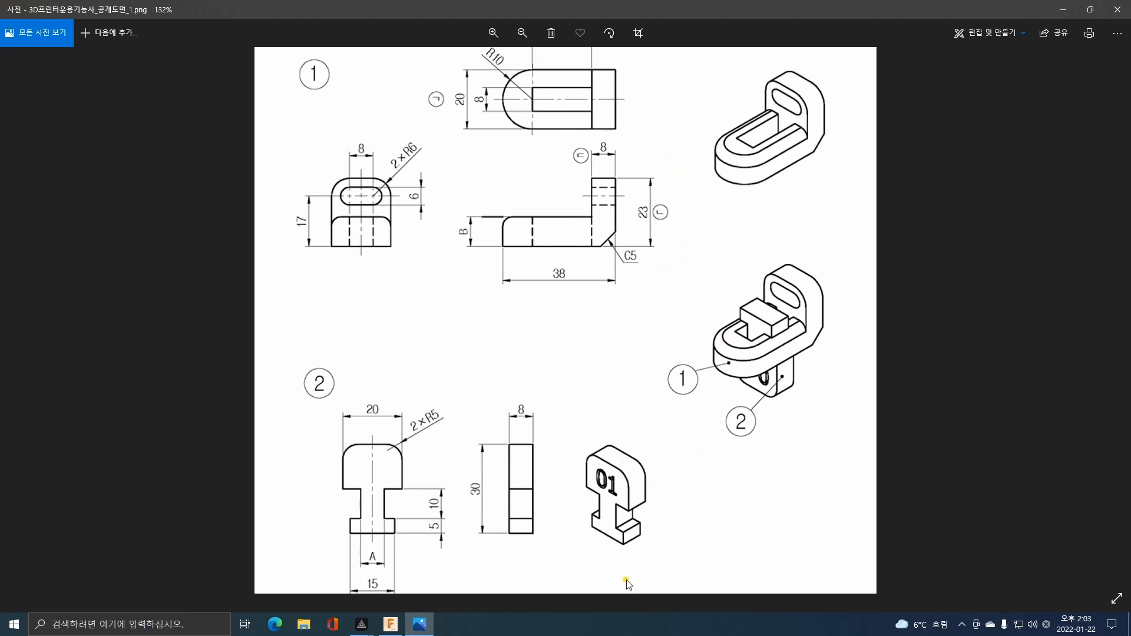
pyautogui.click(390, 623)
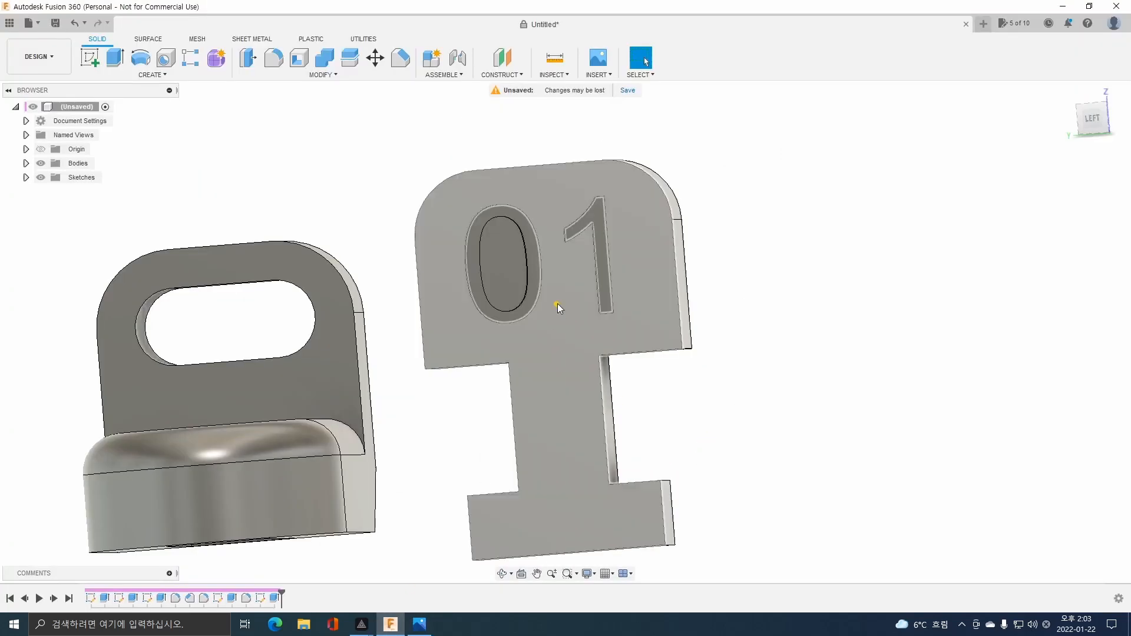
pyautogui.scroll(-5, 560, 281)
pyautogui.keyDown('shift'); pyautogui.moveTo(555, 284); pyautogui.dragTo(564, 324, button='middle'); pyautogui.keyUp('shift')
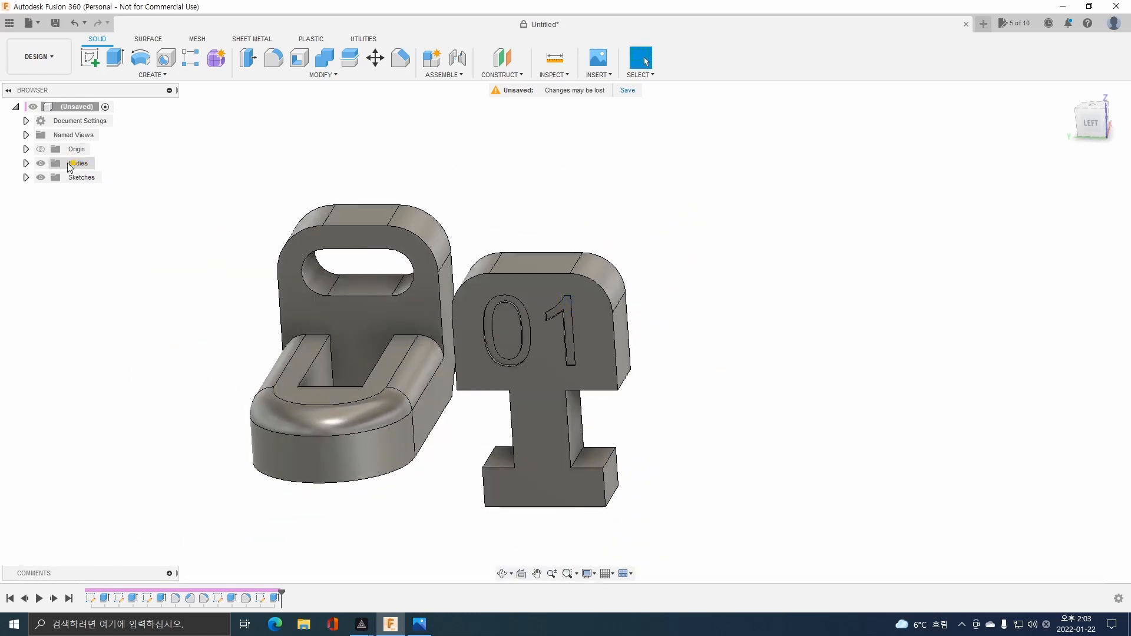
# Turn the T-shaped body upside down with Move/Copy, using an X angle of -180 degrees.
pyautogui.click(26, 163)
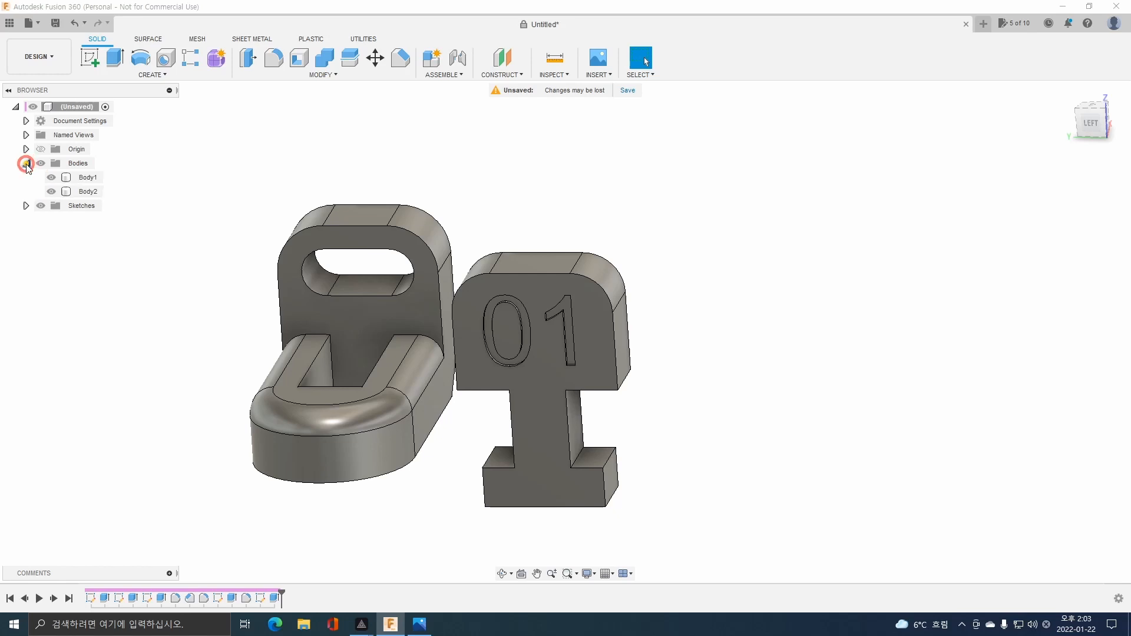
pyautogui.click(87, 191)
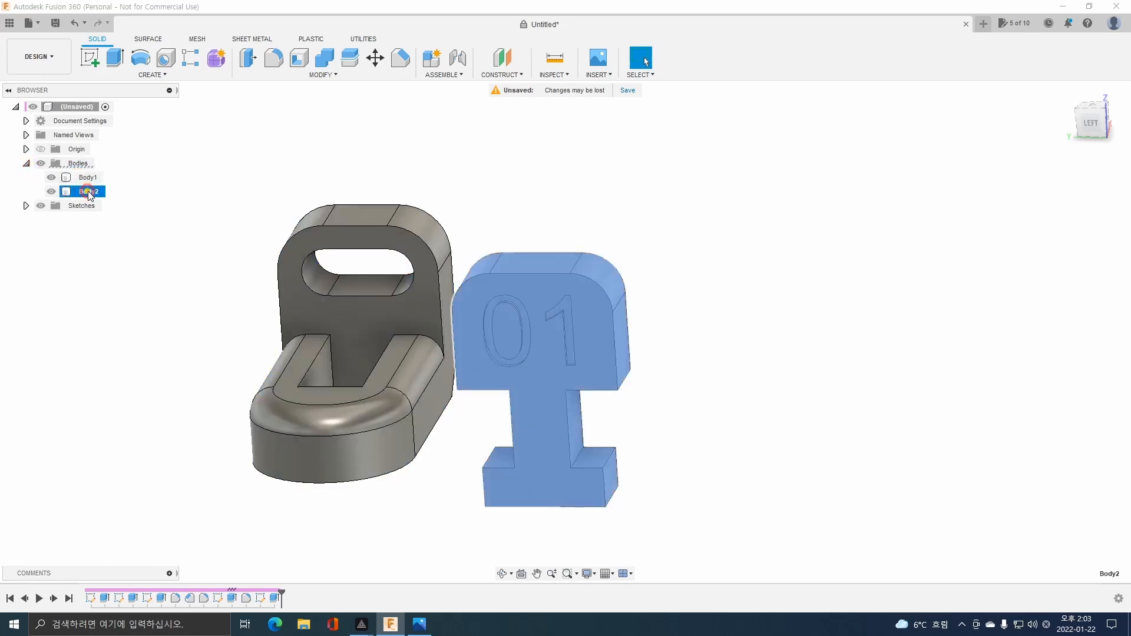
pyautogui.click(87, 178)
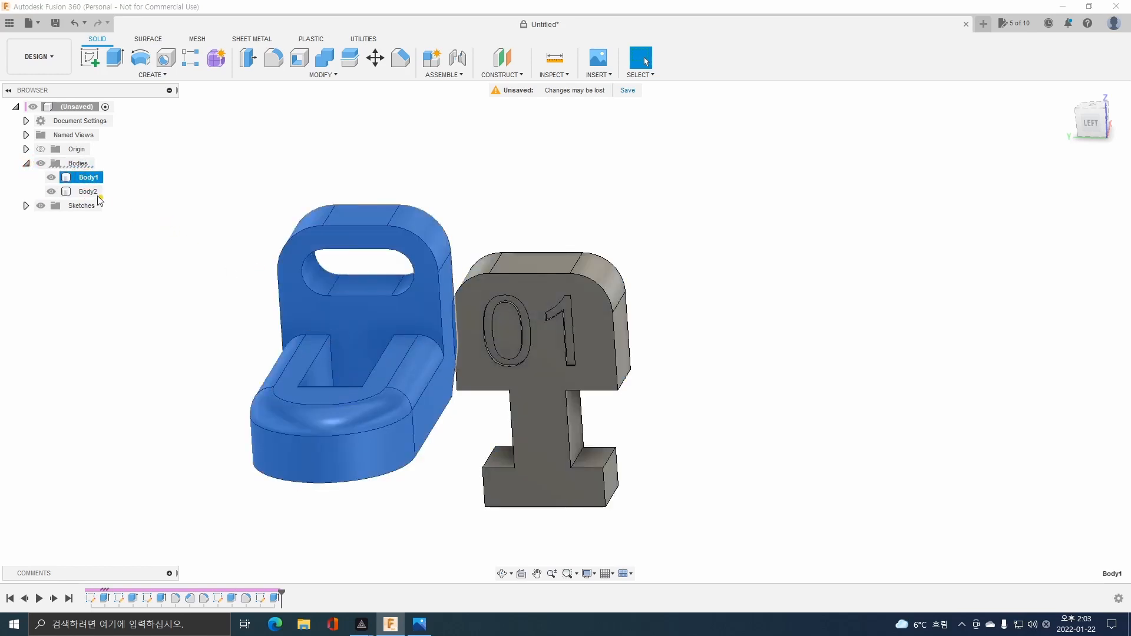
pyautogui.click(88, 192)
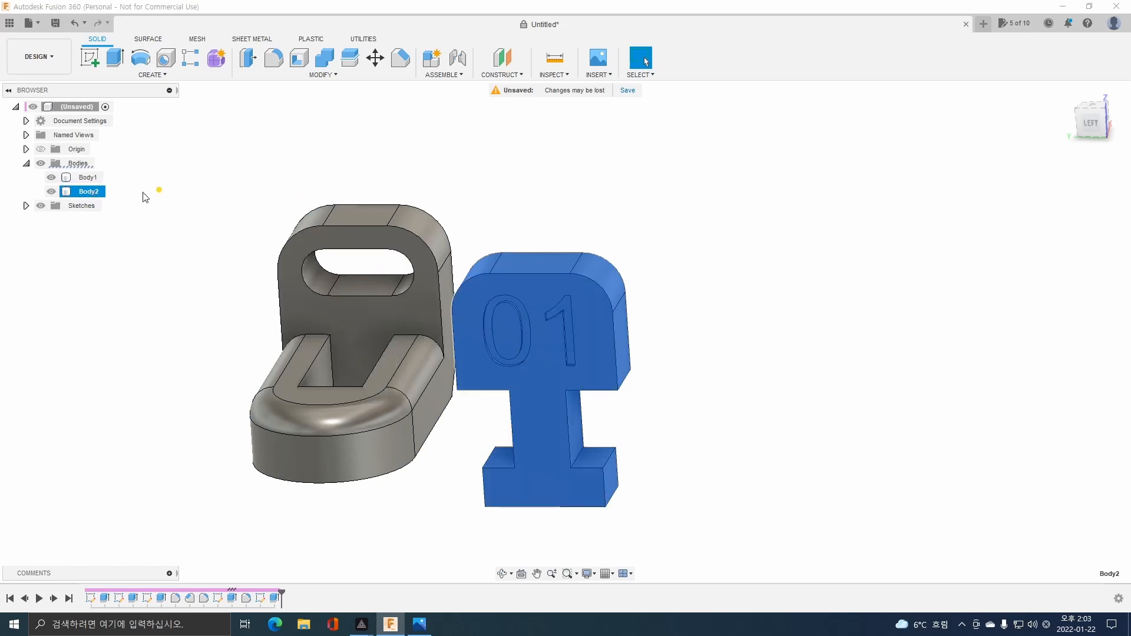
pyautogui.click(373, 58)
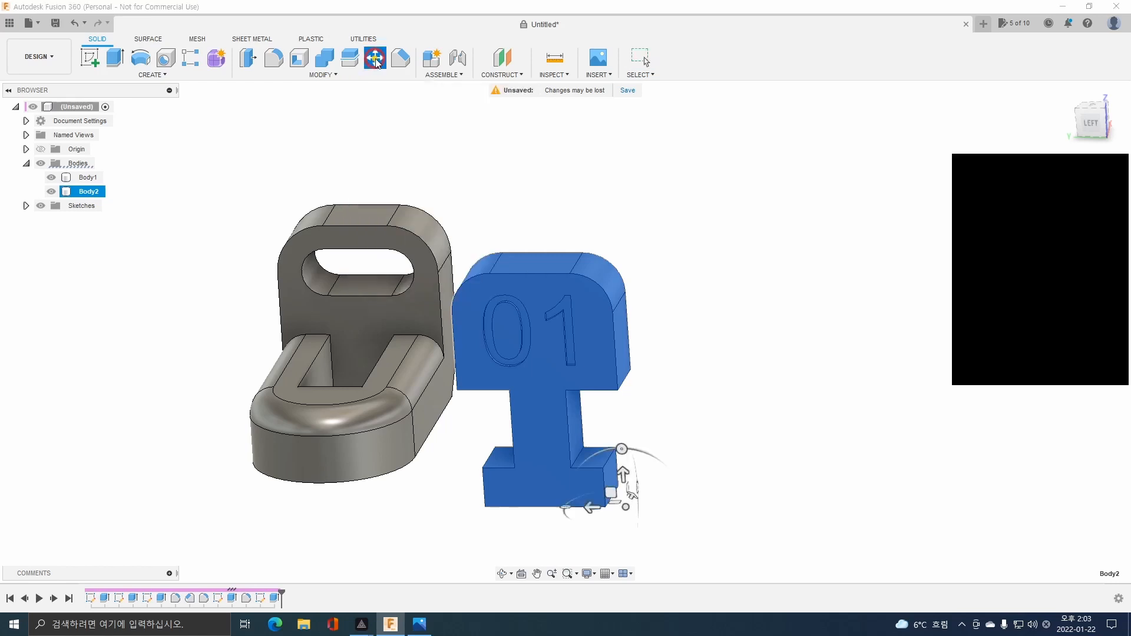
pyautogui.click(623, 471)
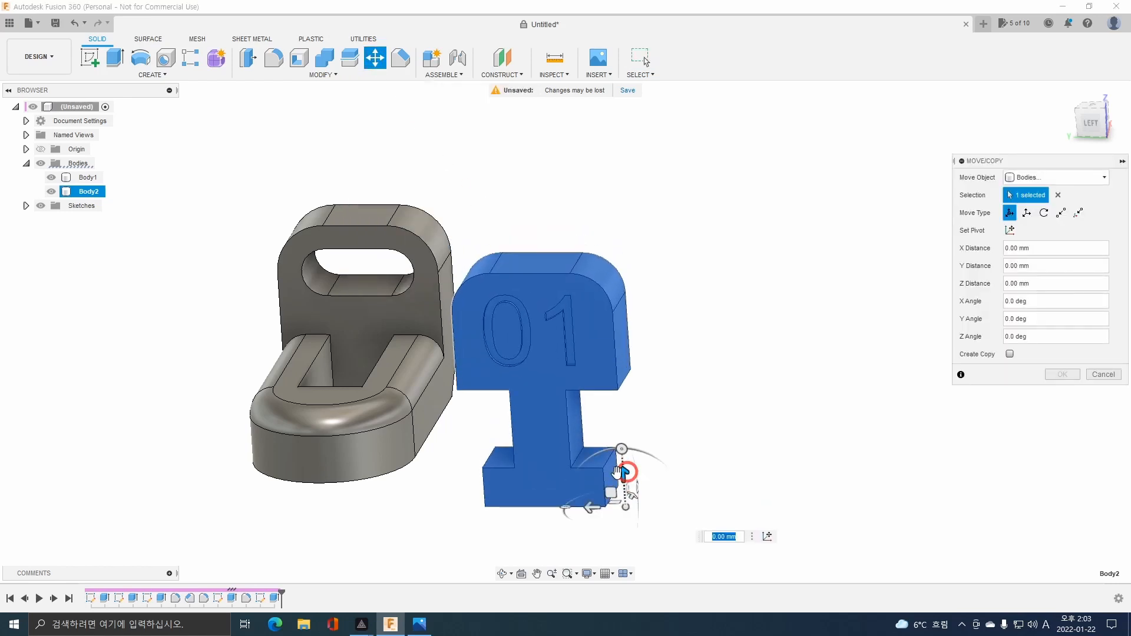
pyautogui.moveTo(622, 462); pyautogui.dragTo(626, 537)
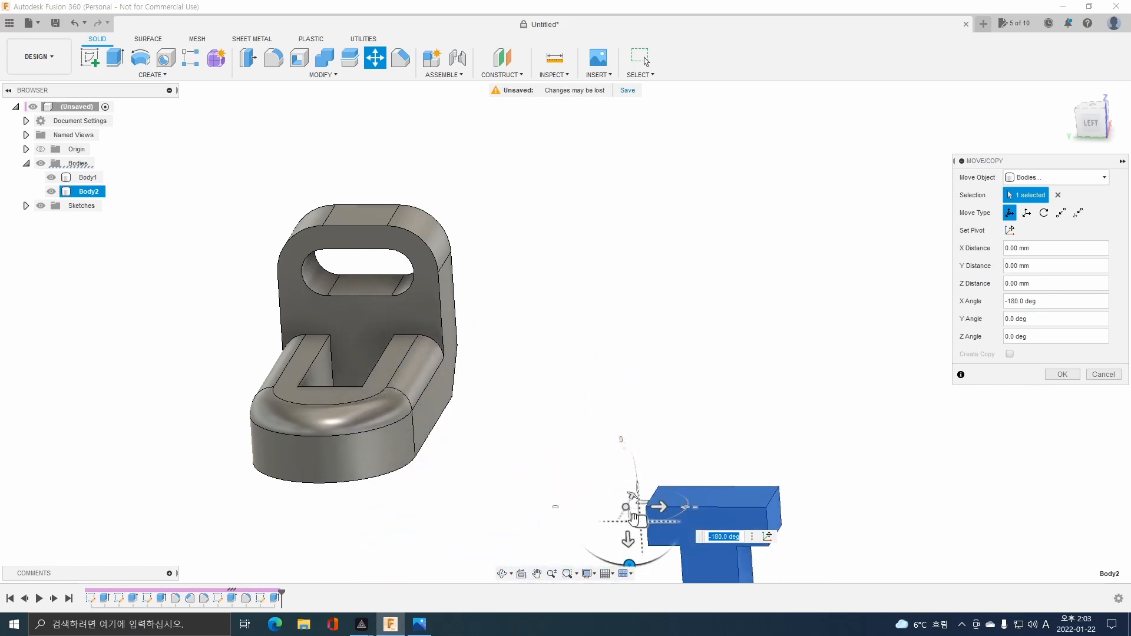
pyautogui.click(1072, 374)
pyautogui.keyDown('shift'); pyautogui.moveTo(861, 396); pyautogui.dragTo(841, 417, button='middle'); pyautogui.keyUp('shift')
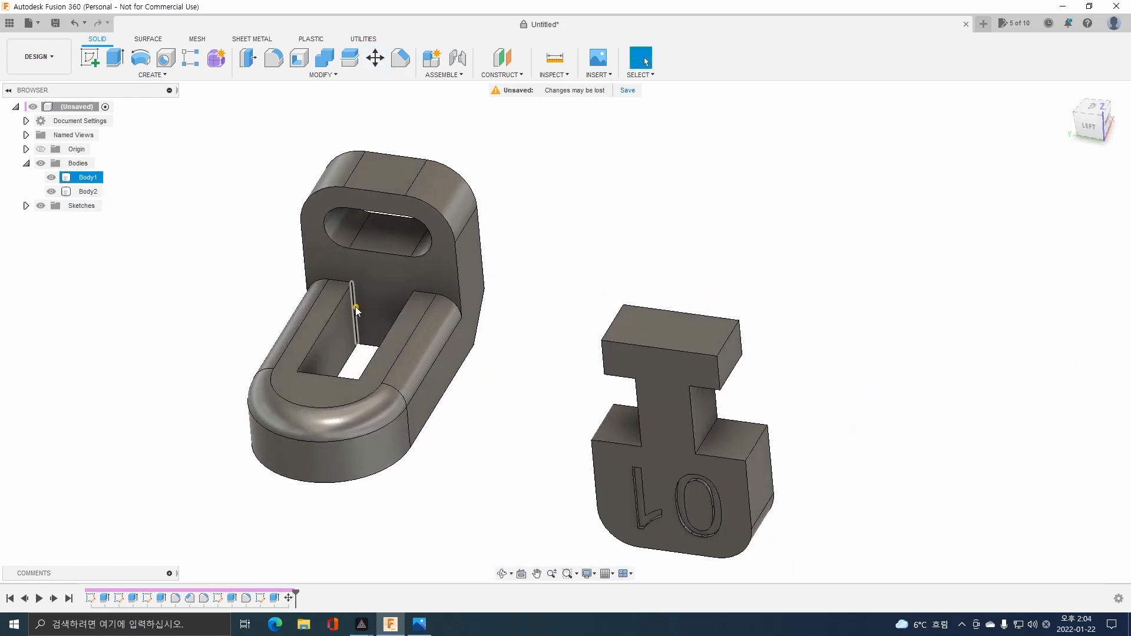
# Convert the slotted bracket body and the T-shaped body into separate internal components.
pyautogui.click(433, 61)
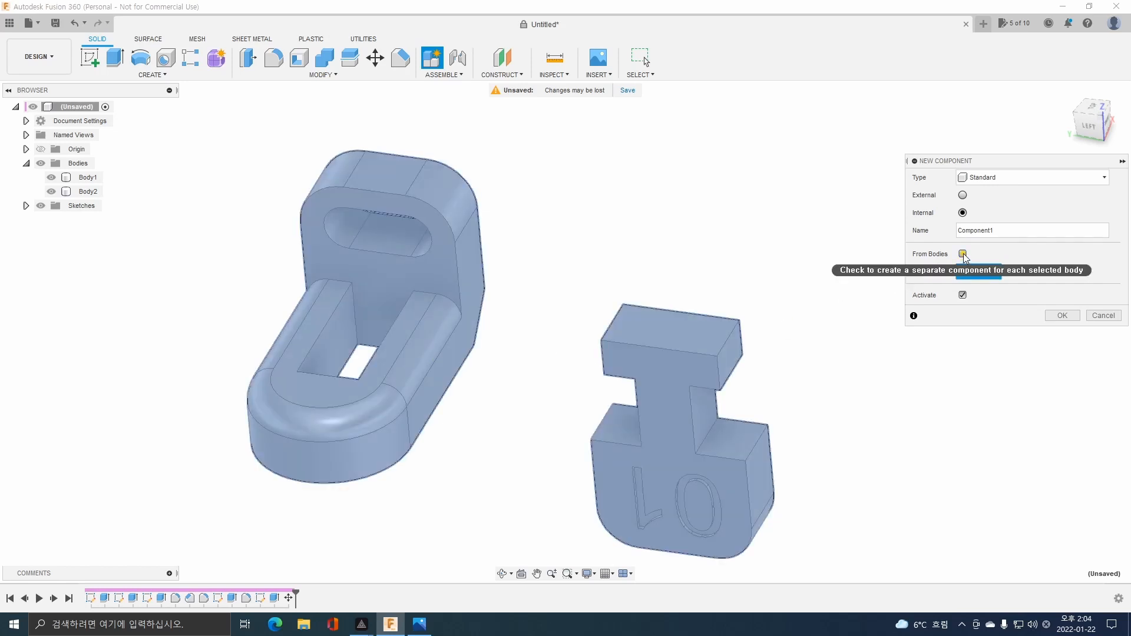
pyautogui.click(962, 254)
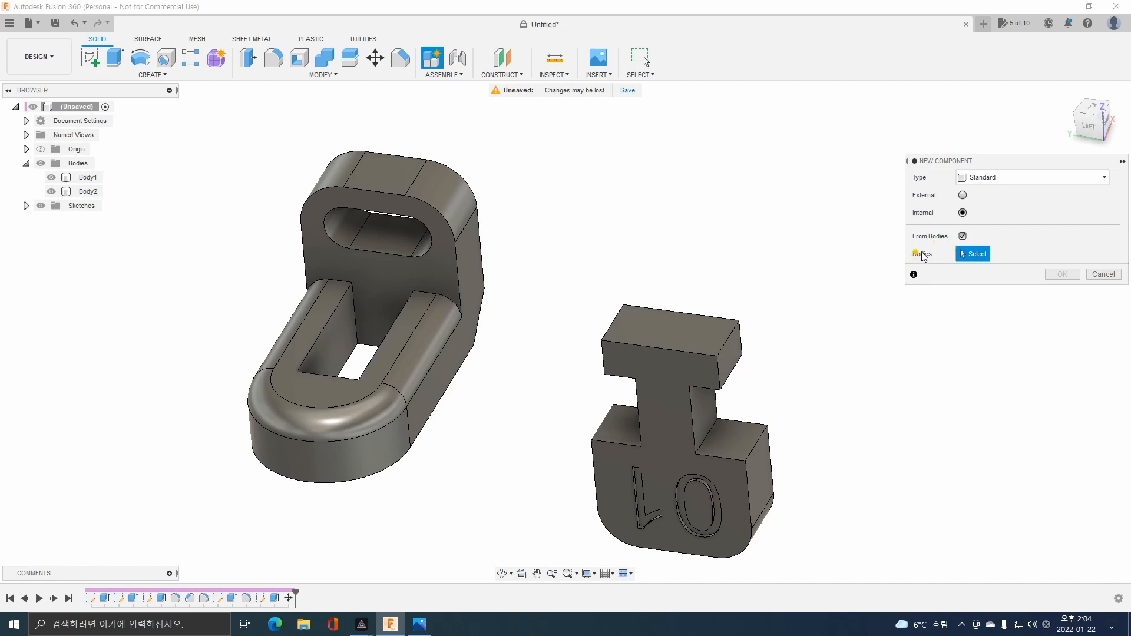
pyautogui.click(429, 274)
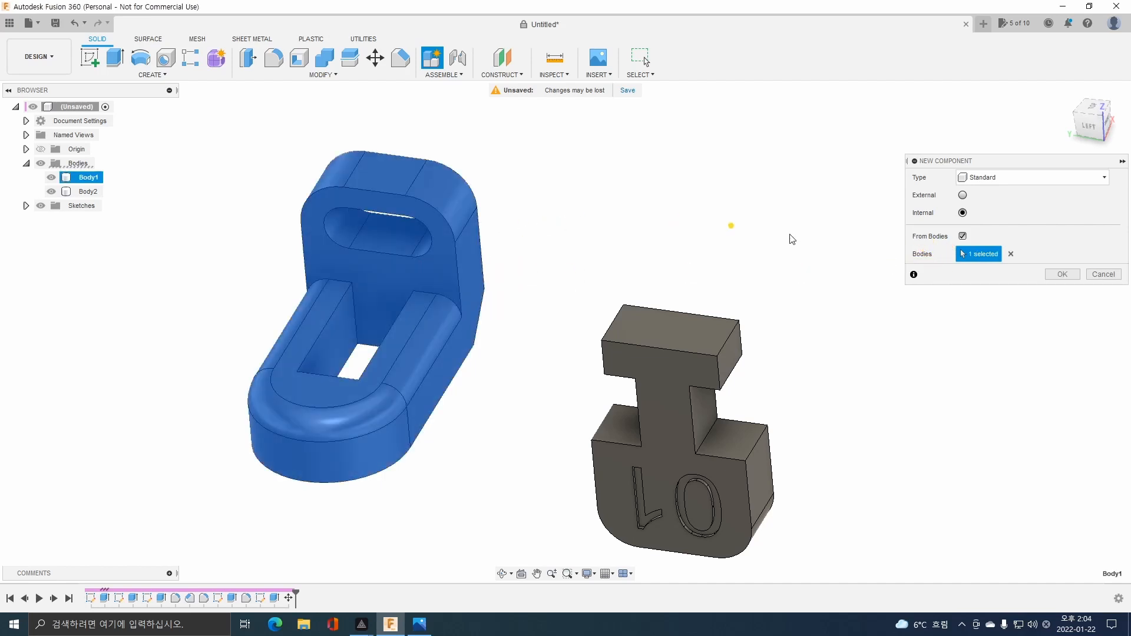
pyautogui.click(1058, 275)
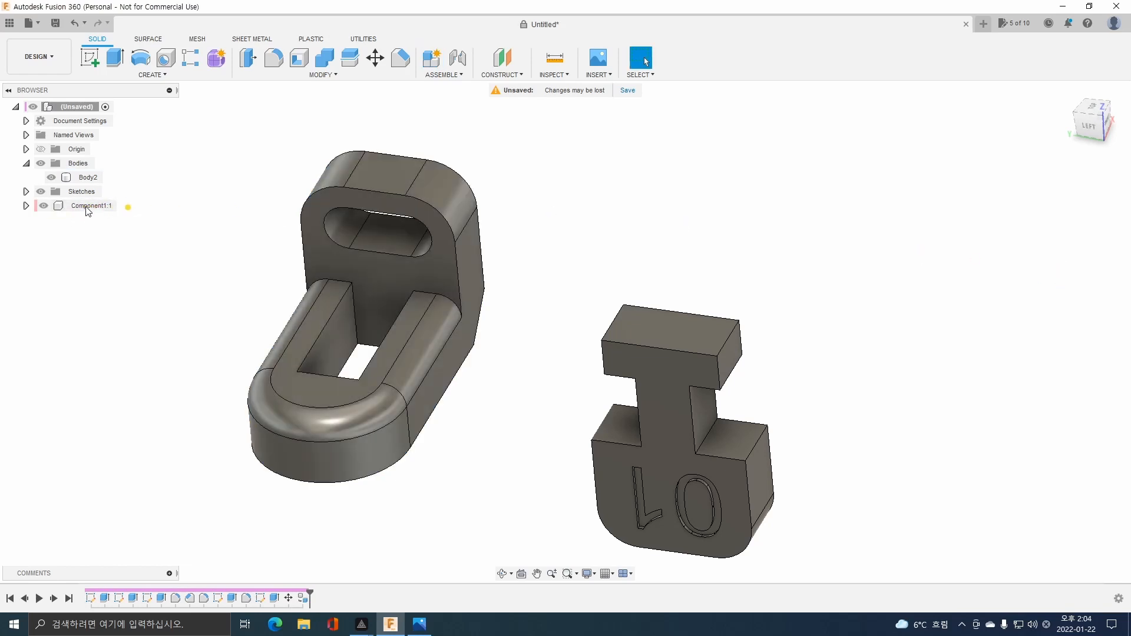
pyautogui.click(433, 63)
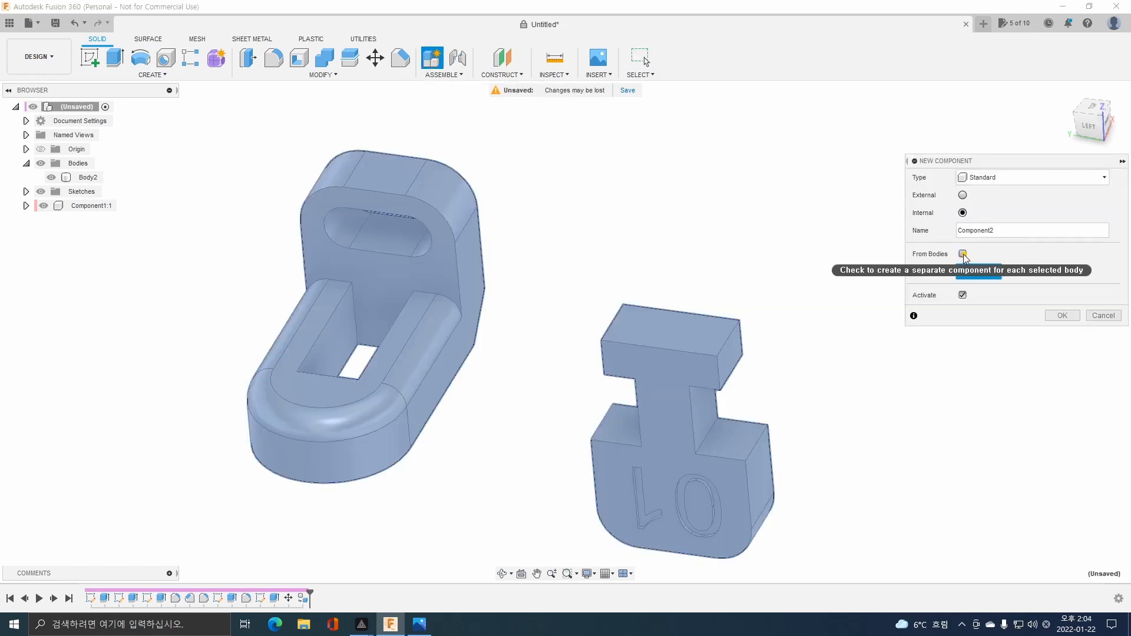
pyautogui.click(963, 254)
pyautogui.click(673, 387)
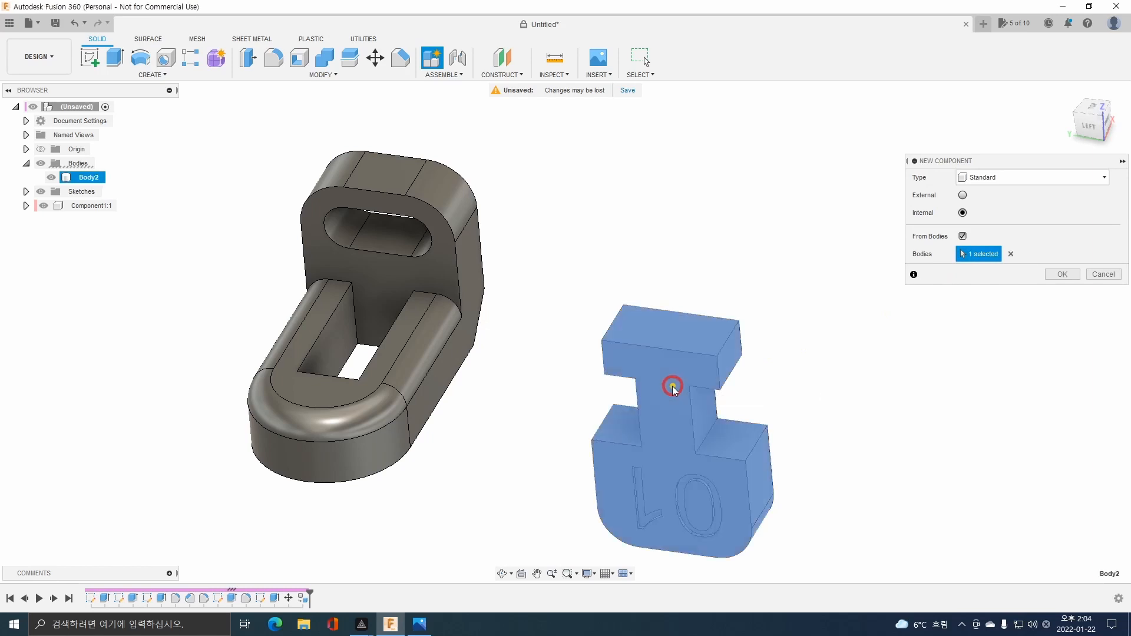
pyautogui.click(1055, 273)
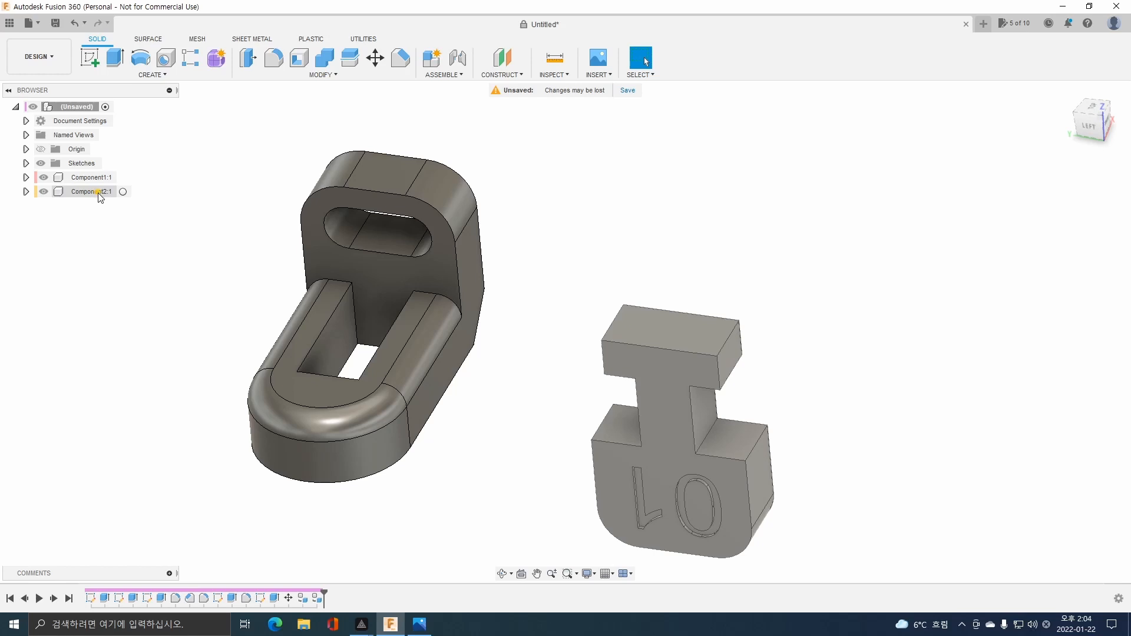
# Recheck the assembly drawing and joint part 2's corner between neck and foot to the front slot corner on the bracket's upper face.
pyautogui.click(457, 58)
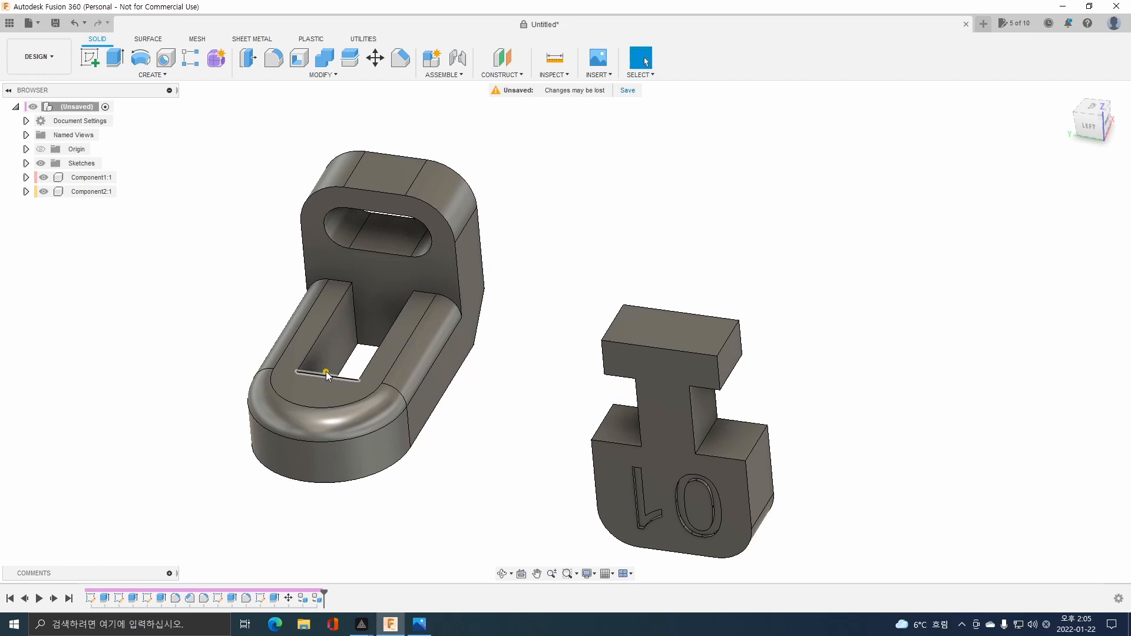
pyautogui.click(419, 624)
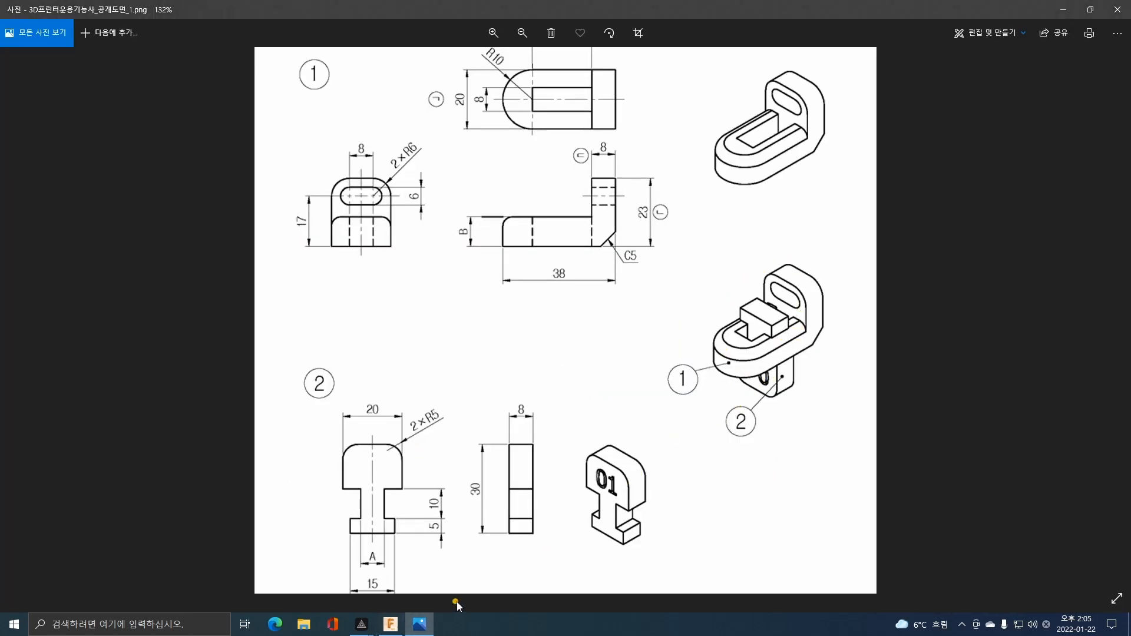
pyautogui.click(391, 624)
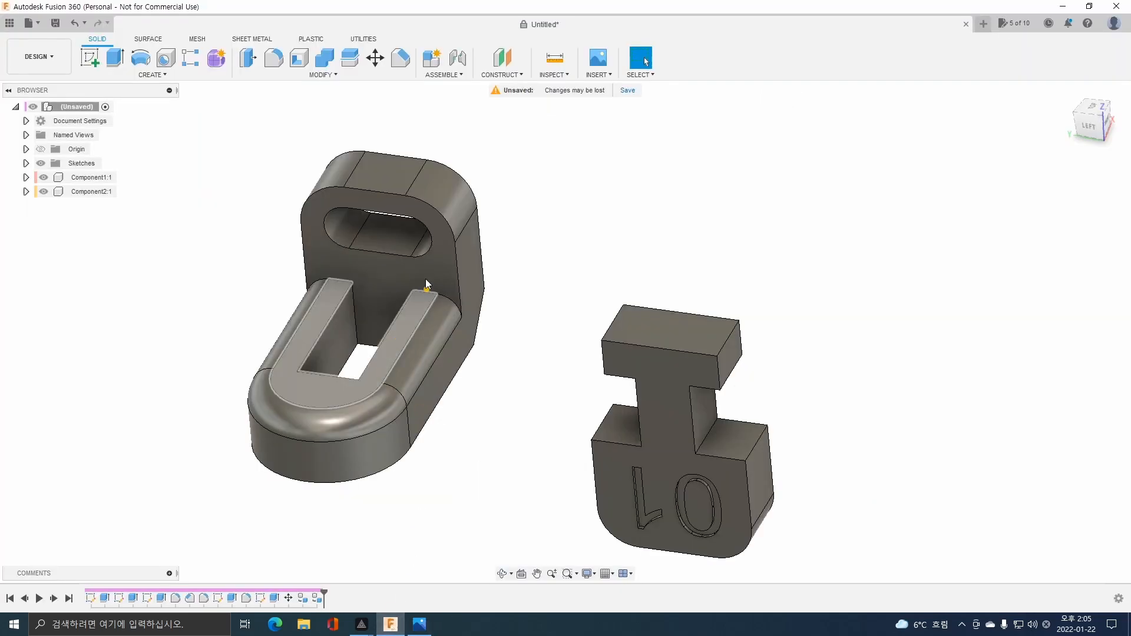
pyautogui.click(458, 58)
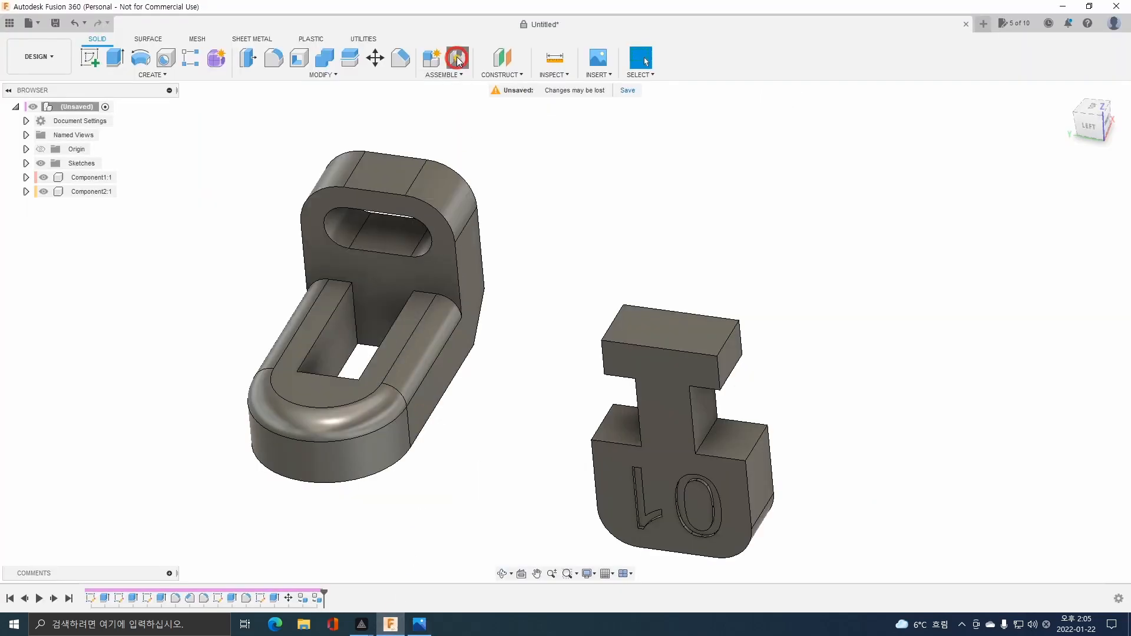
pyautogui.keyDown('shift'); pyautogui.moveTo(568, 386); pyautogui.dragTo(560, 371, button='middle'); pyautogui.keyUp('shift')
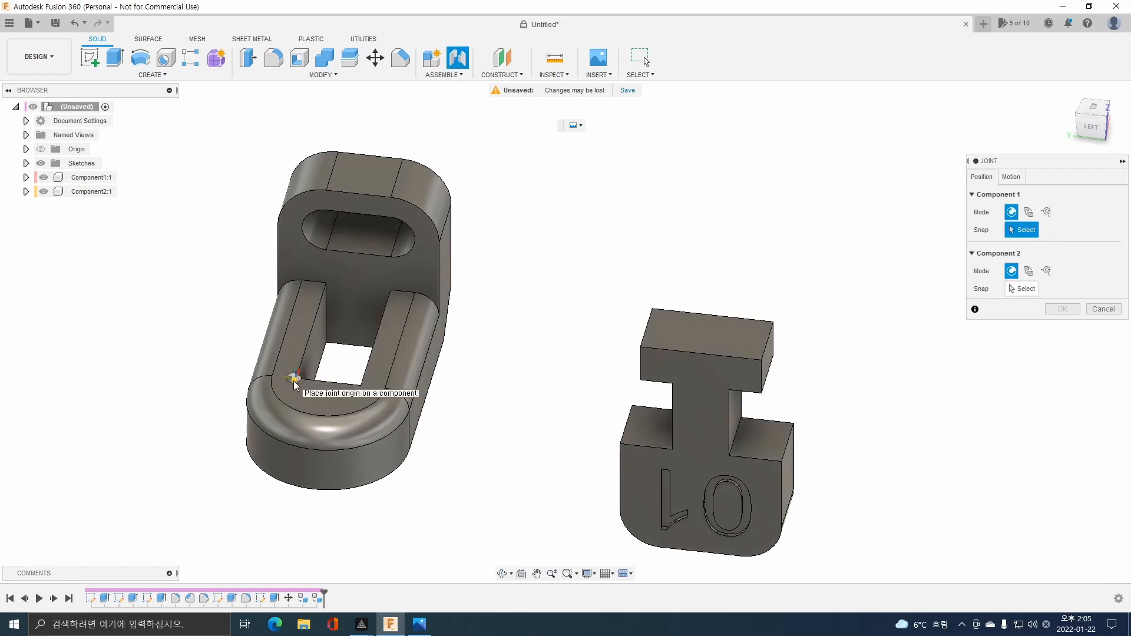
pyautogui.click(672, 382)
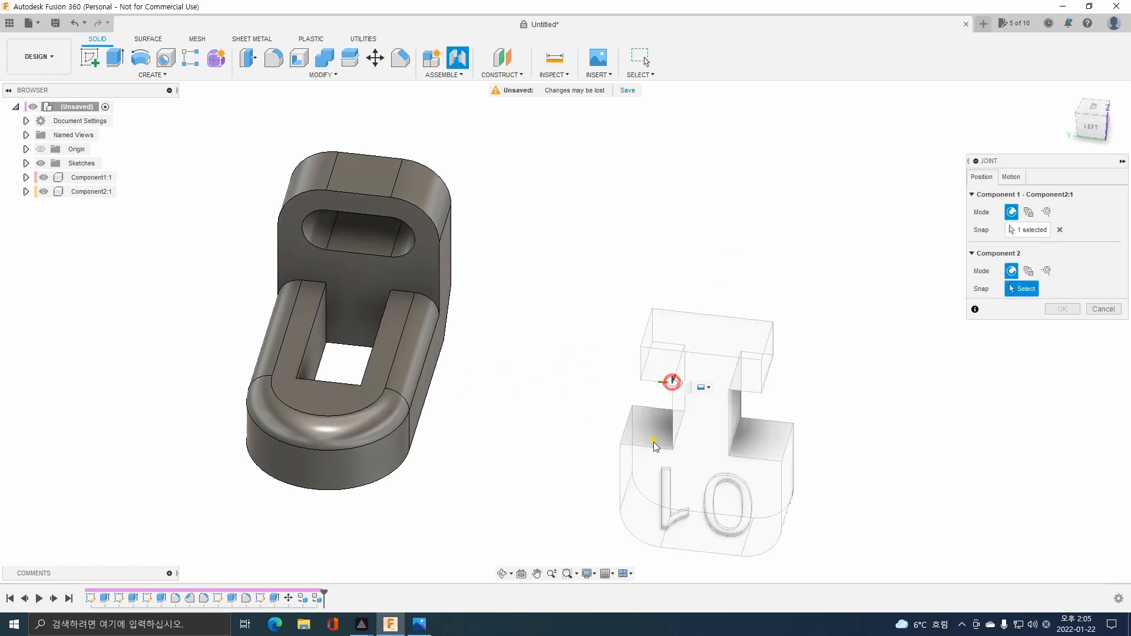
pyautogui.click(299, 378)
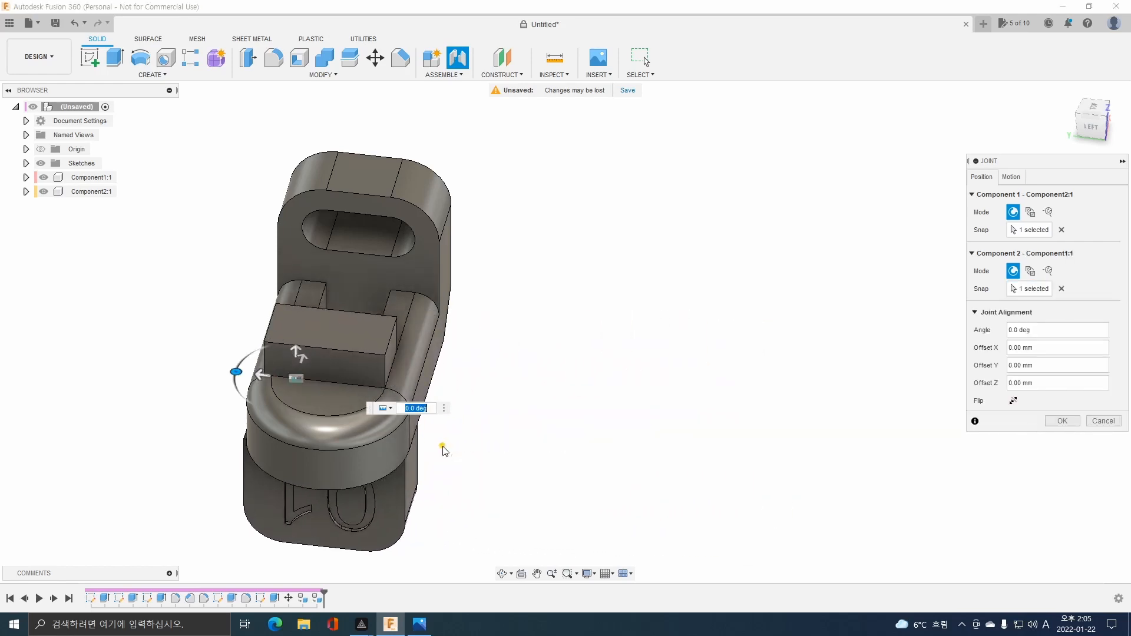
# Set the joint's Y offset to -0.5 mm to centre part 2's neck across the width of the bracket slot.
pyautogui.scroll(4, 329, 427)
pyautogui.keyDown('shift'); pyautogui.moveTo(351, 491); pyautogui.dragTo(356, 457, button='middle'); pyautogui.keyUp('shift')
pyautogui.click(1092, 119)
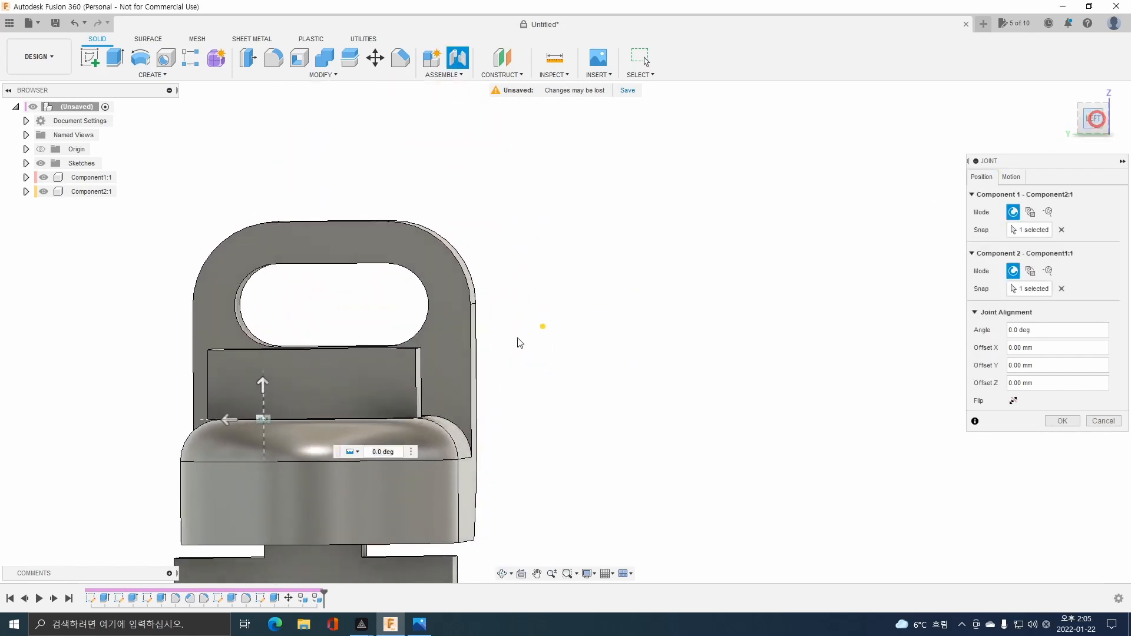
pyautogui.moveTo(455, 382); pyautogui.dragTo(623, 236, button='middle')
pyautogui.scroll(2, 532, 352)
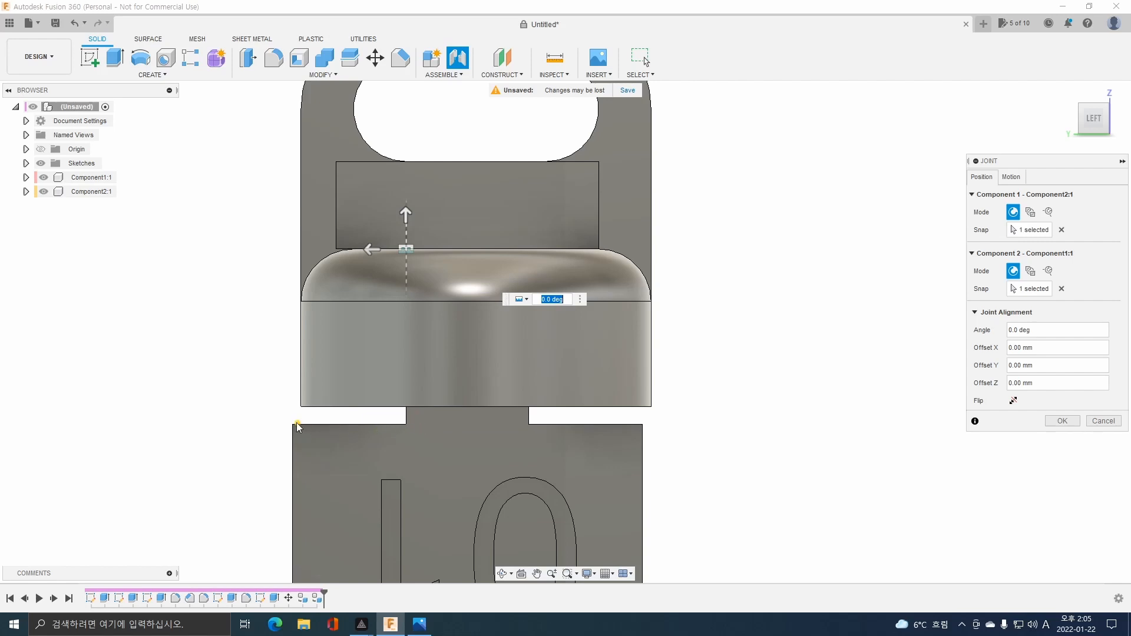
pyautogui.click(647, 458)
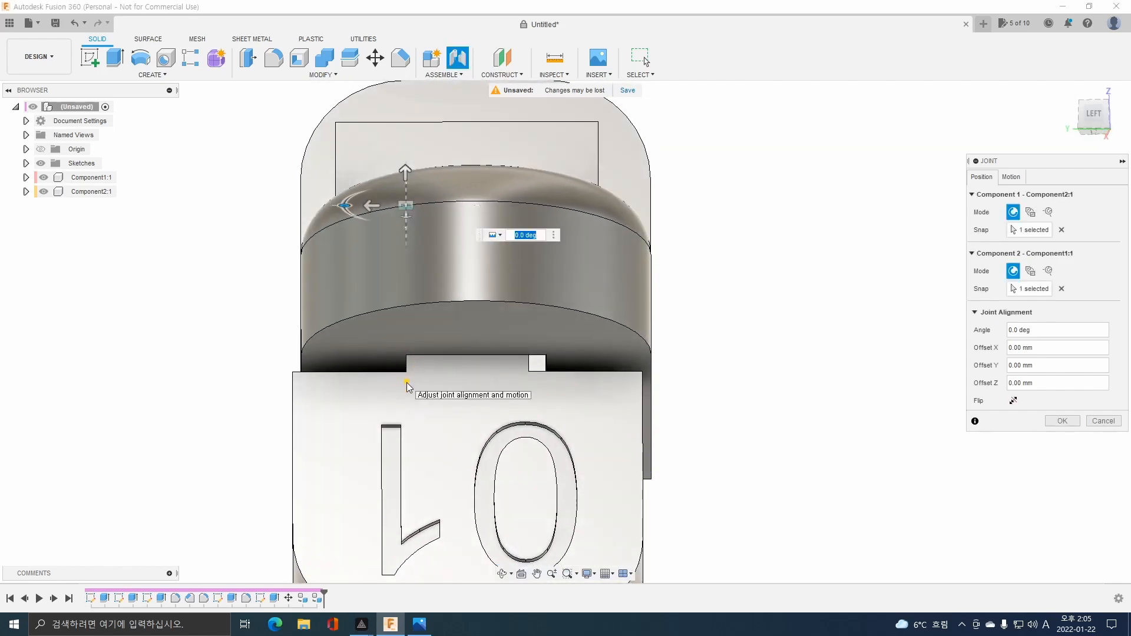
pyautogui.click(370, 204)
pyautogui.moveTo(375, 206); pyautogui.dragTo(382, 205)
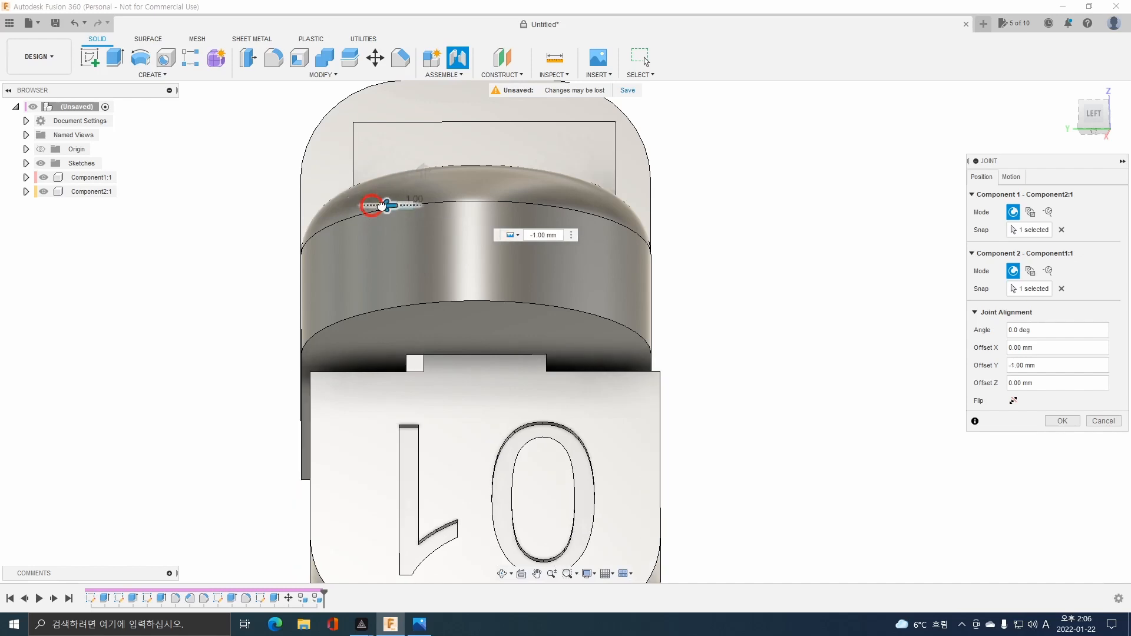
pyautogui.click(540, 236)
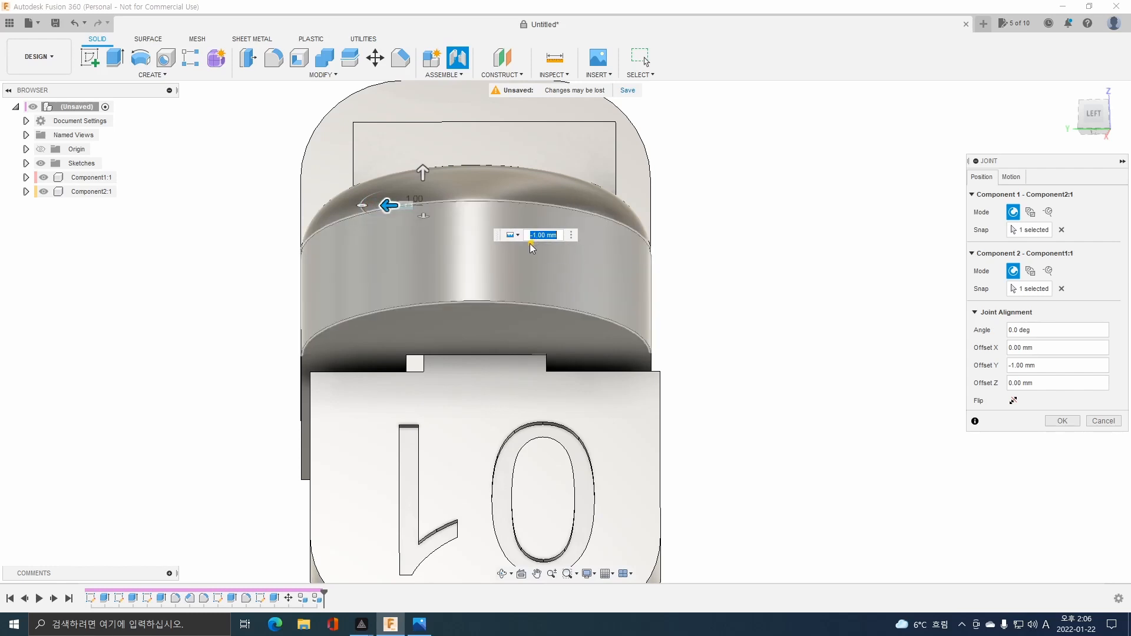
pyautogui.write('-0.5')
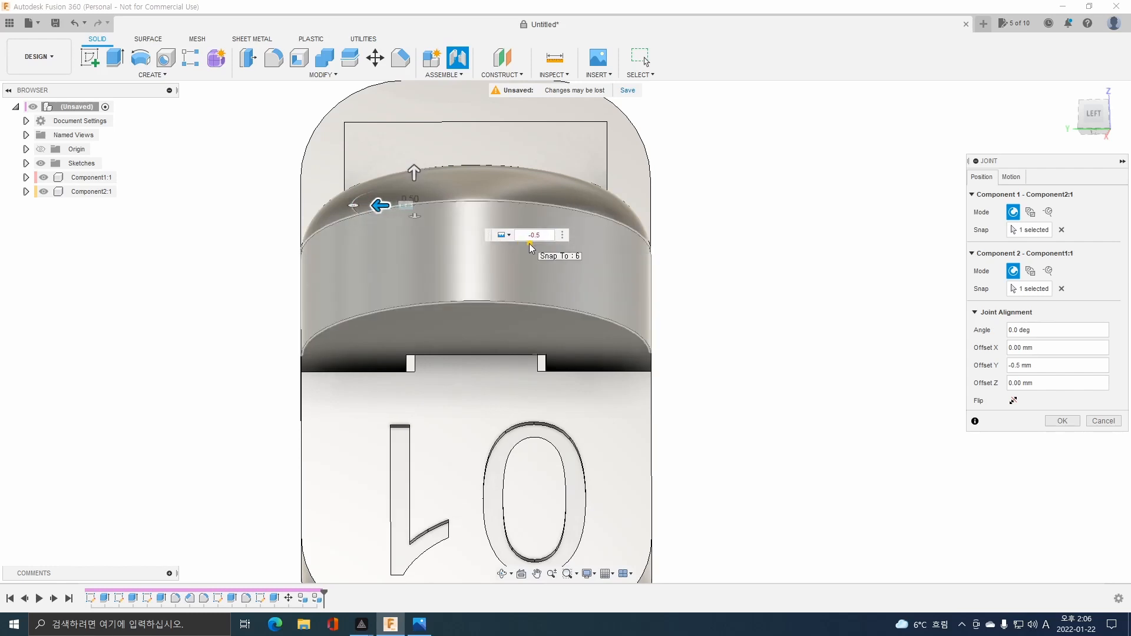
# Set the joint's Z offset to 0.5 mm to raise part 2 relative to the bracket.
pyautogui.click(414, 171)
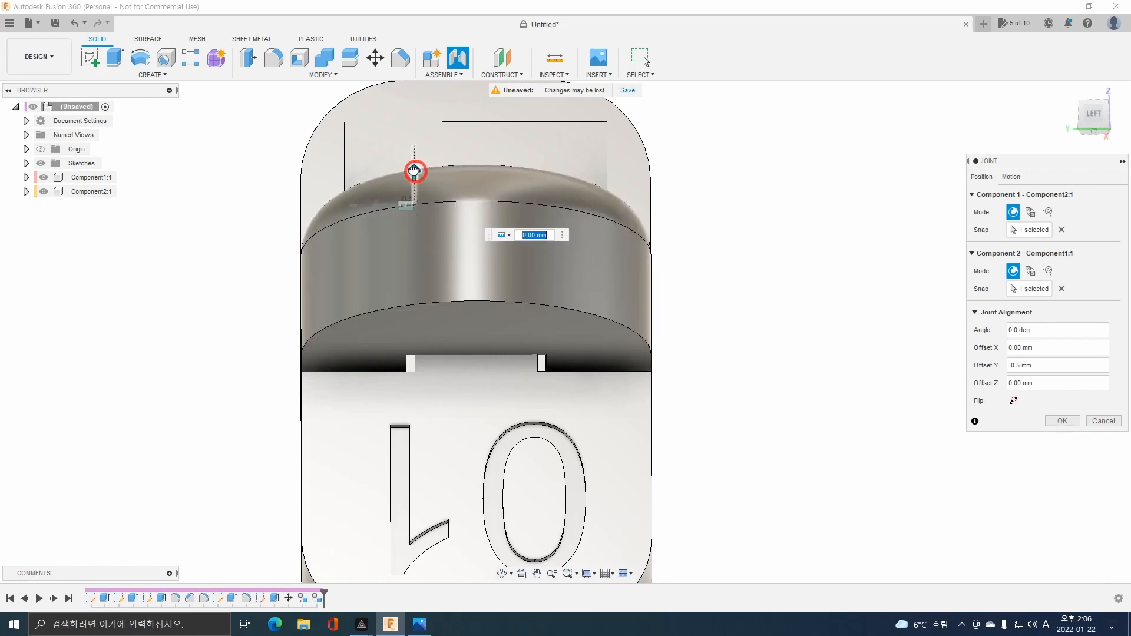
pyautogui.moveTo(414, 172); pyautogui.dragTo(414, 160)
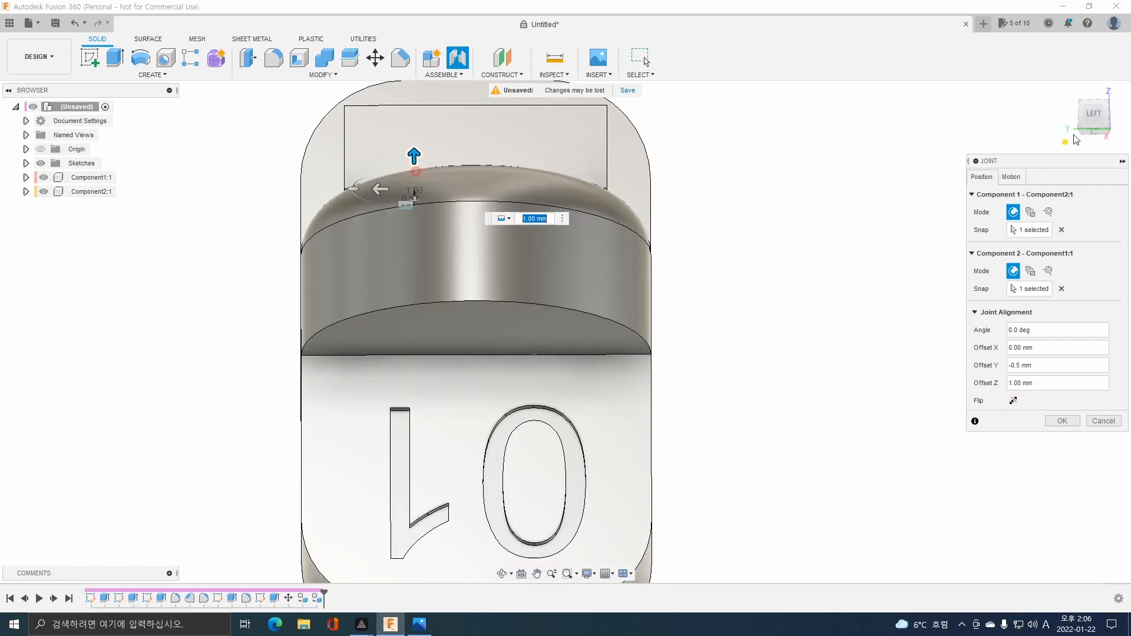
pyautogui.click(1094, 113)
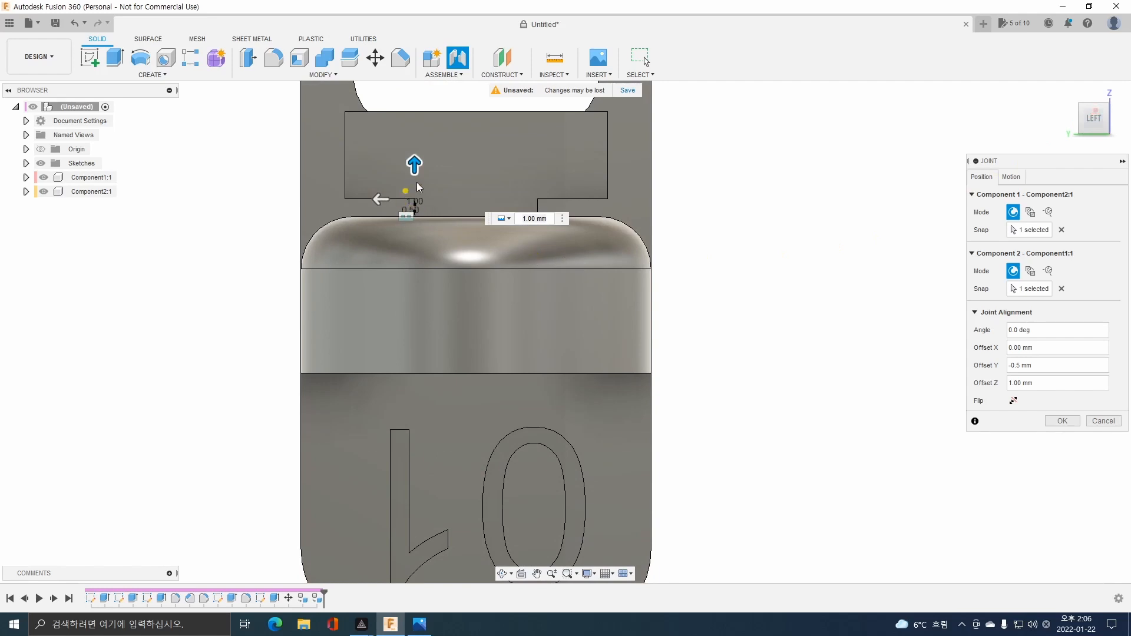
pyautogui.moveTo(414, 164)
pyautogui.mouseDown()
pyautogui.moveTo(414, 182)
pyautogui.moveTo(414, 154)
pyautogui.moveTo(415, 167)
pyautogui.mouseUp()
pyautogui.write('0.5')
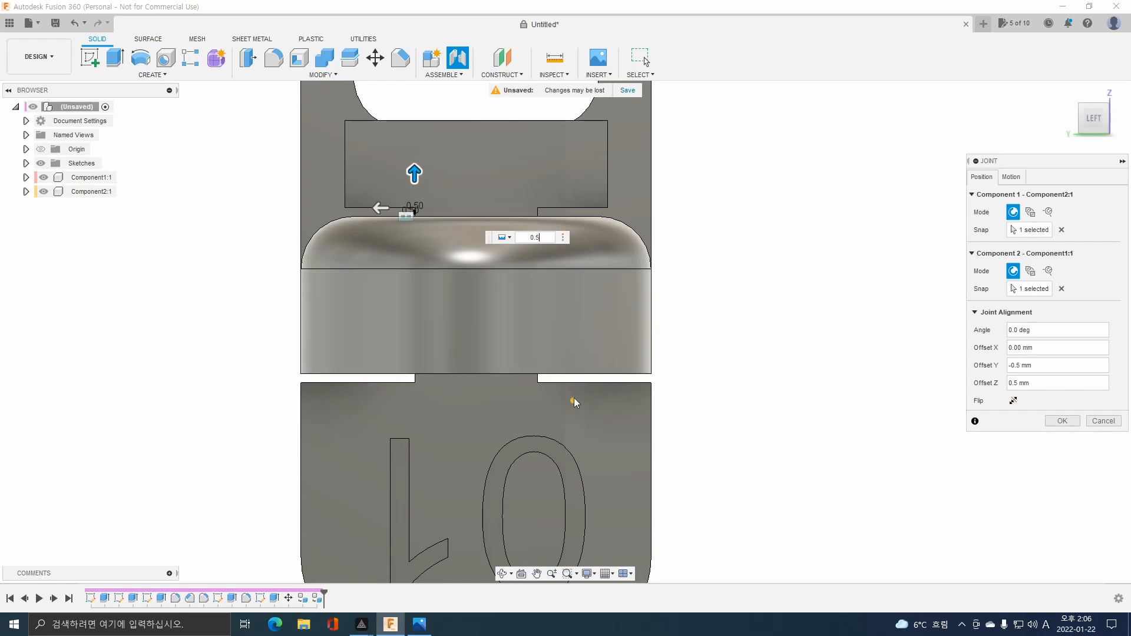
# Move part 2 along the slot toward the upright wall with an X offset of 6 mm and finish the joint.
pyautogui.keyDown('shift'); pyautogui.moveTo(574, 397); pyautogui.dragTo(595, 348, button='middle'); pyautogui.keyUp('shift')
pyautogui.moveTo(694, 155); pyautogui.dragTo(519, 339, button='middle')
pyautogui.keyDown('shift'); pyautogui.moveTo(574, 368); pyautogui.dragTo(504, 364, button='middle'); pyautogui.keyUp('shift')
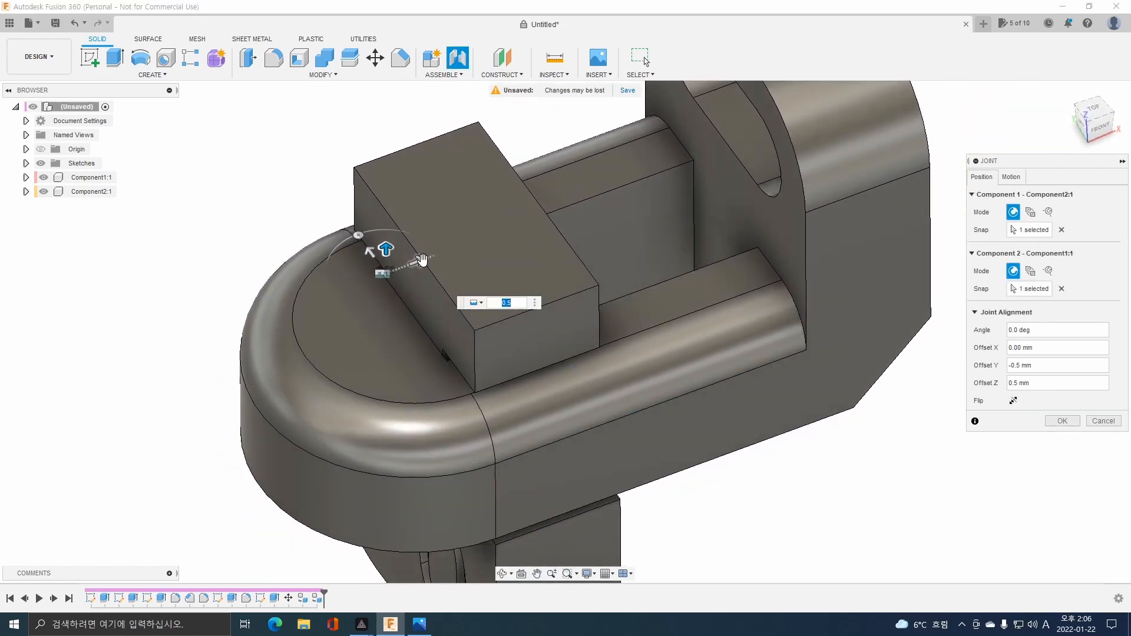
pyautogui.moveTo(422, 259); pyautogui.dragTo(525, 295)
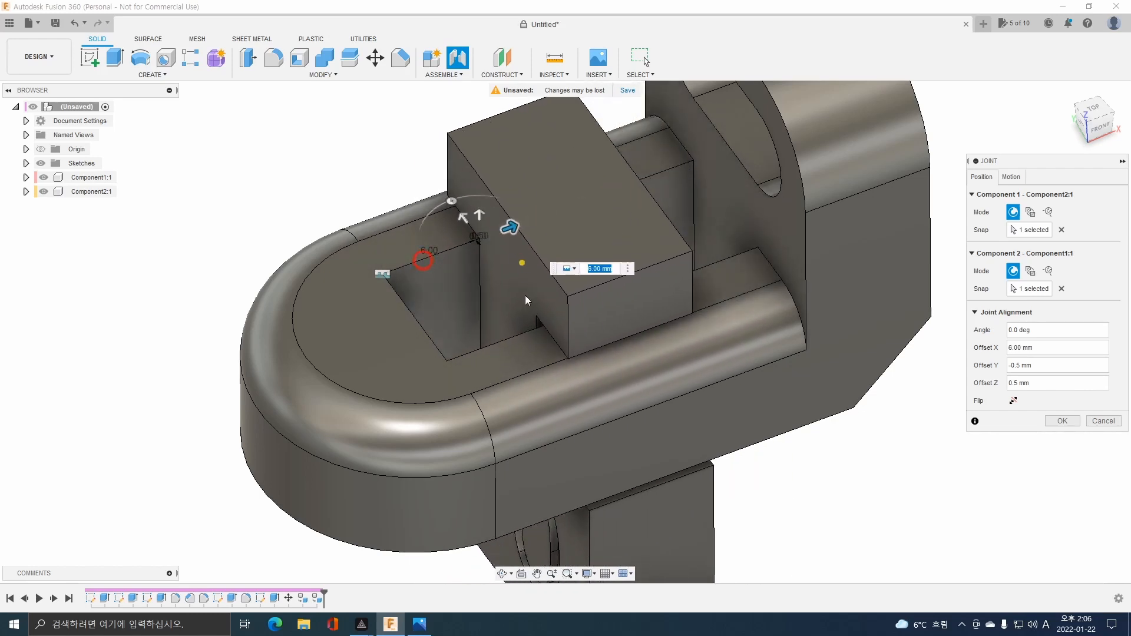
pyautogui.click(1062, 420)
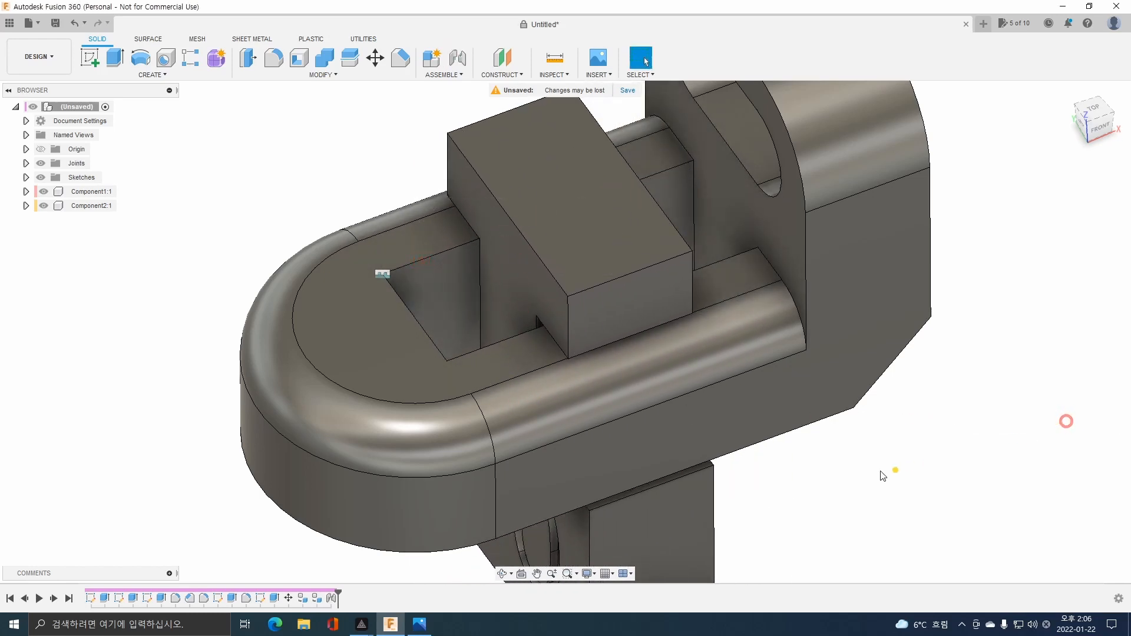
# Compare part 2's orientation and position in the bracket with the assembly view in the exam drawing.
pyautogui.keyDown('shift'); pyautogui.moveTo(973, 517); pyautogui.dragTo(861, 448, button='middle'); pyautogui.keyUp('shift')
pyautogui.scroll(3, 854, 438)
pyautogui.scroll(-6, 852, 436)
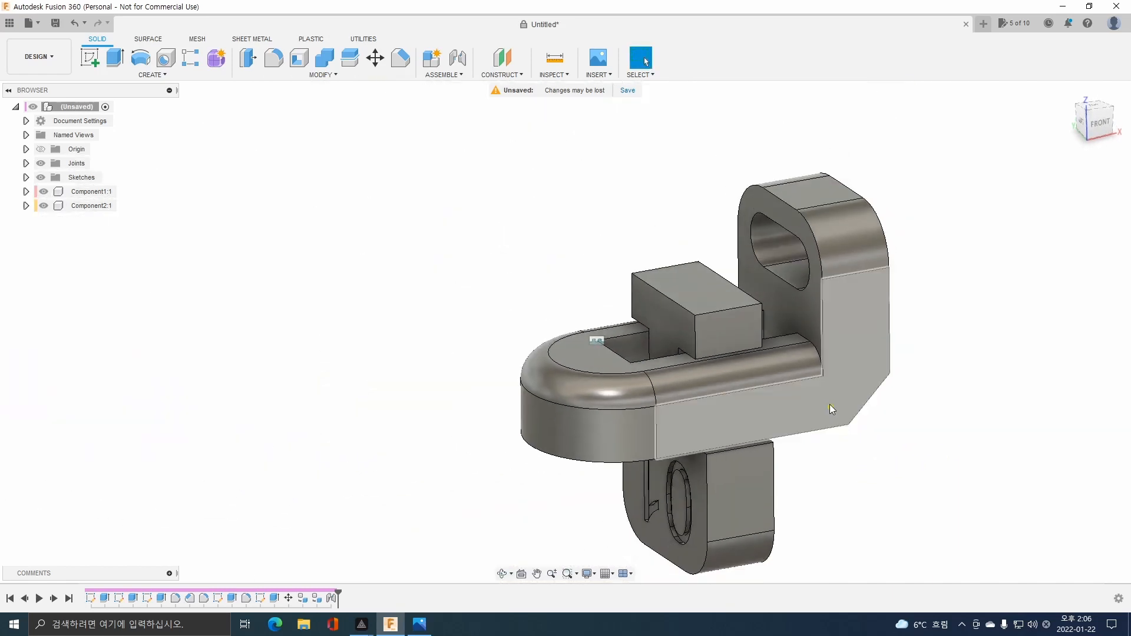
pyautogui.moveTo(828, 403); pyautogui.dragTo(651, 341, button='middle')
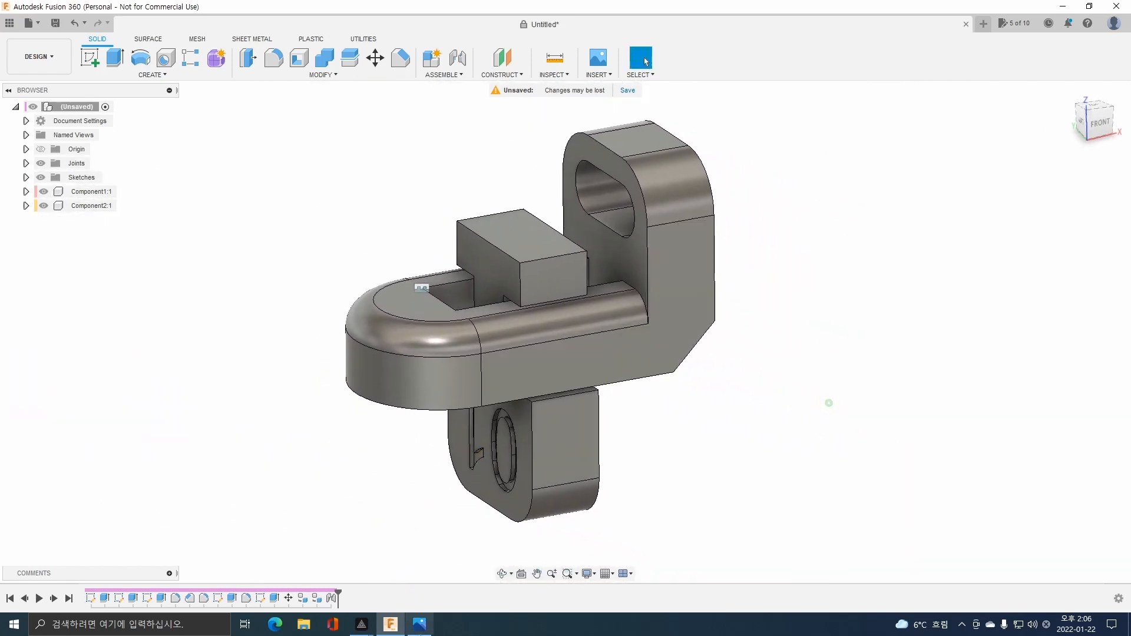
pyautogui.click(418, 624)
pyautogui.click(392, 625)
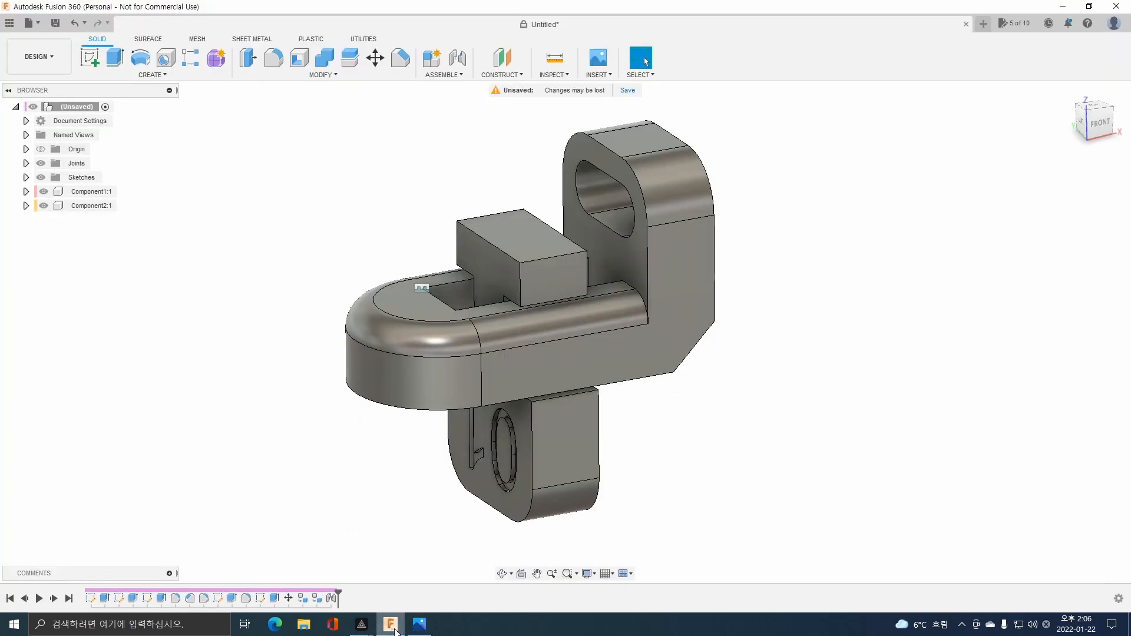
pyautogui.keyDown('shift'); pyautogui.moveTo(443, 517); pyautogui.dragTo(445, 490, button='middle'); pyautogui.keyUp('shift')
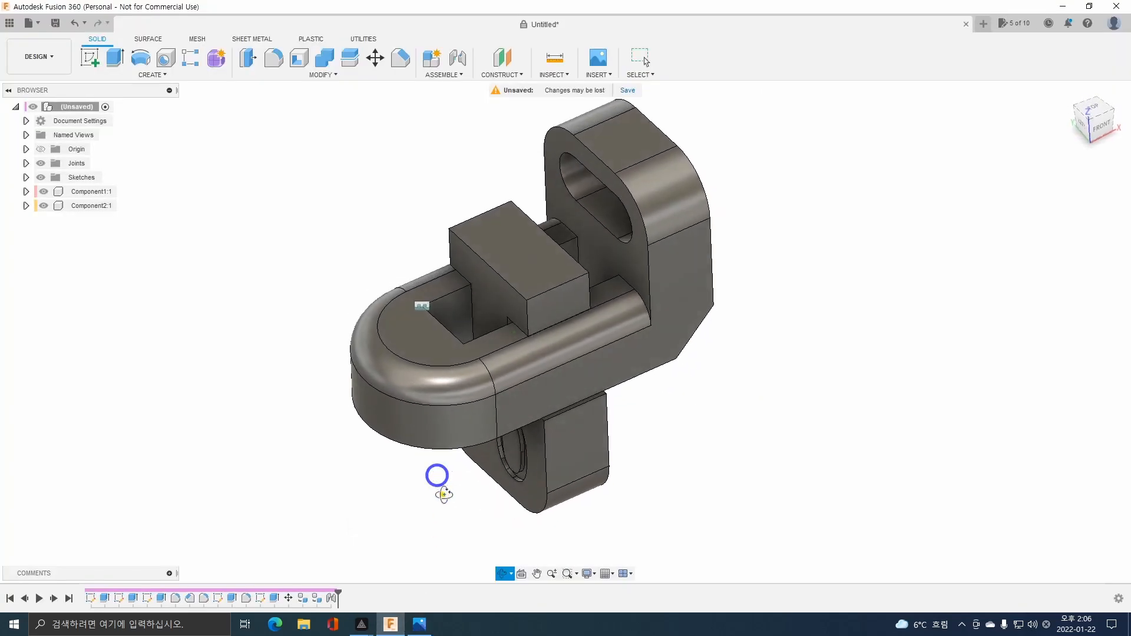
pyautogui.click(419, 624)
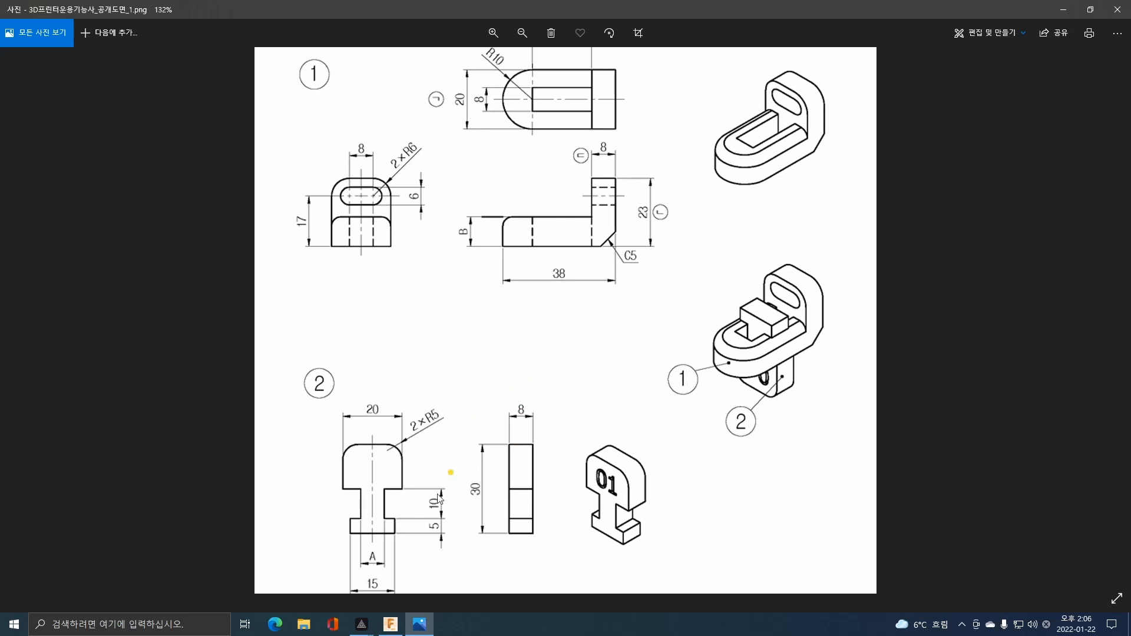
pyautogui.moveTo(401, 633)
pyautogui.click(391, 626)
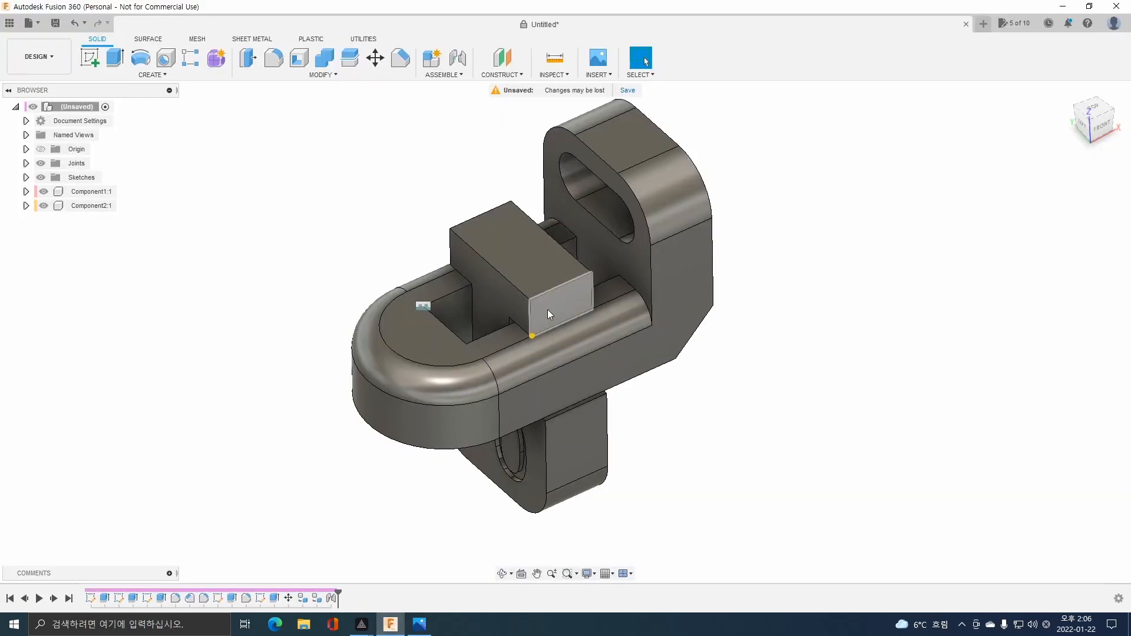
pyautogui.scroll(3, 575, 277)
pyautogui.scroll(-2, 577, 276)
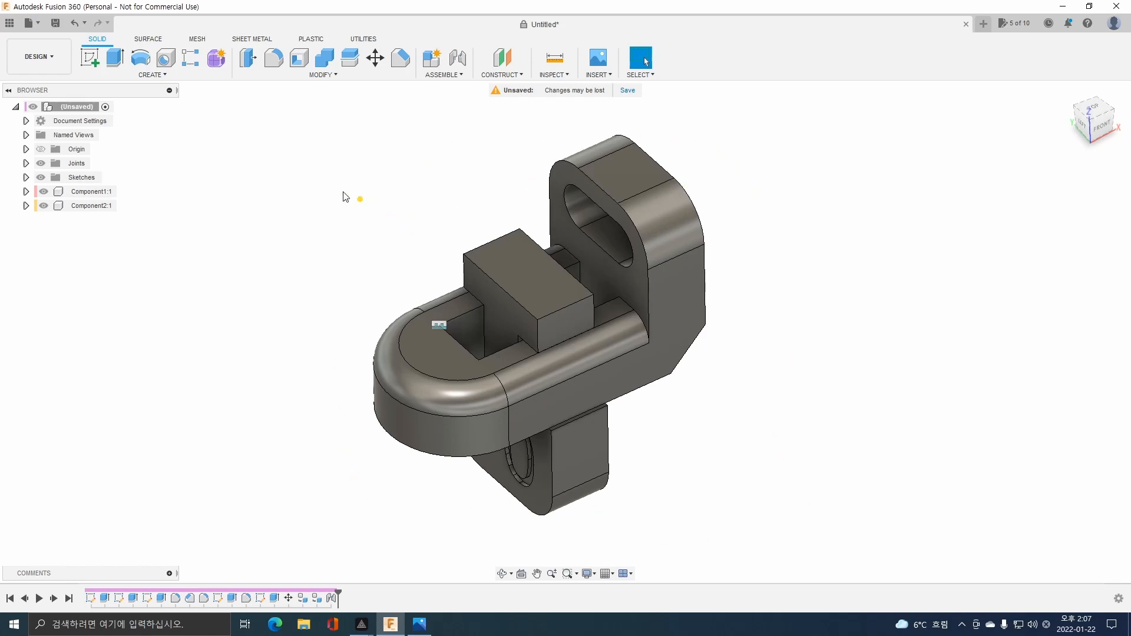
# Save the design as 01 in the 3D프린터운용기능사 folder of My First Project.
pyautogui.click(56, 24)
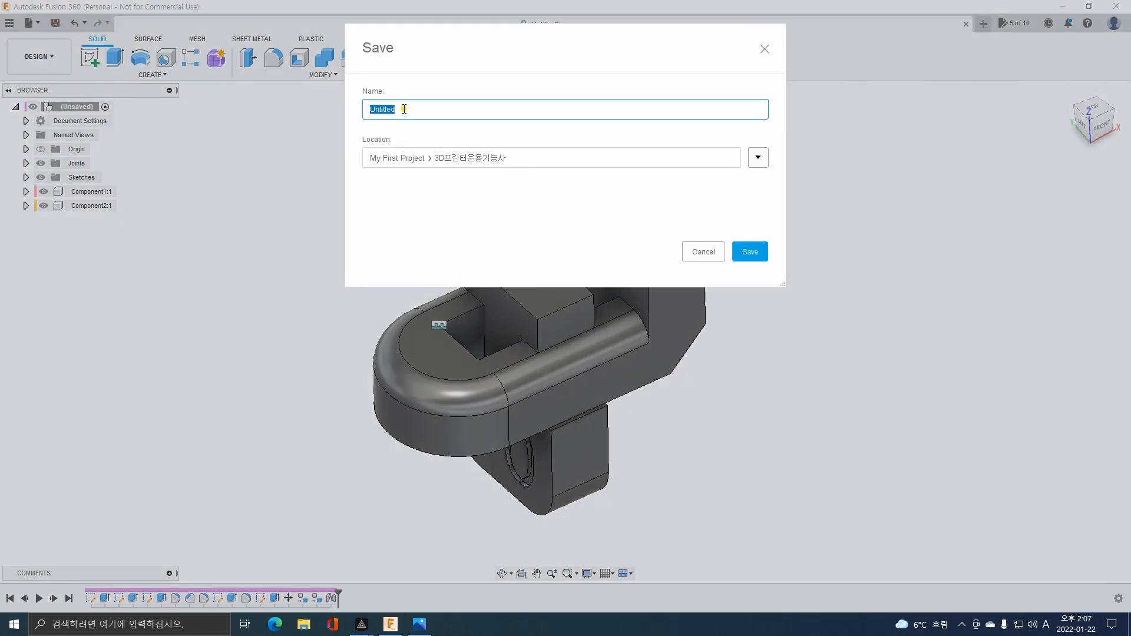
pyautogui.write('01')
pyautogui.click(750, 251)
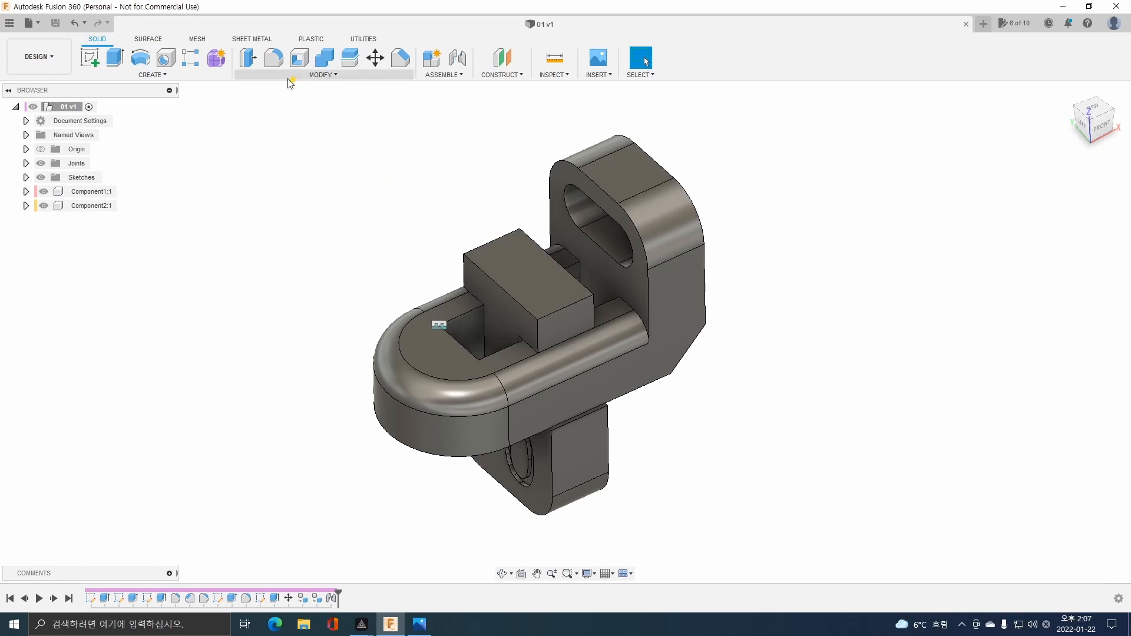
# Export the whole assembly to the Desktop as an STL file named 01 v1 and dismiss the job status.
pyautogui.click(36, 24)
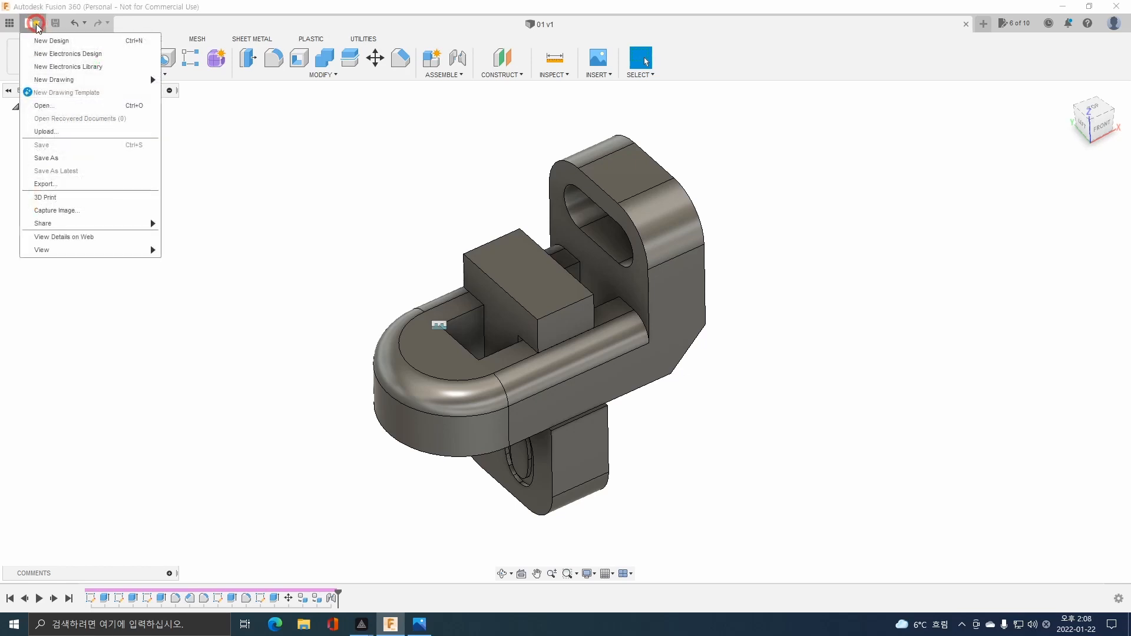
pyautogui.click(73, 186)
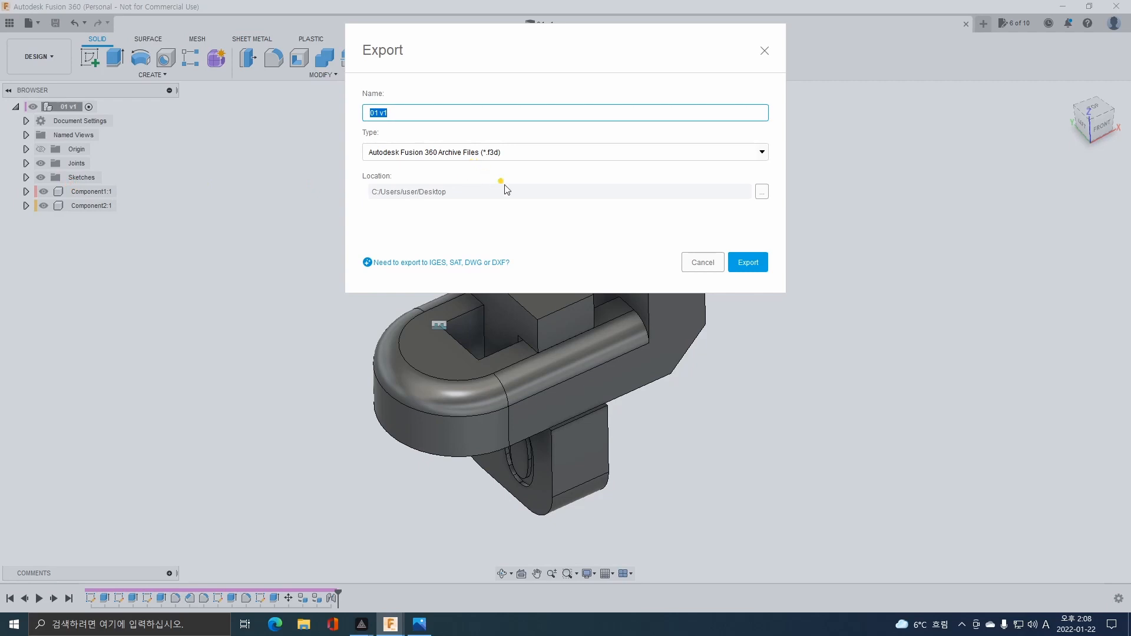
pyautogui.click(547, 152)
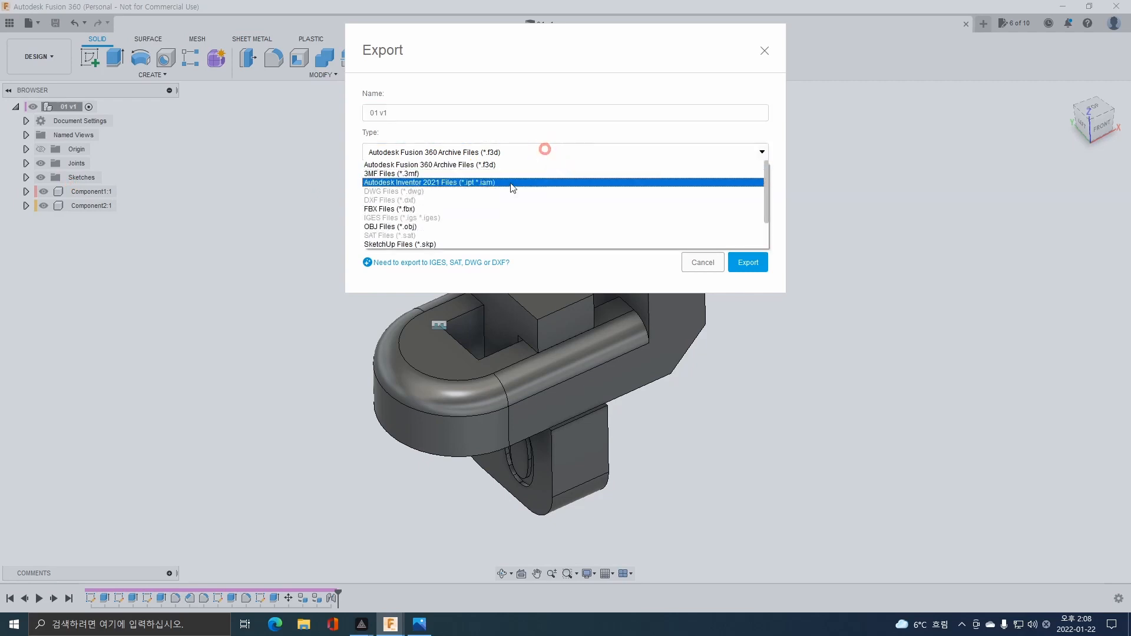
pyautogui.scroll(-1, 460, 218)
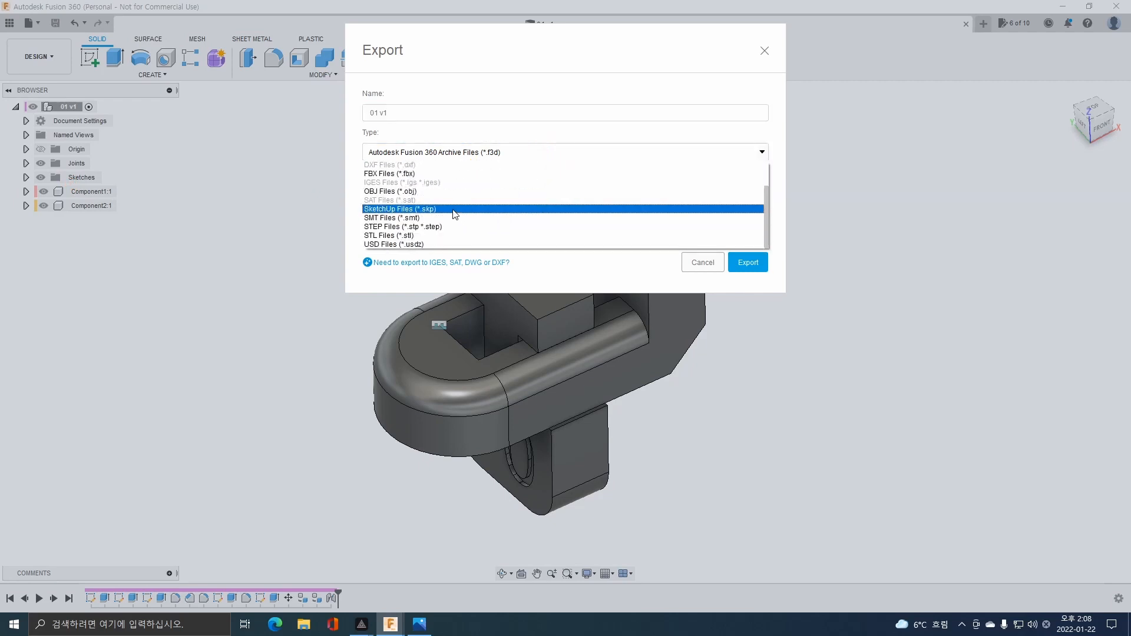
pyautogui.click(417, 236)
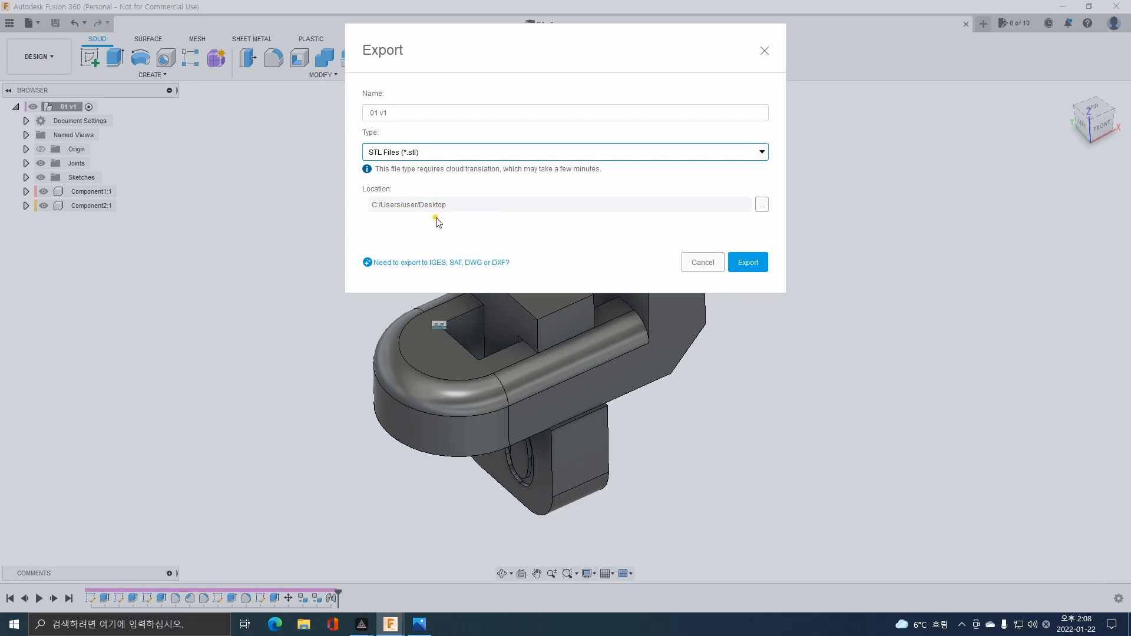
pyautogui.click(754, 267)
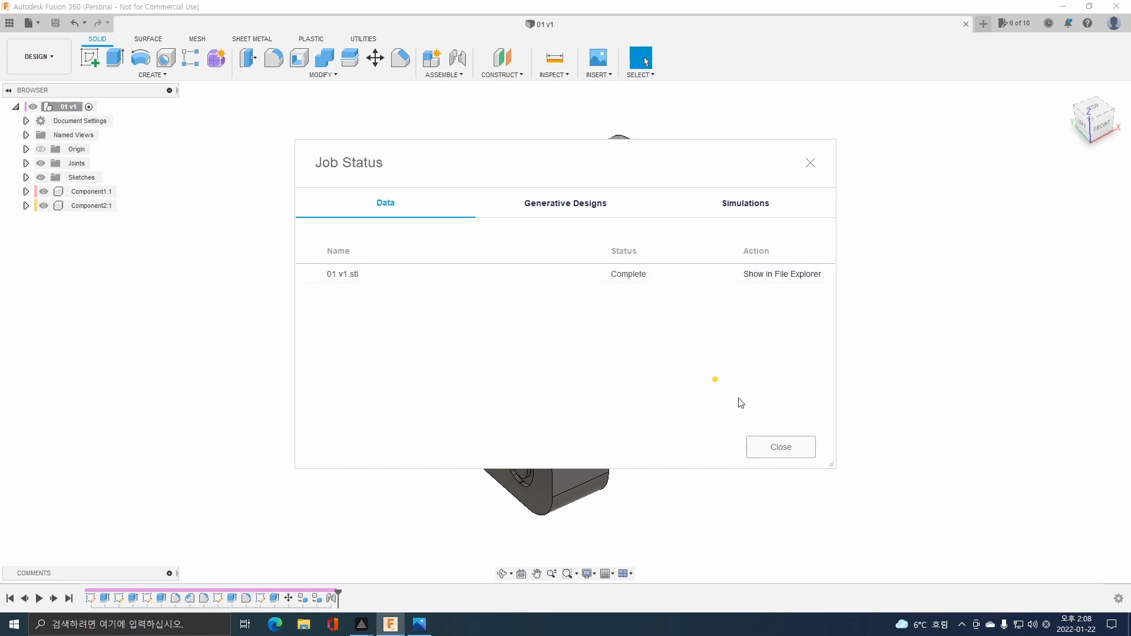
pyautogui.click(789, 446)
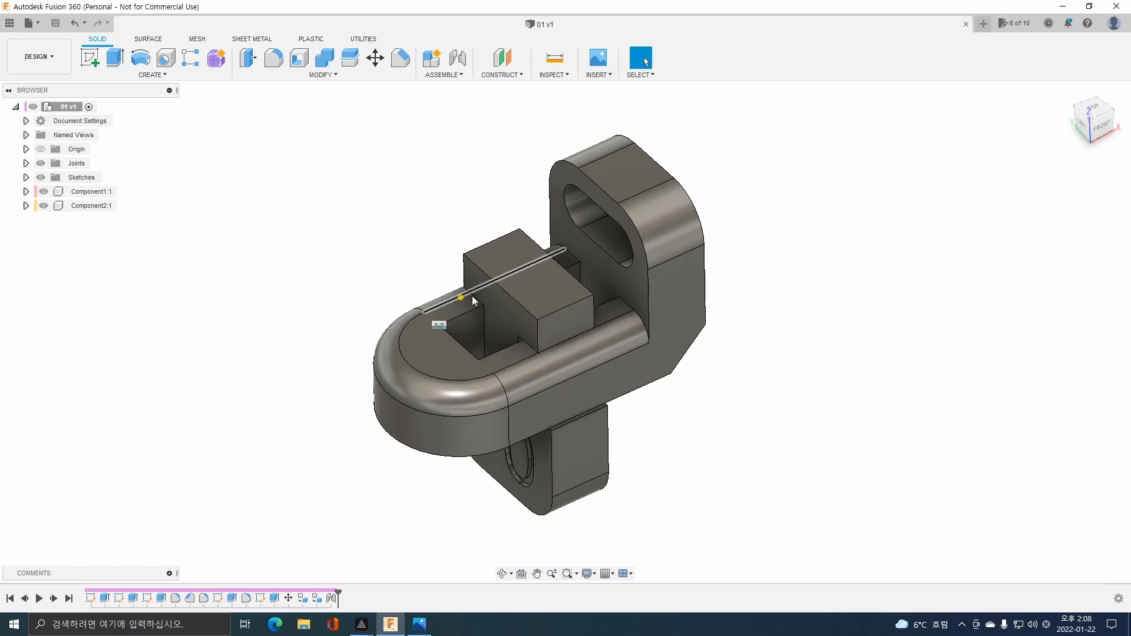
pyautogui.click(26, 164)
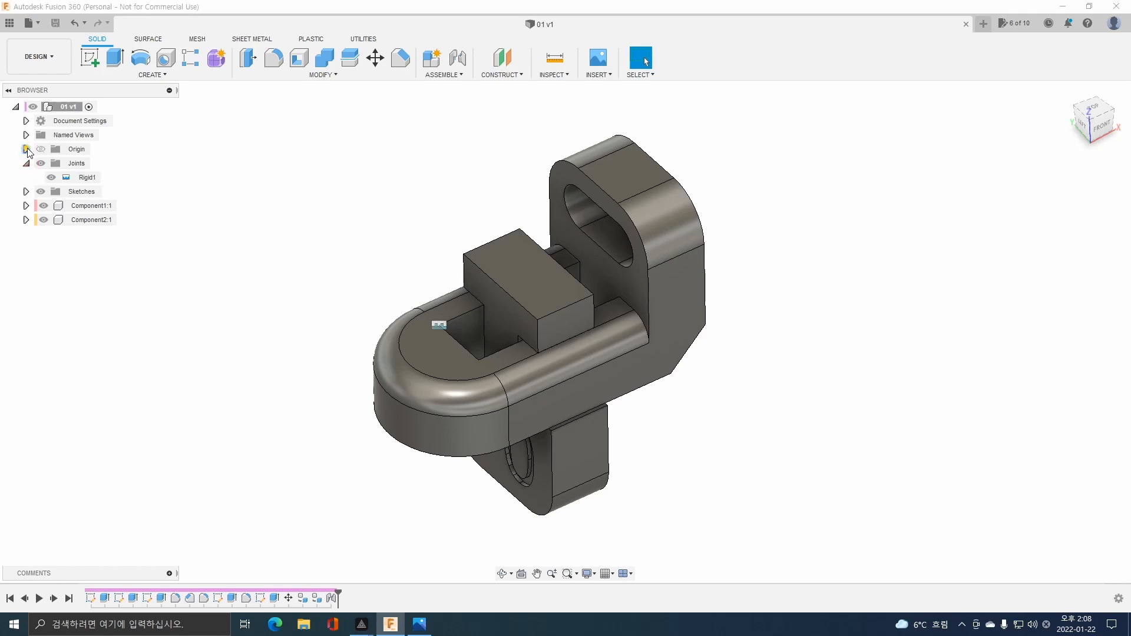
pyautogui.click(26, 149)
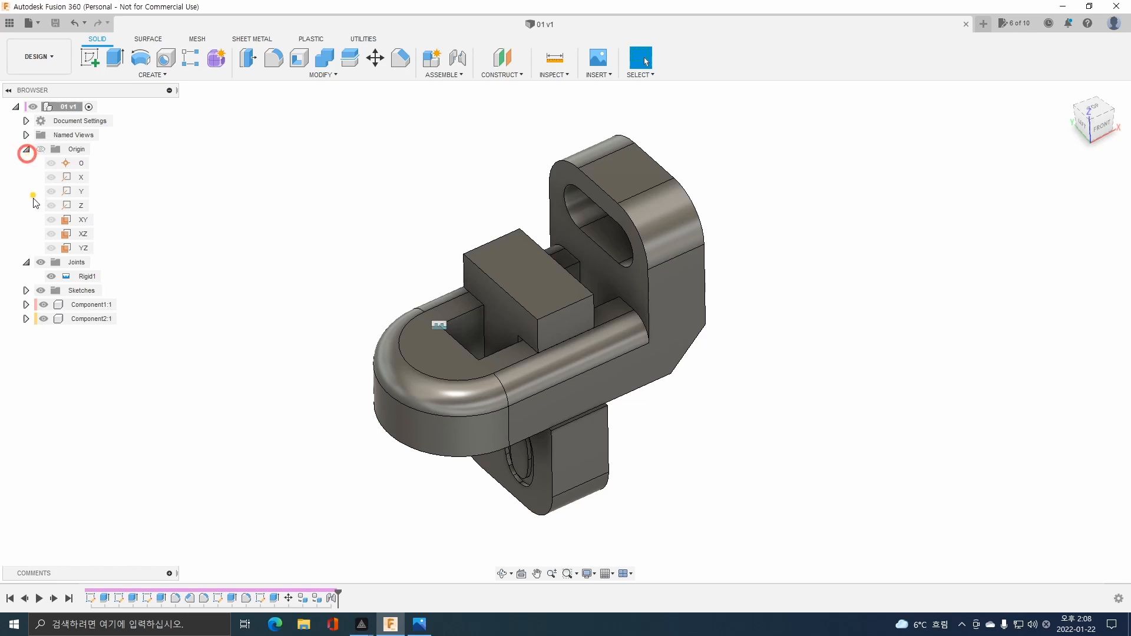
pyautogui.click(26, 304)
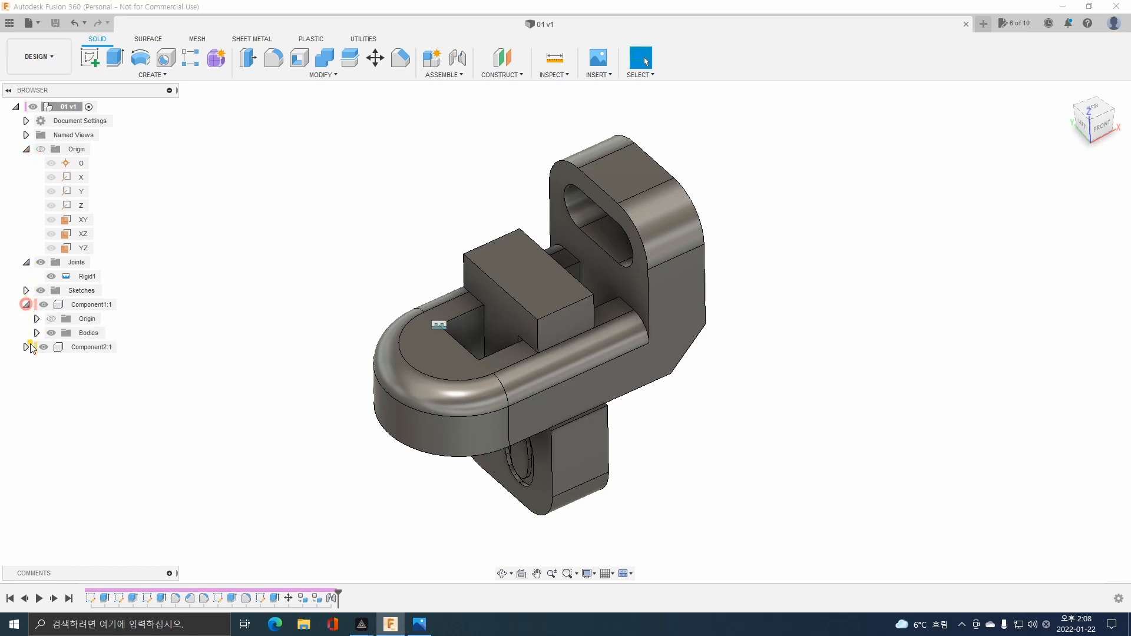
pyautogui.click(26, 347)
pyautogui.click(87, 333)
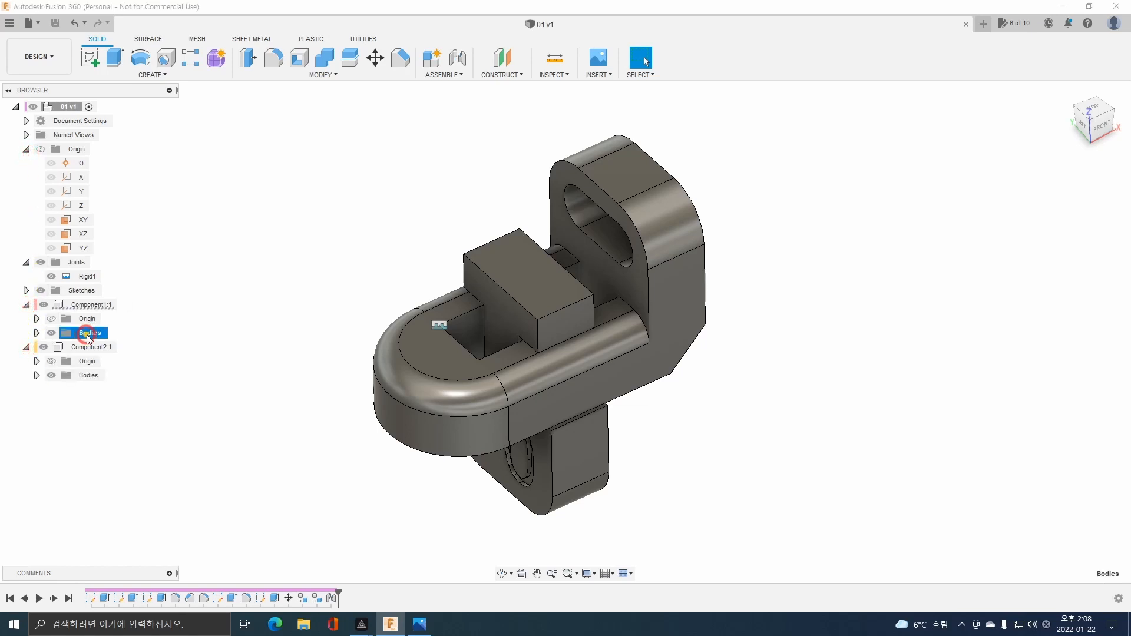
pyautogui.click(37, 332)
pyautogui.click(99, 347)
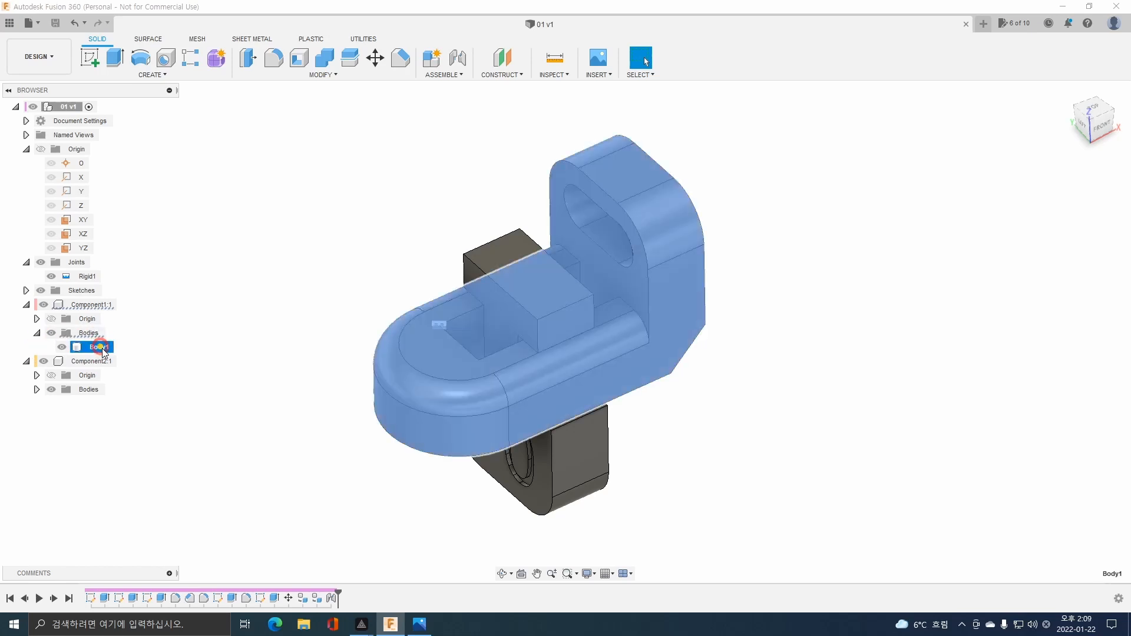
pyautogui.rightClick(103, 350)
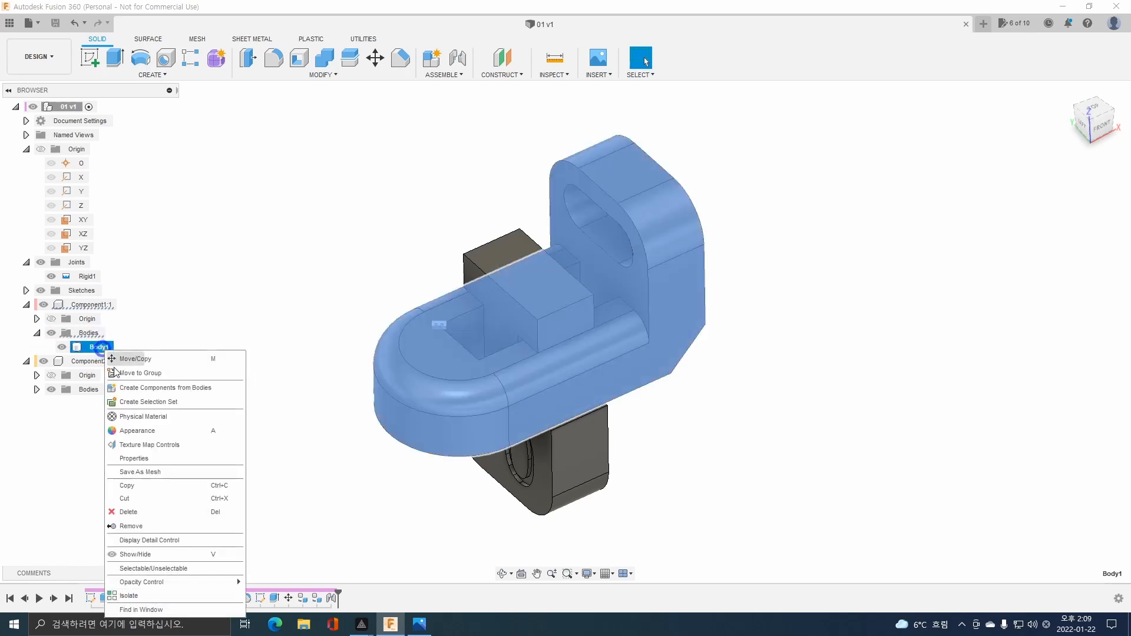
pyautogui.click(172, 477)
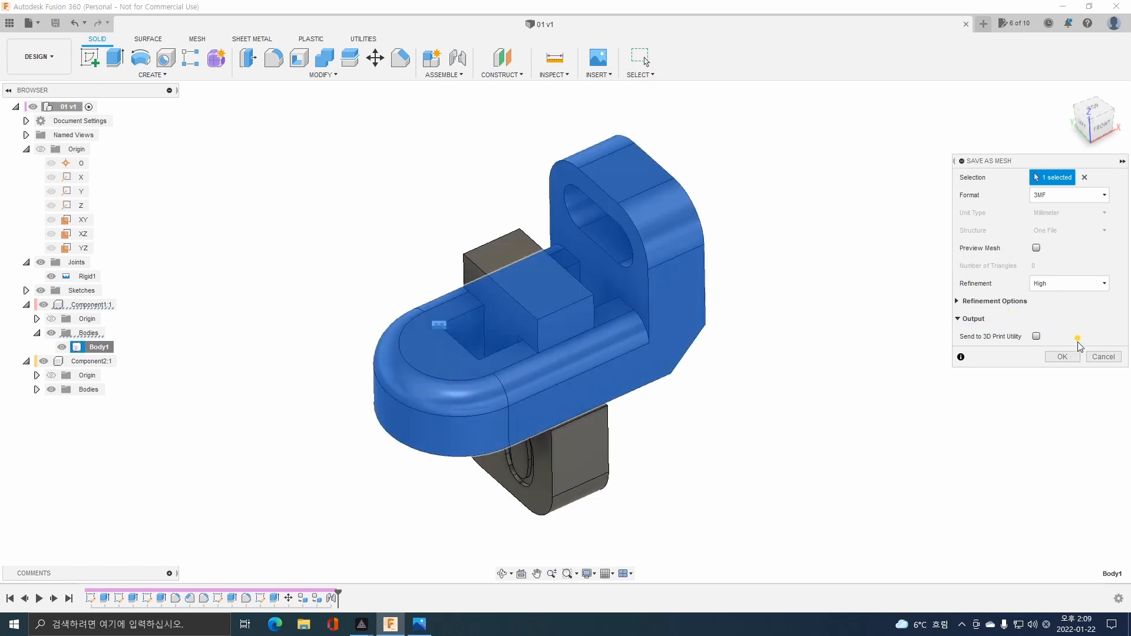
pyautogui.click(1100, 357)
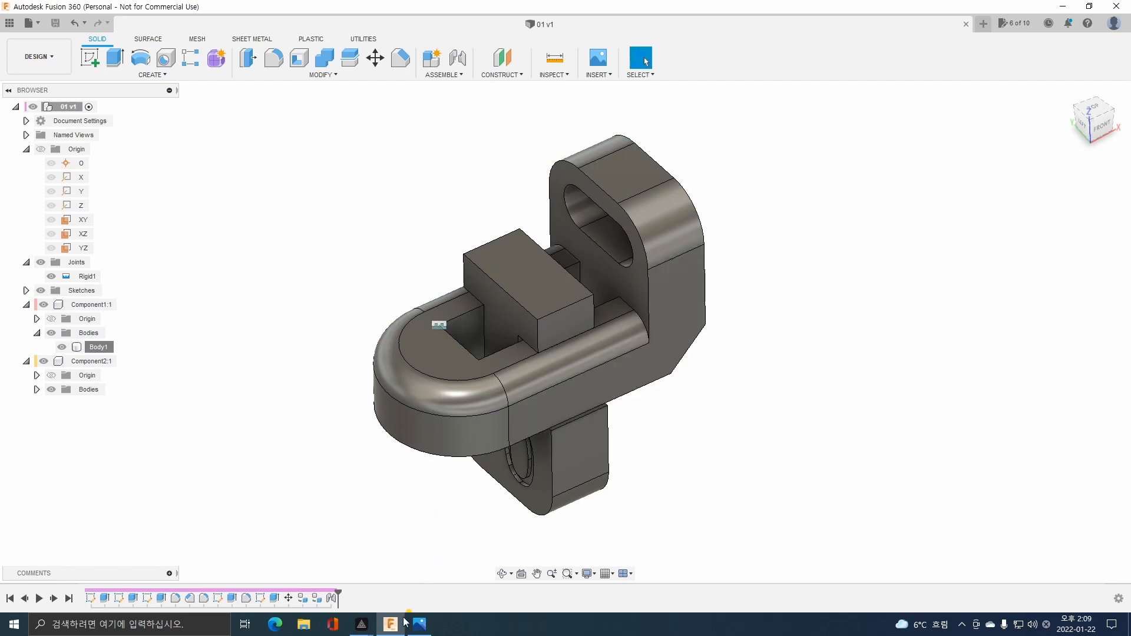
# Clear the open windows from the desktop and move the 01 v1.stl file to an open area of it.
pyautogui.click(417, 624)
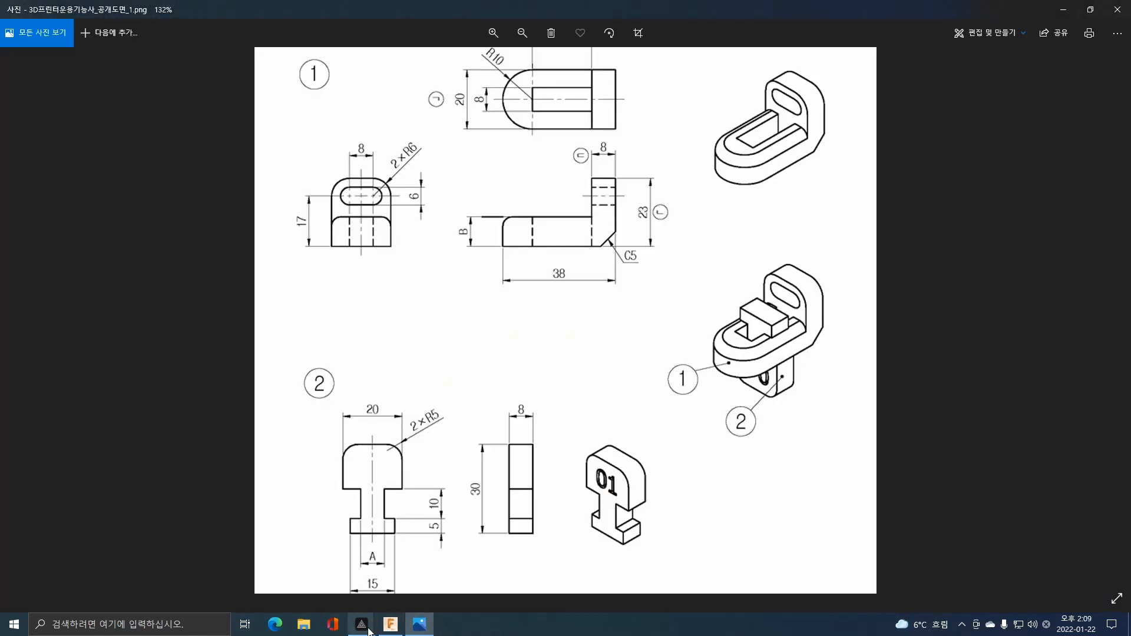
pyautogui.click(417, 626)
pyautogui.moveTo(20, 148); pyautogui.dragTo(513, 206)
pyautogui.click(419, 323)
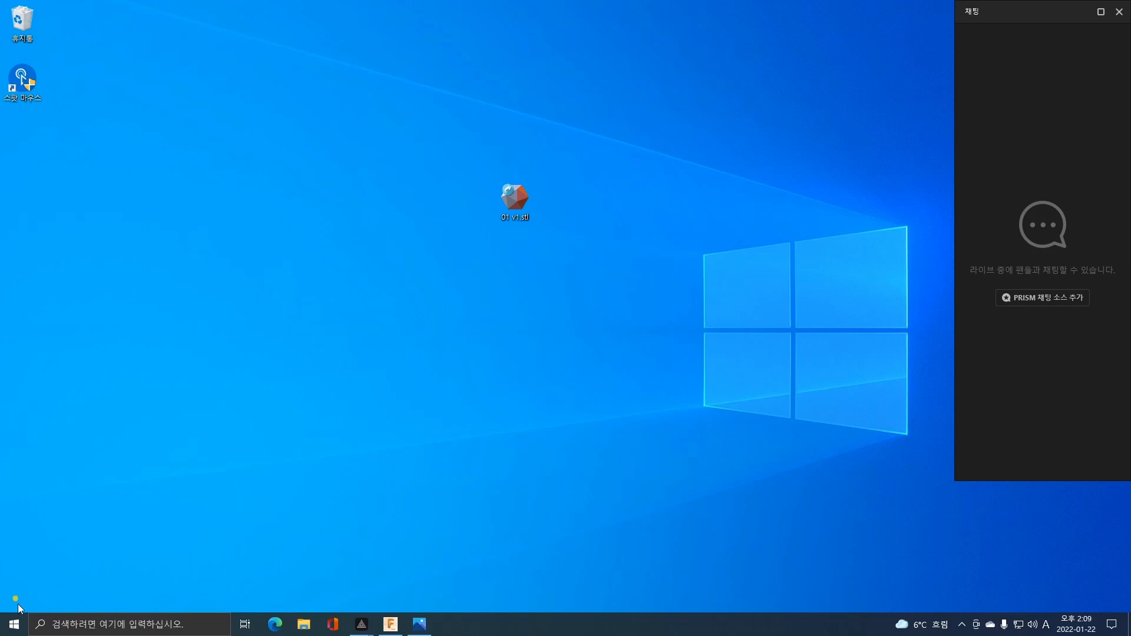
# Start Ultimaker Cura and load 01 v1.stl from the desktop onto the build plate.
pyautogui.click(14, 624)
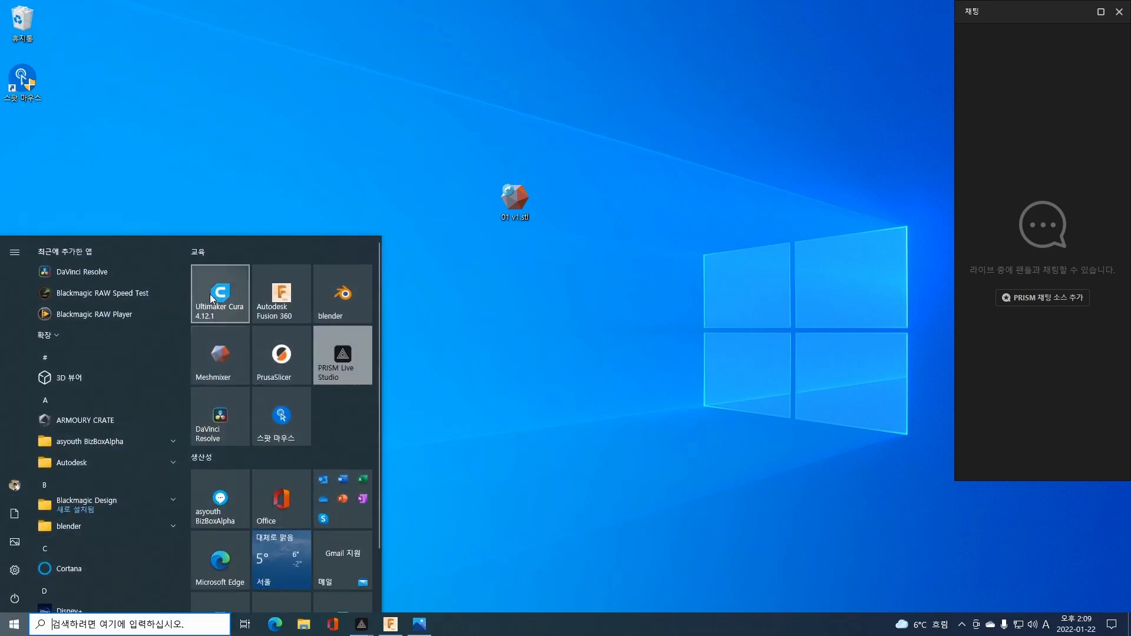
pyautogui.click(210, 295)
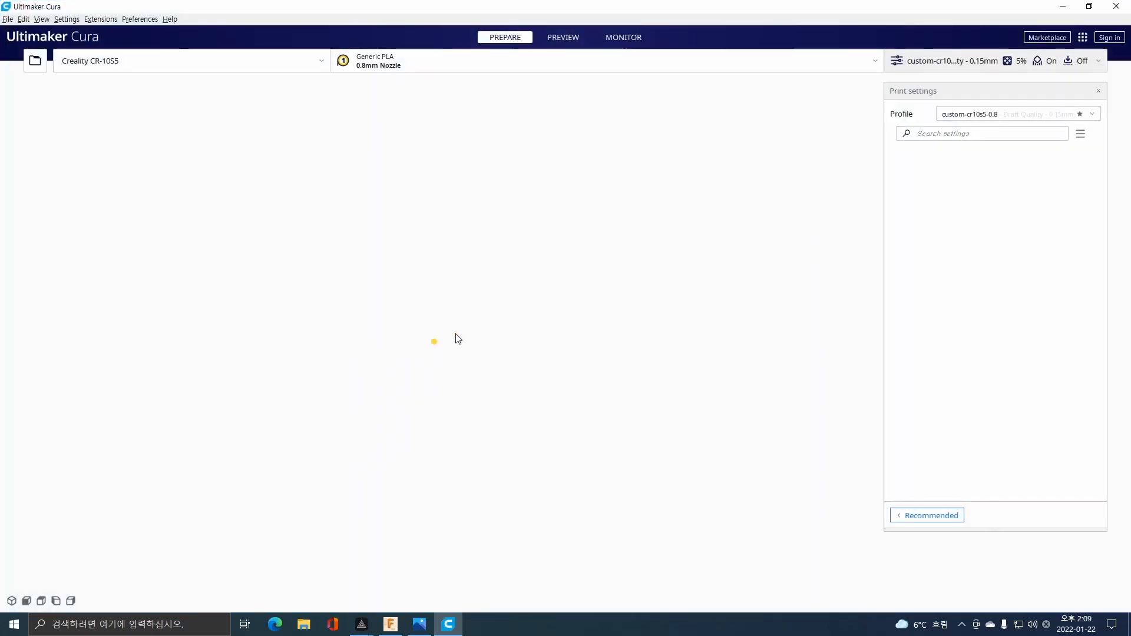
pyautogui.click(35, 60)
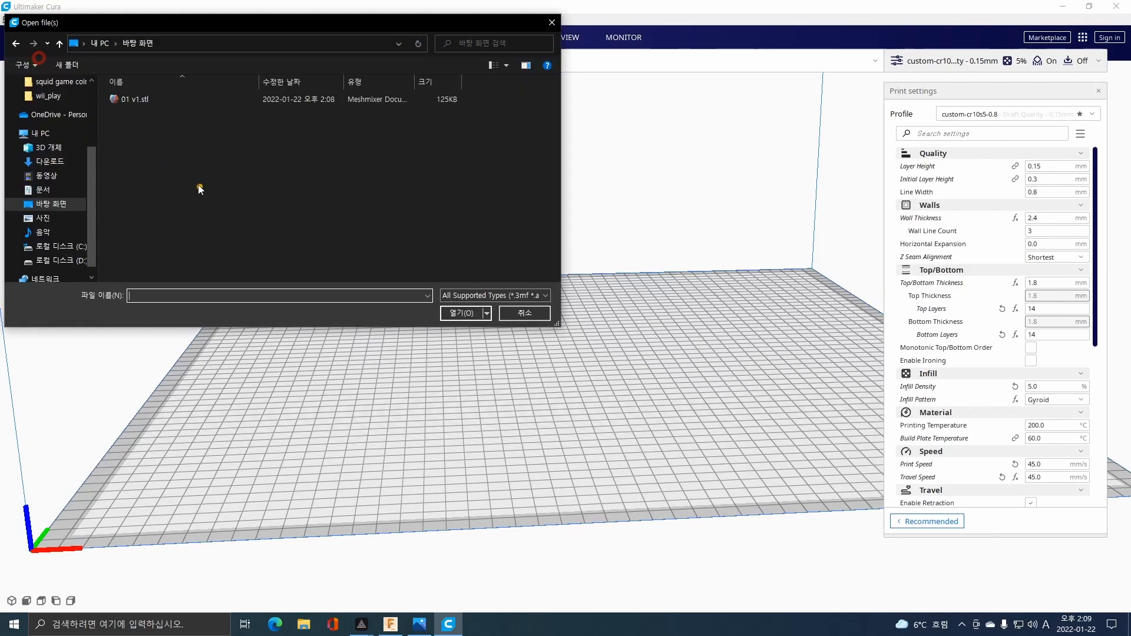
pyautogui.doubleClick(139, 99)
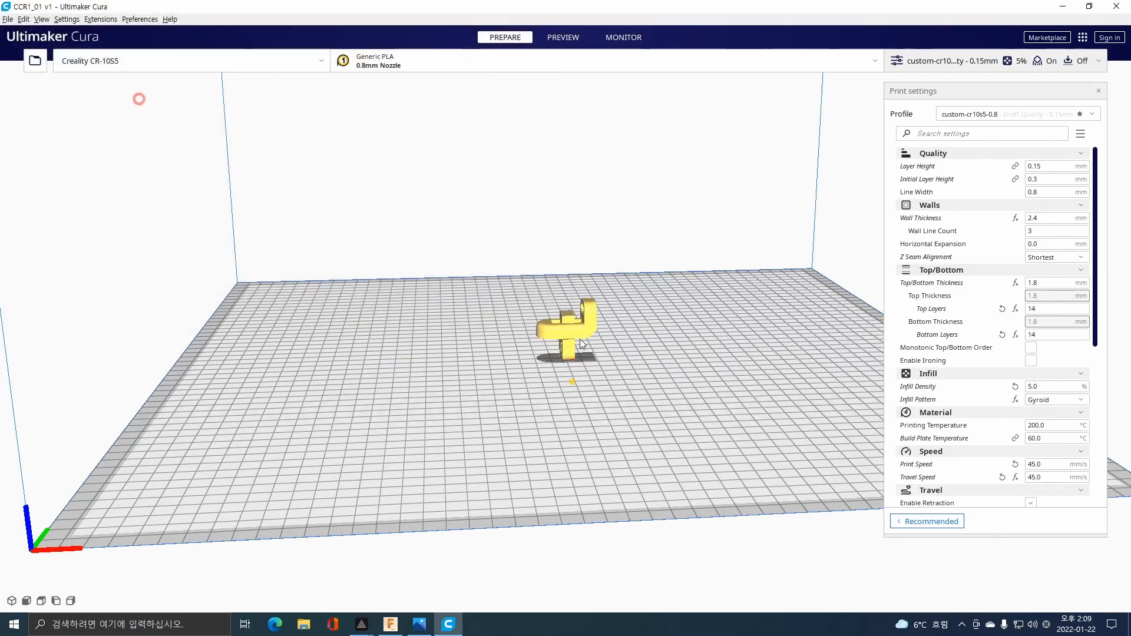
# Lay the assembly on its side by aligning the bracket's long flat side face with the build plate.
pyautogui.scroll(5, 567, 324)
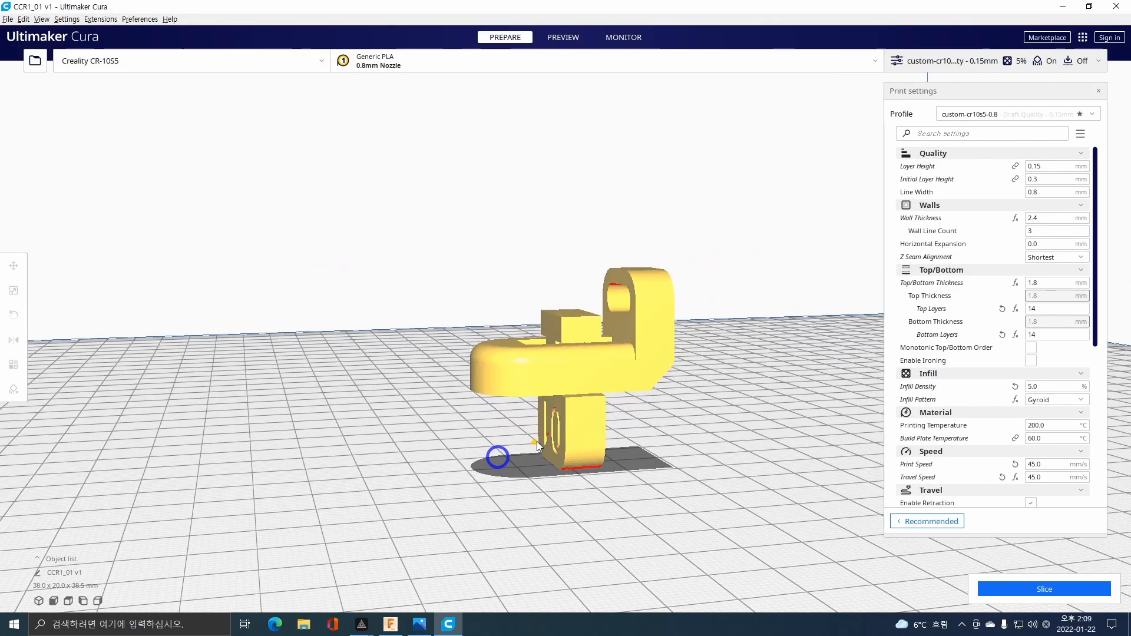
pyautogui.moveTo(536, 441); pyautogui.dragTo(627, 316, button='right')
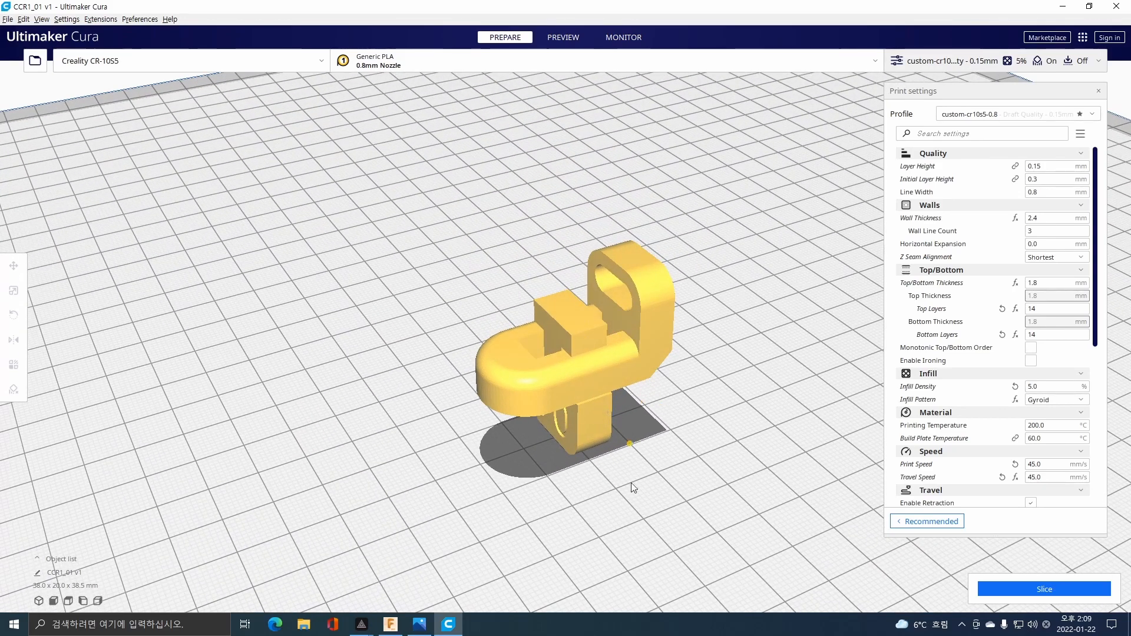
pyautogui.moveTo(632, 483); pyautogui.dragTo(490, 369, button='right')
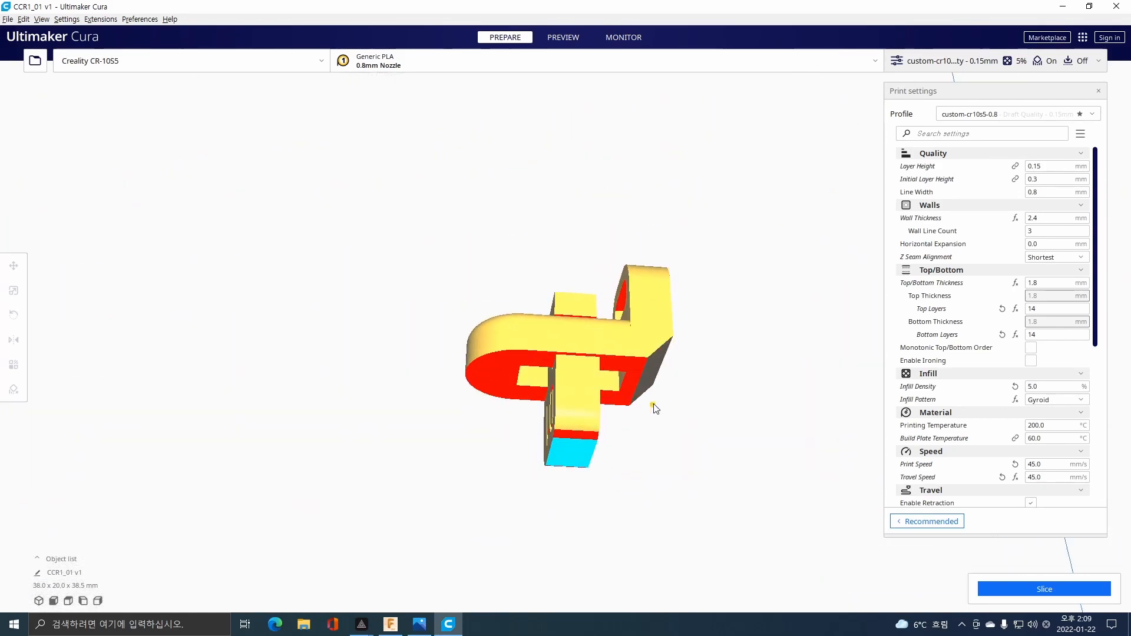
pyautogui.moveTo(653, 405); pyautogui.dragTo(662, 415, button='right')
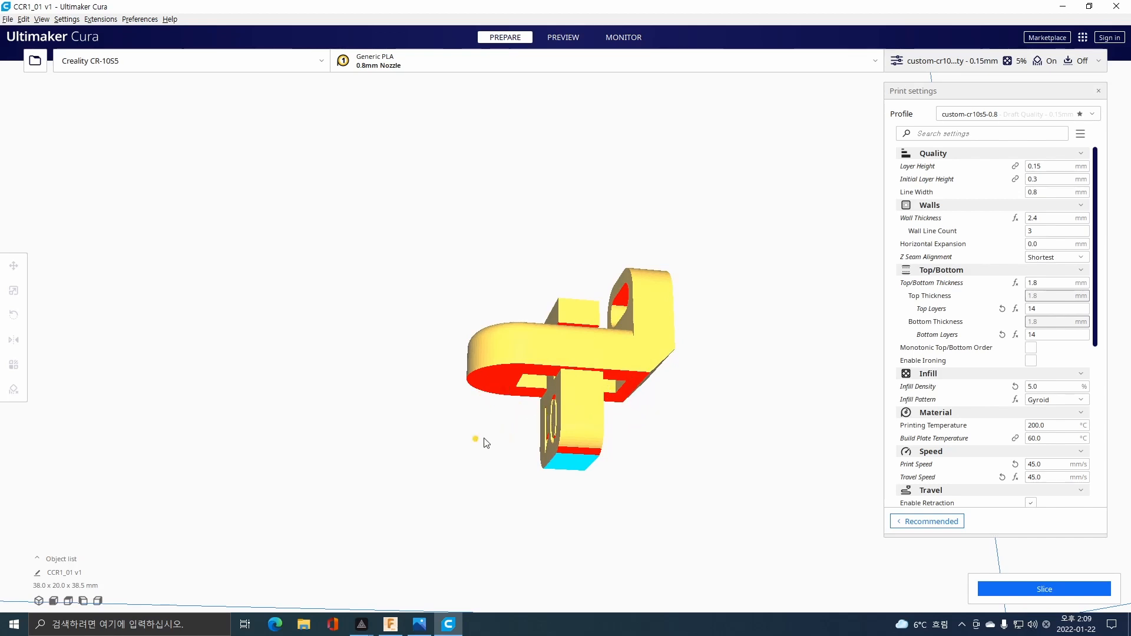
pyautogui.moveTo(498, 437); pyautogui.dragTo(535, 479, button='right')
pyautogui.click(568, 379)
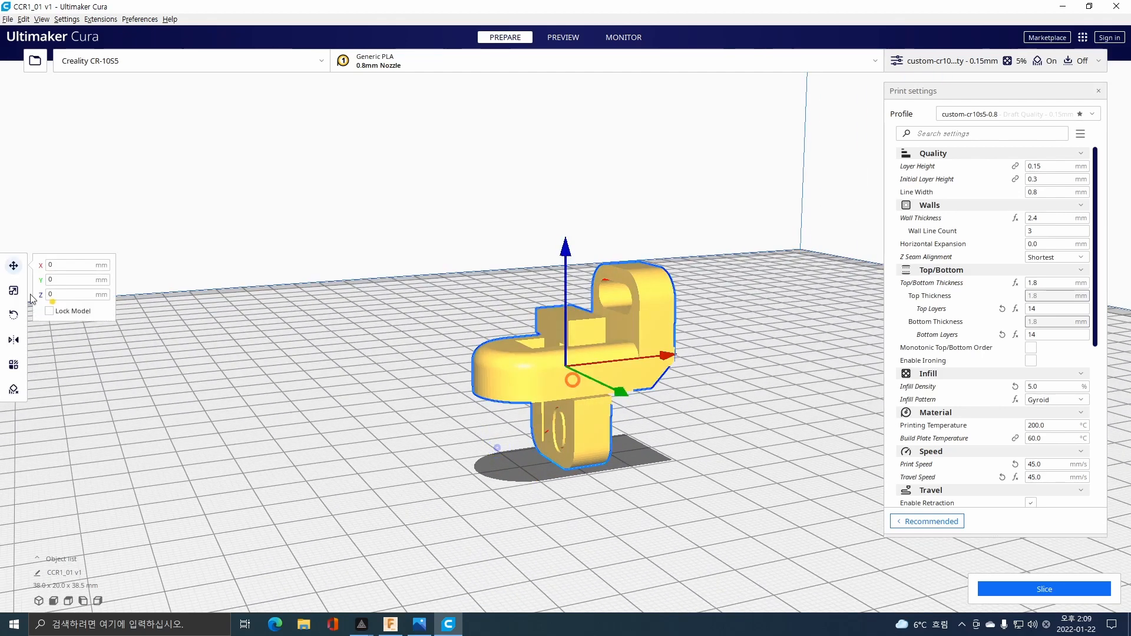
pyautogui.click(15, 315)
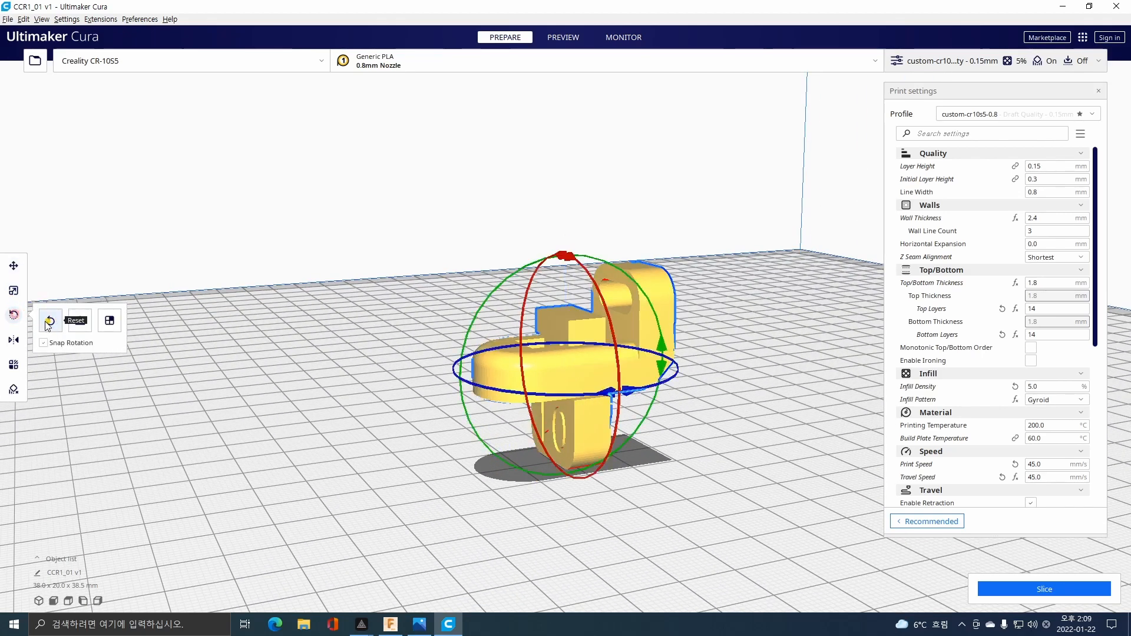
pyautogui.click(50, 320)
pyautogui.click(111, 321)
pyautogui.click(588, 388)
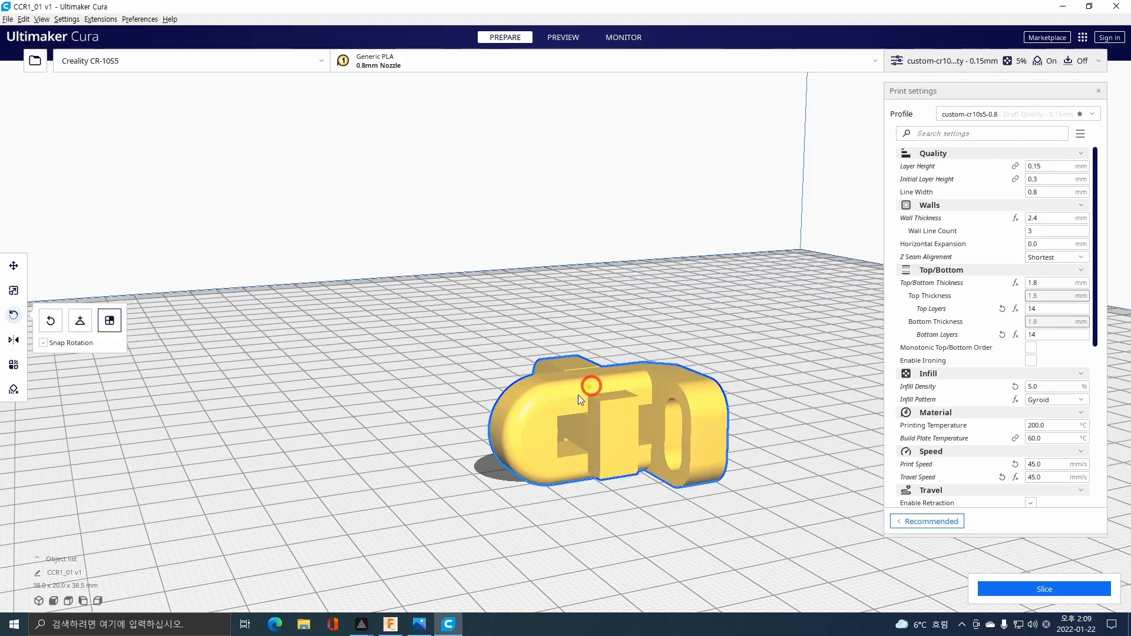
# Check the laid-down assembly from several sides and slice it with the custom-cr10s5-0.8 profile.
pyautogui.moveTo(390, 387); pyautogui.dragTo(424, 418, button='right')
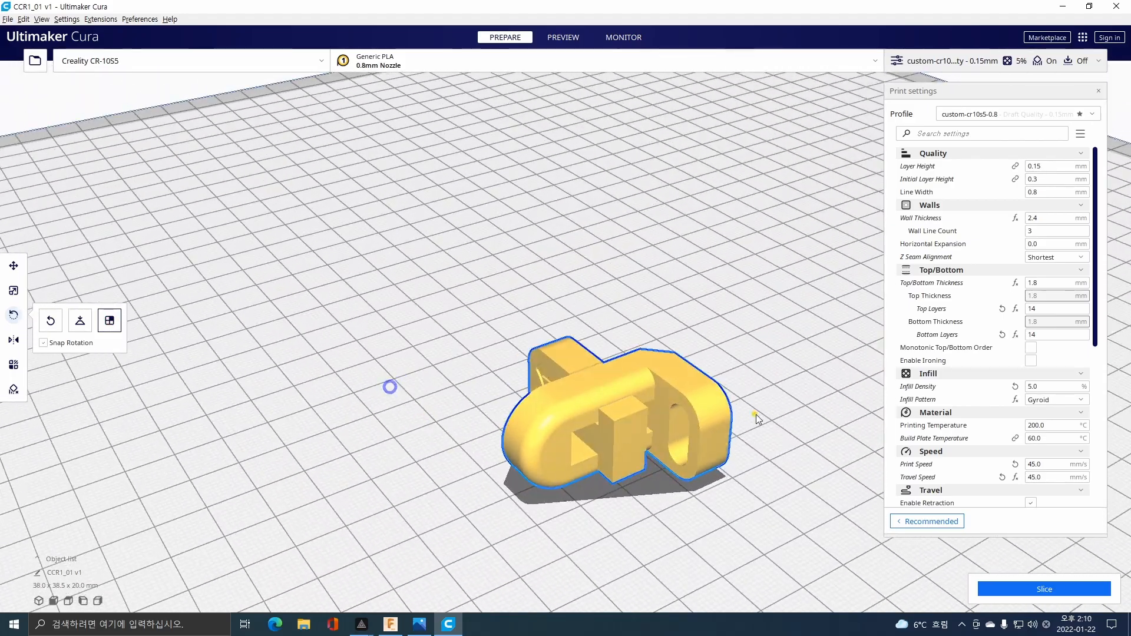
pyautogui.moveTo(760, 412); pyautogui.dragTo(363, 403, button='right')
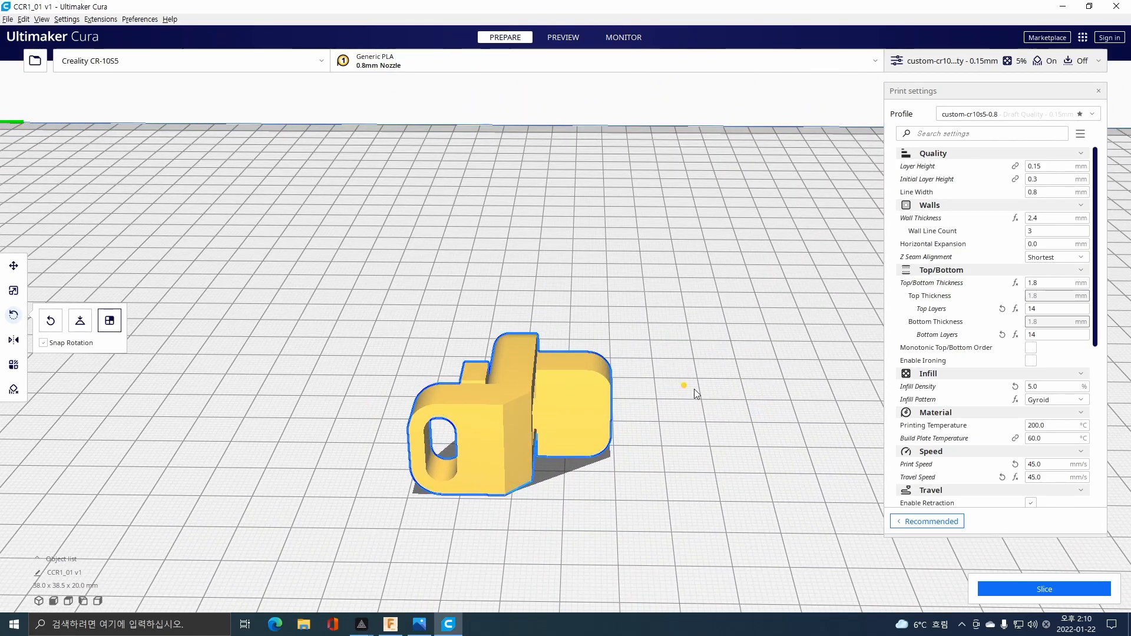
pyautogui.moveTo(723, 410)
pyautogui.mouseDown(button='right')
pyautogui.moveTo(686, 400)
pyautogui.moveTo(576, 423)
pyautogui.moveTo(404, 424)
pyautogui.moveTo(492, 442)
pyautogui.moveTo(437, 426)
pyautogui.moveTo(428, 390)
pyautogui.mouseUp(button='right')
pyautogui.moveTo(441, 381); pyautogui.dragTo(409, 312, button='middle')
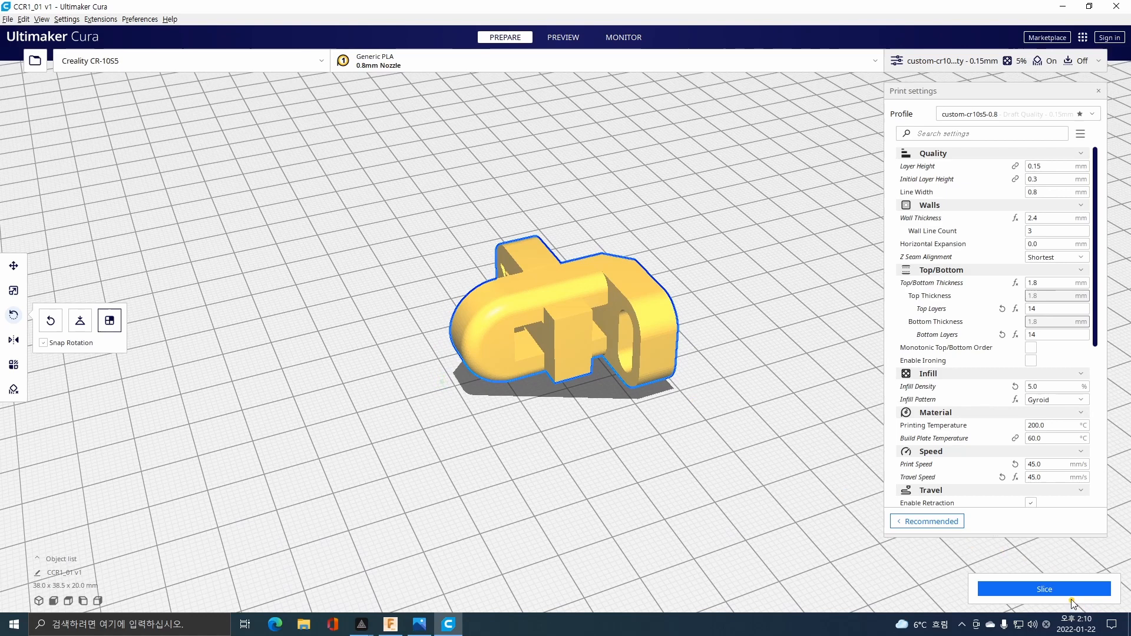
pyautogui.click(1071, 601)
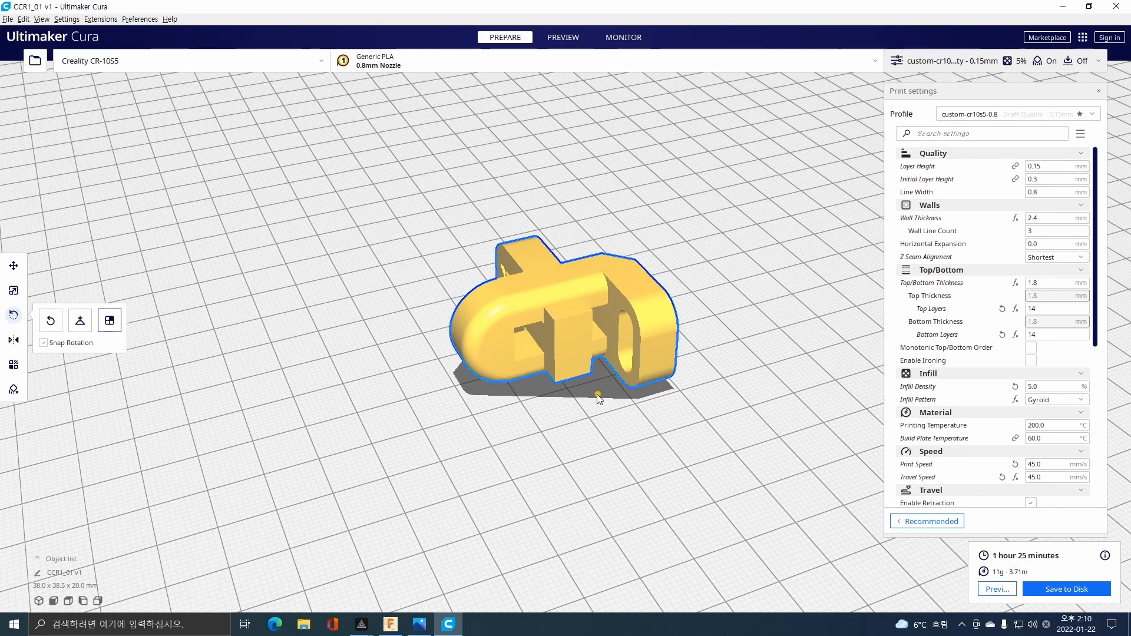
pyautogui.moveTo(532, 431); pyautogui.dragTo(510, 457, button='right')
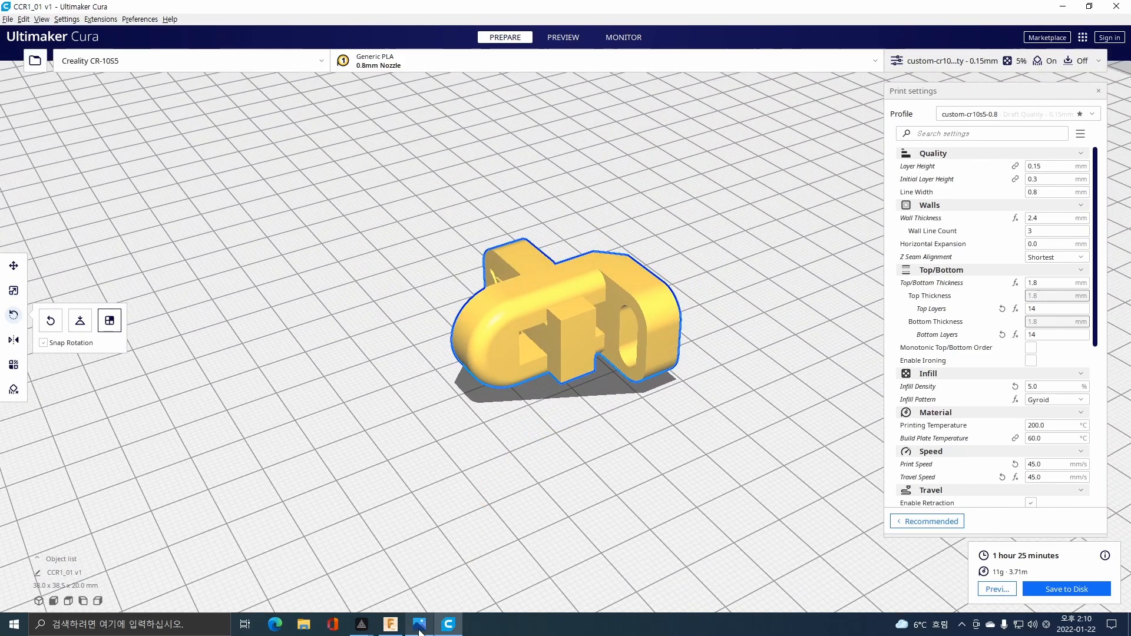
# Switch back to Fusion 360 and examine the assembled parts from a lower front angle.
pyautogui.click(390, 625)
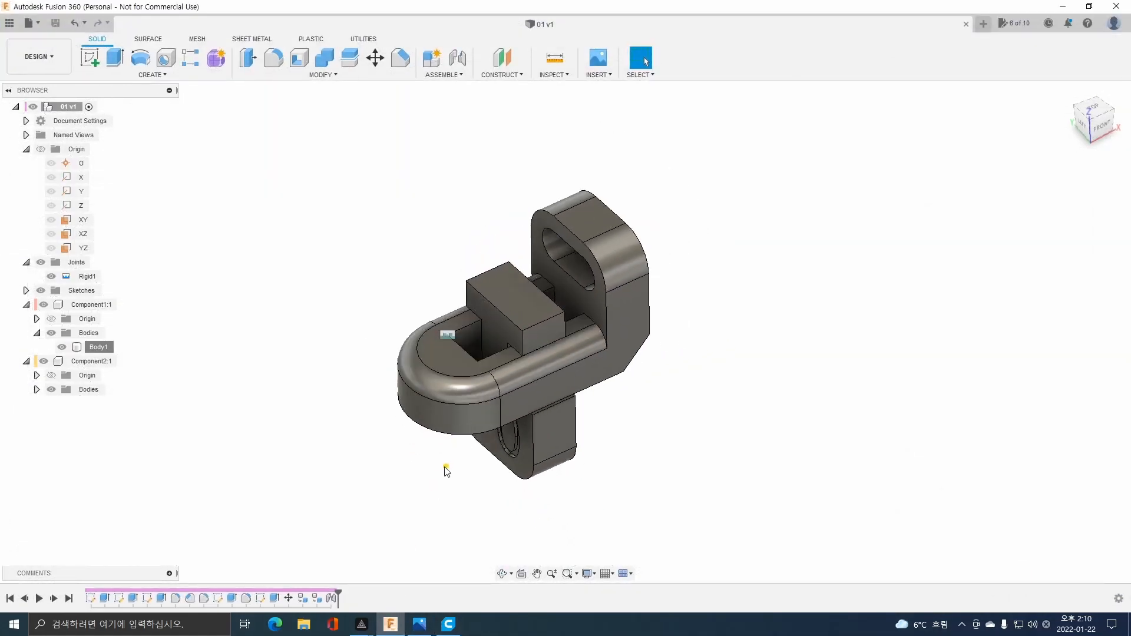
pyautogui.keyDown('shift'); pyautogui.moveTo(444, 466); pyautogui.dragTo(435, 445, button='middle'); pyautogui.keyUp('shift')
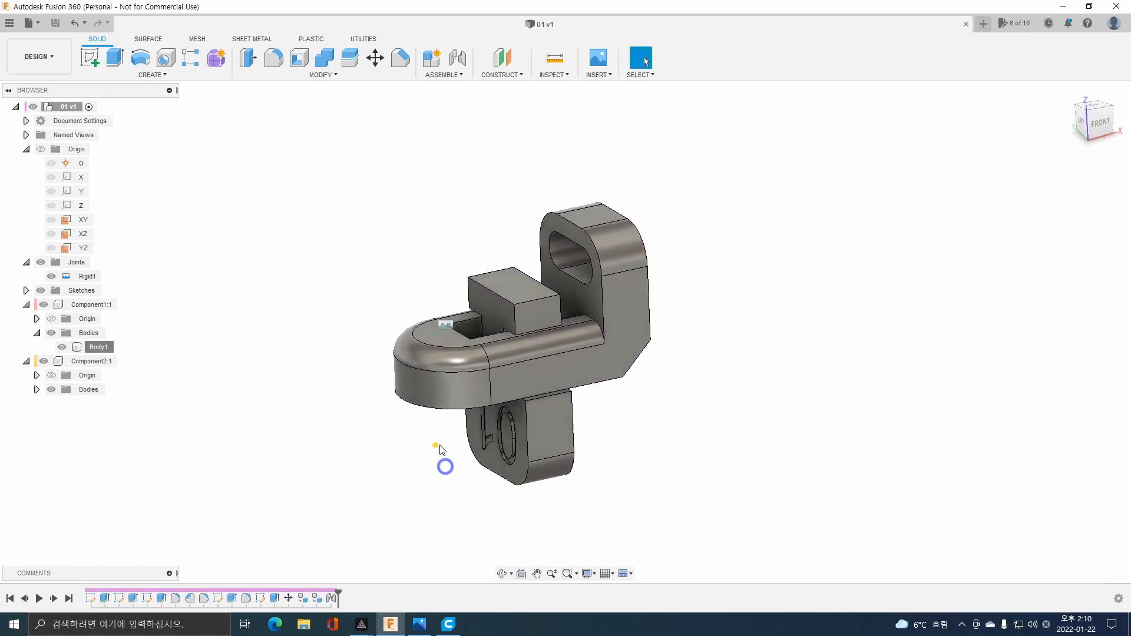